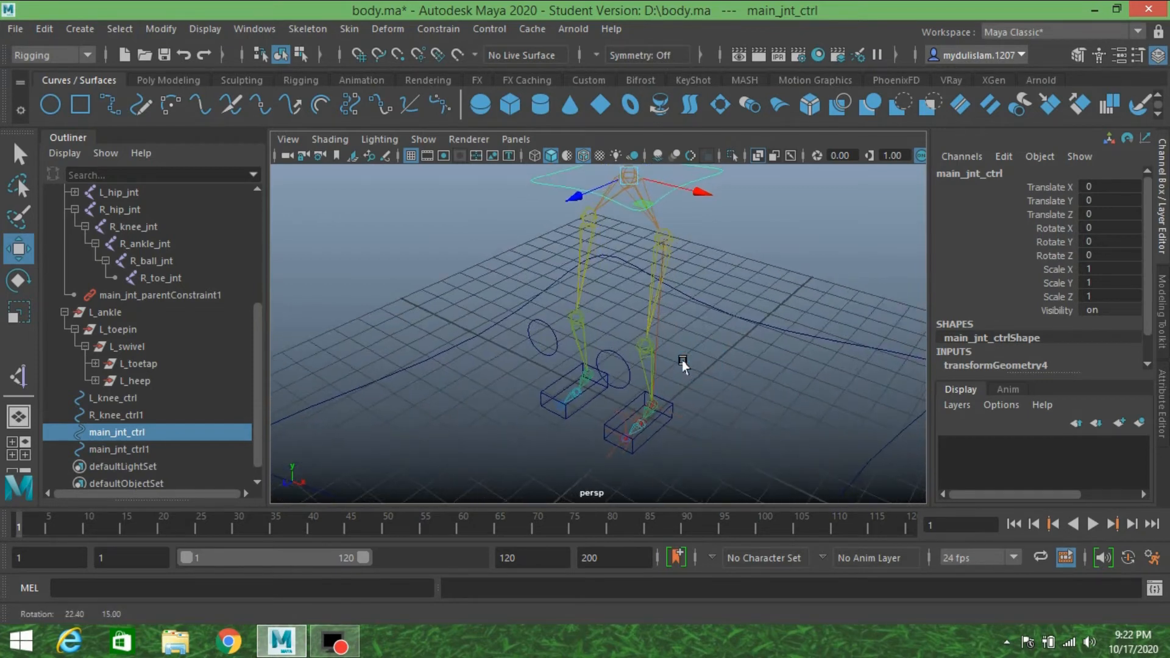
Turn on the display of polygon objects in the perspective view of the leg rig
scroll(672, 357, up, 5)
alt+middle_drag(672, 357, 705, 235)
alt+drag(697, 283, 690, 320)
drag(528, 306, 549, 364)
click(429, 151)
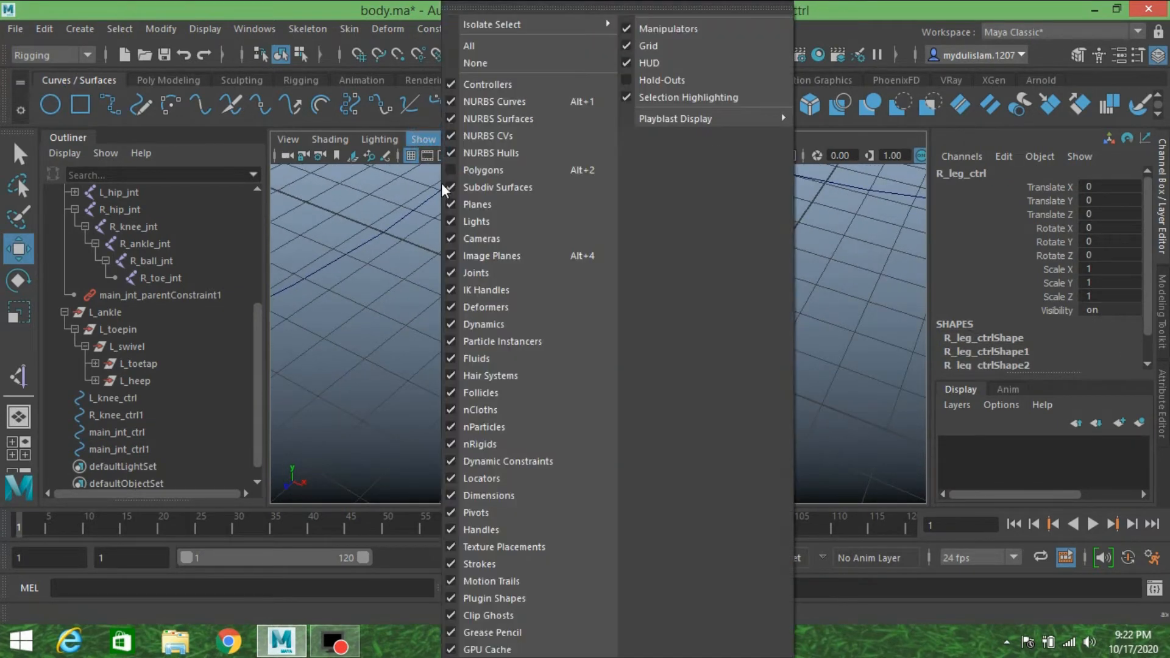
click(459, 173)
alt+drag(451, 320, 499, 386)
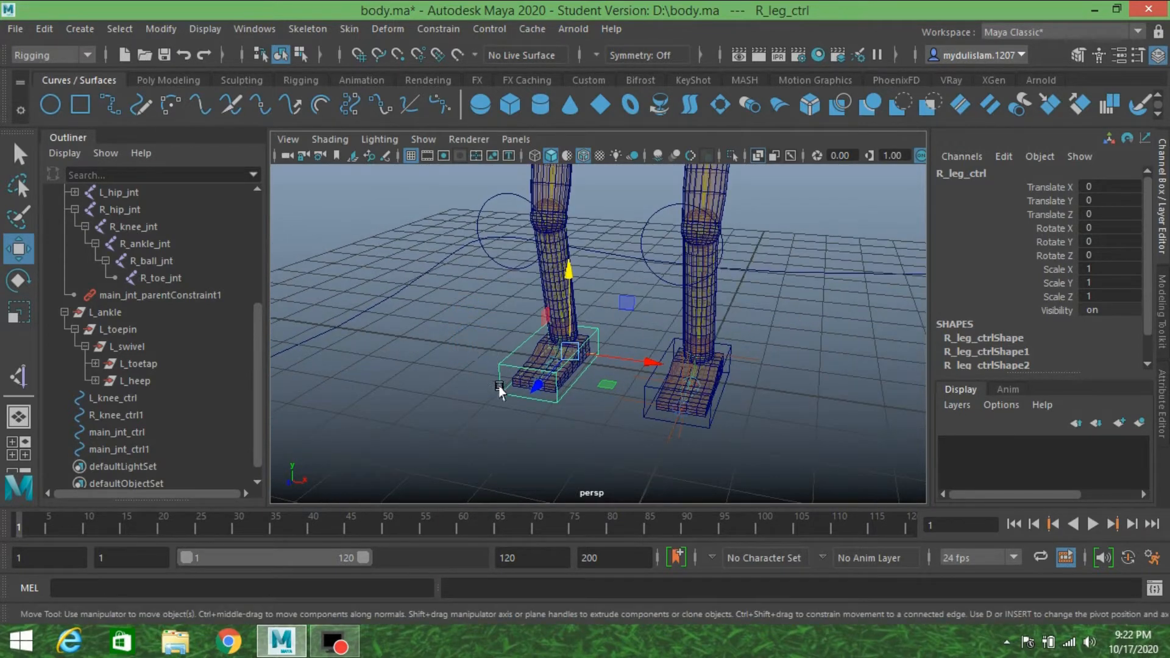
Delete the right foot's control curve, R_leg_ctrl
scroll(212, 374, up, 4)
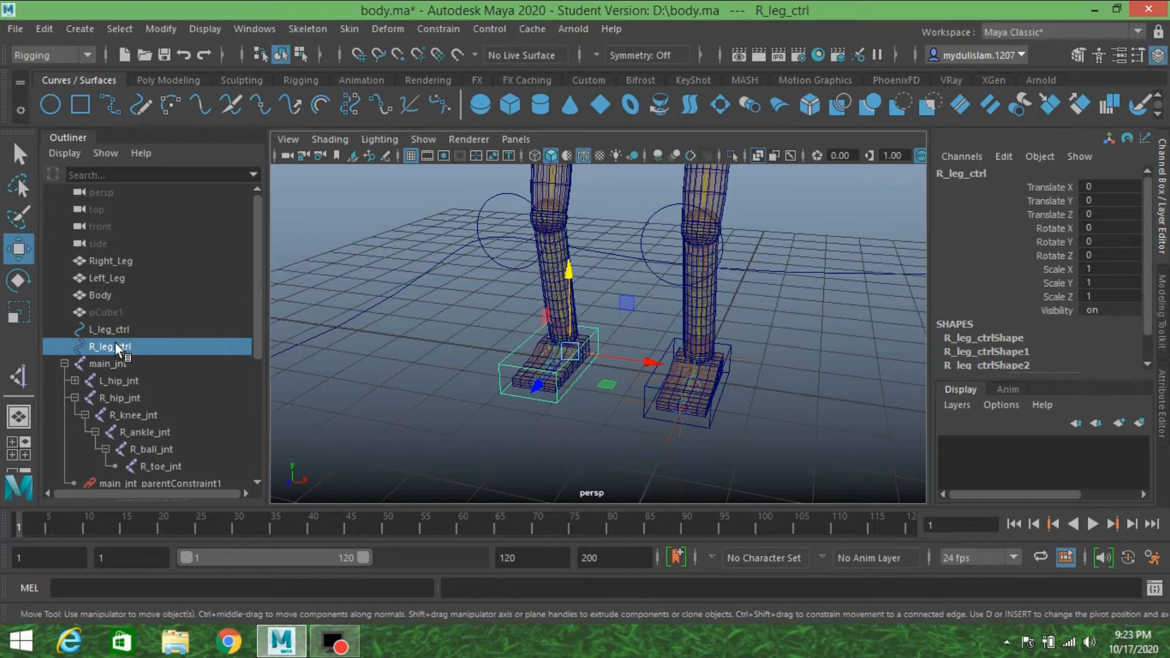
alt+drag(478, 384, 466, 384)
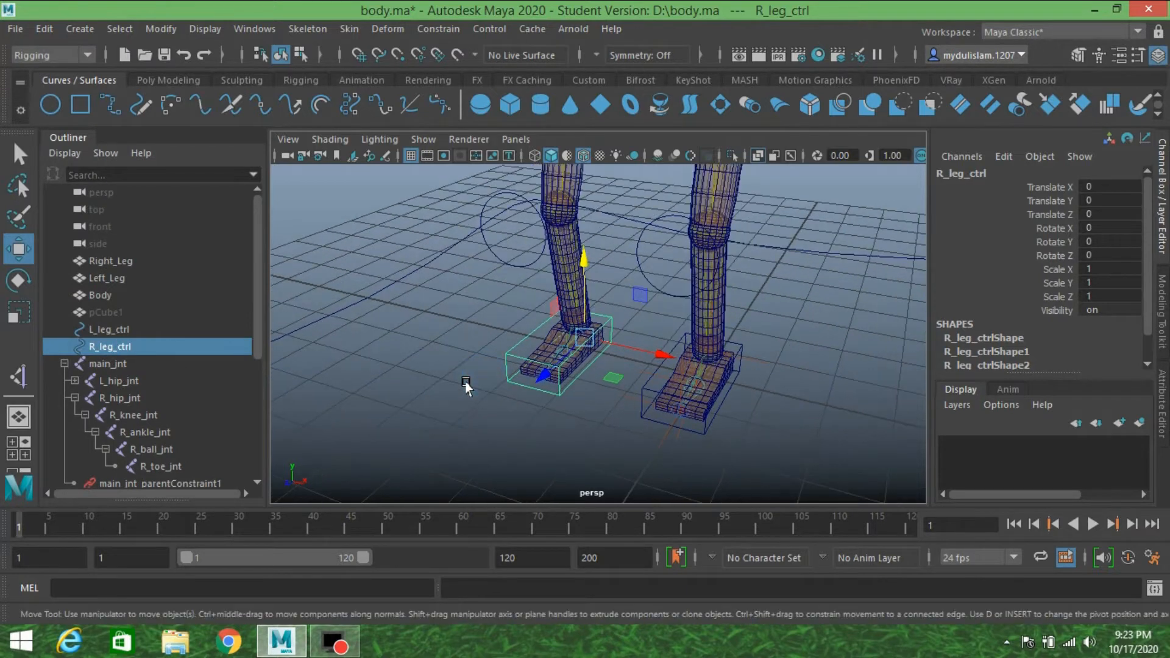
key(Delete)
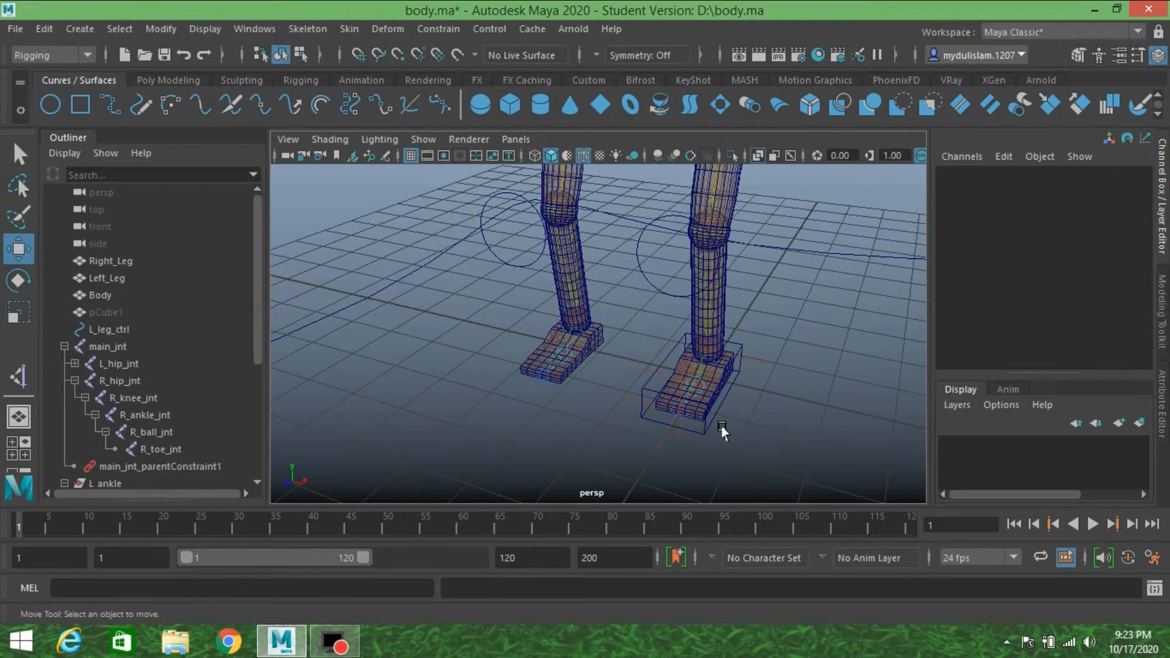
Select the left foot's control curve, L_leg_ctrl, and open the Add Attribute window for it, clear of the legs
alt+drag(722, 431, 645, 397)
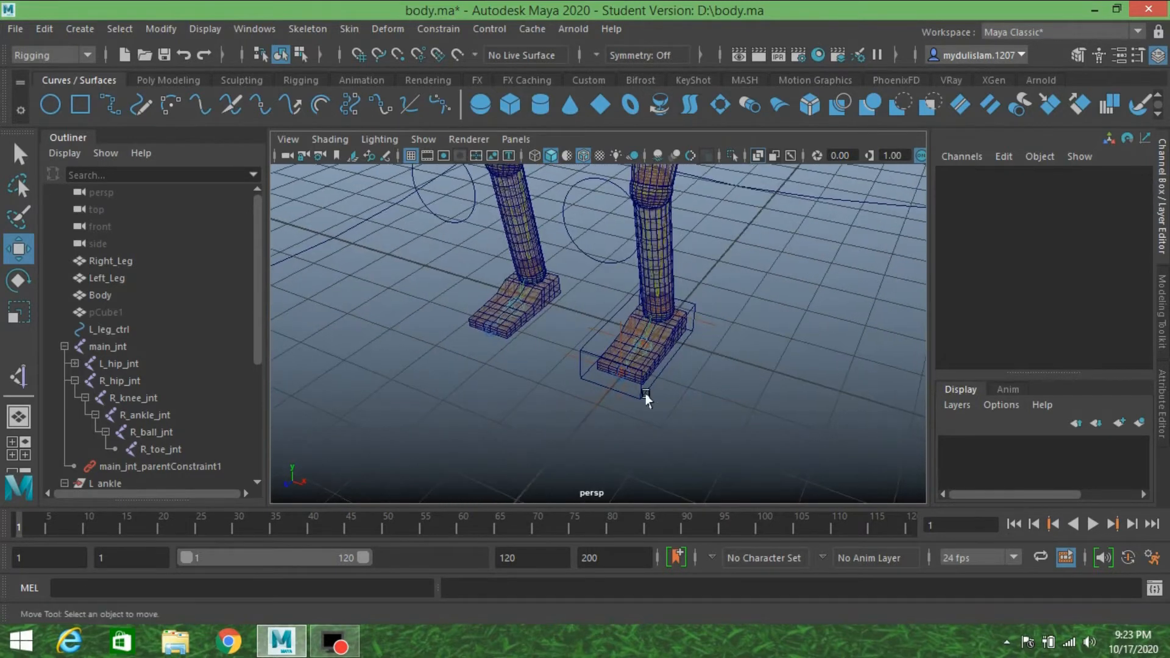
click(590, 338)
alt+drag(590, 338, 441, 396)
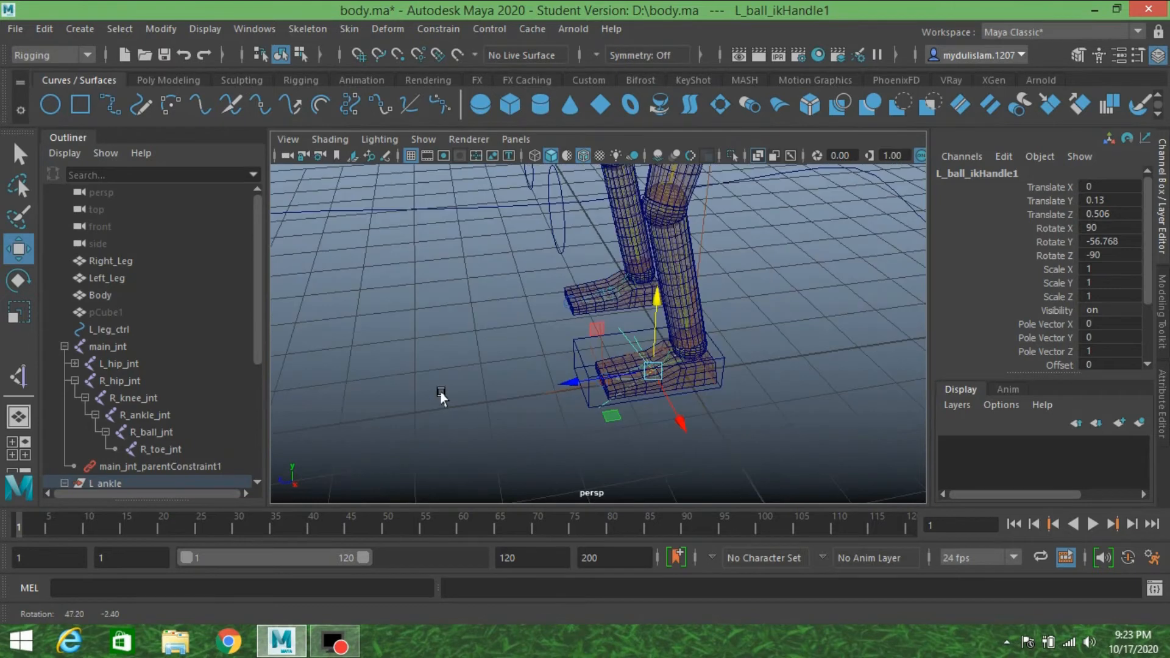
click(574, 351)
mouse_move(505, 373)
alt+mouse_down()
mouse_move(512, 399)
mouse_move(522, 381)
mouse_move(486, 376)
mouse_move(506, 395)
alt+mouse_up()
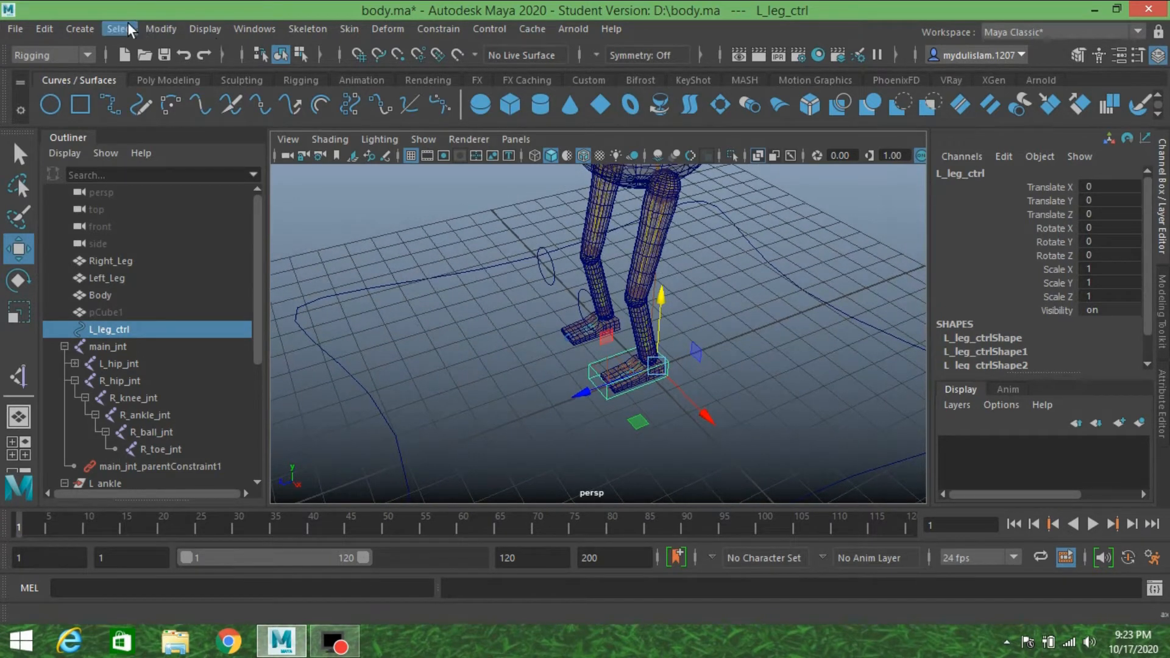
click(150, 29)
mouse_move(228, 271)
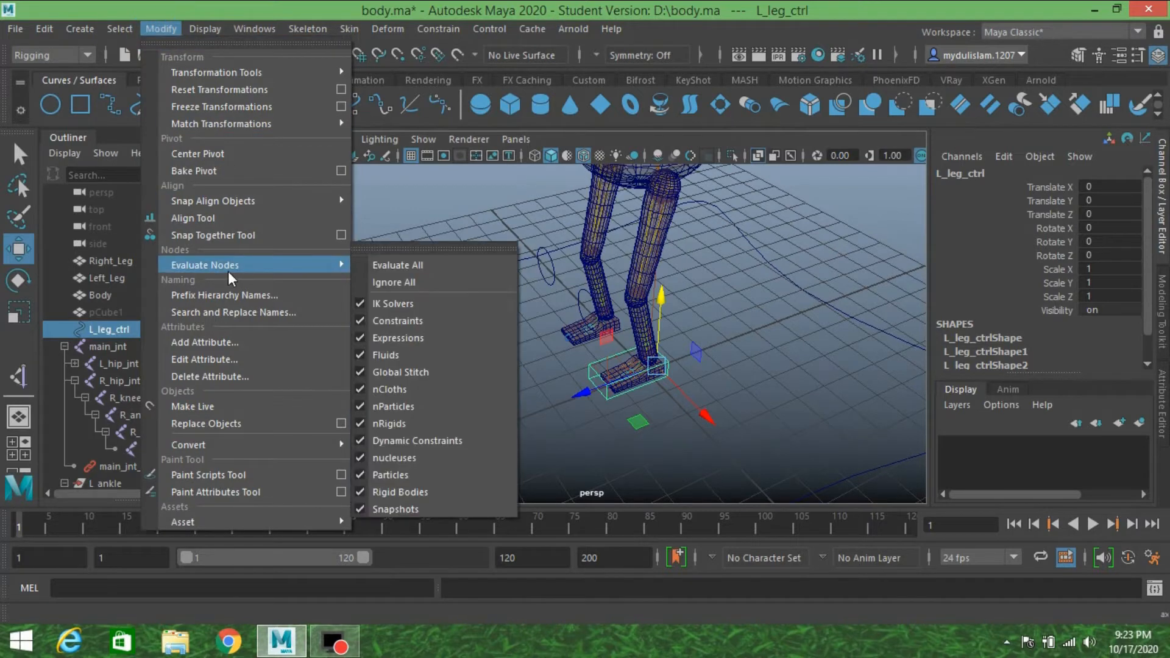
click(236, 345)
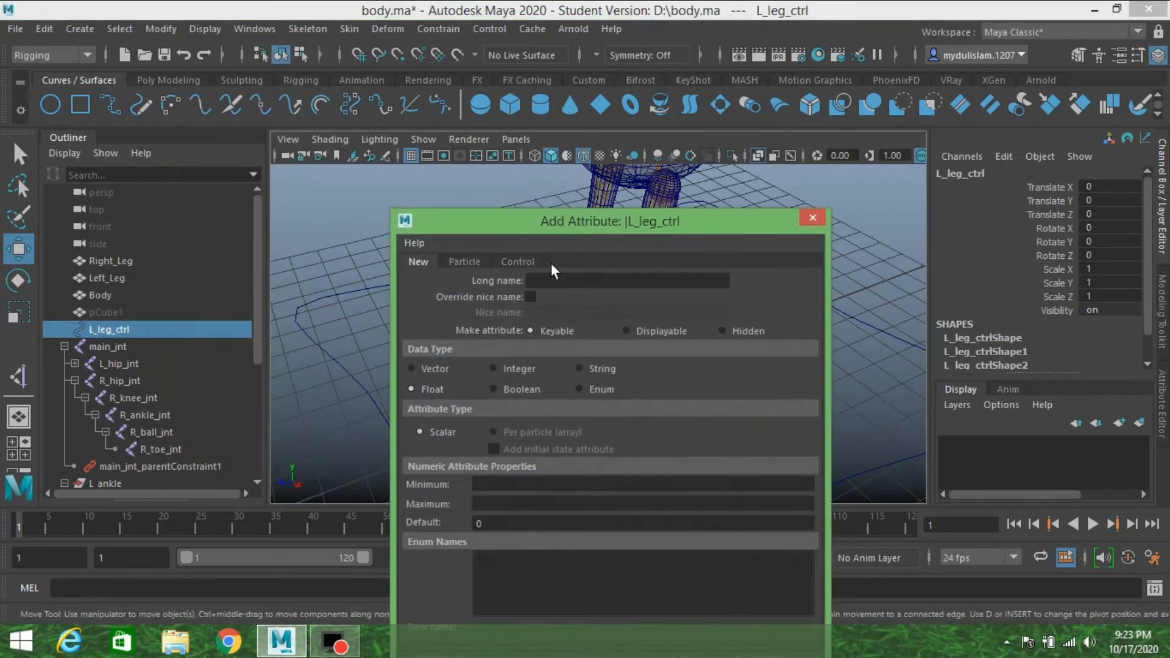
drag(551, 235, 912, 61)
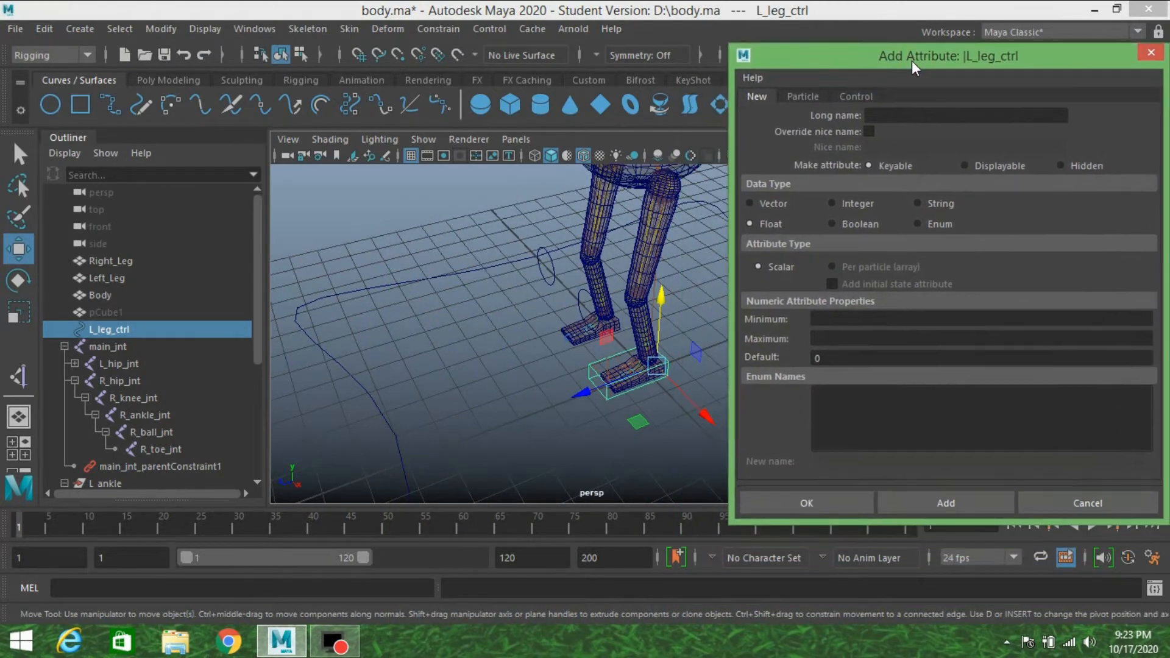
Add a keyable float attribute named "ankle" to L_leg_ctrl
click(885, 116)
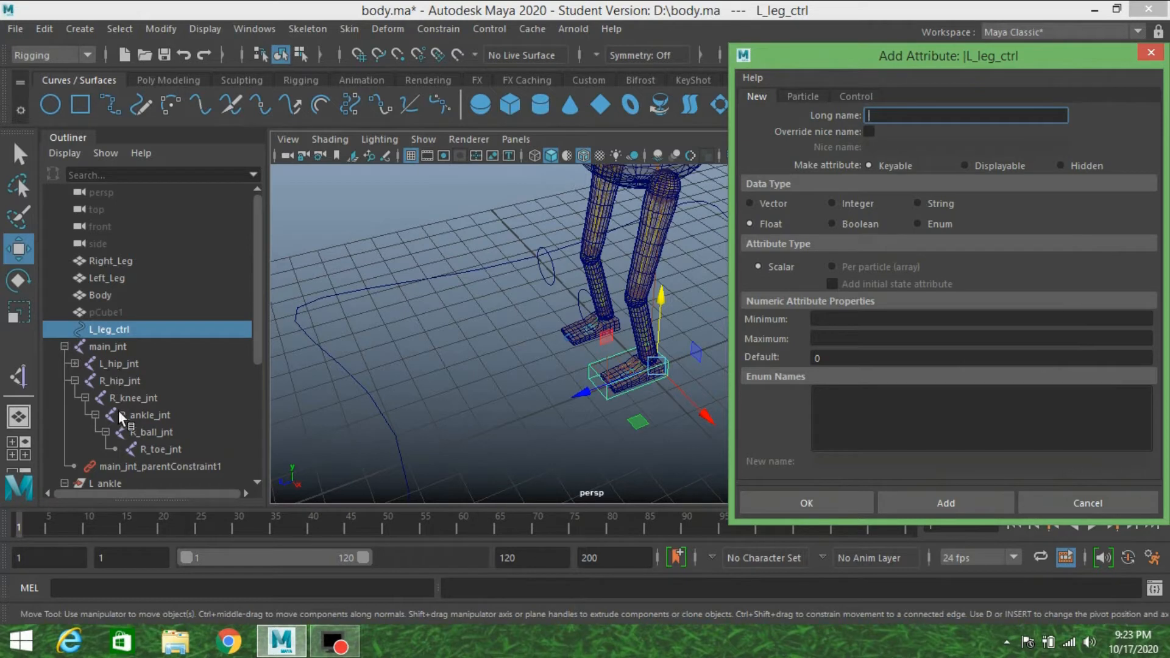
scroll(95, 364, down, 3)
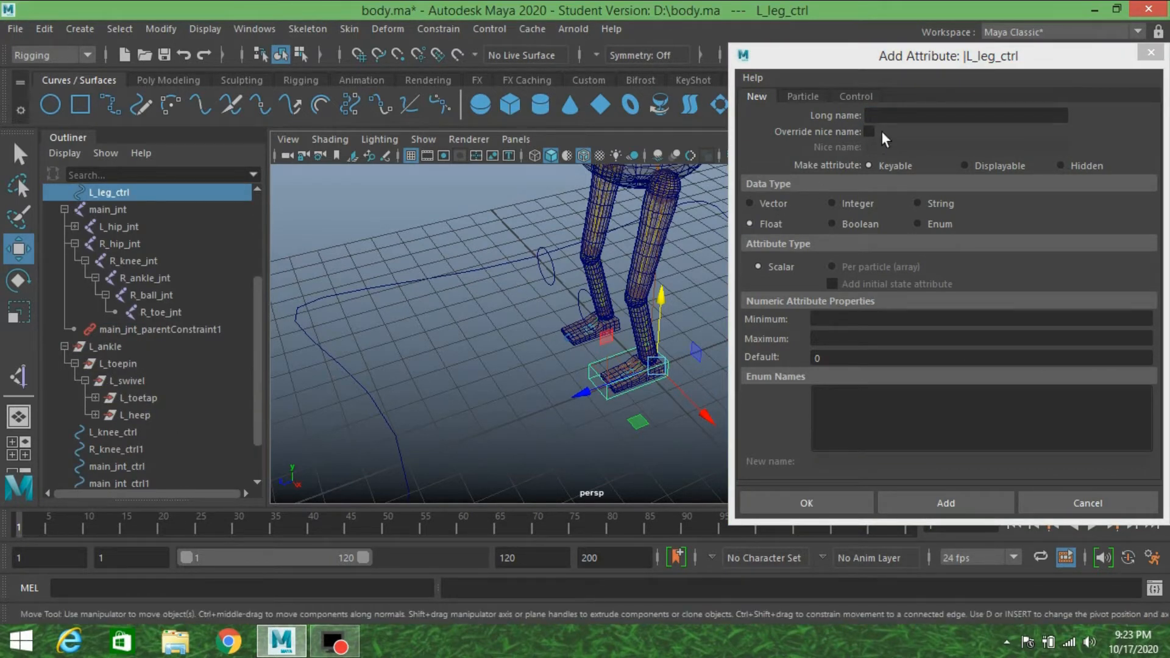
click(896, 118)
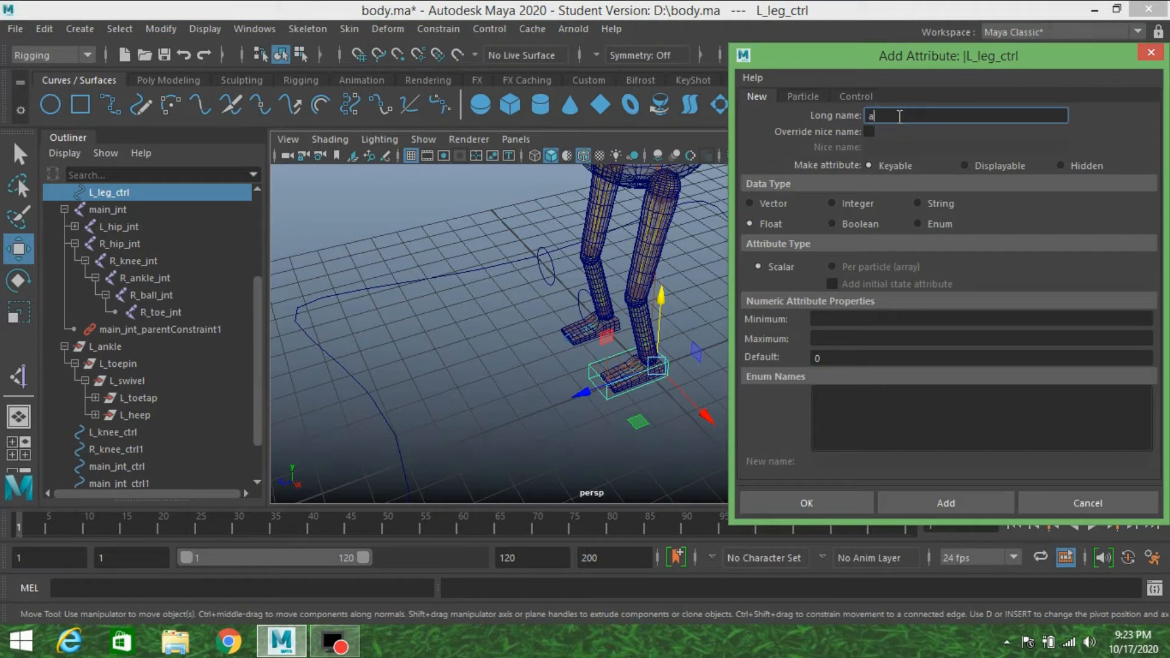
text(ankle)
click(932, 500)
Add two keyable float attributes, "toepin" and "swivel", to L_leg_ctrl
click(914, 115)
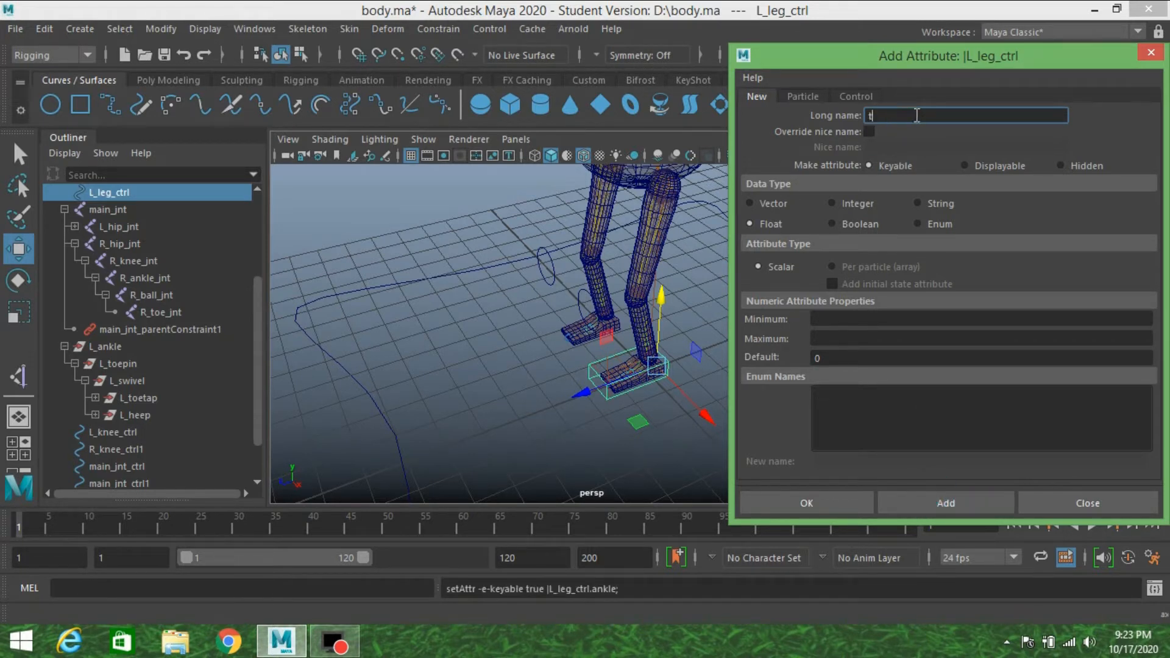
text(toepin)
click(913, 506)
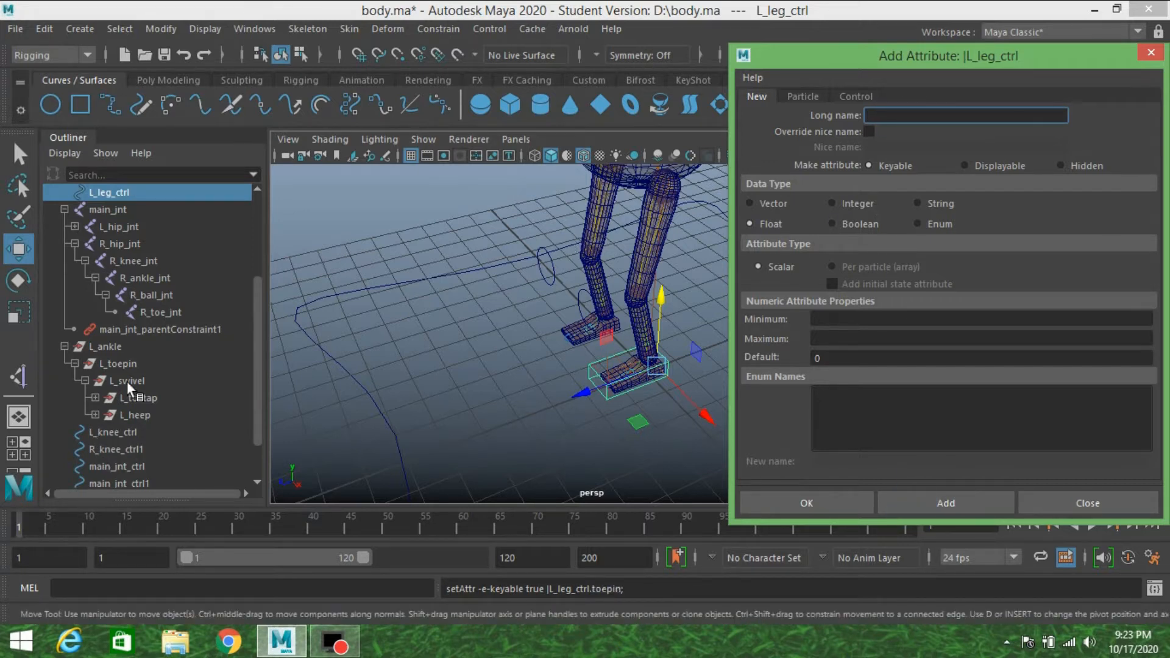
click(903, 113)
text(swivel)
click(959, 499)
Add a keyable float attribute named "toetap" to L_leg_ctrl
click(926, 118)
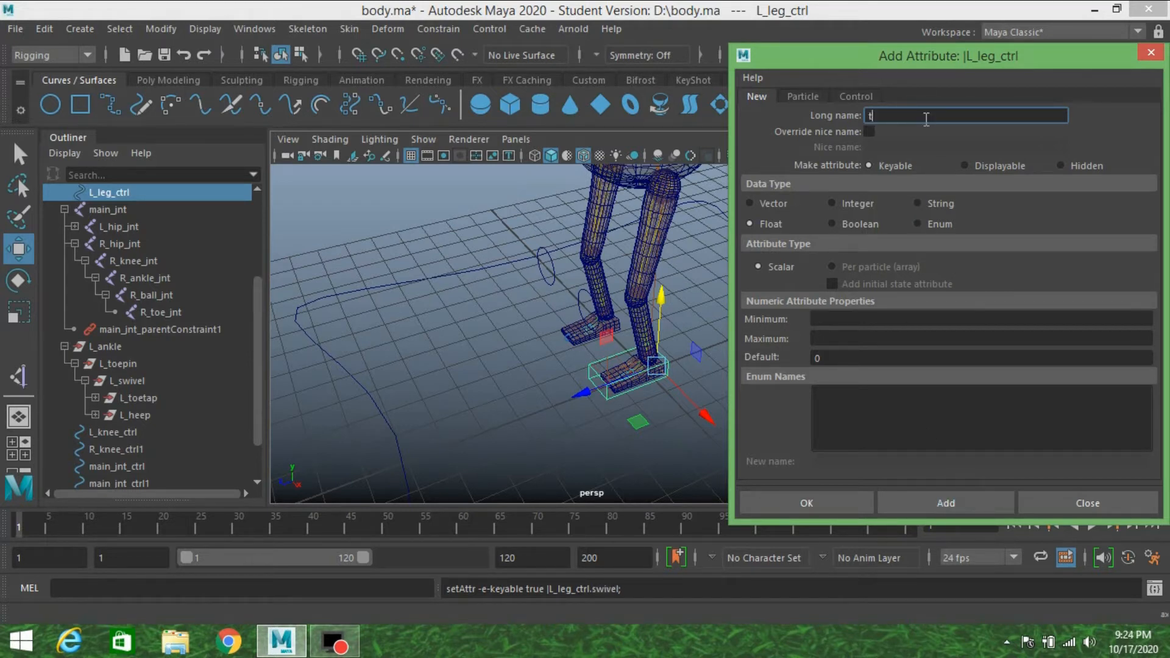
text(toetap)
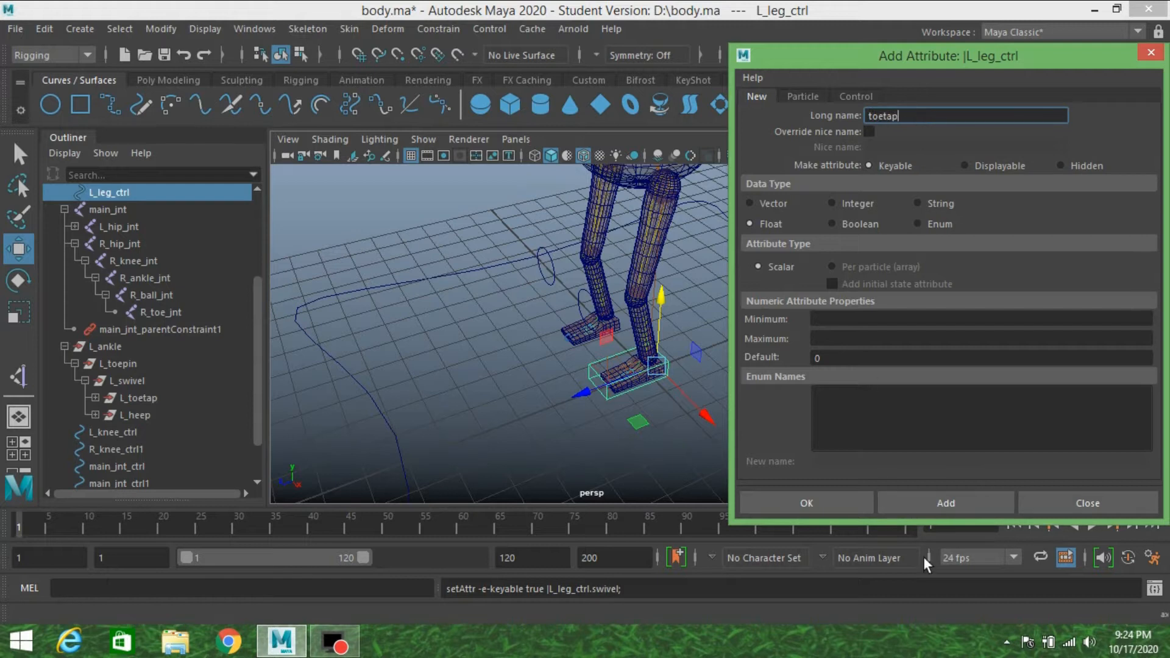
click(949, 508)
click(910, 120)
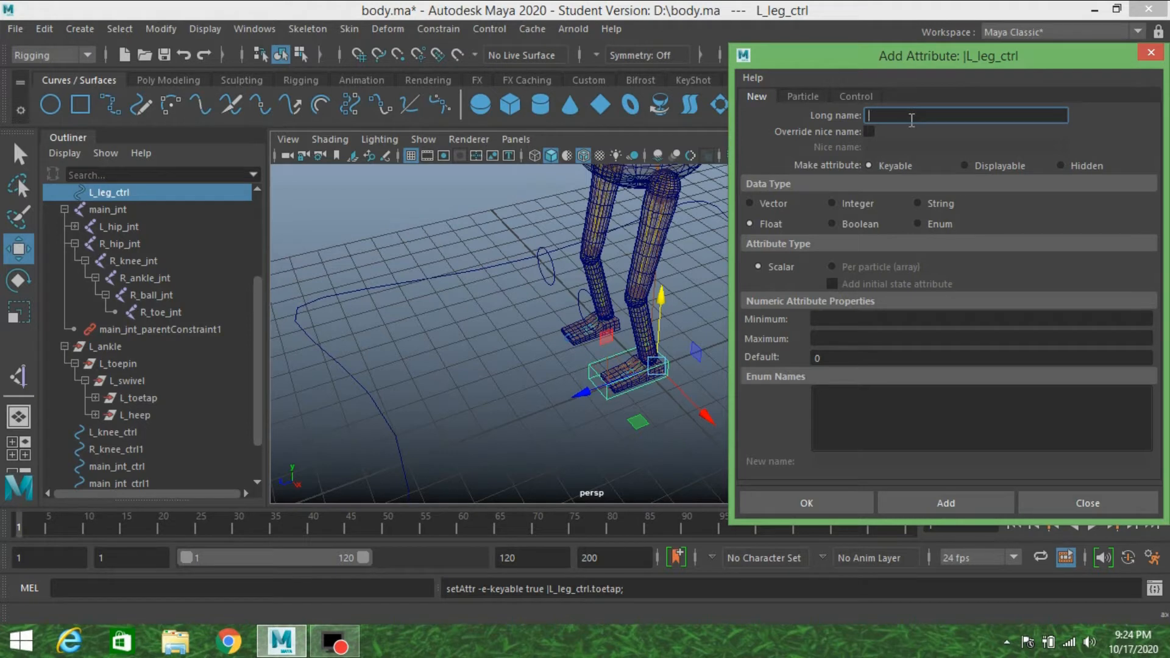
Rename the misspelled L_heep group under L_swivel to L_heel
double_click(151, 415)
click(155, 416)
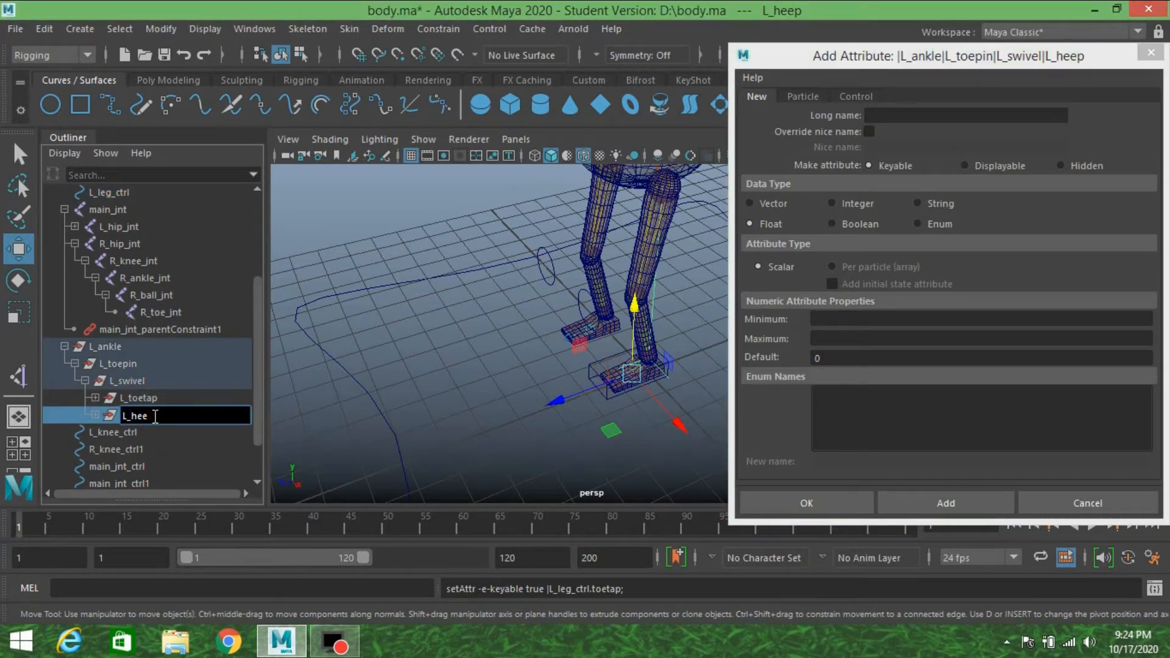
key(Return)
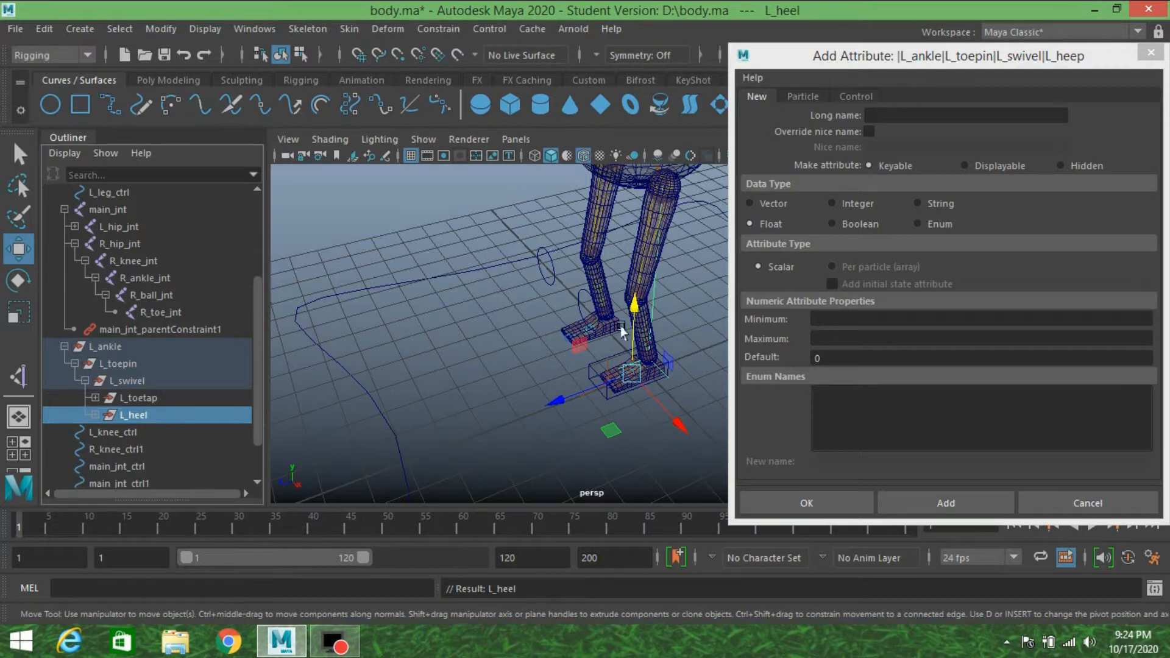
Reselect L_leg_ctrl, add a keyable float attribute named "heel", and close the Add Attribute window
scroll(565, 357, up, 5)
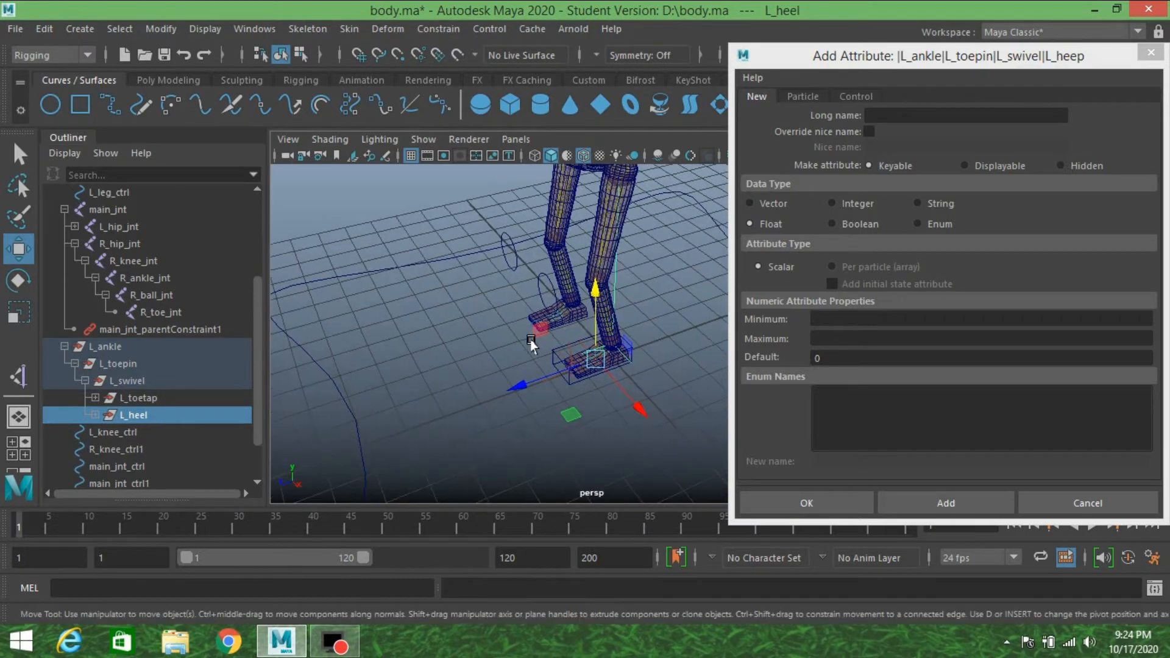
click(505, 357)
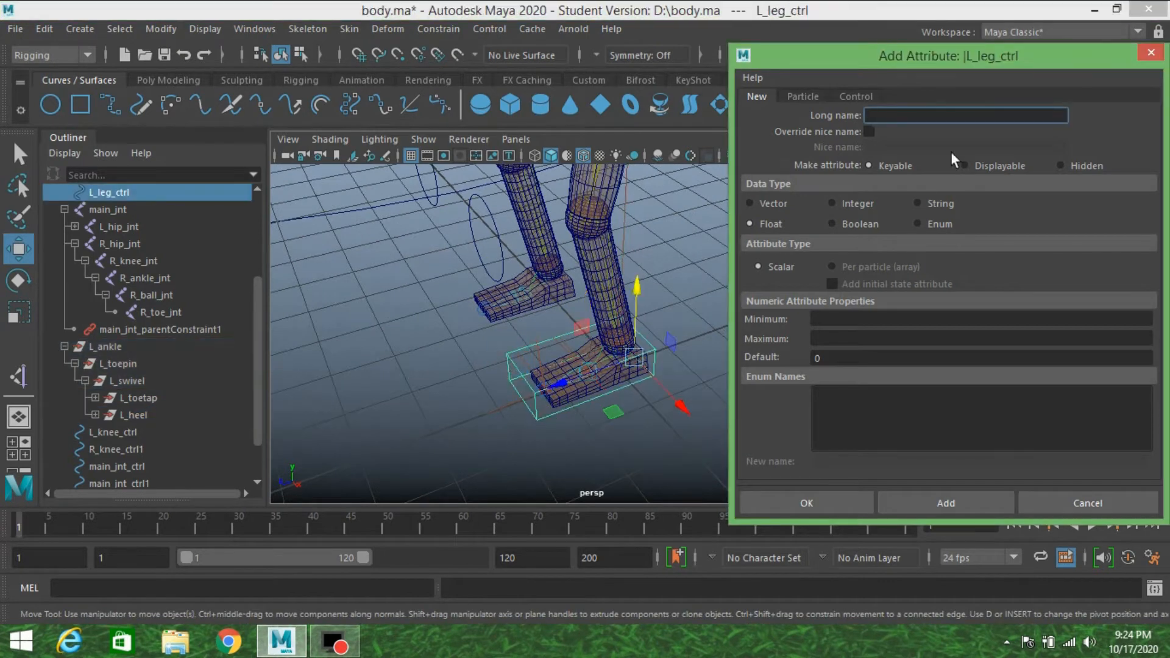
click(934, 120)
text(heel)
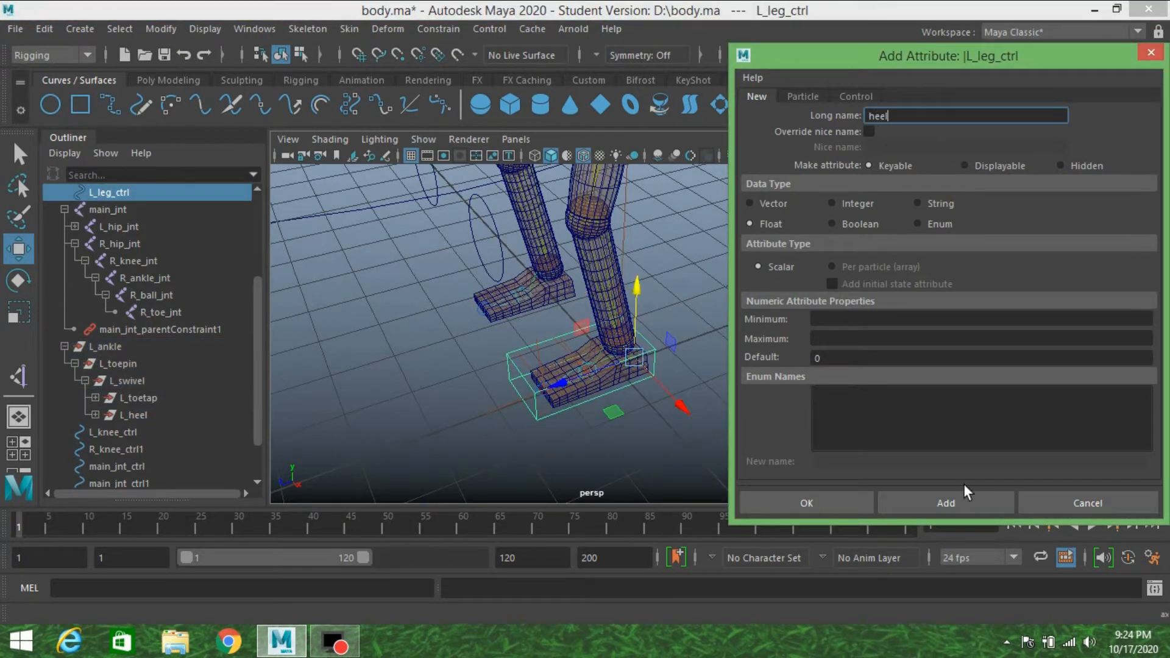
click(953, 499)
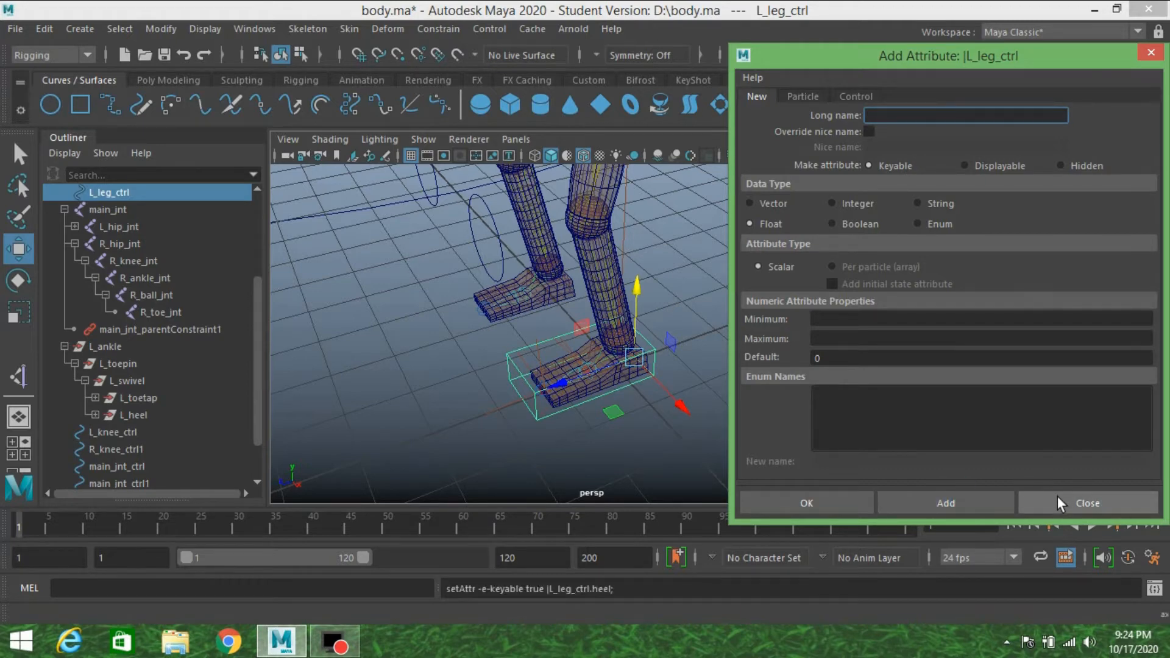
click(1060, 500)
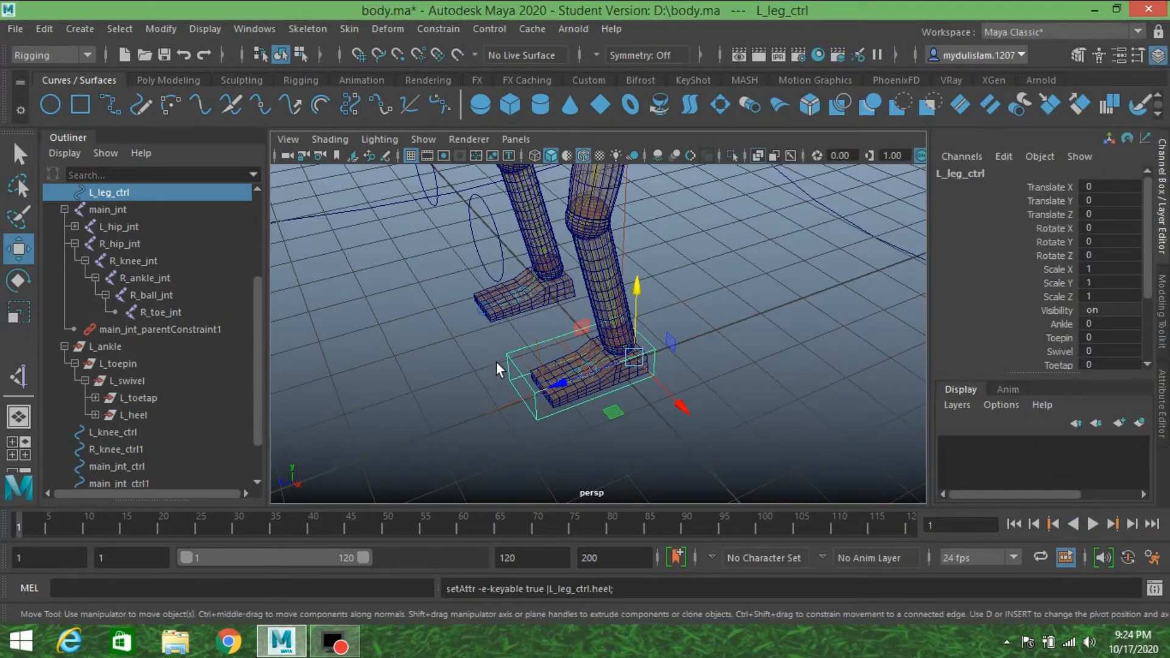
drag(496, 360, 515, 367)
scroll(1066, 341, down, 2)
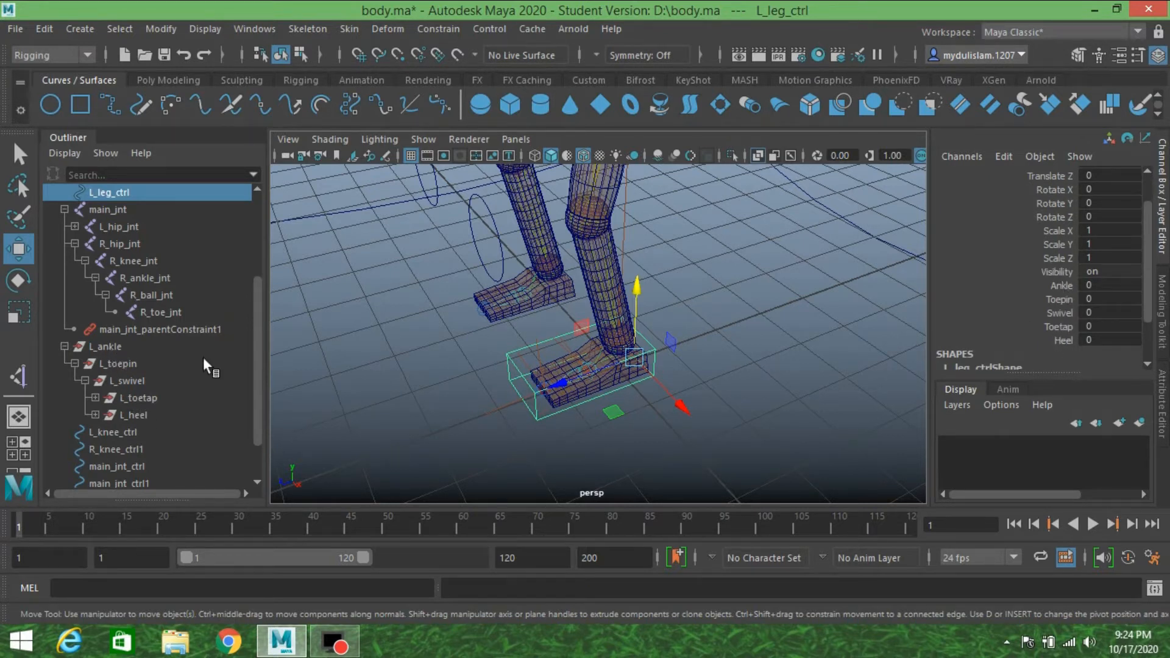
Test the L_ankle group by rotating it about -2.3 degrees around X, and undo the rotation
click(101, 349)
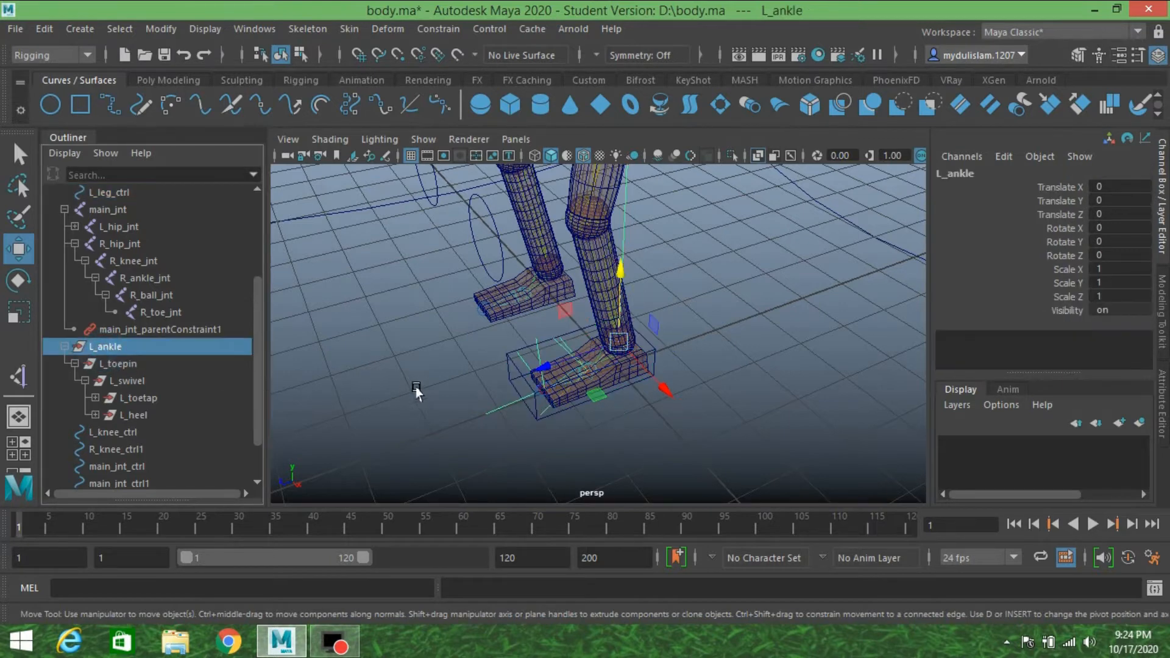
alt+drag(431, 381, 465, 379)
scroll(465, 374, up, 5)
alt+middle_drag(465, 373, 470, 334)
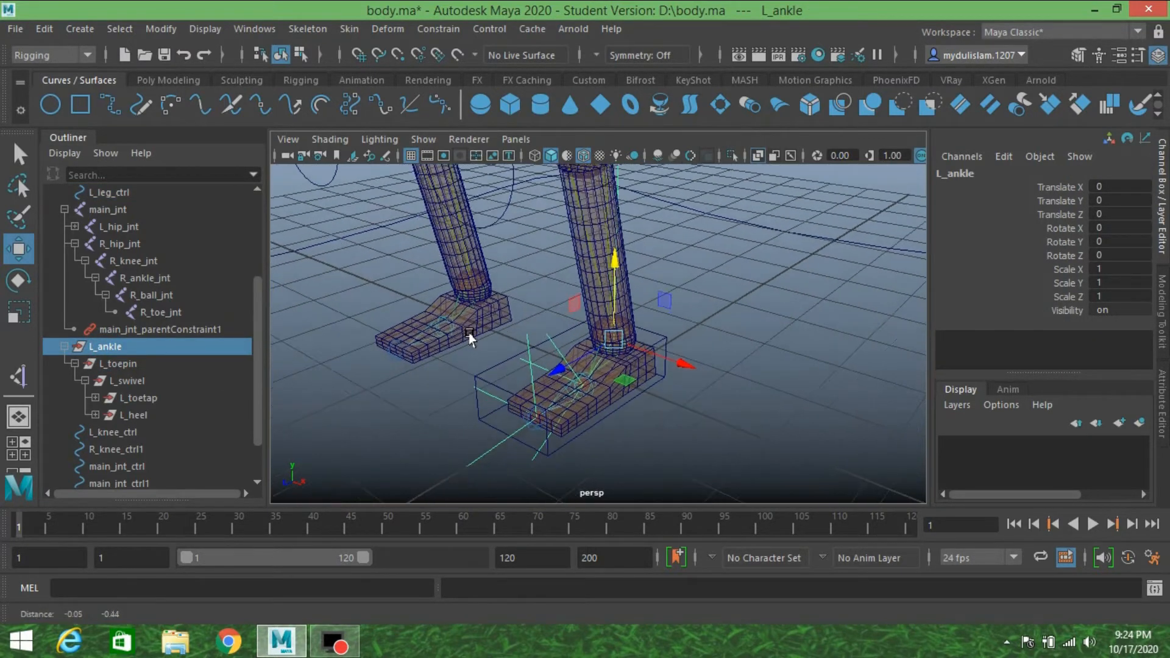
click(20, 281)
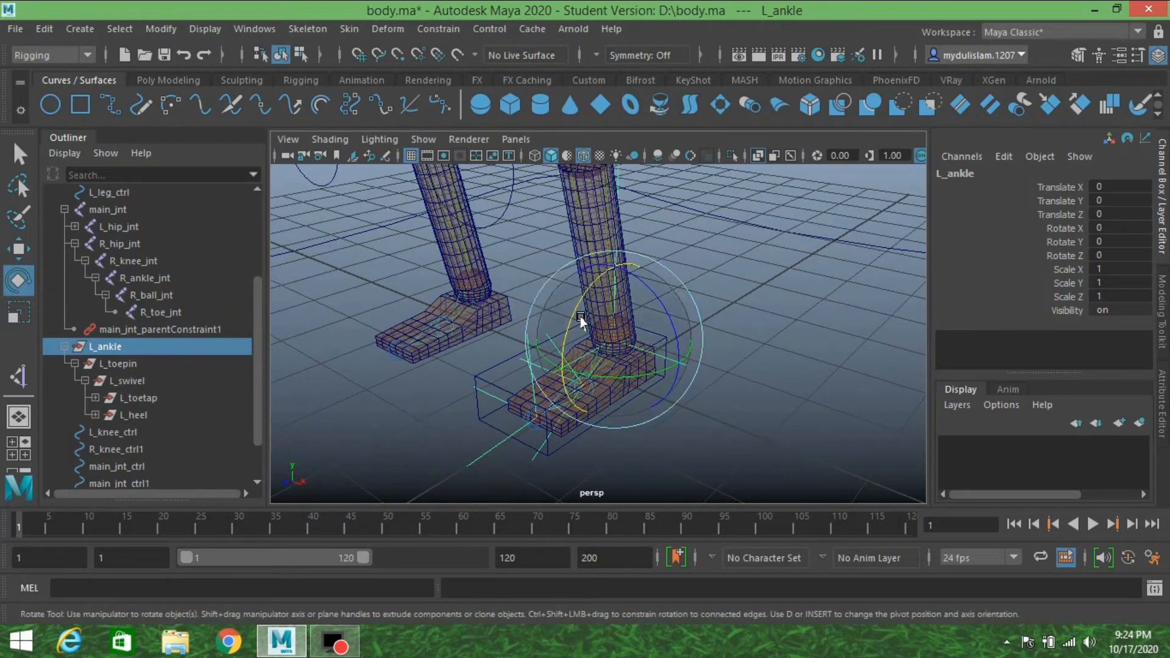
mouse_move(576, 313)
mouse_down()
mouse_move(588, 297)
mouse_move(580, 313)
mouse_up()
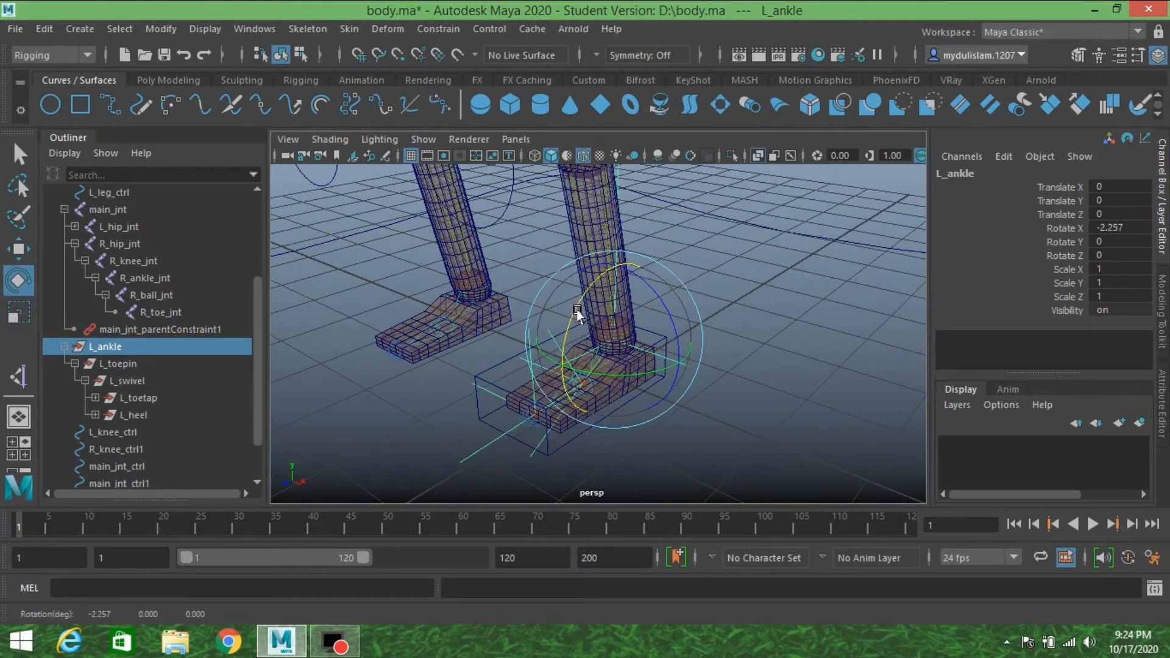
key(ctrl+z)
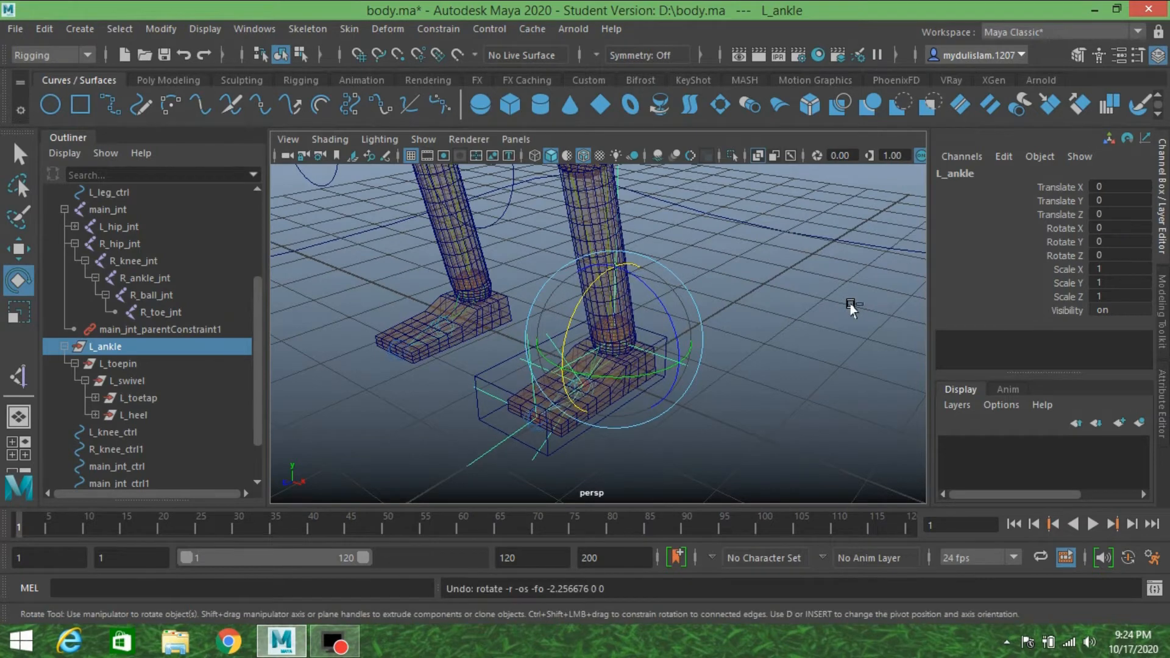
Test the L_toepin group by rotating it about -5.6 degrees around X, and undo the rotation
click(125, 364)
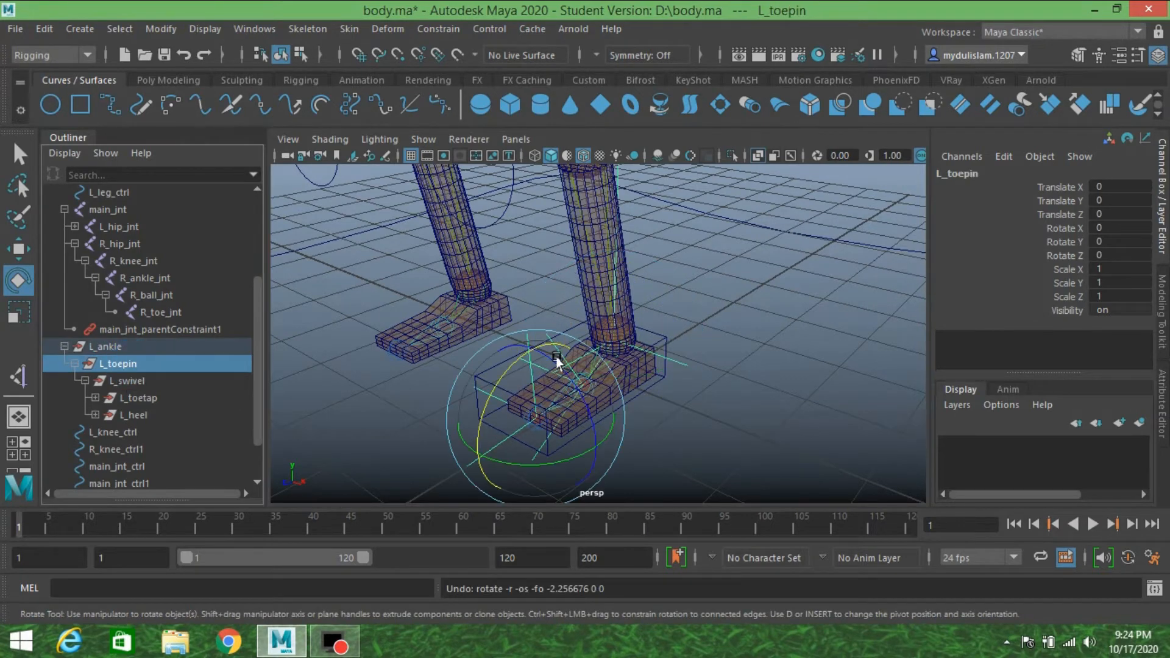
mouse_move(511, 365)
mouse_down()
mouse_move(517, 347)
mouse_move(508, 358)
mouse_up()
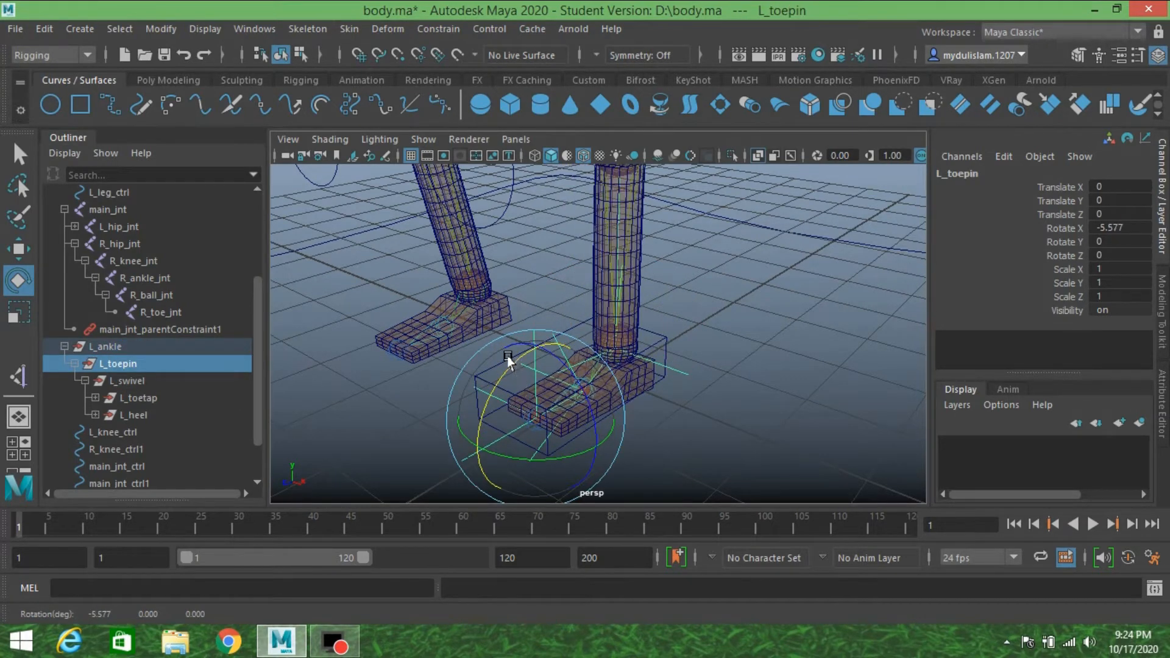
key(ctrl+z)
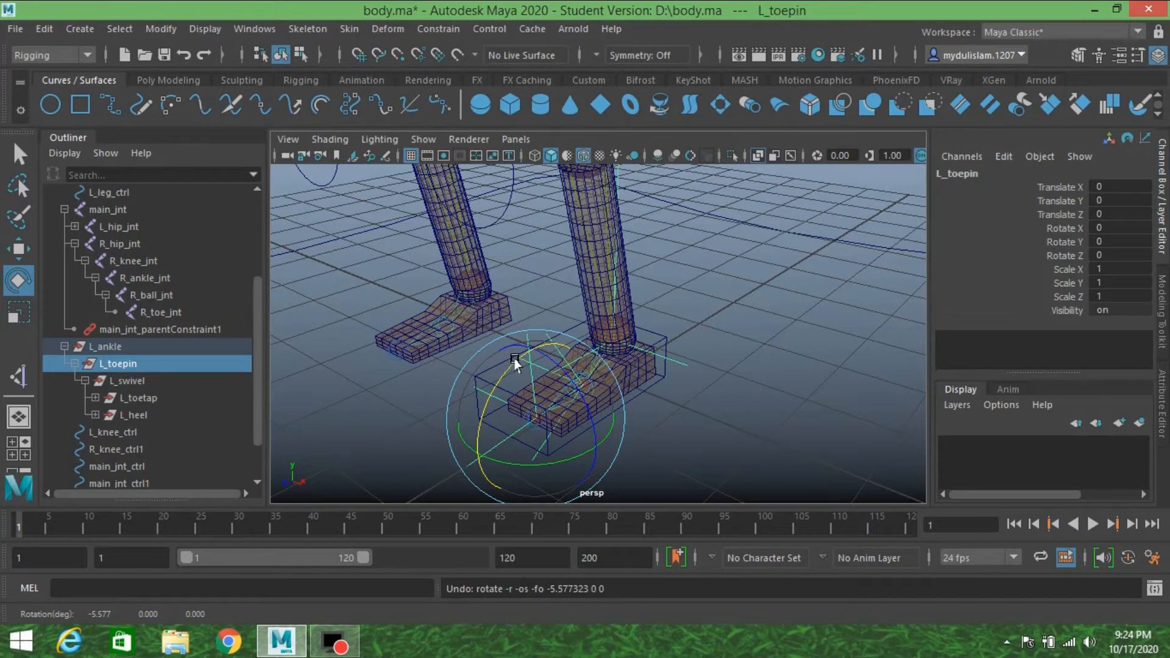
Test the L_swivel group by rotating it about -1.2 degrees around Y, and undo the rotation
click(127, 383)
drag(573, 430, 570, 426)
key(ctrl+z)
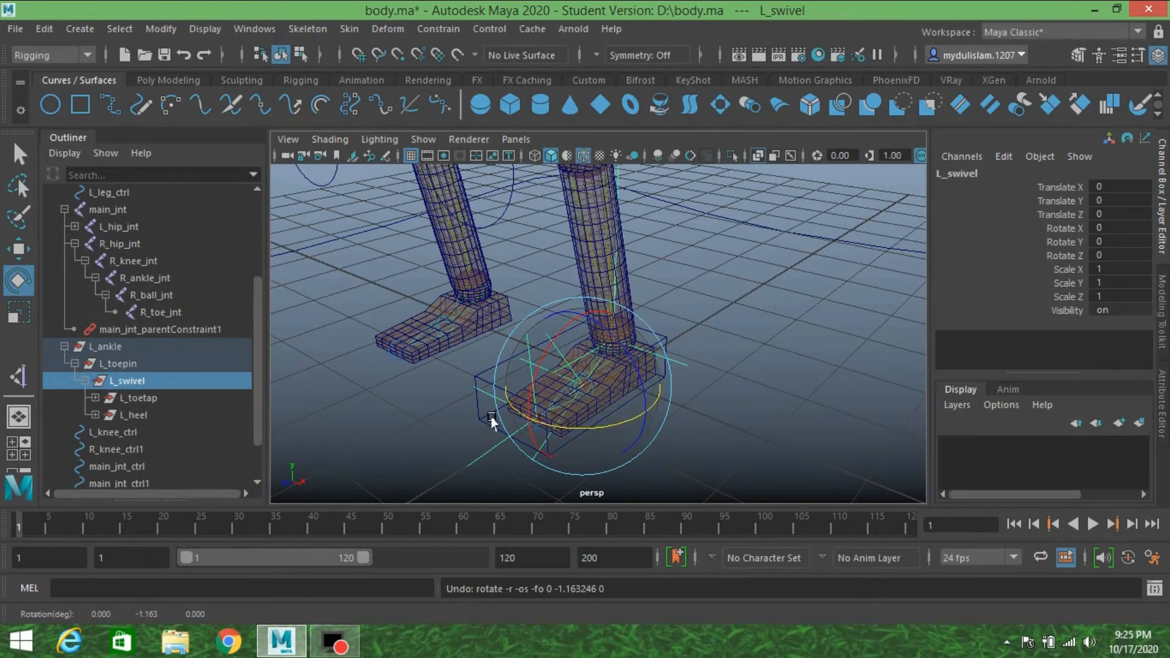
Test the L_toetap group by rotating it about -2.7 degrees around X, and undo the rotation
click(139, 398)
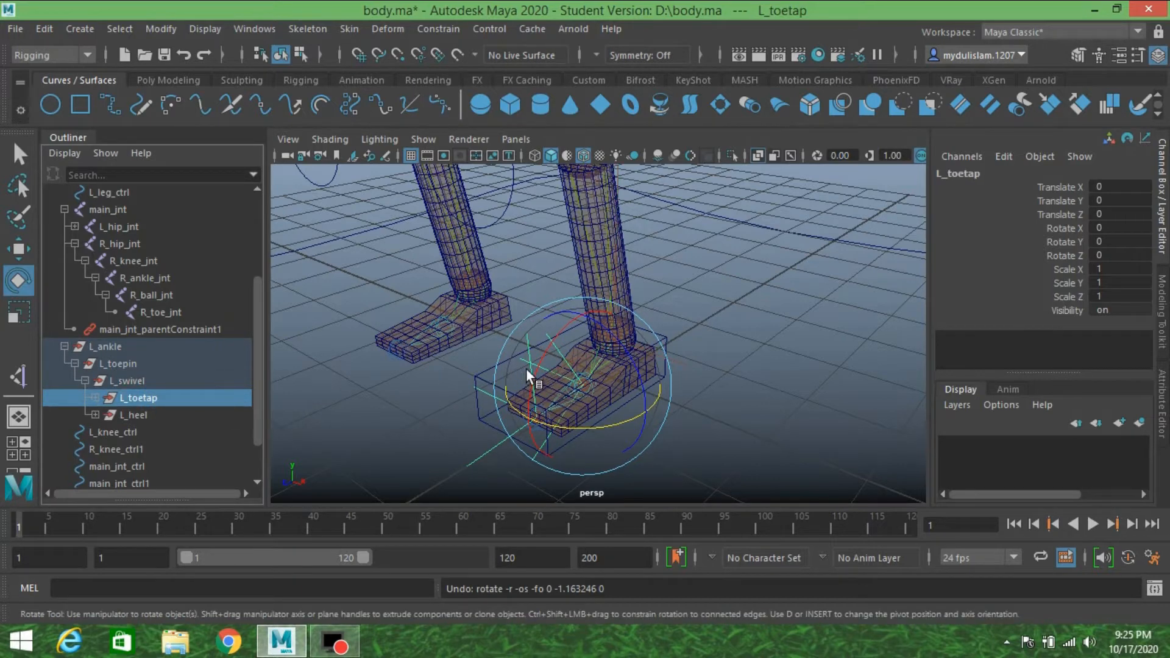
mouse_move(533, 366)
mouse_down()
mouse_move(553, 356)
mouse_move(548, 367)
mouse_up()
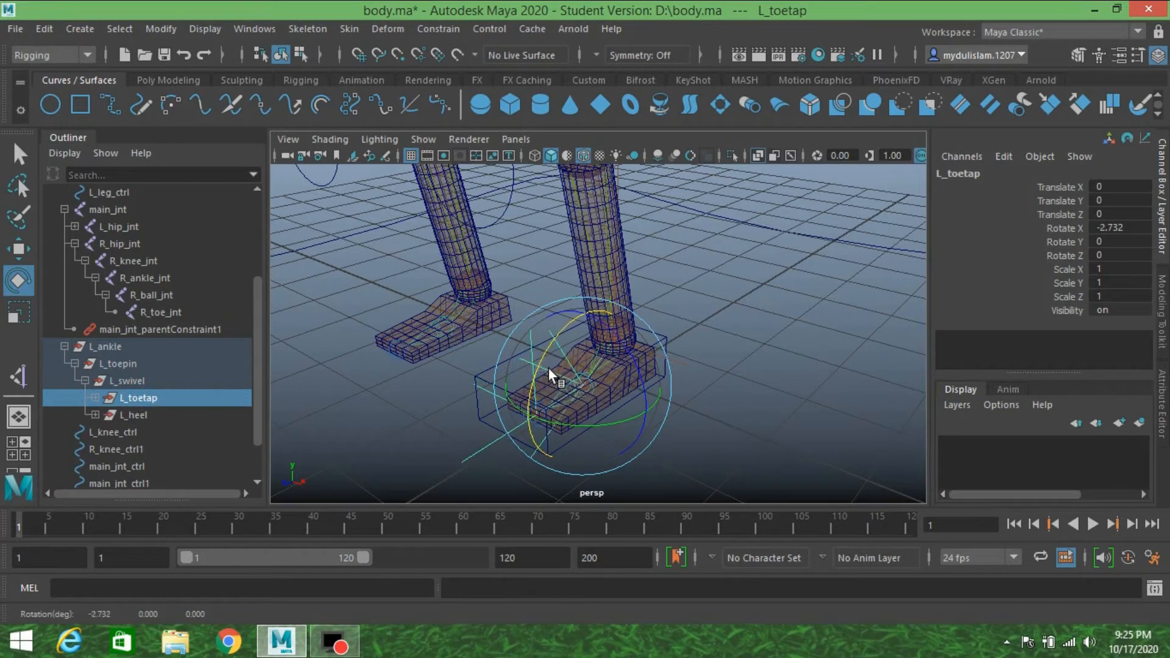
key(ctrl+z)
Test the L_heel group by rotating it about -1.1 degrees around X, and undo the rotation
click(130, 417)
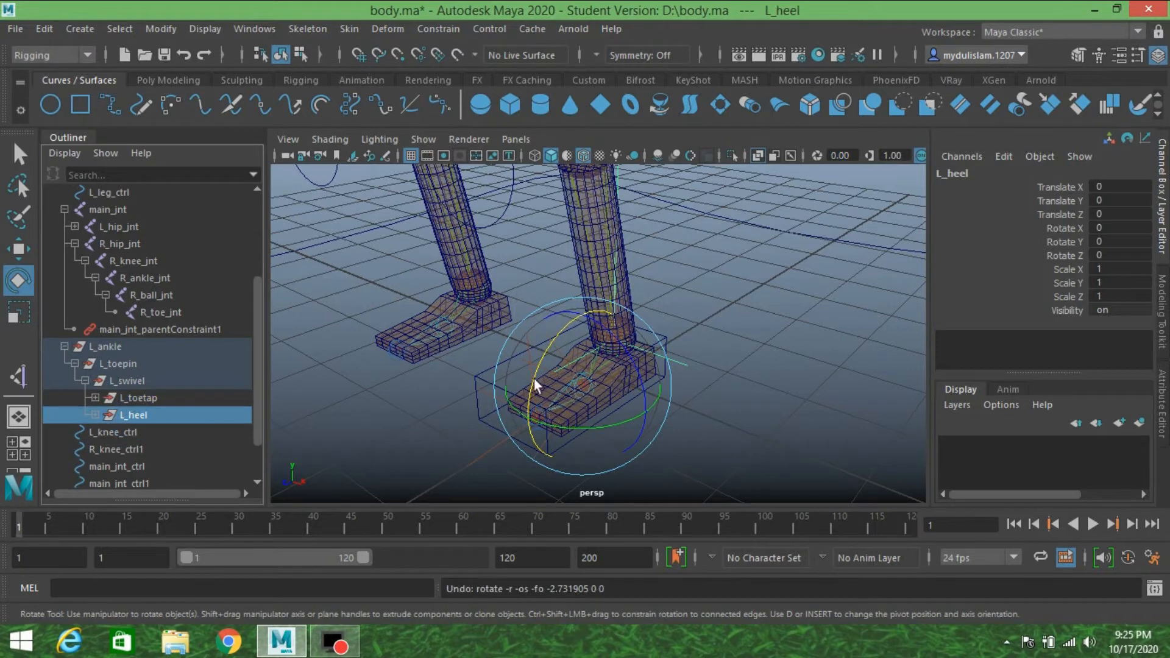
drag(536, 374, 535, 372)
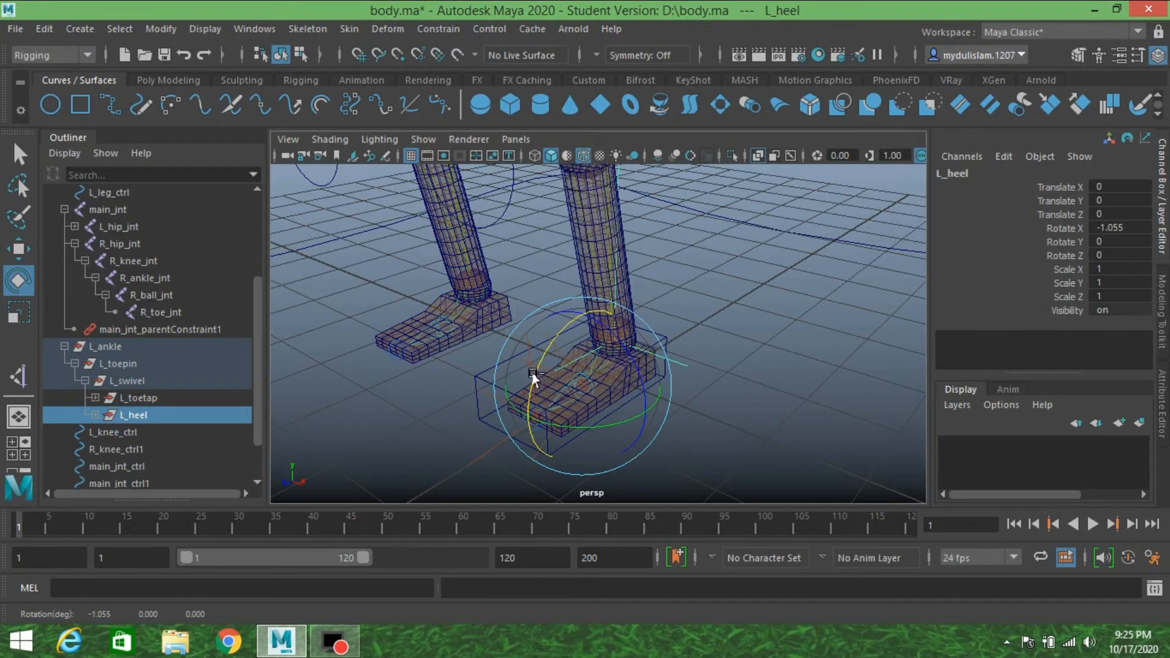
key(ctrl+z)
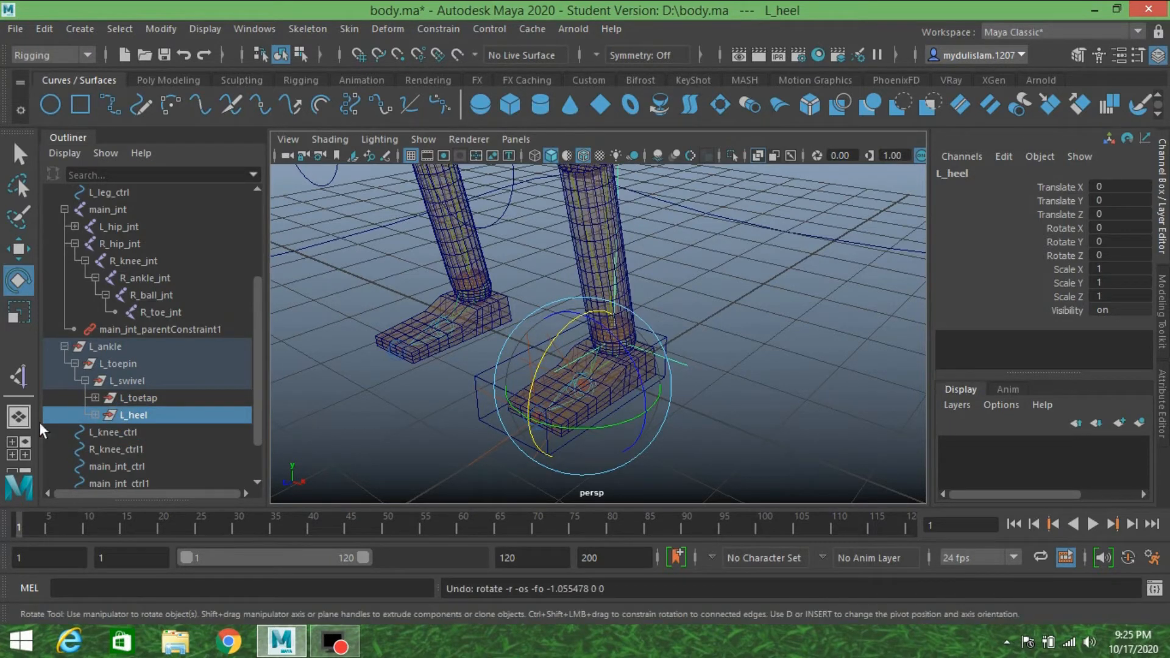
Lock and hide every channel except Rotate X on the L_ankle, L_toepin, L_toetap and L_heel groups
drag(125, 347, 135, 411)
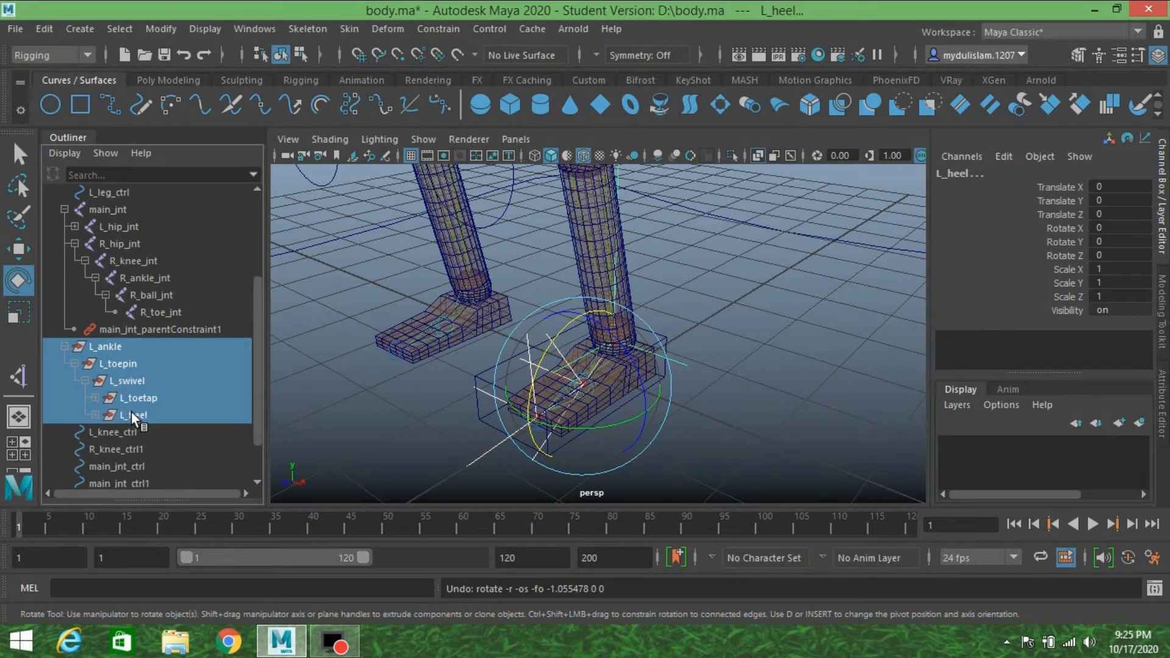
ctrl+click(133, 379)
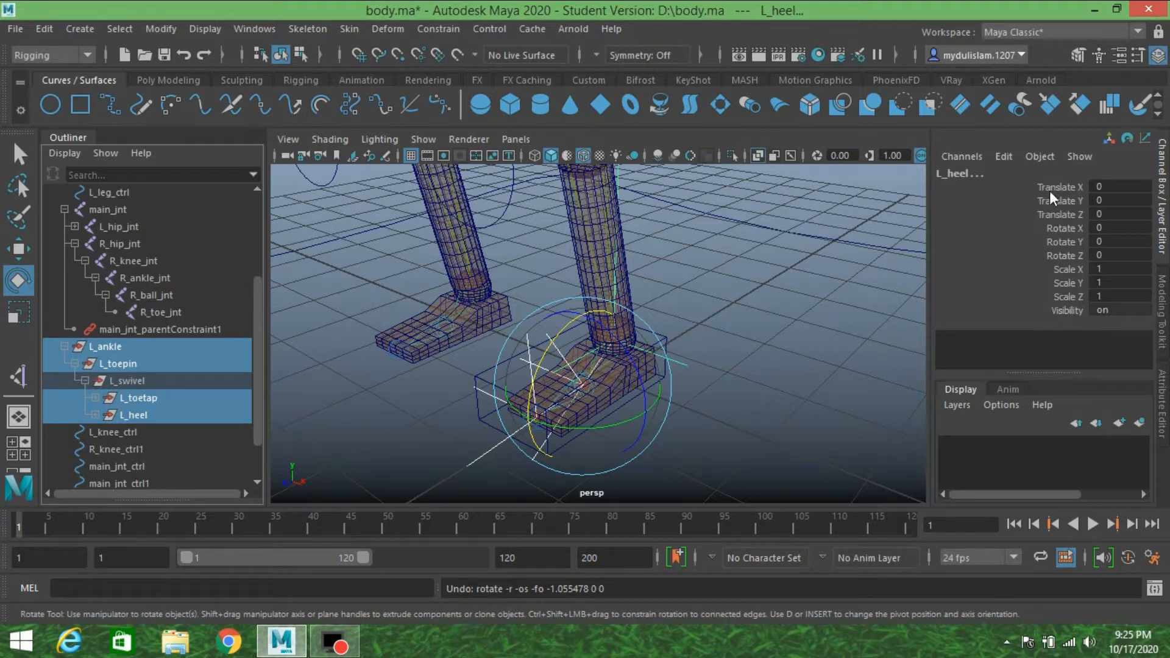
drag(1045, 184, 1050, 313)
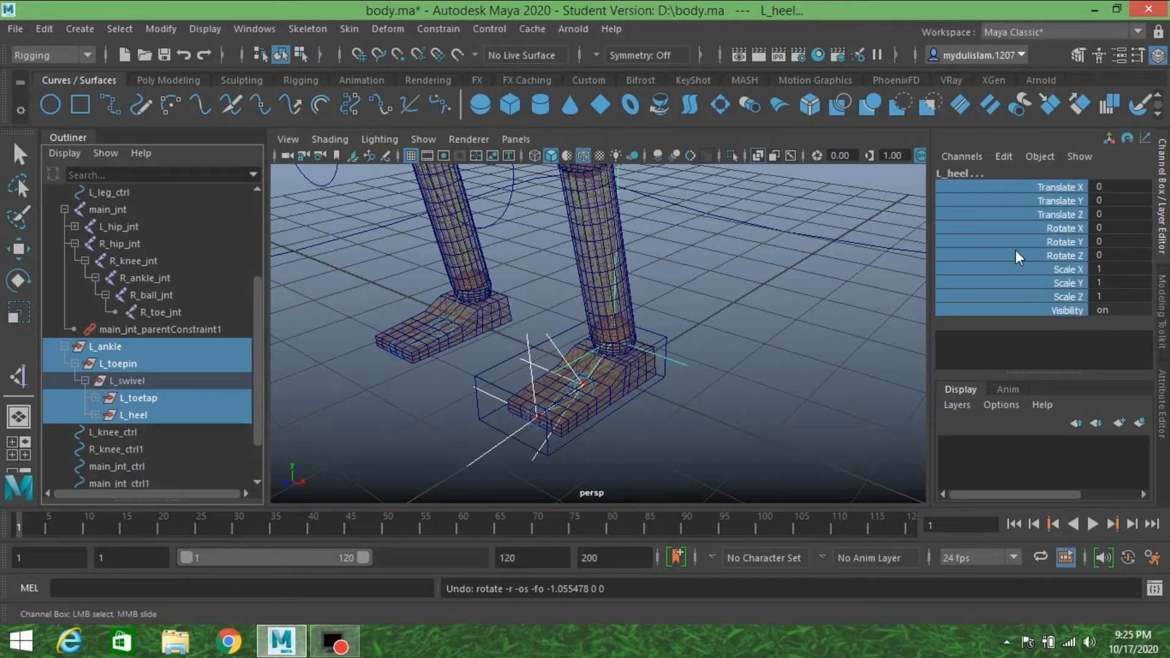
ctrl+click(1063, 229)
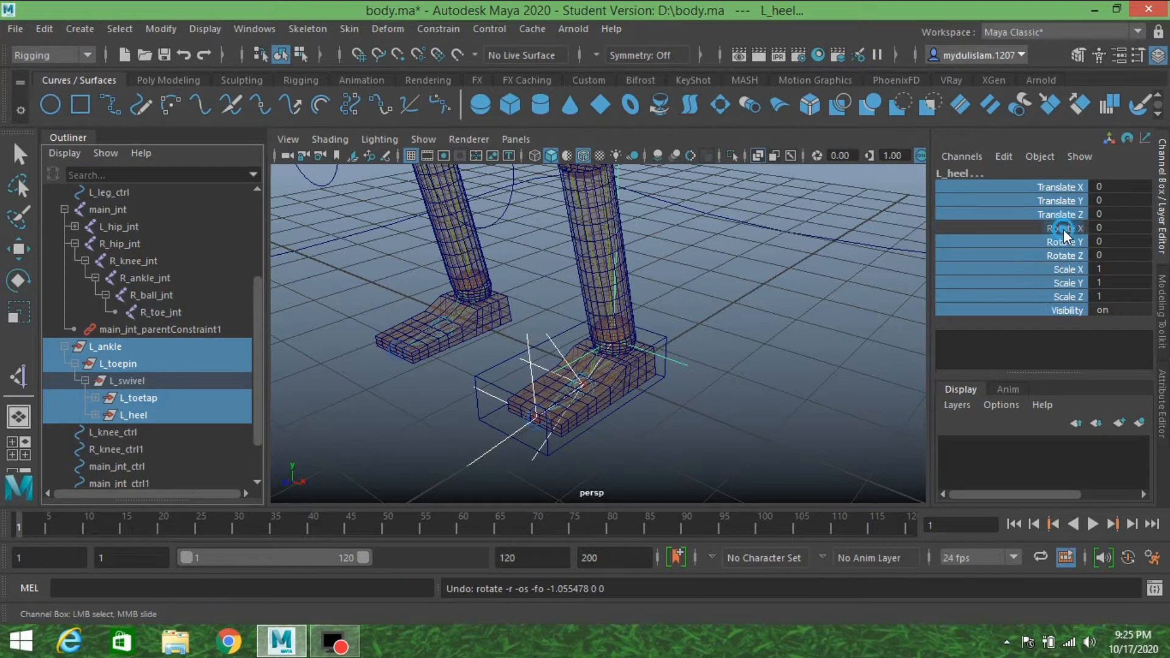
right_click(1041, 203)
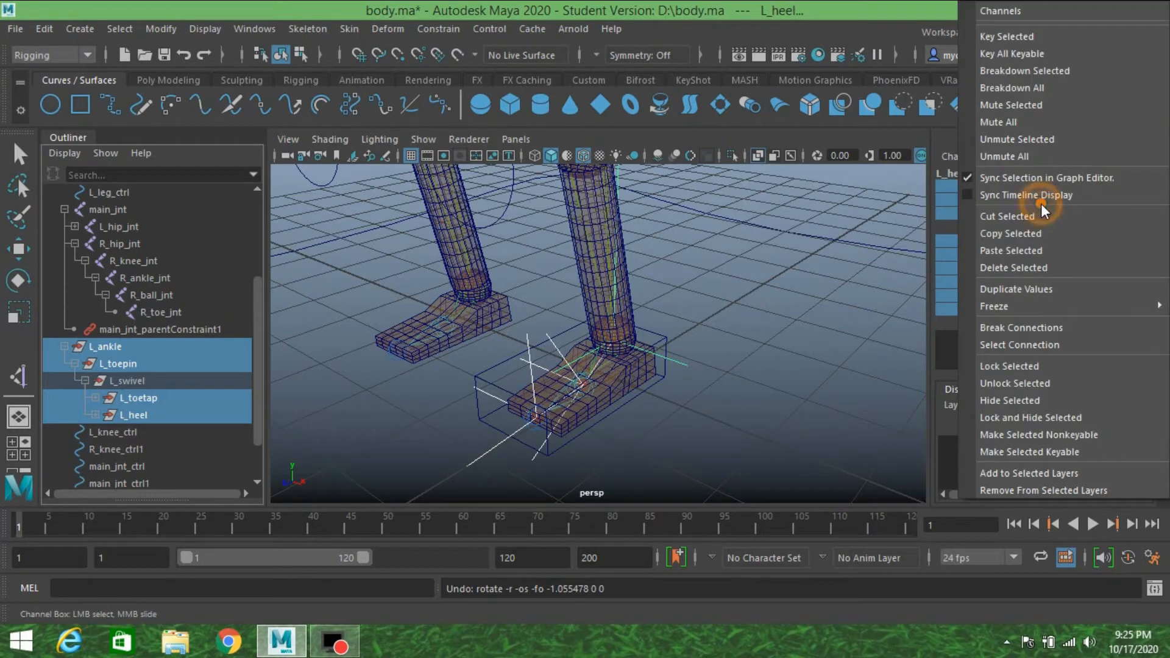
click(1029, 417)
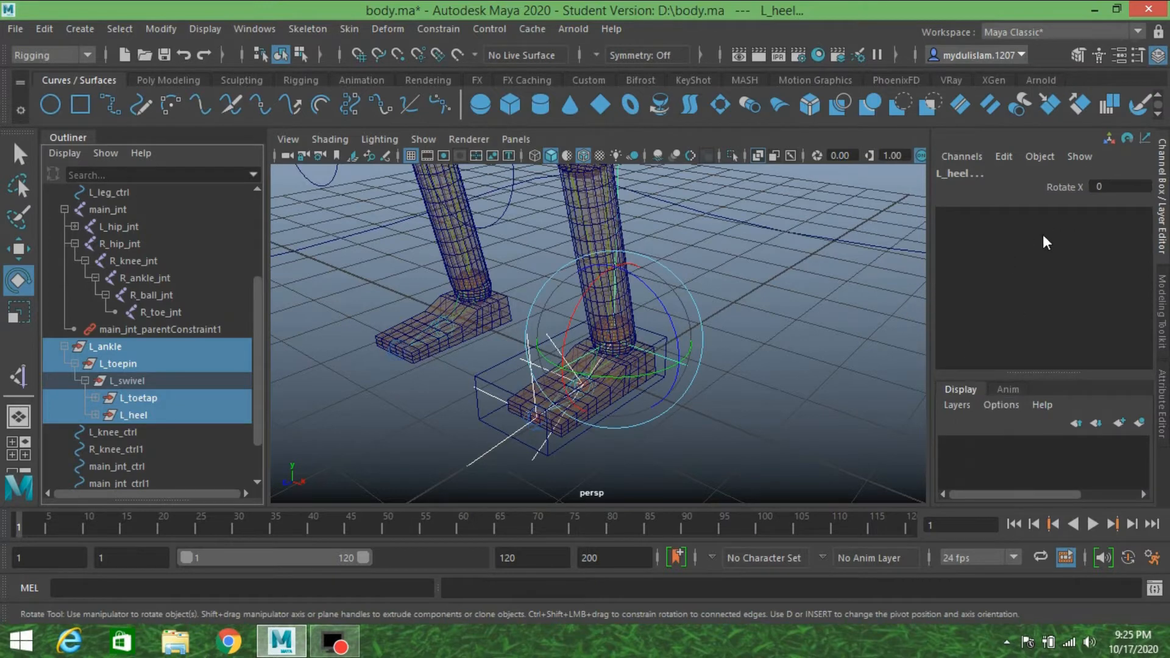
Lock and hide every channel except Rotate Y on the L_swivel group
click(145, 378)
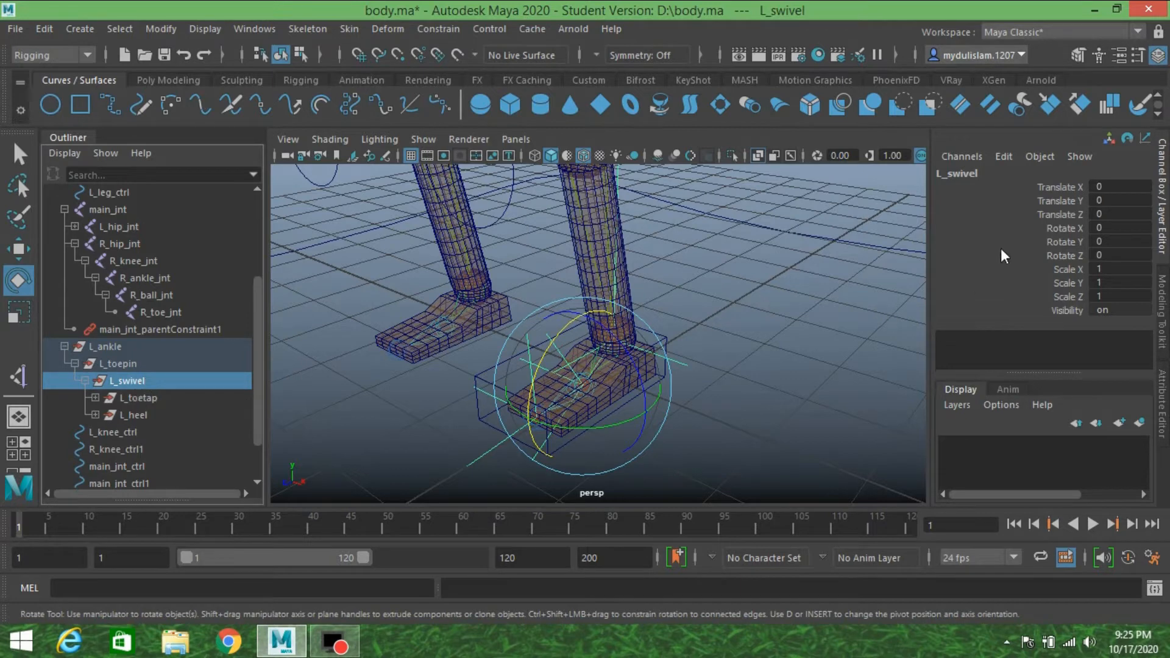
drag(1037, 187, 1040, 309)
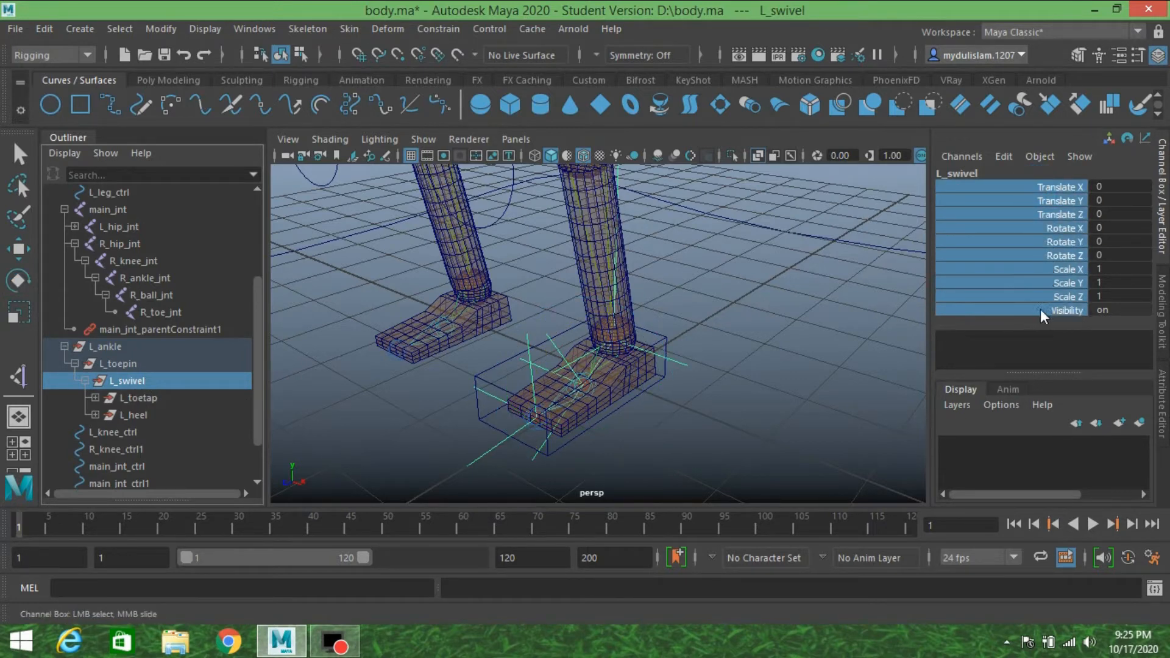
ctrl+click(1062, 243)
right_click(1041, 207)
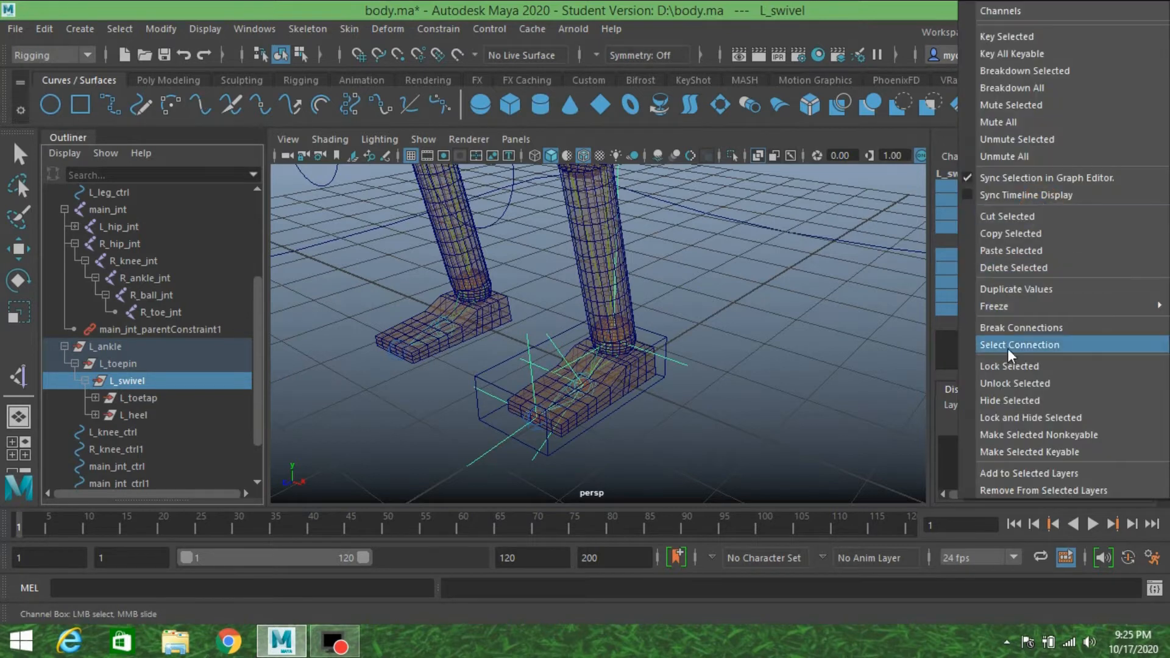
click(1037, 418)
key(e)
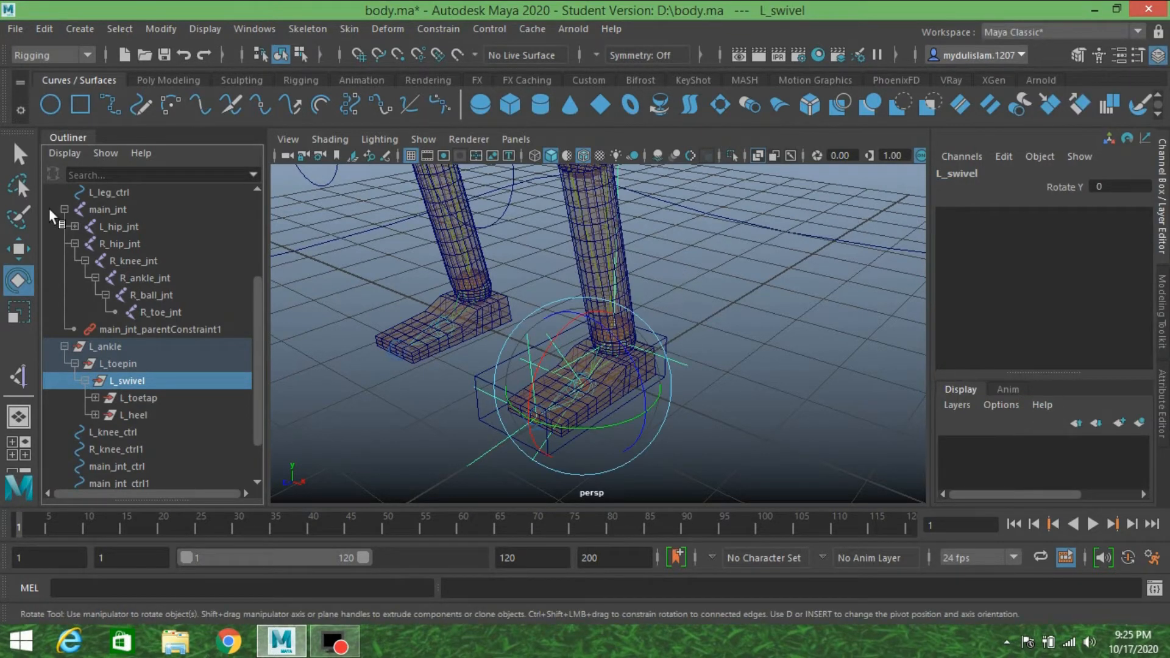
Hide polygons in the perspective view so that only the joints and control curves are displayed
click(19, 154)
scroll(621, 338, down, 2)
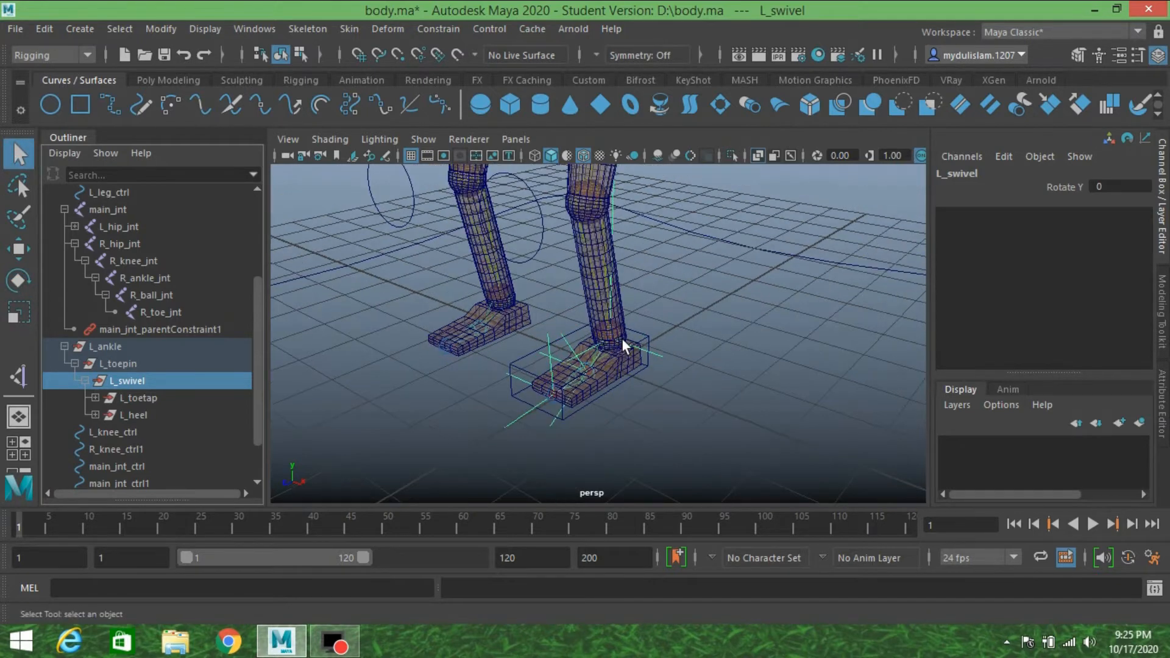
alt+drag(663, 312, 649, 355)
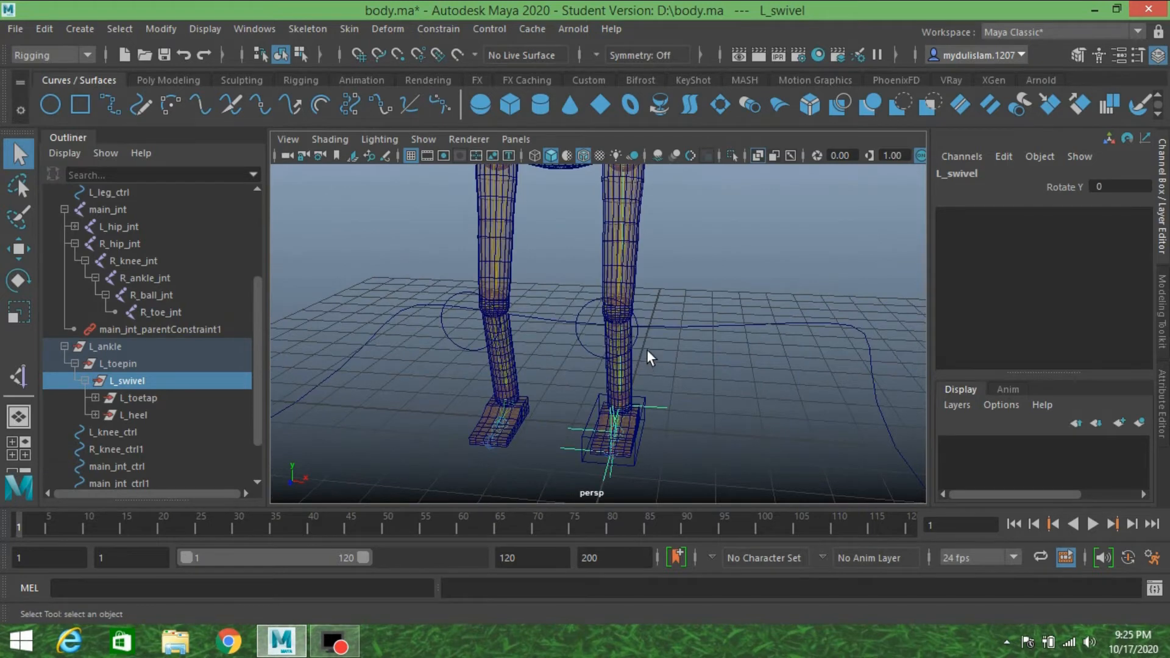
alt+middle_drag(646, 350, 659, 393)
click(419, 136)
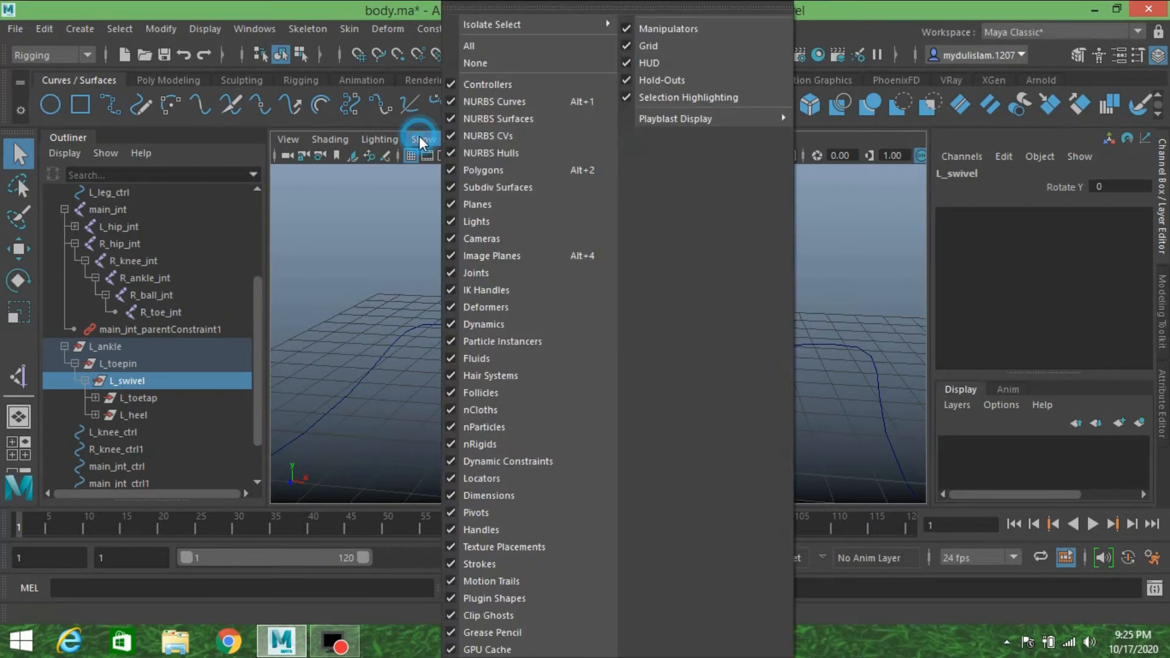
click(459, 171)
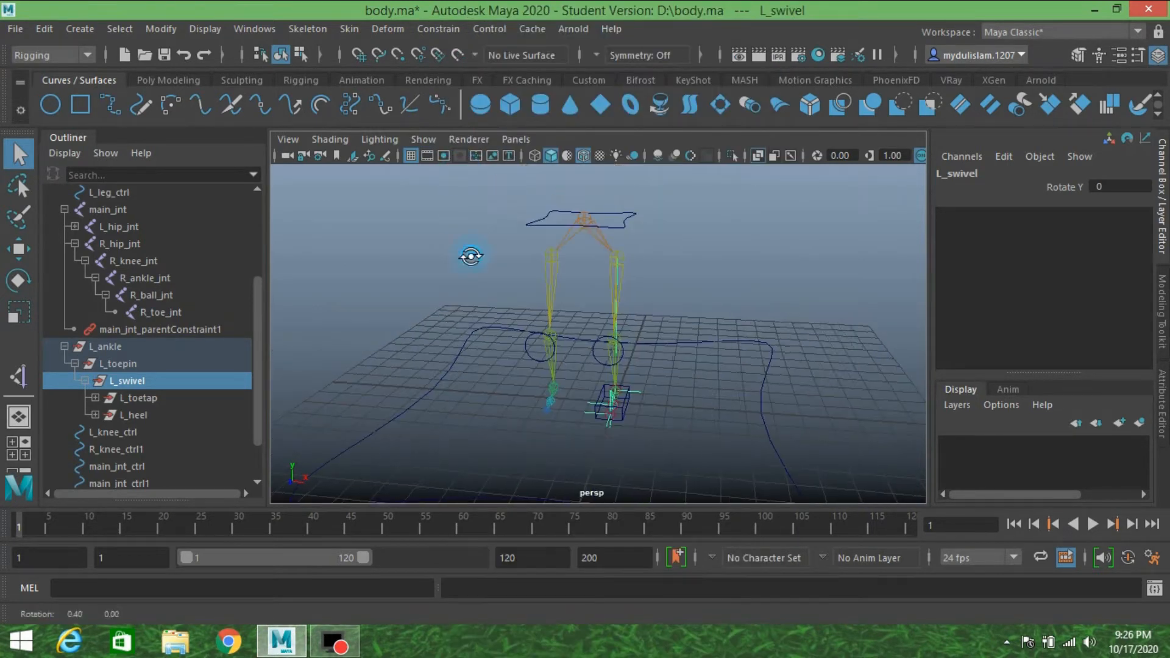
Reset the IK Handle tool, set it to the Rotate-Plane Solver with Sticky enabled, and close its settings
alt+drag(471, 255, 645, 261)
scroll(616, 263, up, 3)
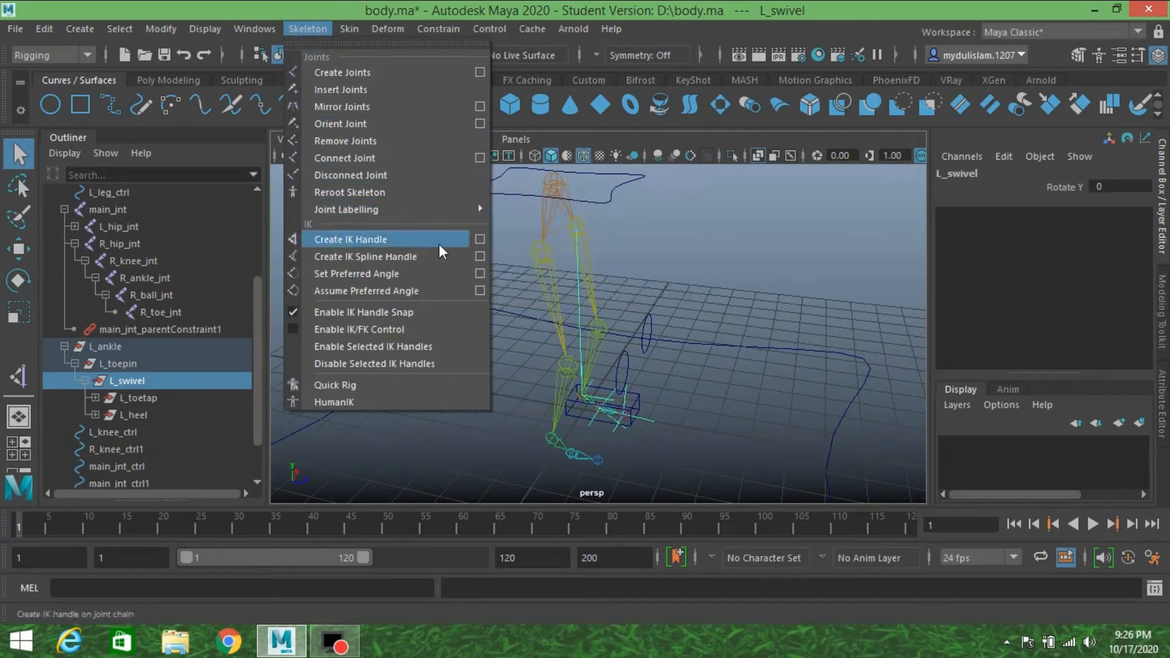
click(477, 239)
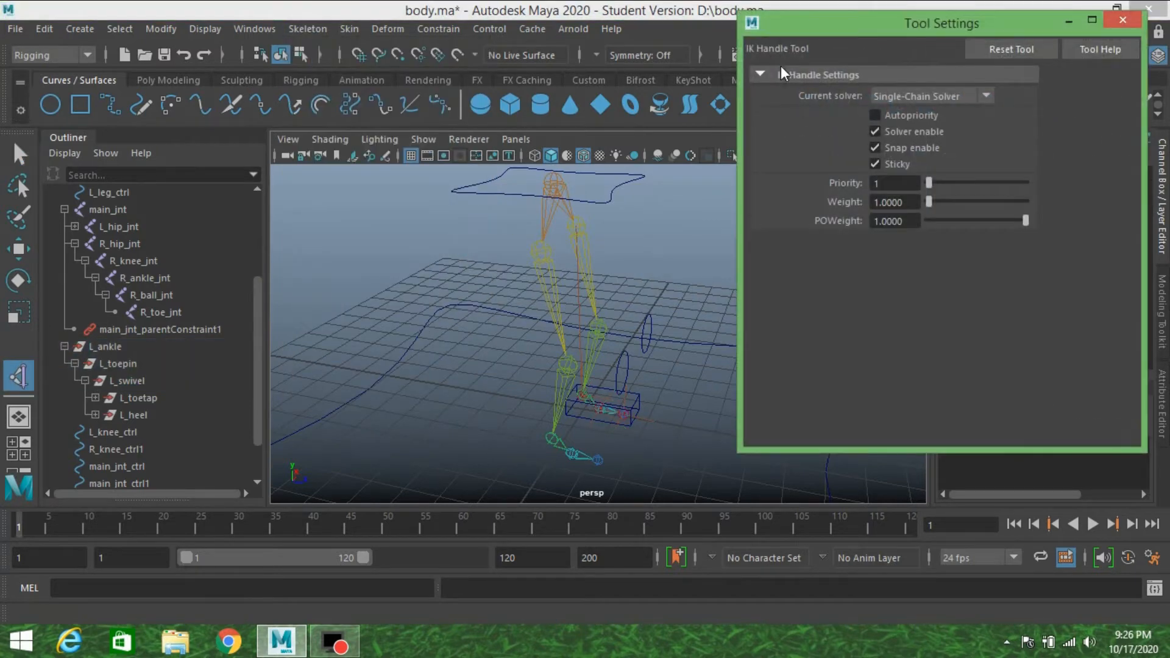
click(975, 53)
click(1123, 19)
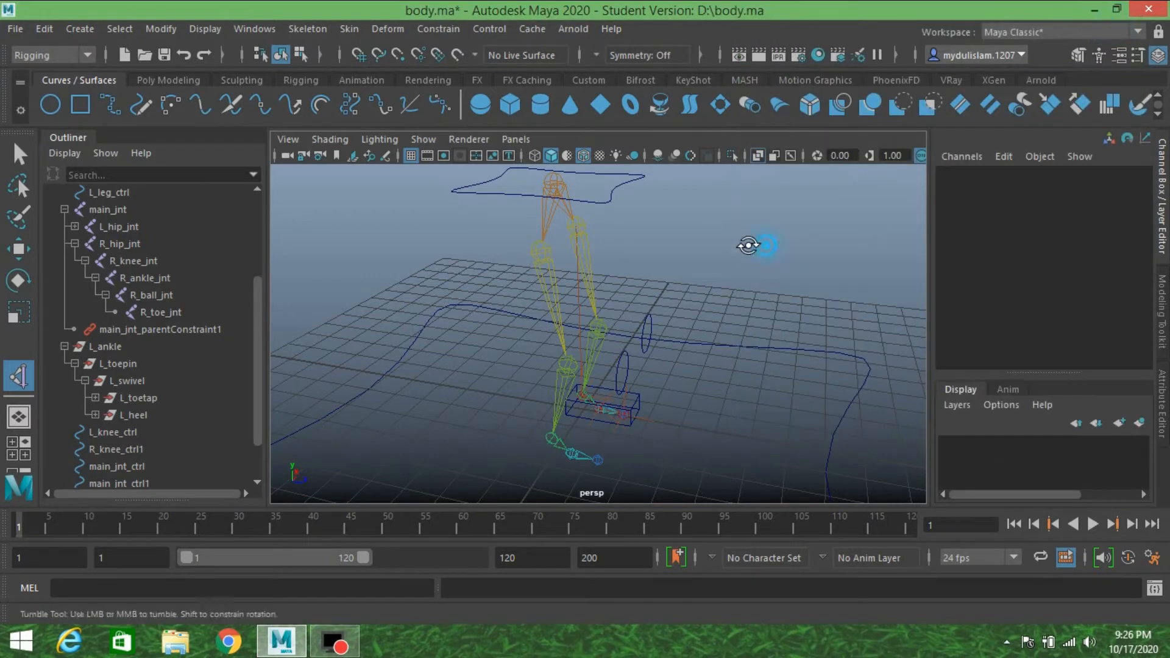
Create an IK handle on the right leg from R_hip_jnt to R_ankle_jnt
alt+drag(750, 243, 747, 272)
scroll(748, 272, up, 3)
alt+middle_drag(744, 273, 745, 306)
scroll(744, 306, up, 4)
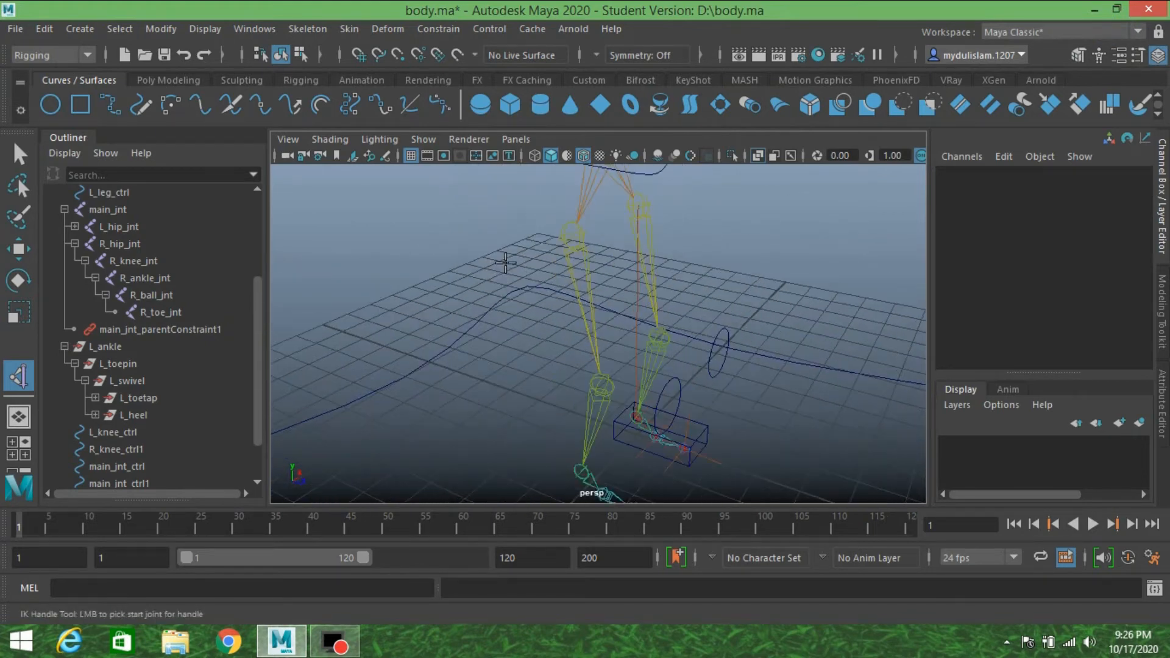
click(573, 235)
scroll(536, 262, down, 5)
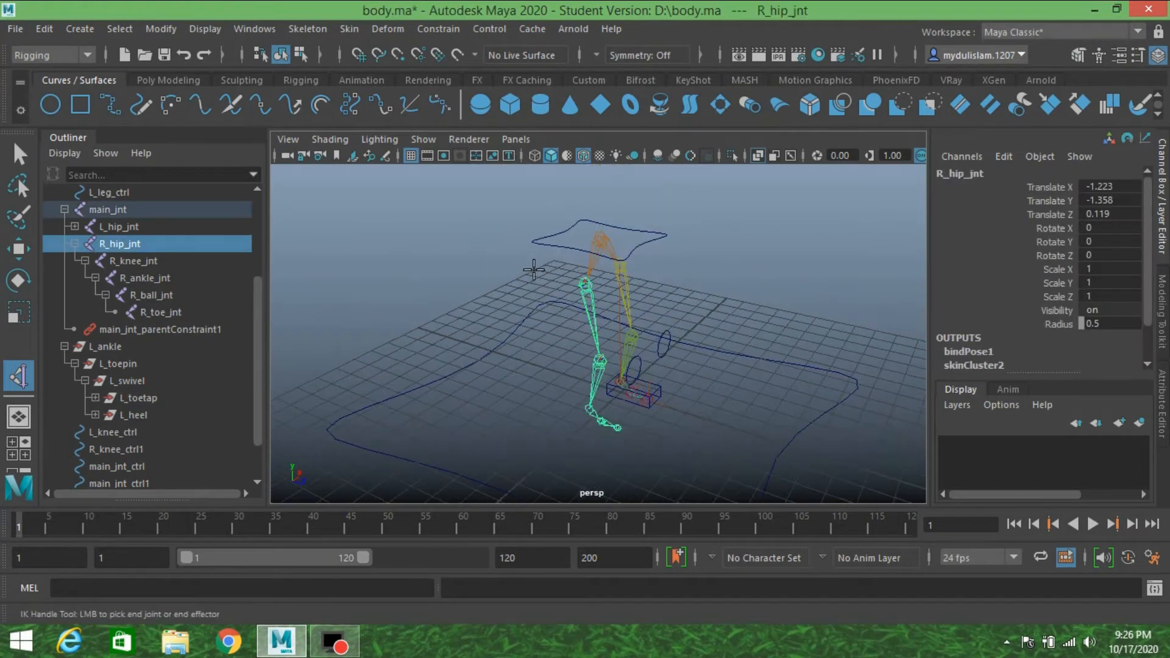
alt+middle_drag(532, 256, 530, 213)
scroll(533, 262, up, 4)
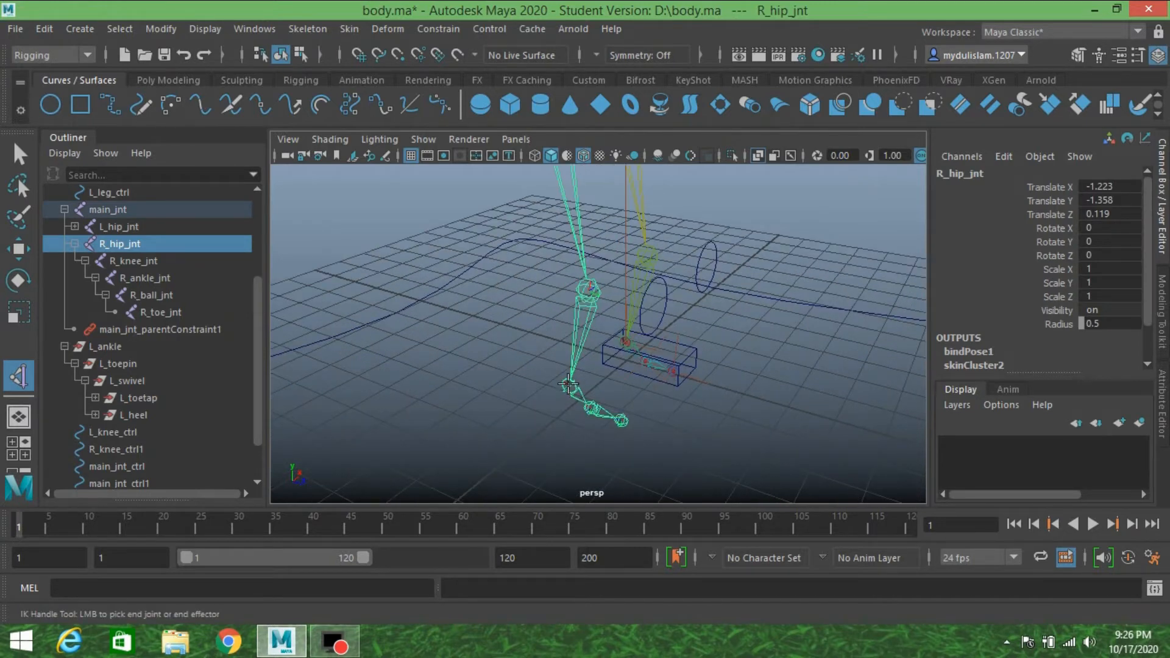
click(569, 384)
key(q)
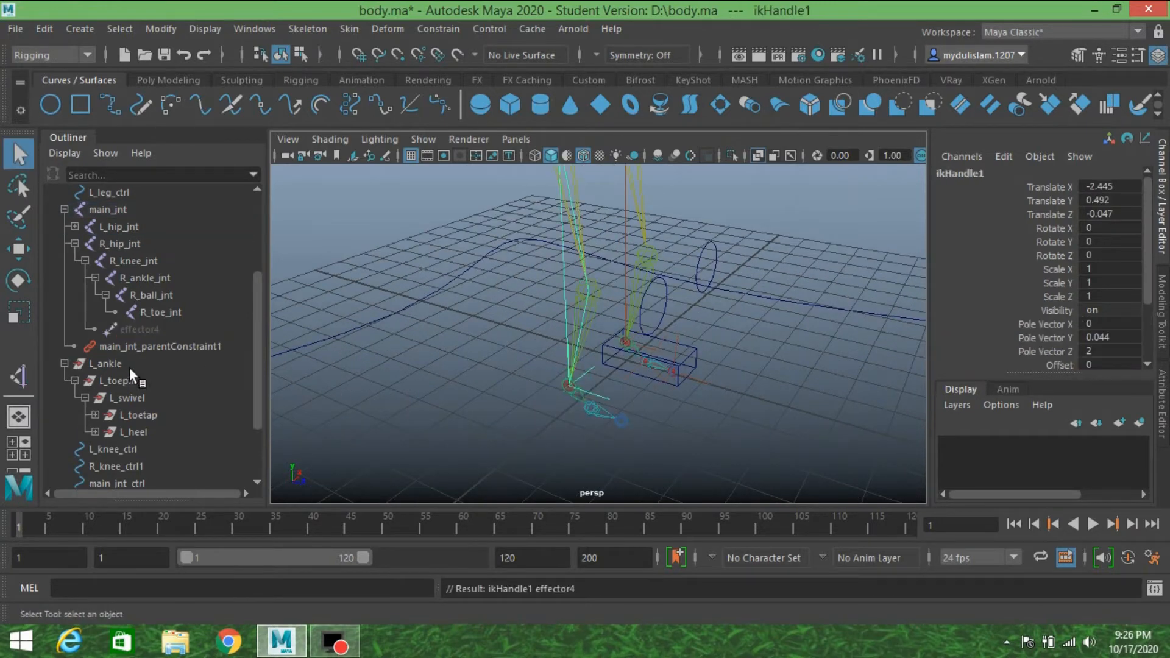
Rename the new right-leg IK handle to R_ankle_ikHandle1
scroll(130, 373, down, 2)
double_click(129, 433)
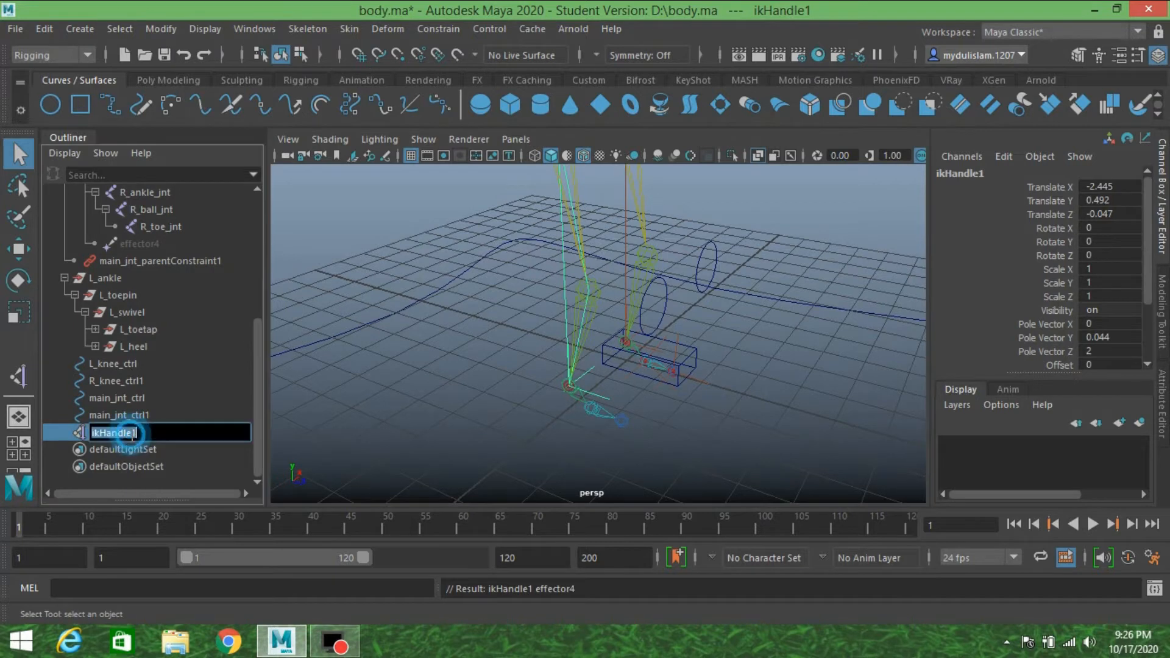
click(91, 432)
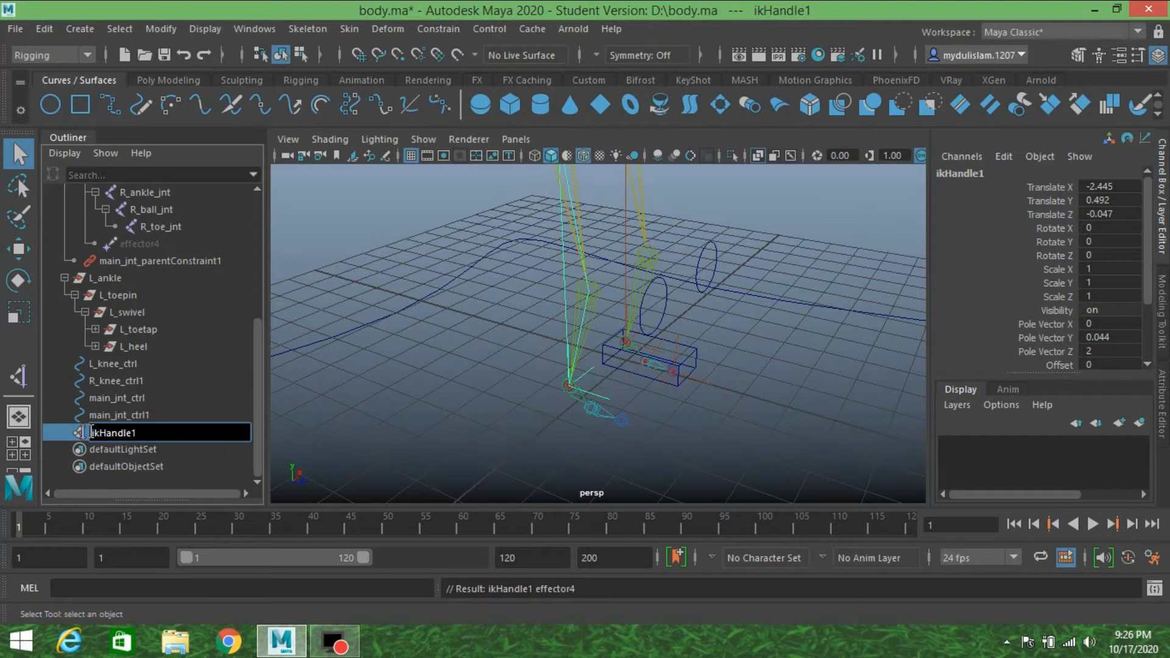
text(R_)
text(l)
text(ankl)
text(e_)
key(Return)
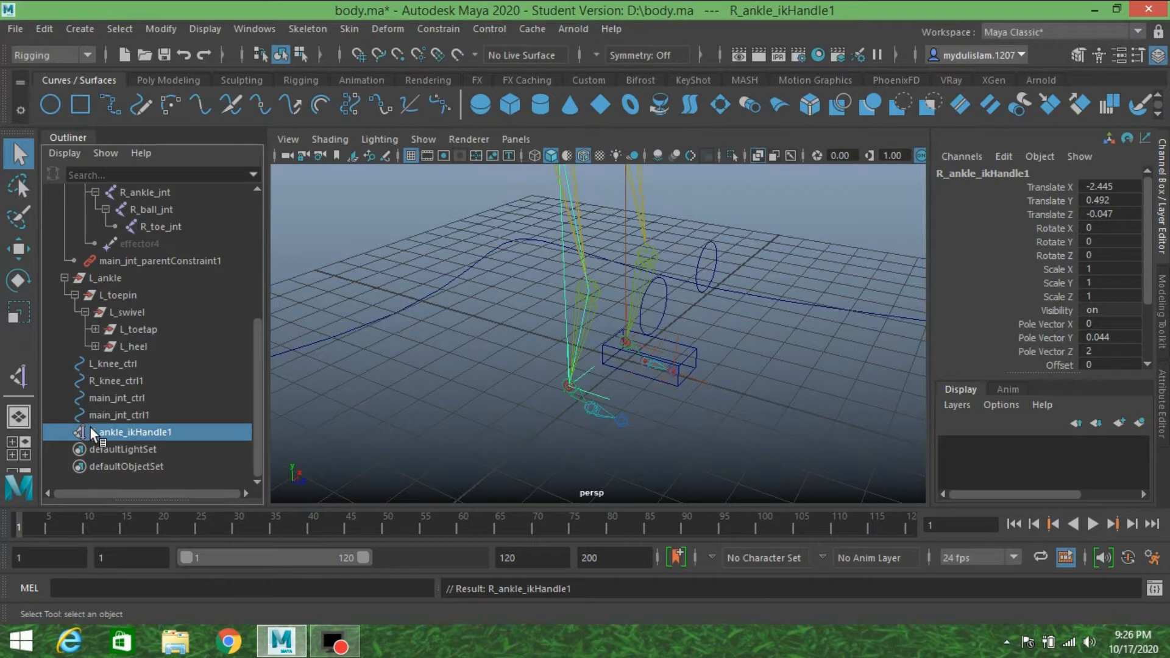
Reset the IK Handle tool, set it to the Single-Chain Solver with Sticky enabled, and close its settings
scroll(511, 401, up, 3)
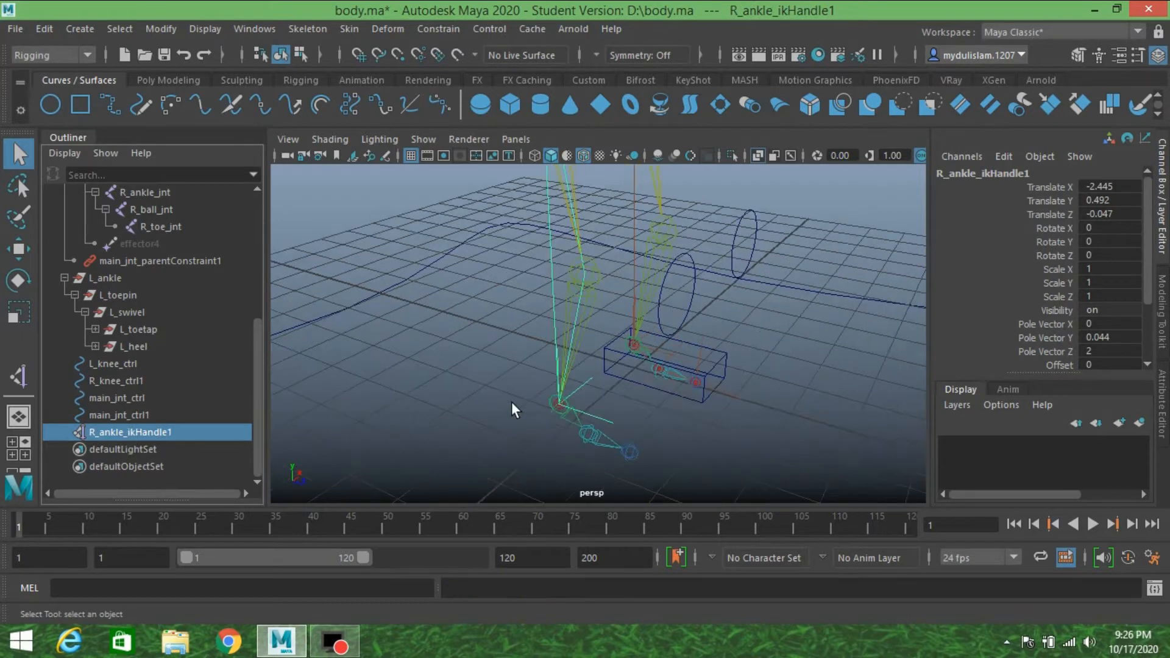
scroll(517, 407, up, 2)
alt+middle_drag(517, 403, 514, 342)
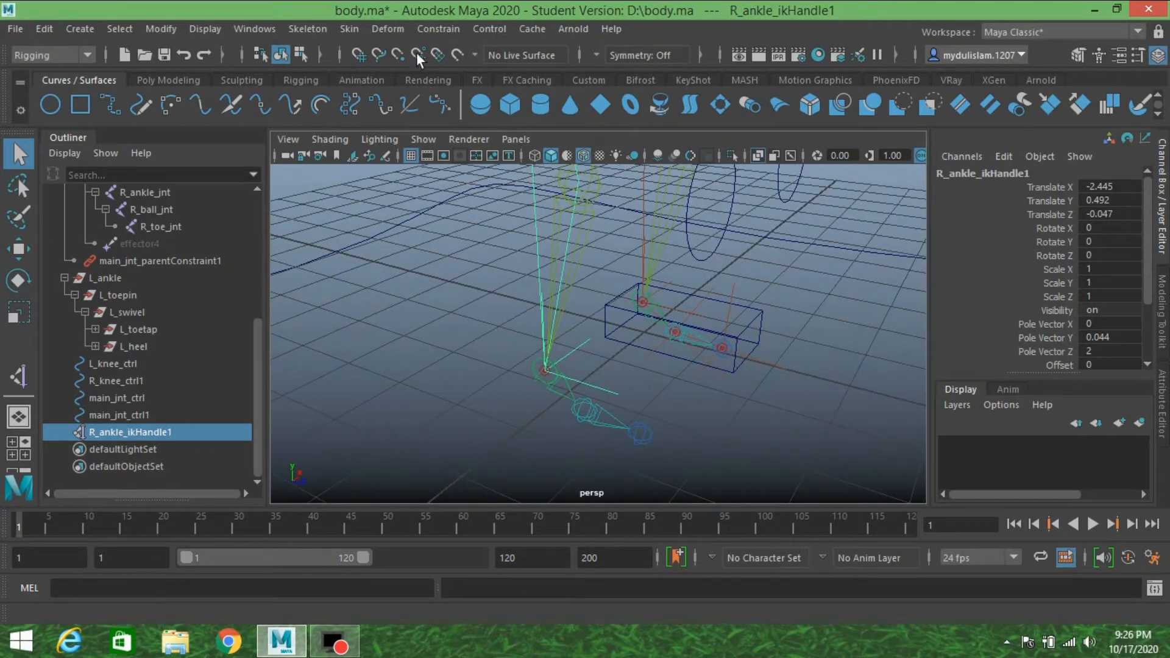
click(305, 27)
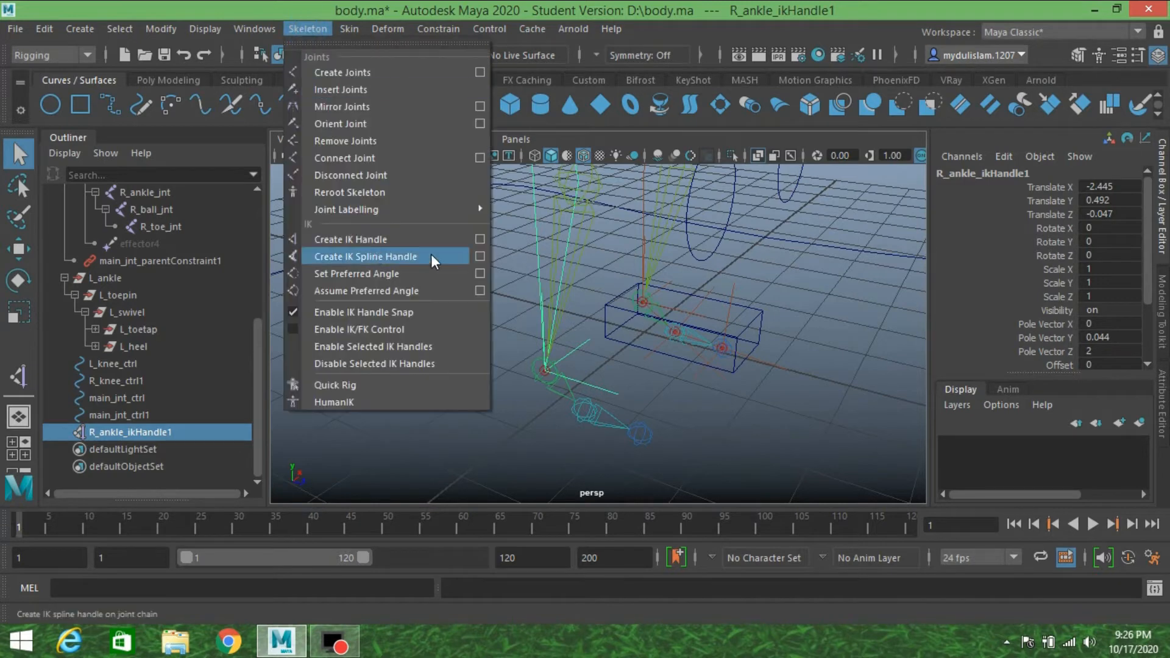
click(478, 238)
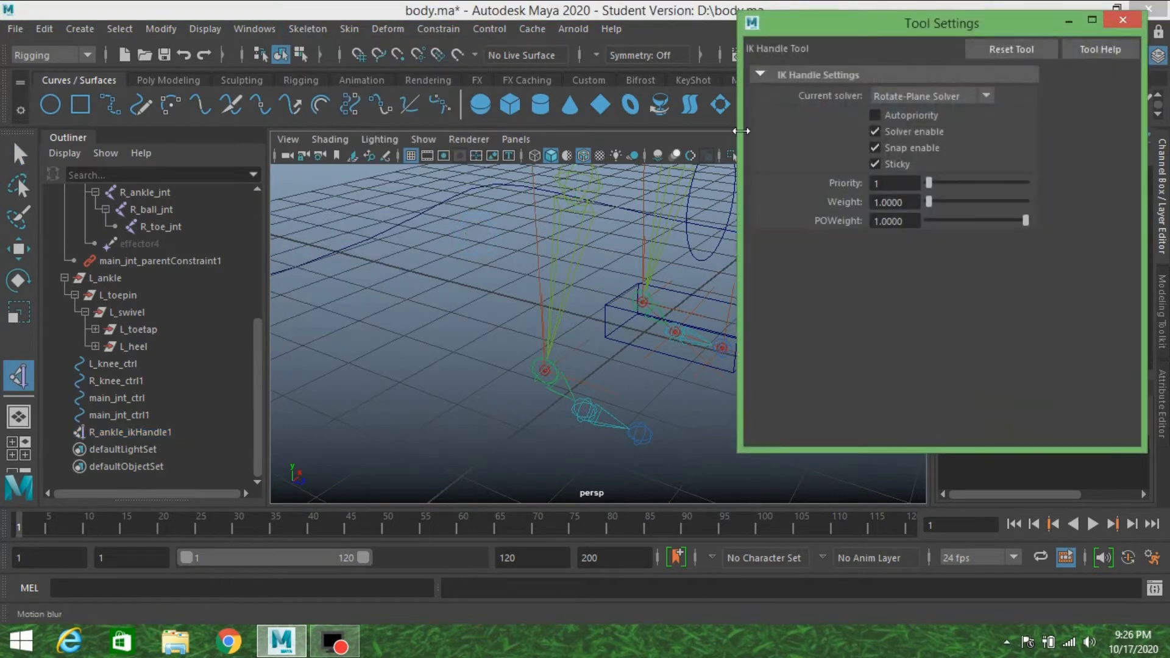
click(1000, 48)
click(916, 97)
click(924, 115)
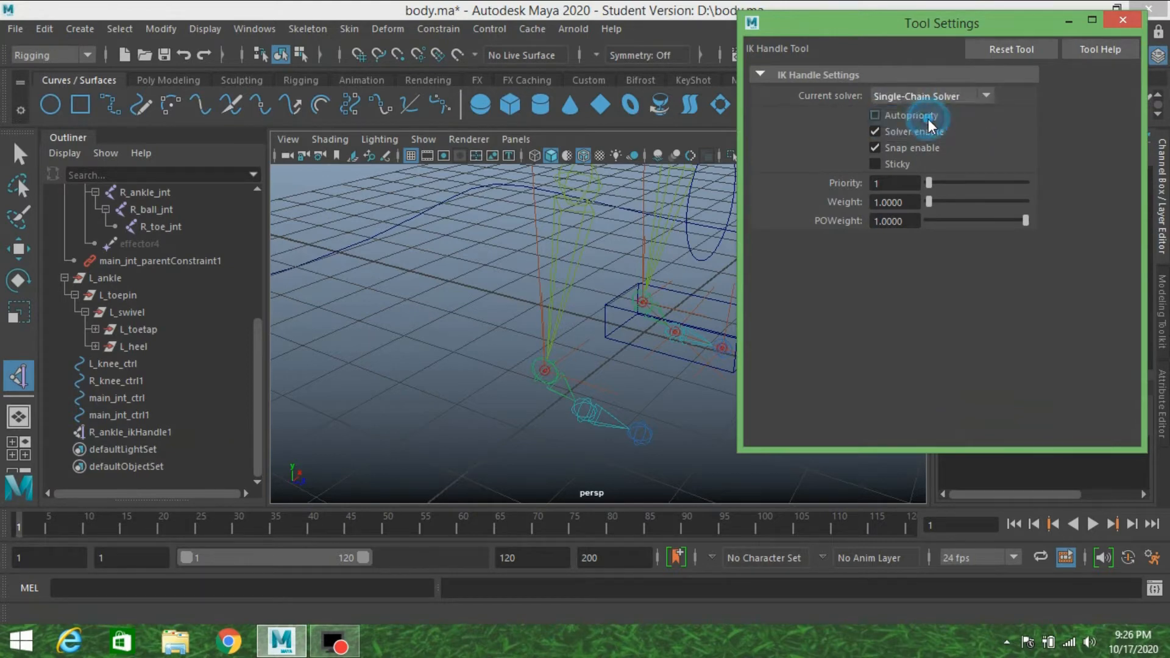
click(887, 163)
click(1119, 13)
Create a single-chain IK handle on the right foot from R_ankle_jnt to R_ball_jnt
scroll(701, 360, up, 3)
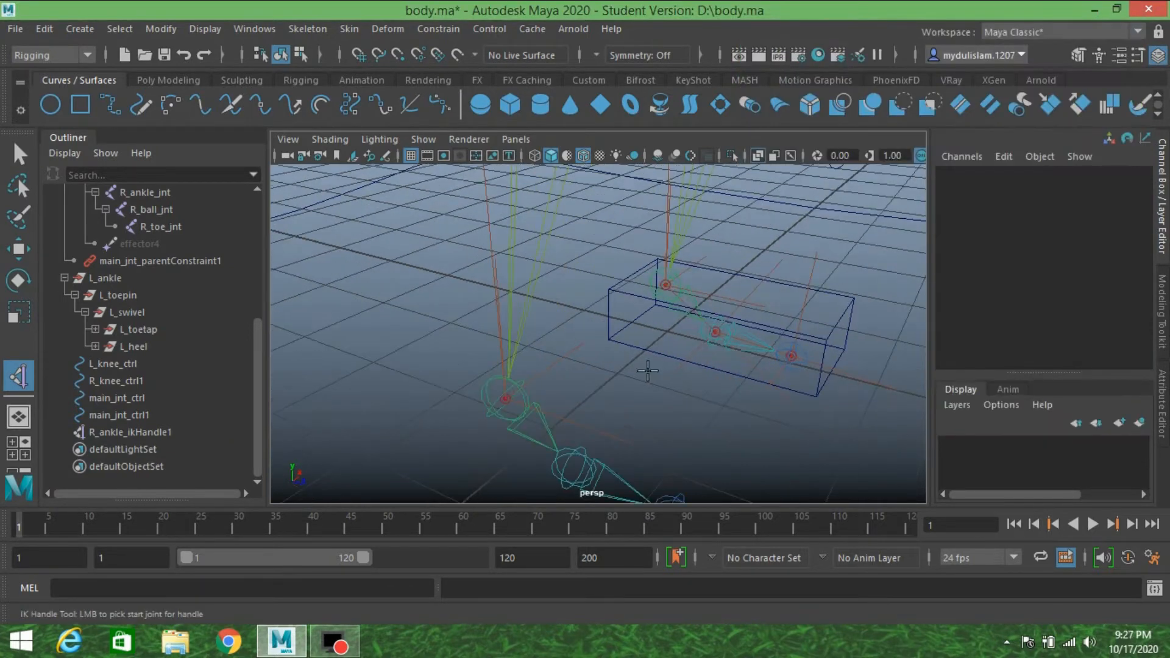
click(500, 392)
scroll(500, 391, down, 2)
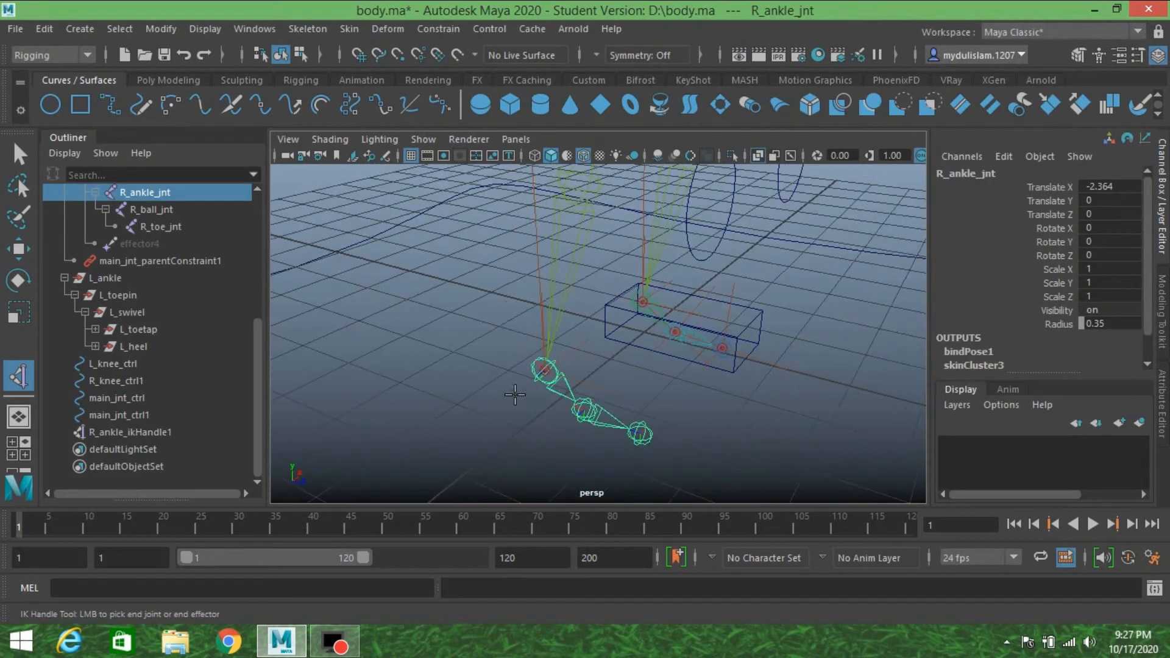
click(582, 407)
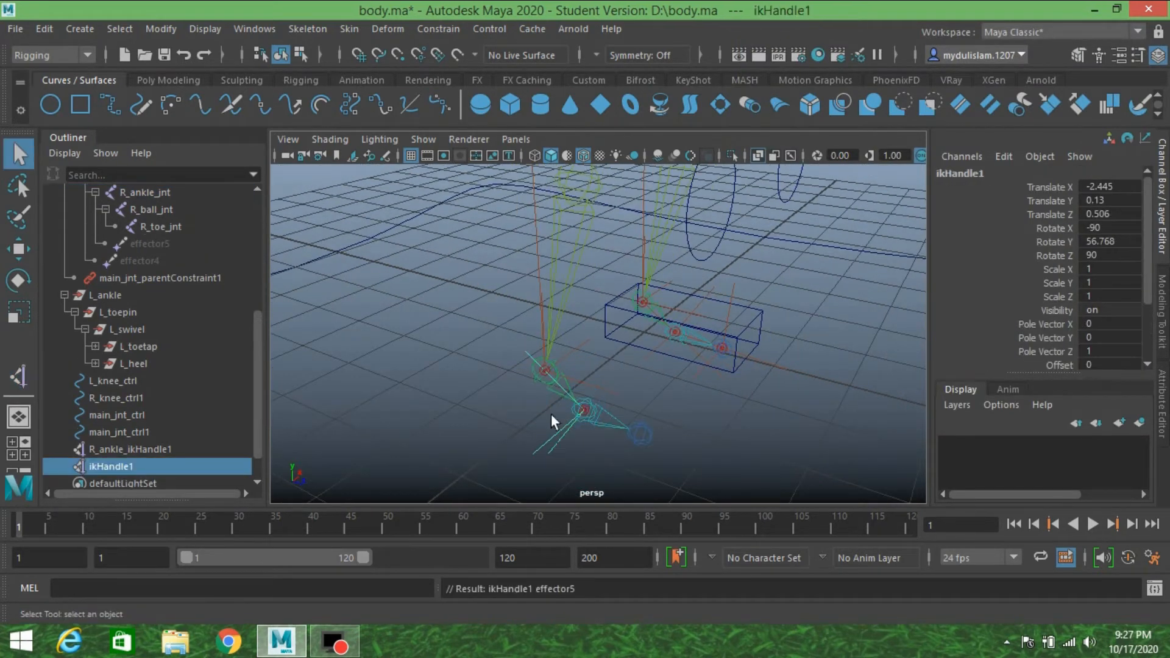
Rename the new ankle-to-ball IK handle to R_ball_ikHandle1
double_click(122, 466)
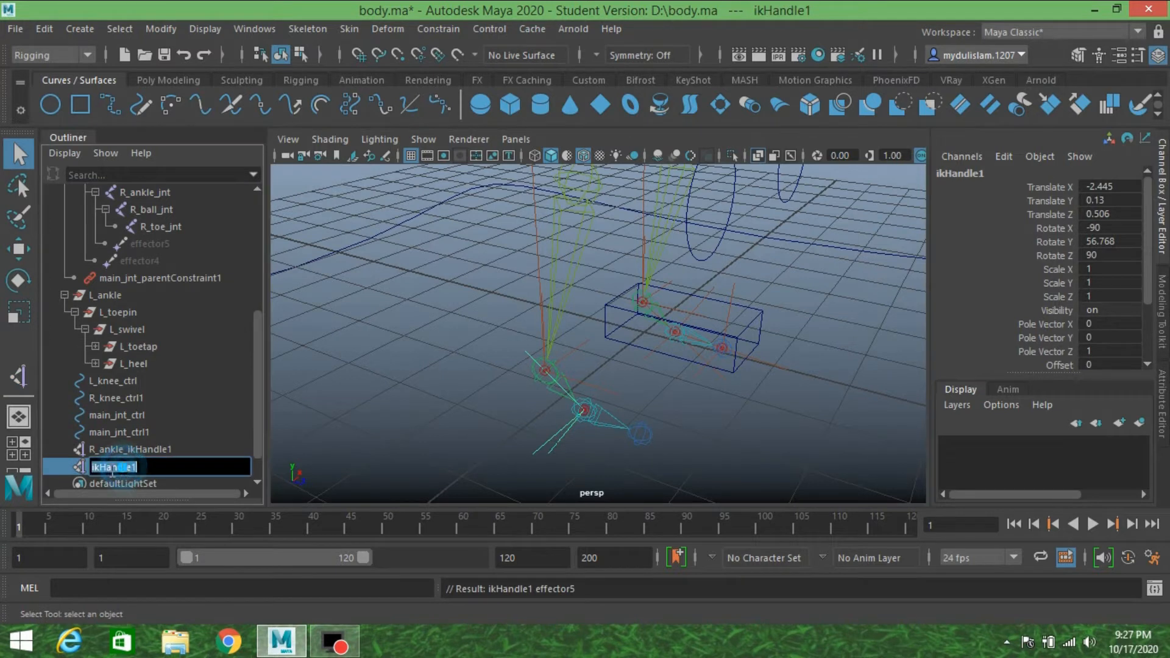
click(92, 467)
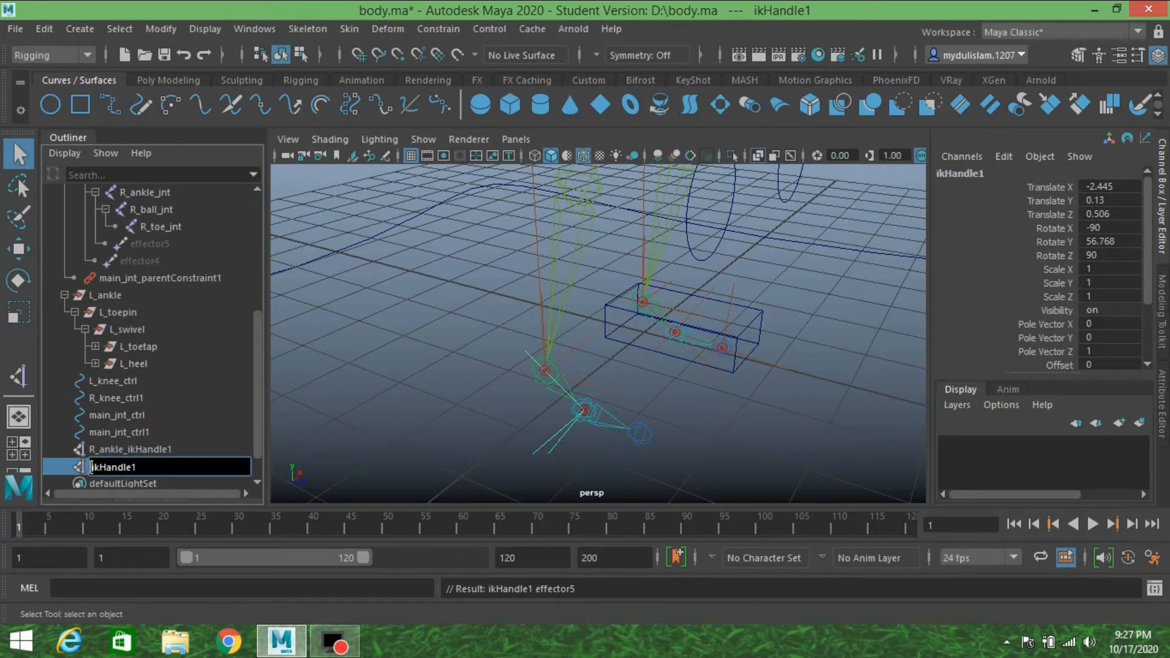
text(R_ball_)
key(Return)
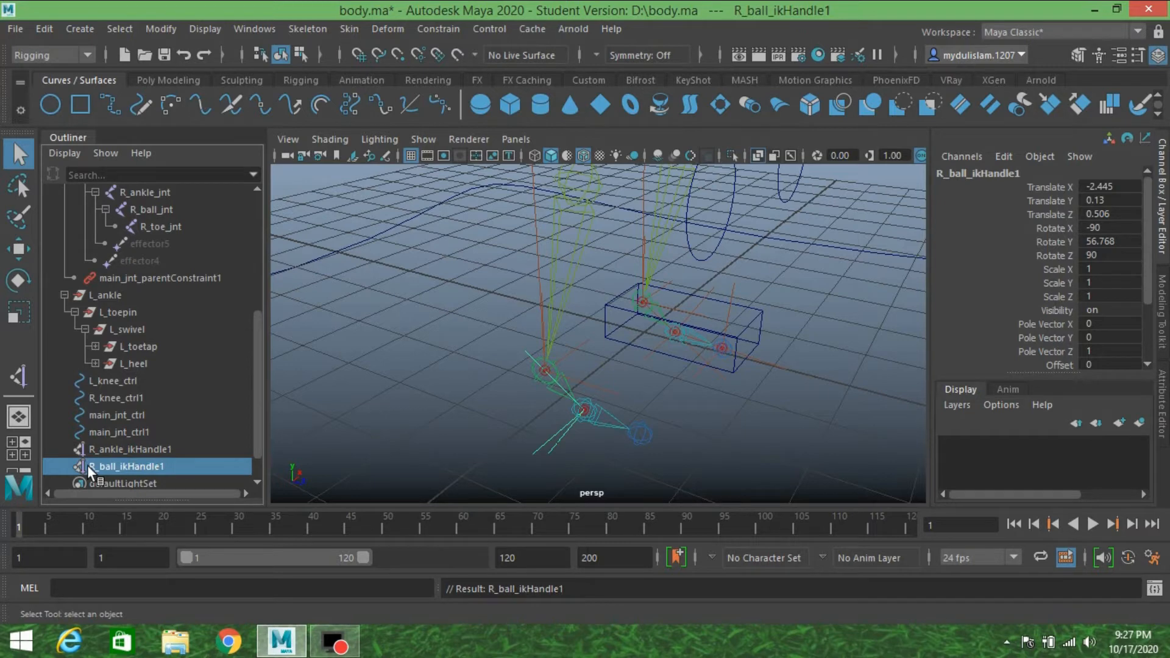
click(306, 28)
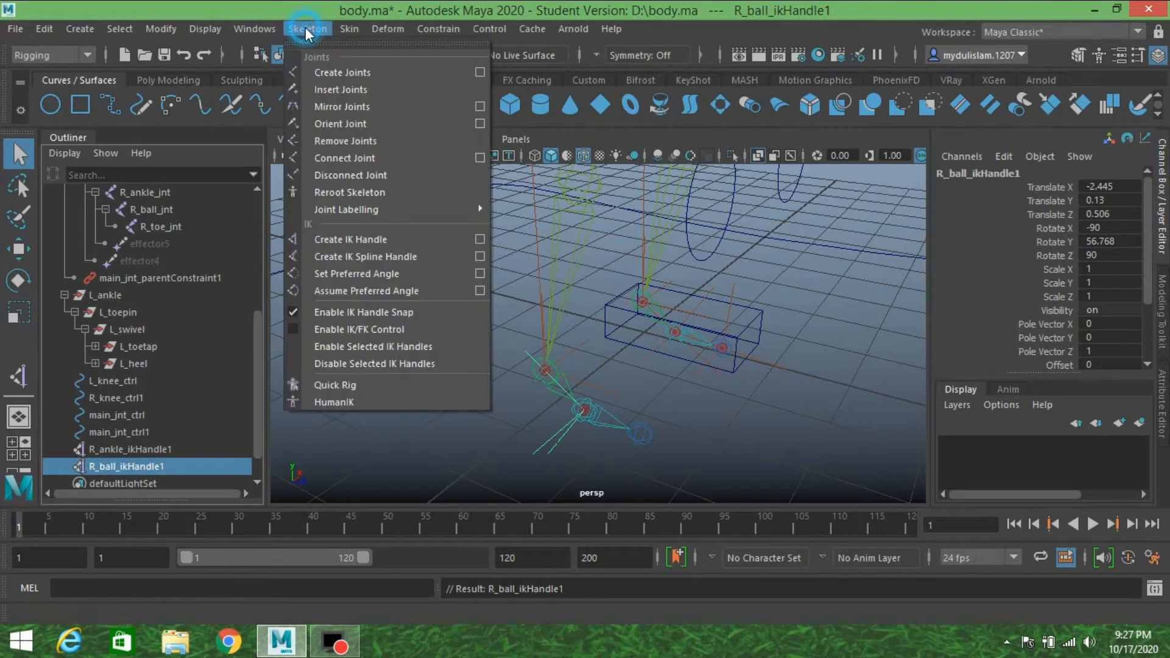
click(480, 237)
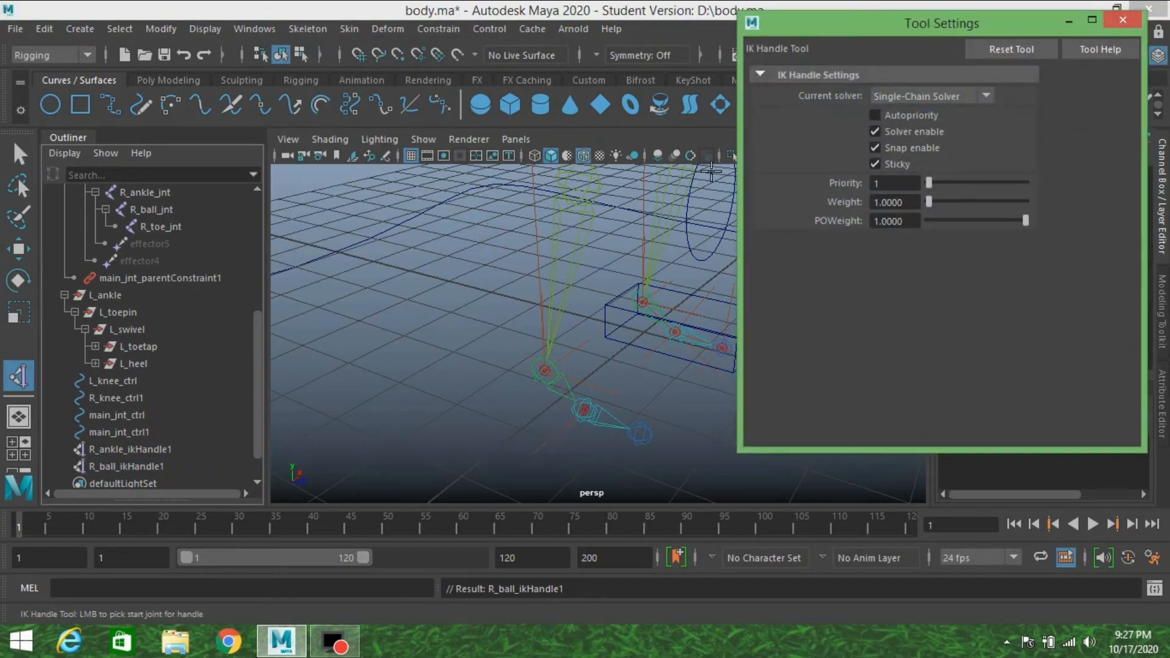
click(1114, 24)
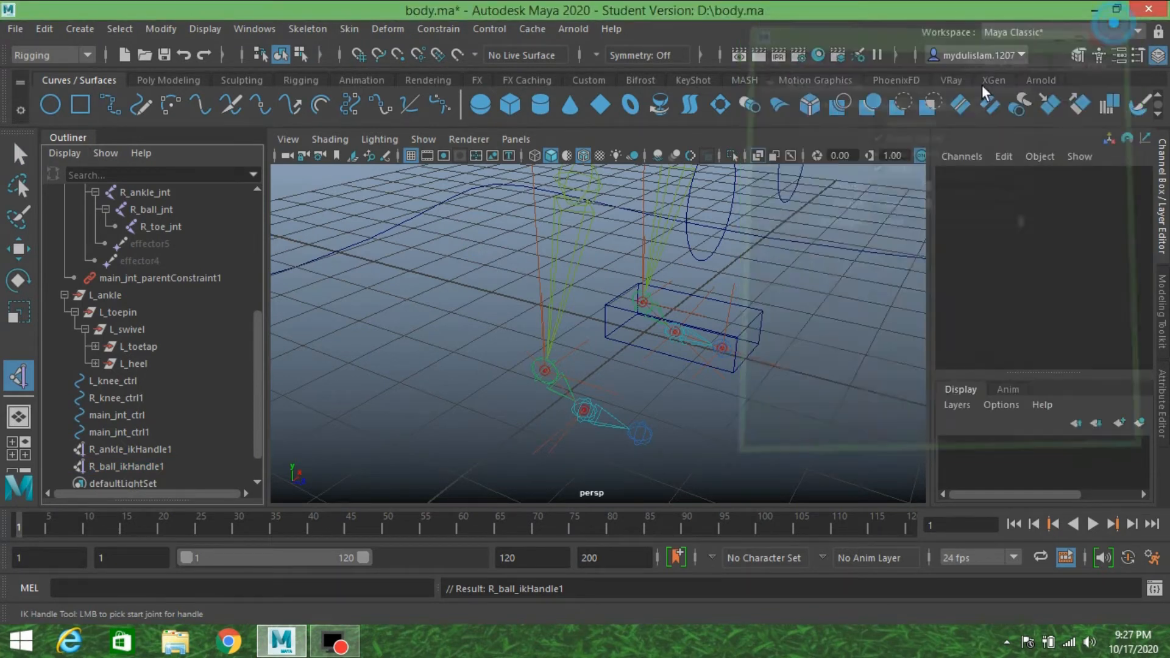
click(586, 408)
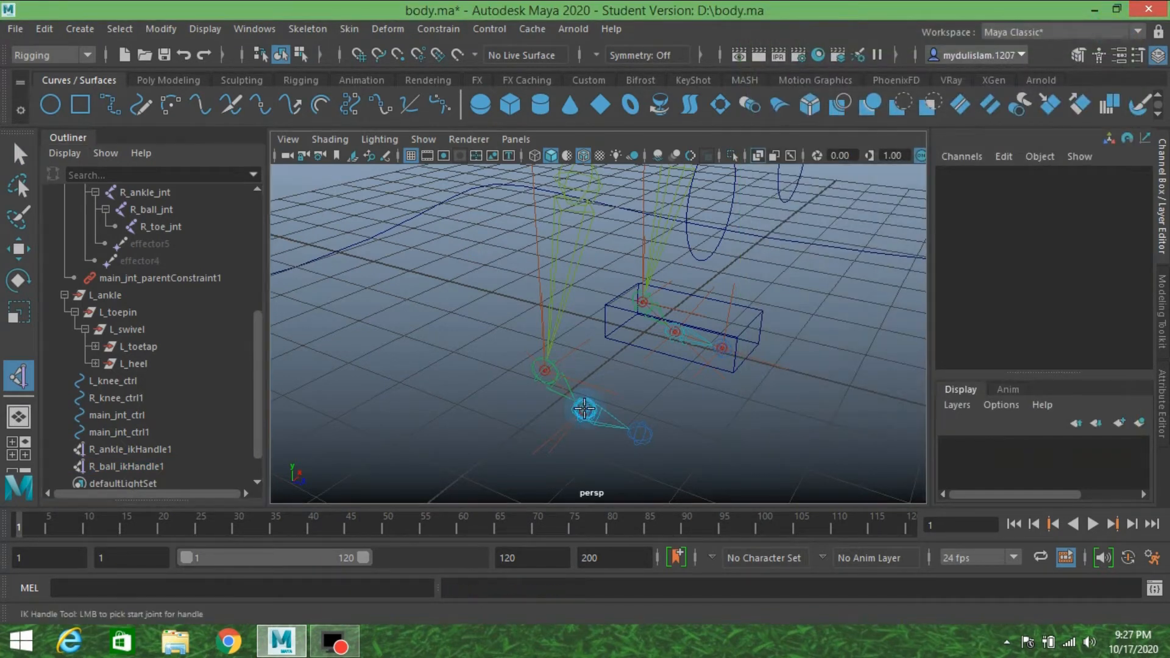
click(641, 433)
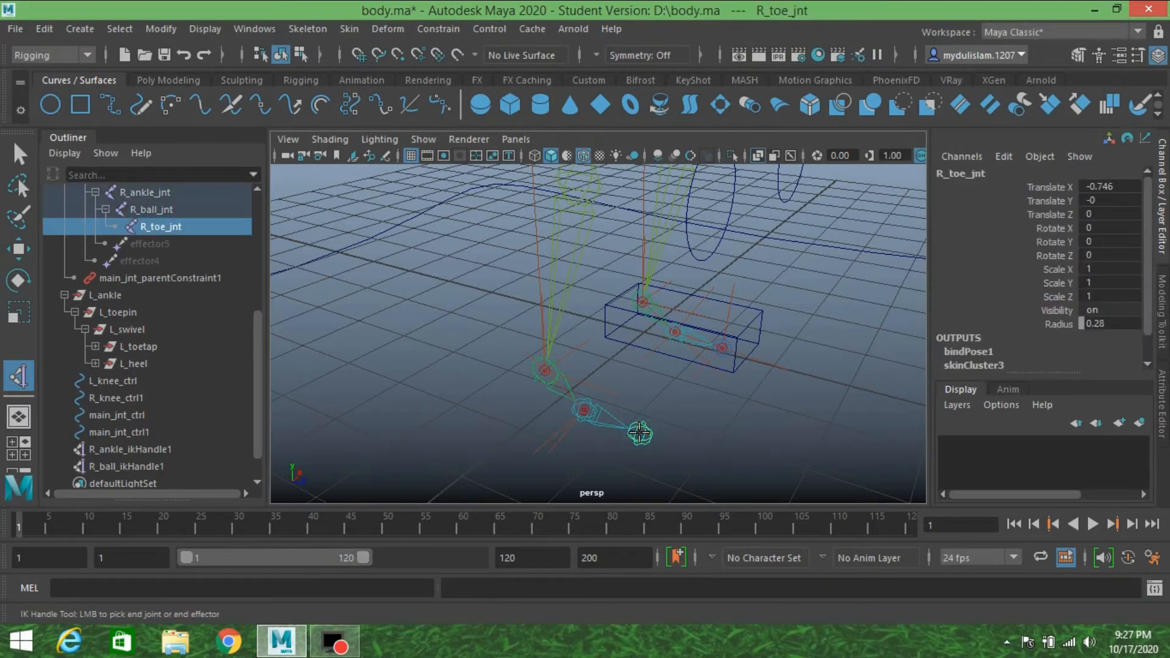
alt+drag(640, 433, 692, 390)
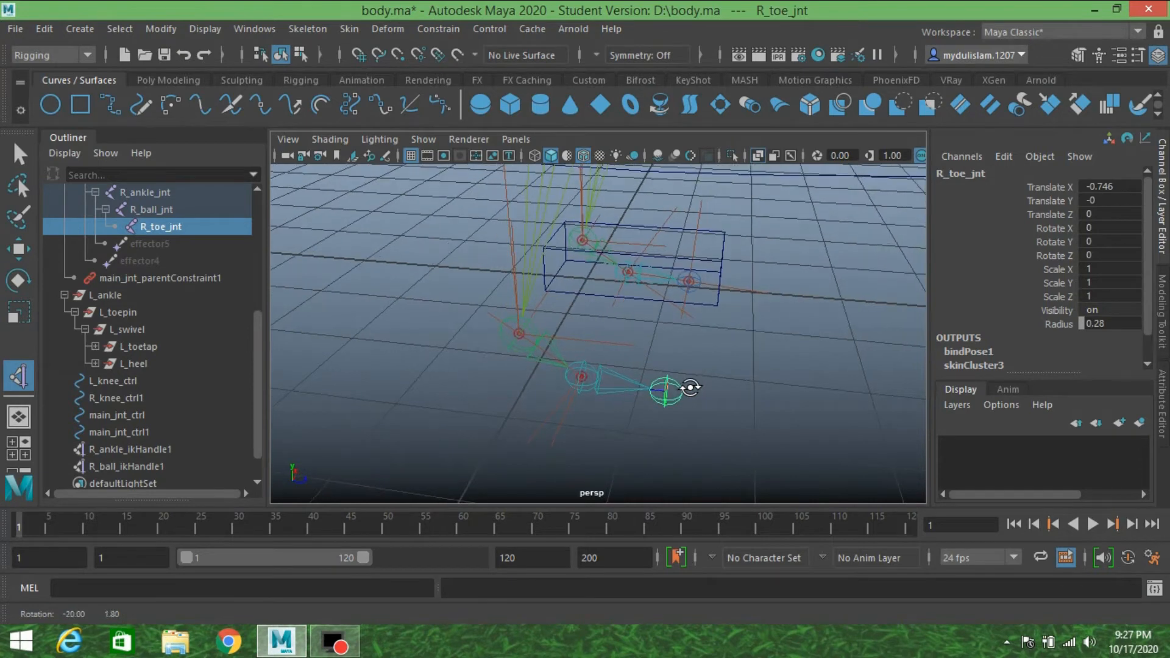
key(ctrl+z)
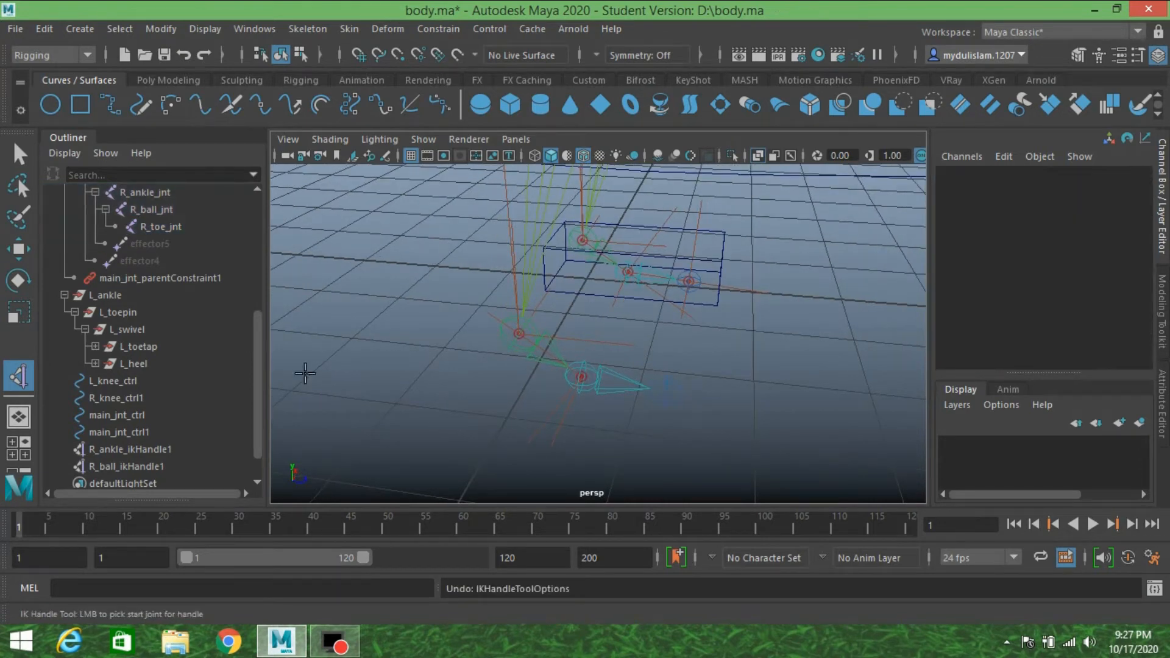
click(19, 155)
Restart the IK Handle tool with its current settings and create an IK handle from R_ball_jnt to R_toe_jnt
double_click(20, 383)
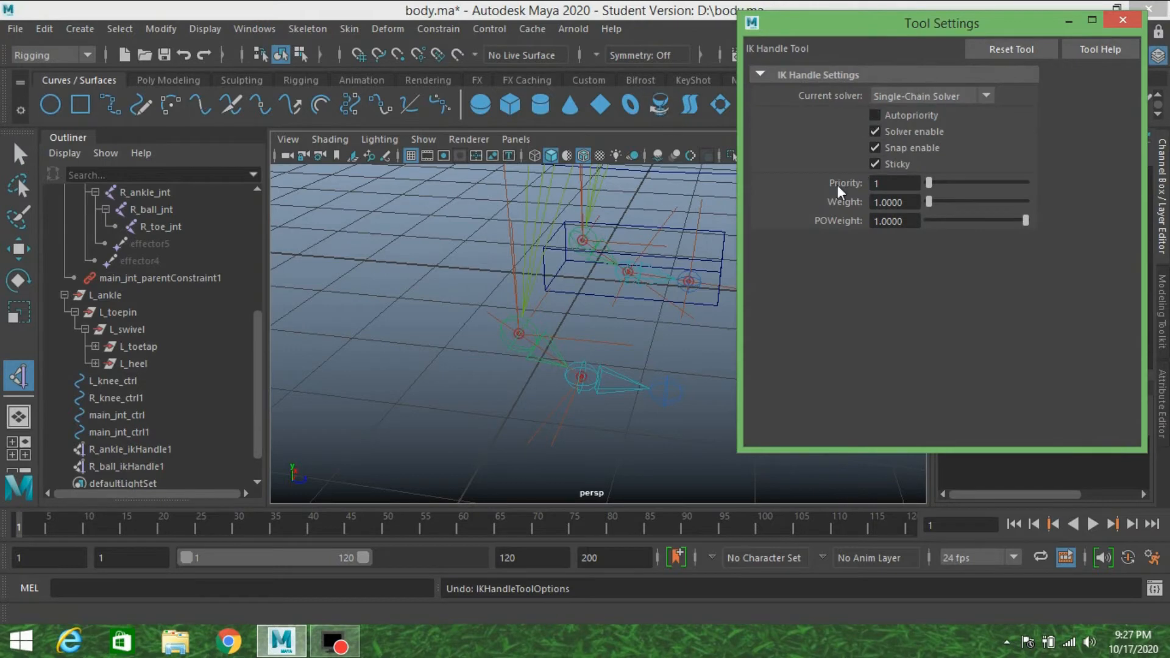
click(1118, 26)
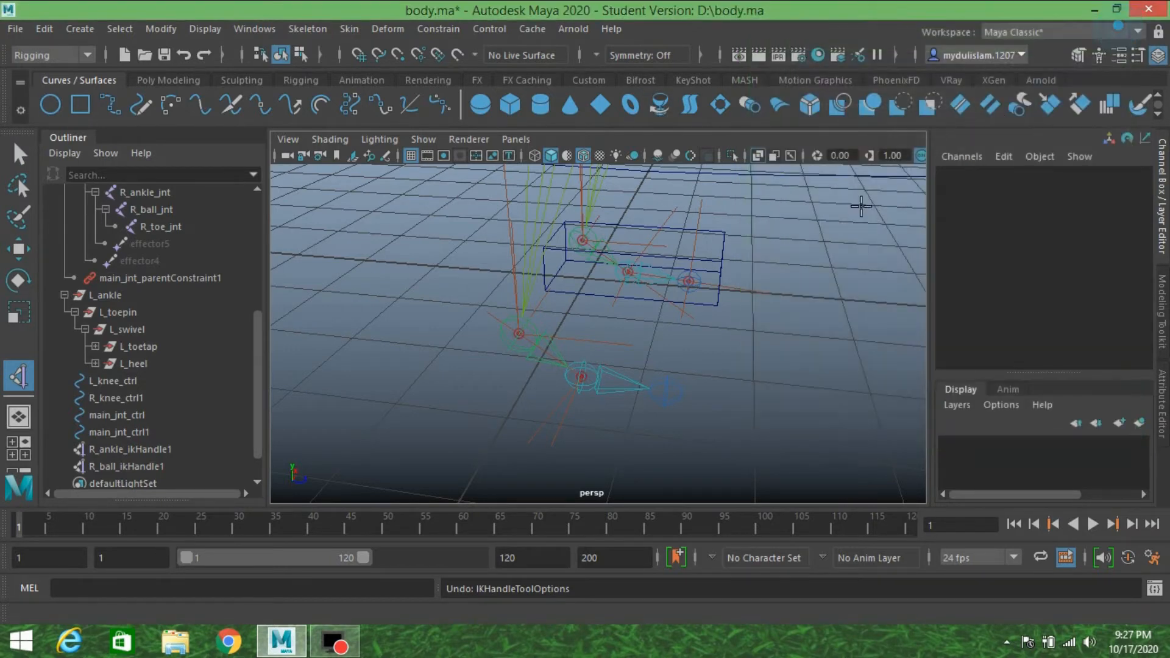
alt+drag(643, 375, 699, 376)
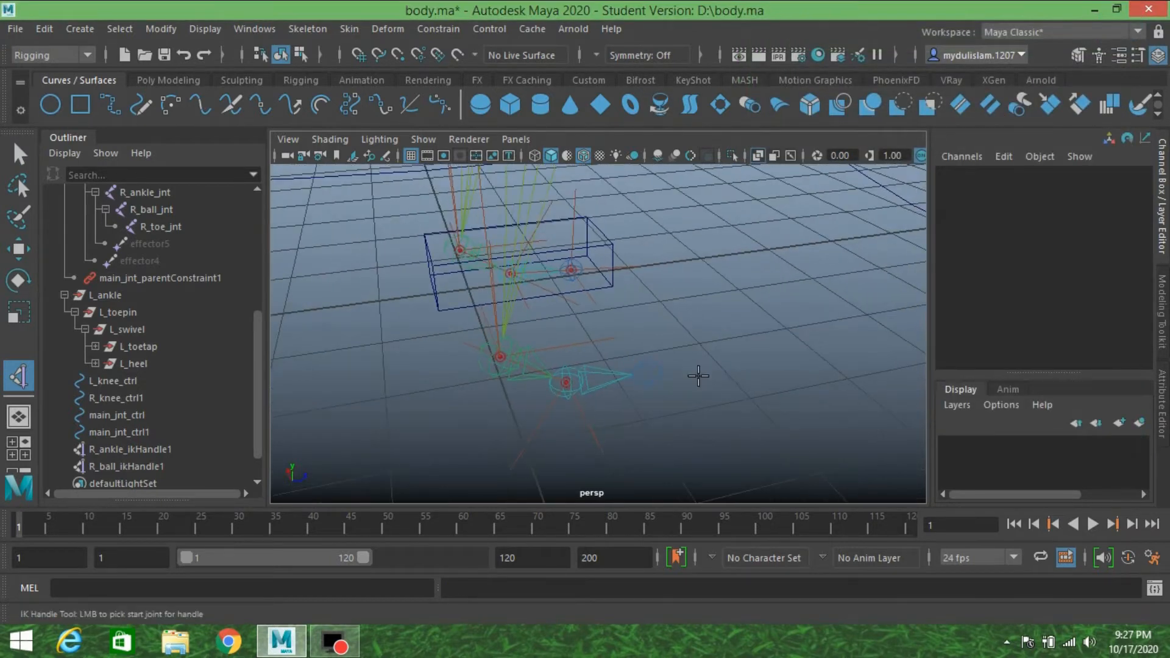
scroll(700, 376, up, 4)
alt+middle_drag(699, 376, 696, 360)
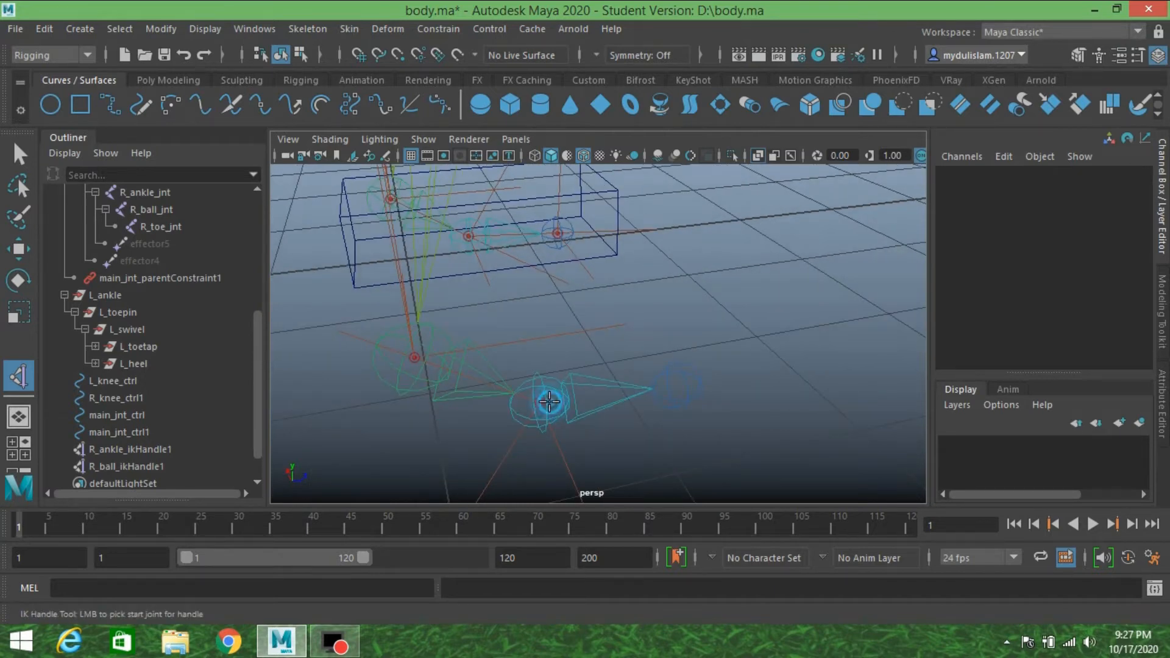
click(549, 401)
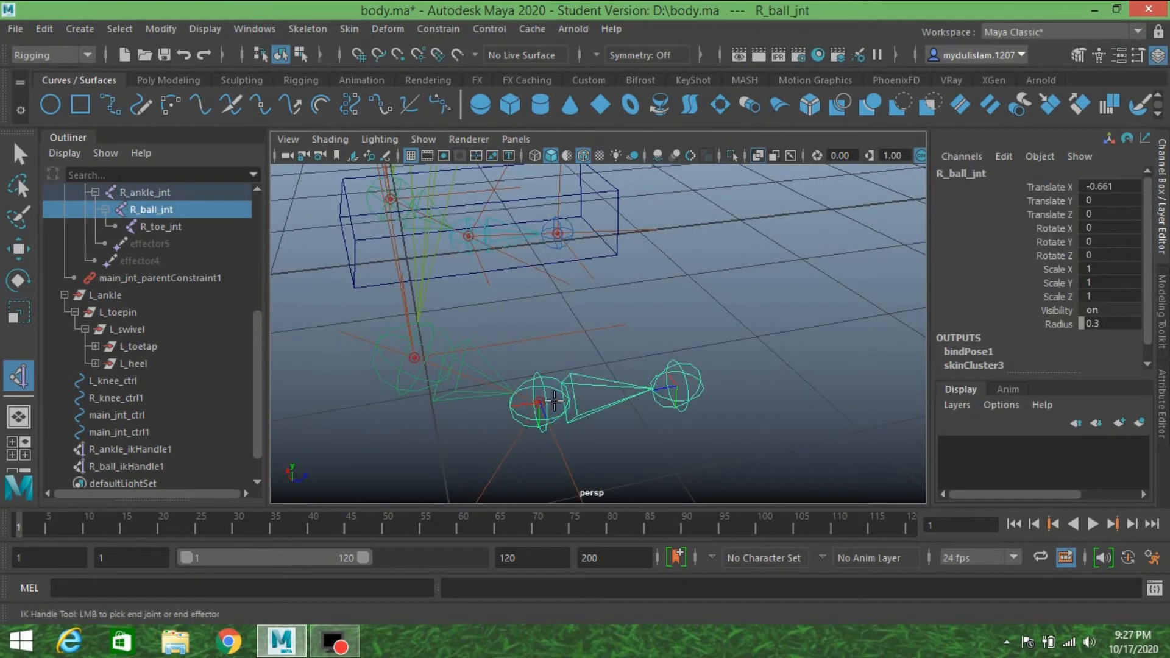
click(686, 383)
key(q)
Rename the new ball-to-toe IK handle to R_toe_ikHandle1
scroll(716, 368, down, 5)
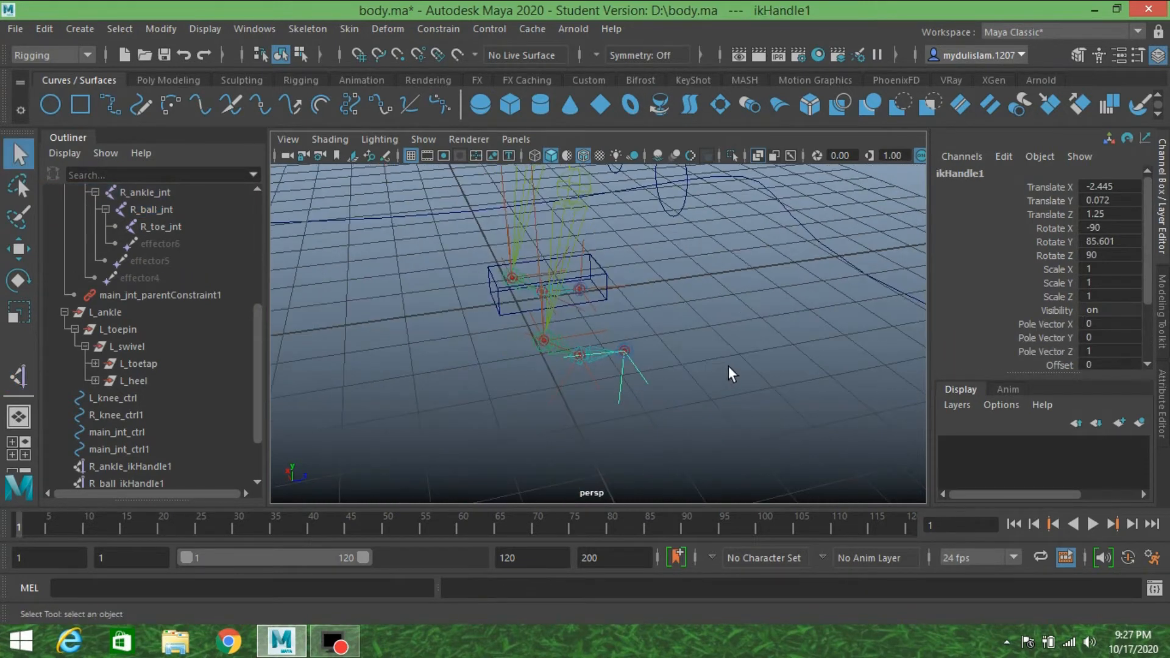
scroll(729, 366, up, 3)
scroll(126, 393, down, 2)
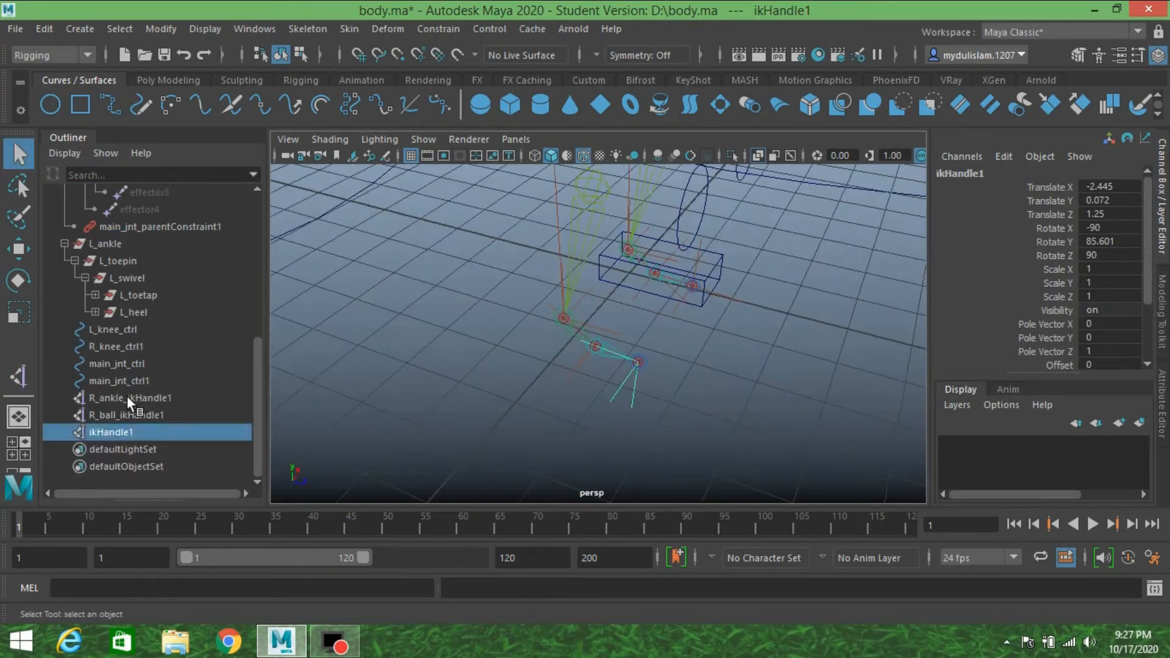
click(86, 428)
double_click(86, 428)
click(86, 429)
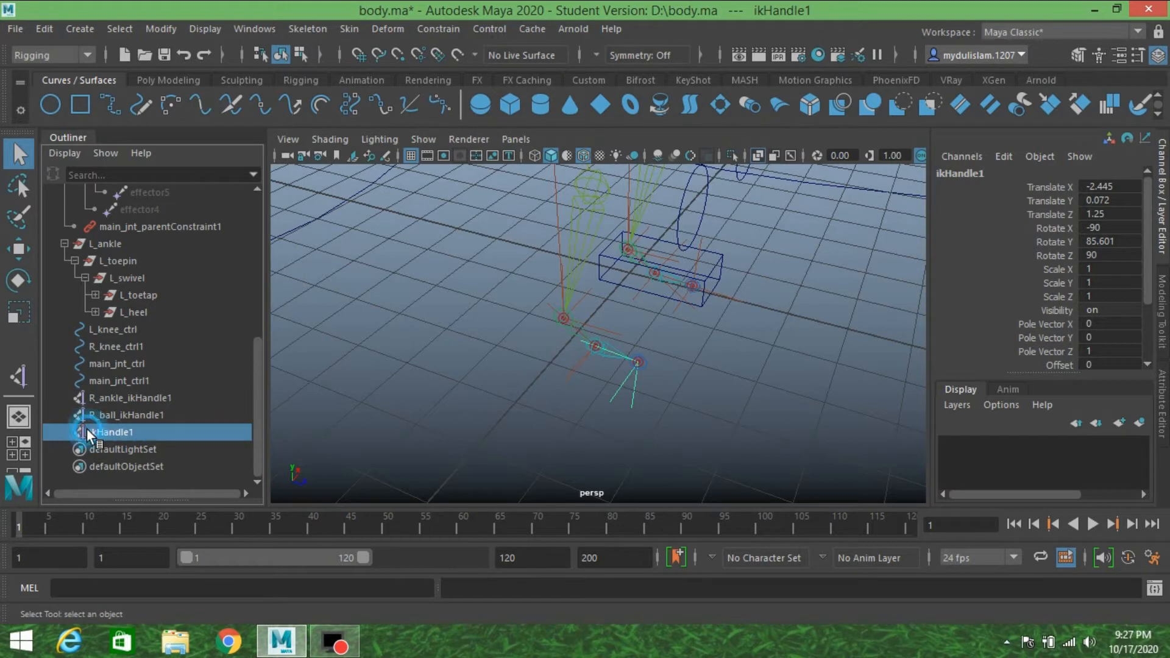
double_click(89, 428)
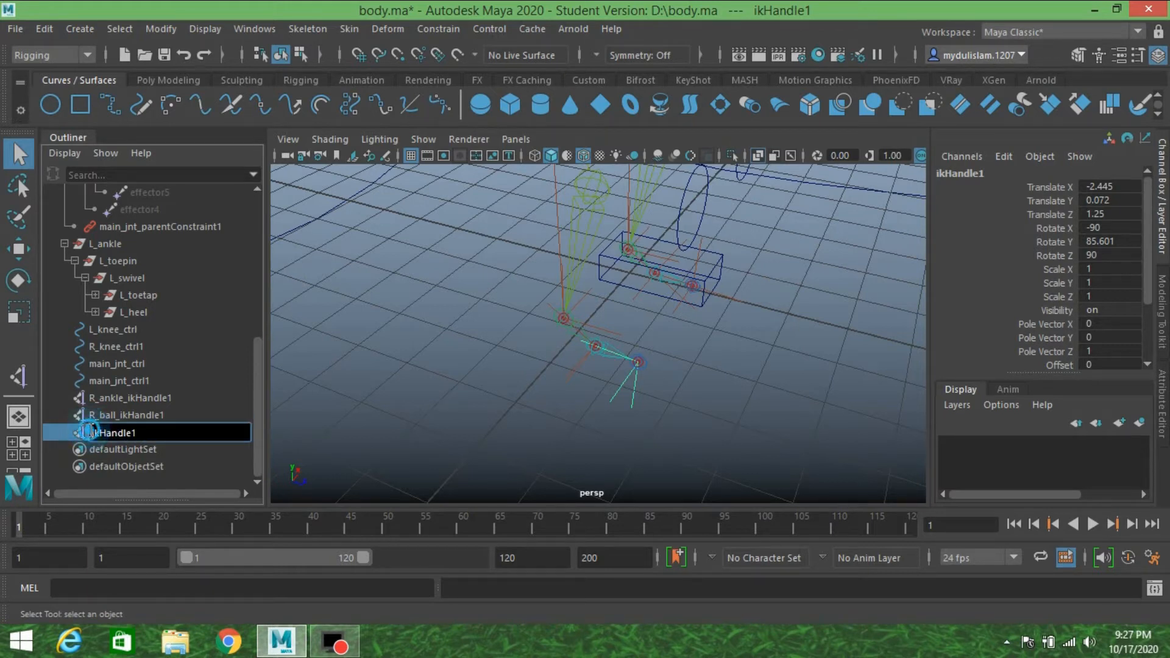
text(R_toe_)
key(Return)
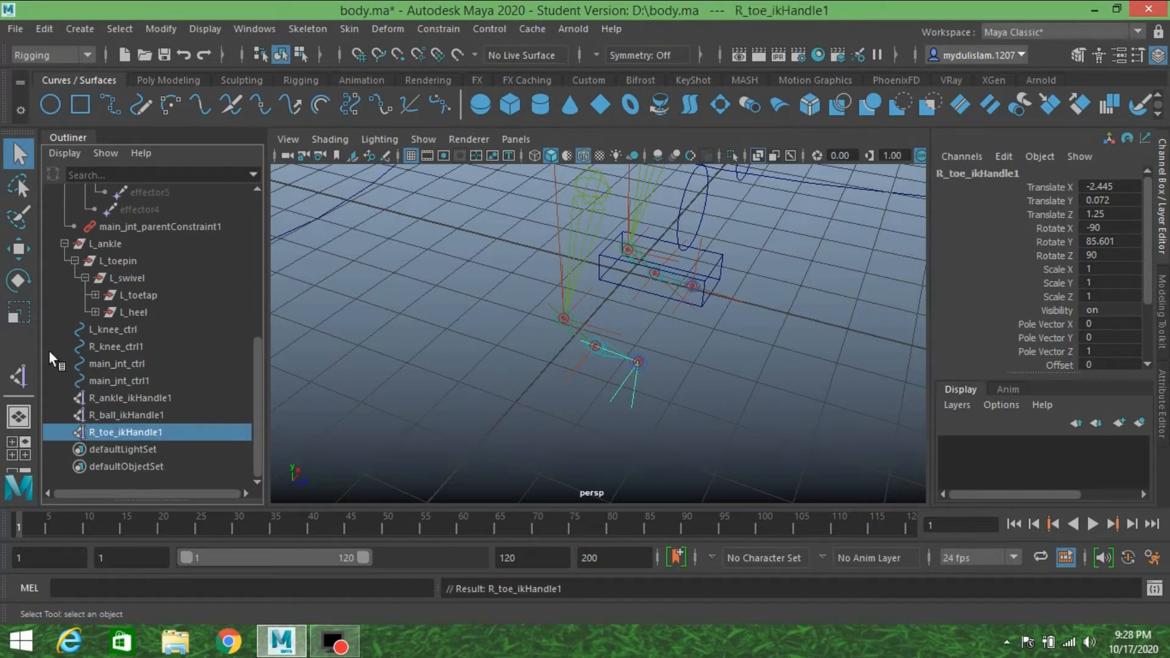
Collapse the L_ankle group, duplicate it, and expand the duplicate to show its child group
scroll(621, 389, down, 4)
scroll(622, 389, down, 4)
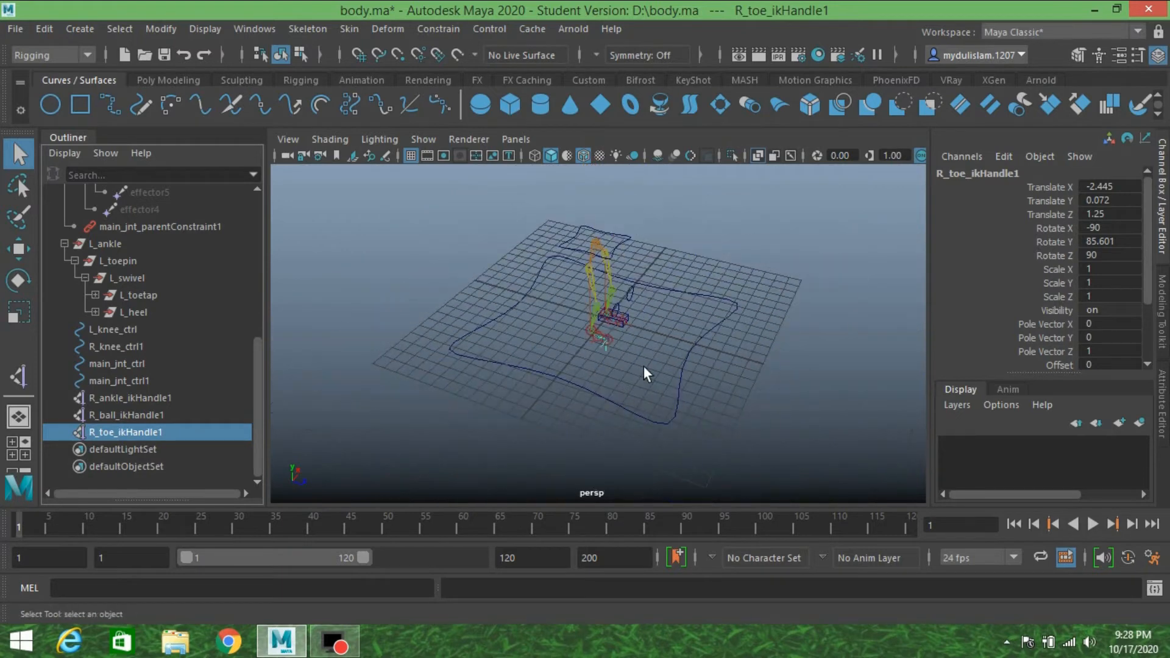
alt+drag(677, 356, 580, 276)
scroll(554, 384, up, 5)
alt+middle_drag(580, 277, 575, 250)
alt+drag(575, 250, 488, 308)
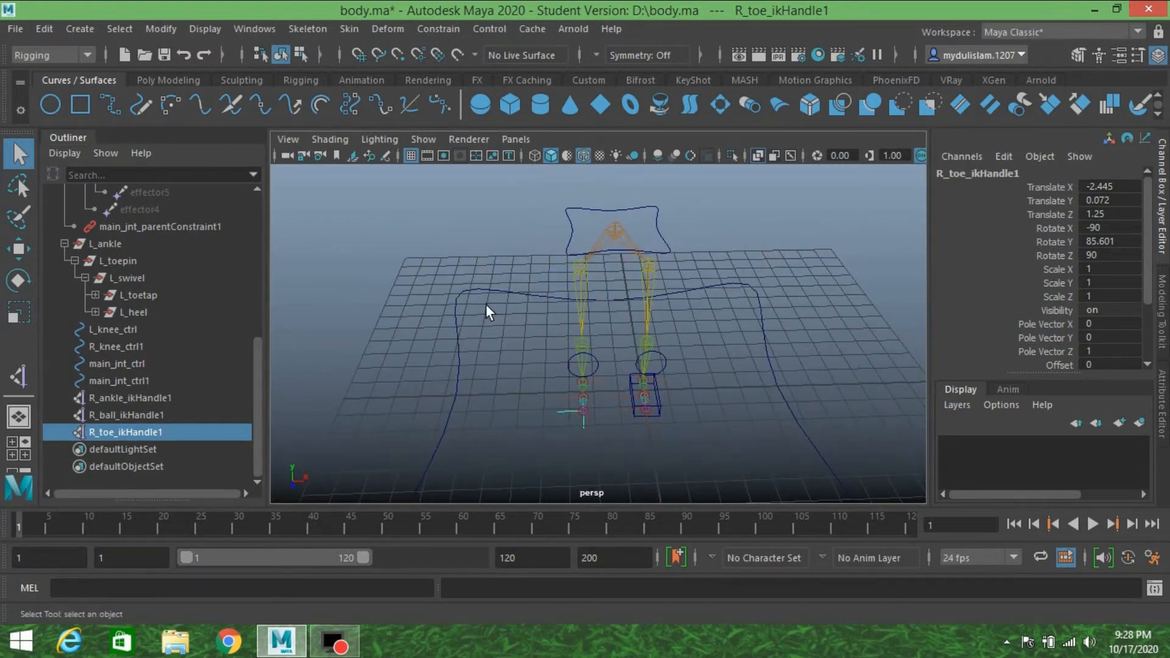
click(100, 243)
drag(100, 242, 71, 246)
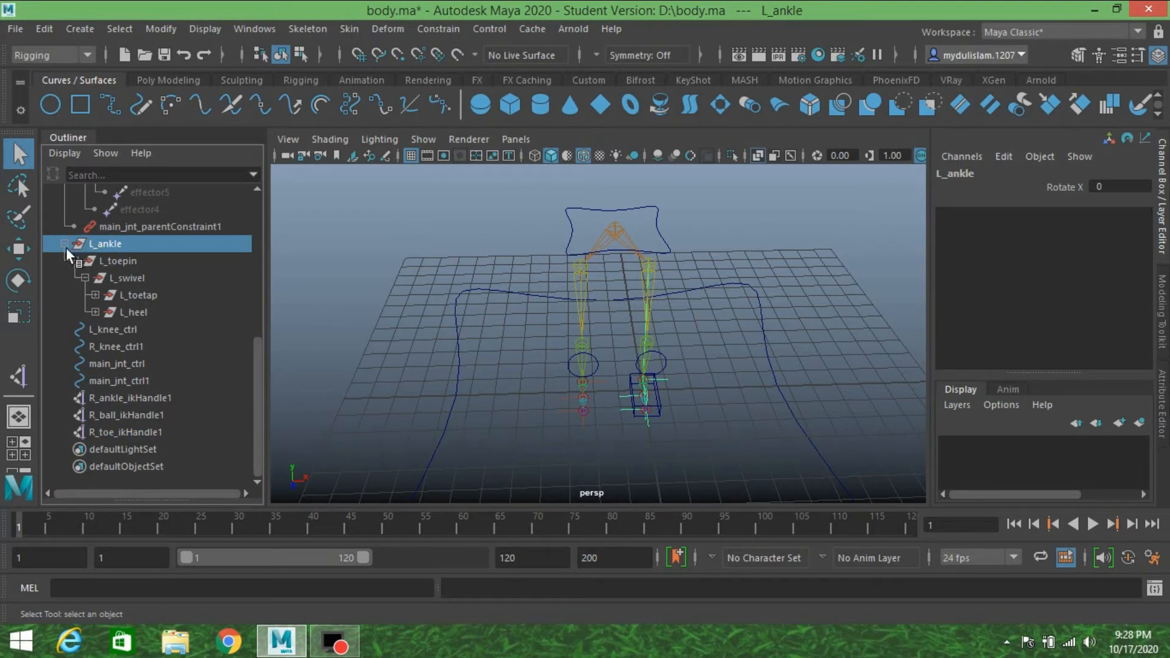
click(65, 243)
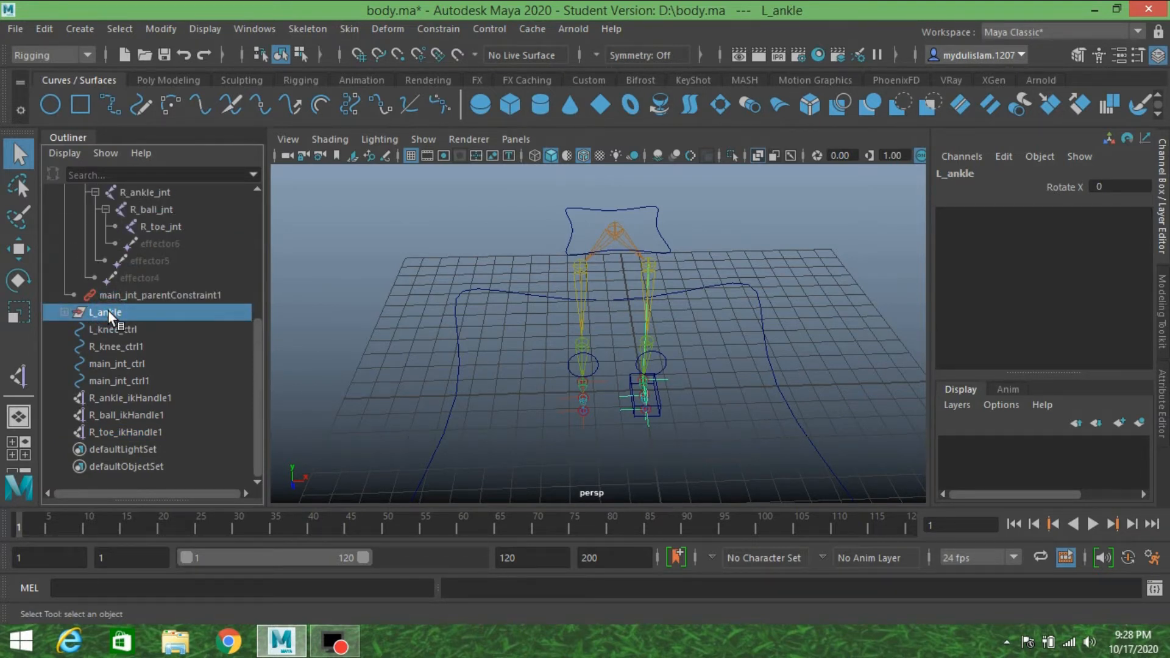
key(ctrl+d)
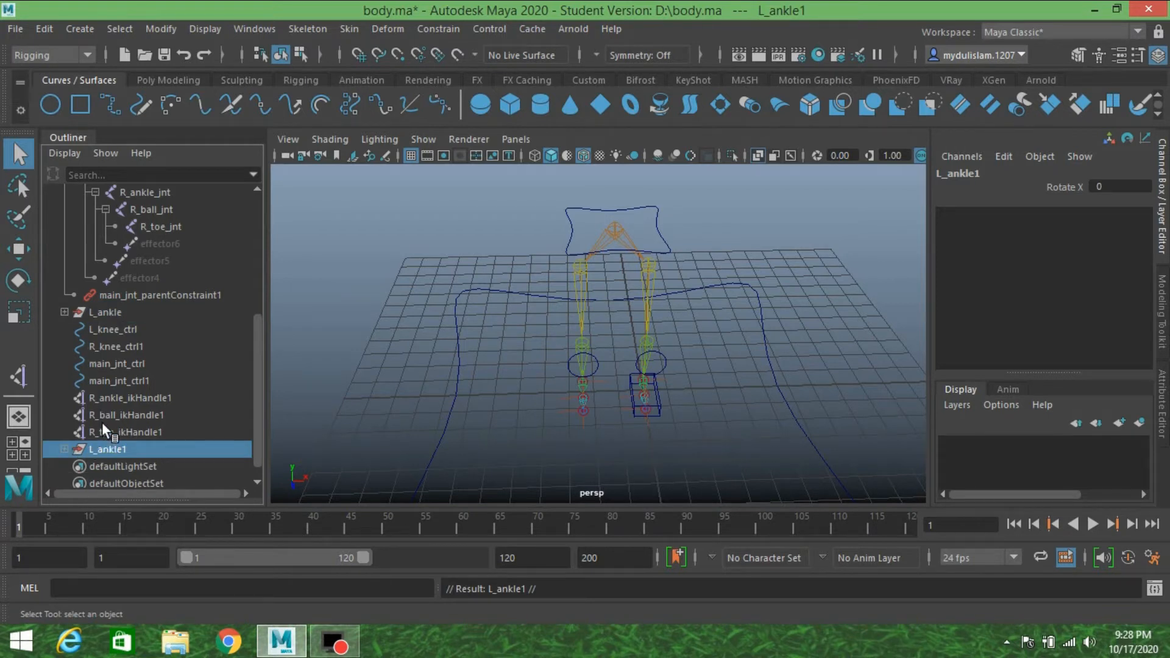
scroll(101, 423, down, 1)
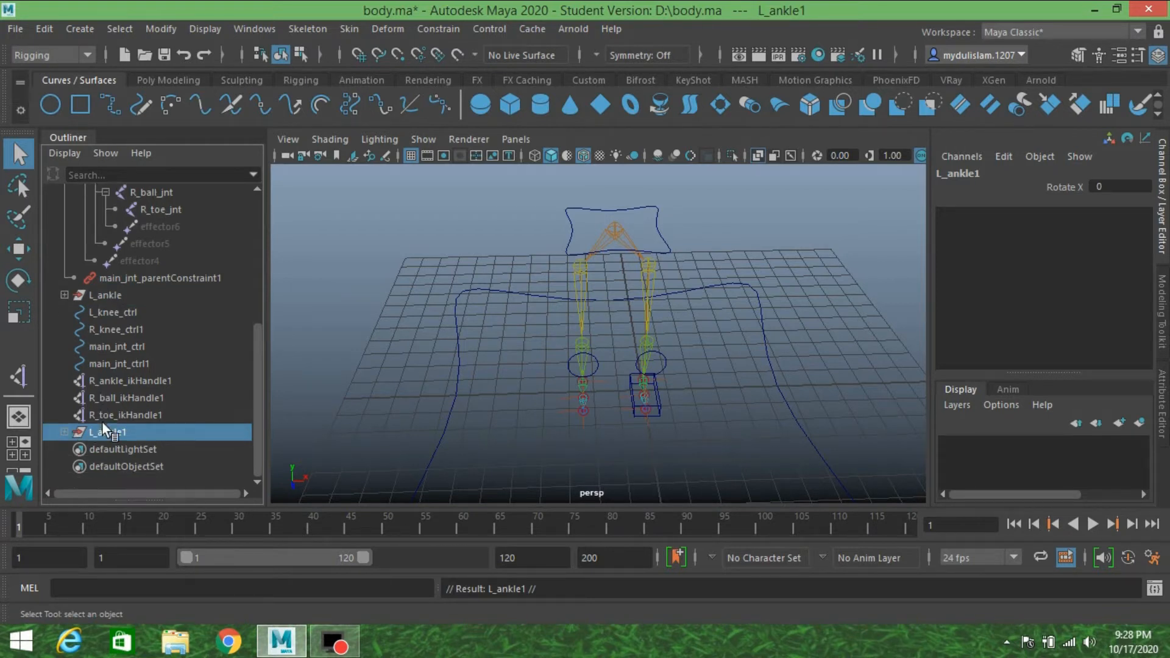
click(65, 431)
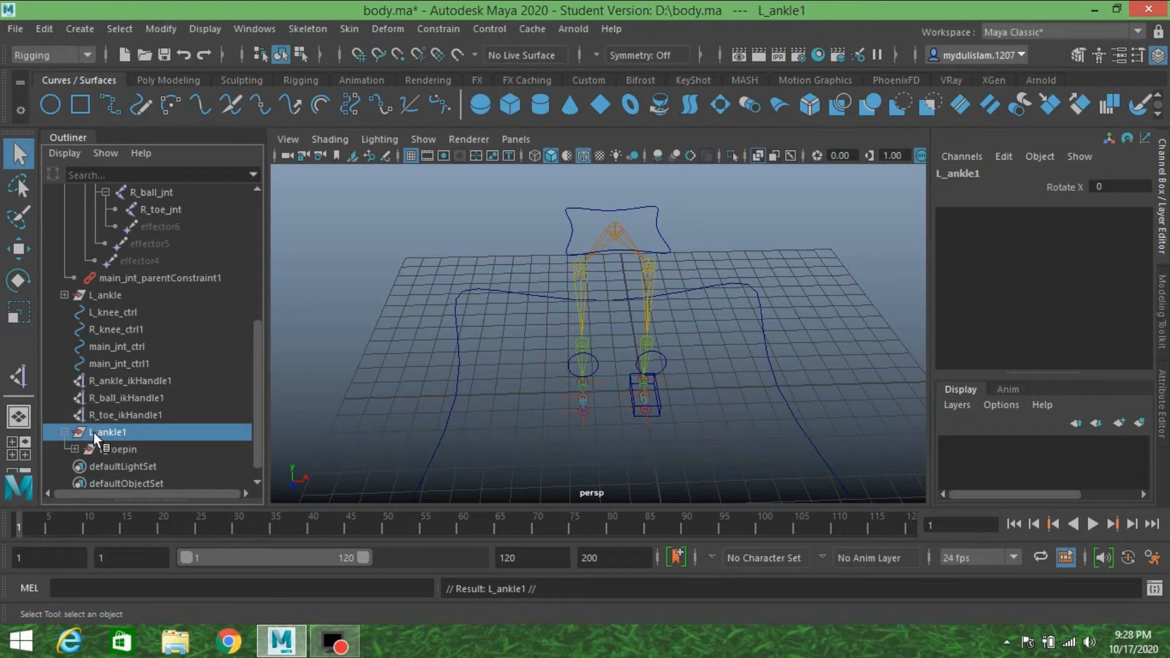
Rename the duplicated L_ankle1 group to R_ankle1
double_click(93, 432)
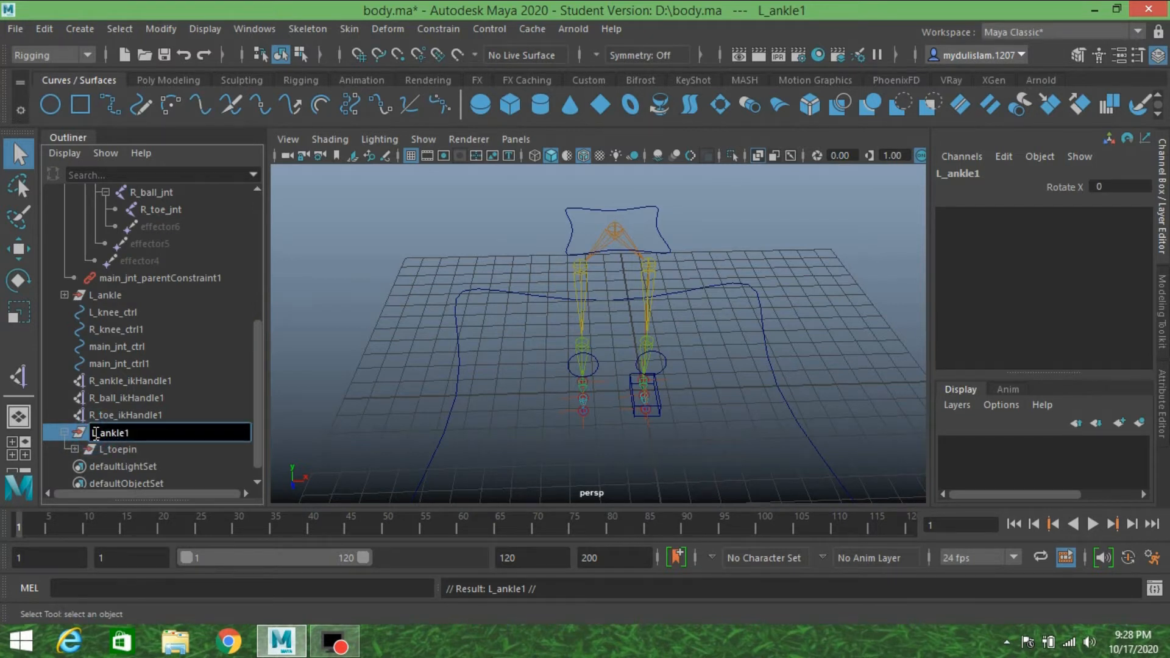
key(BackSpace)
text(R)
click(118, 453)
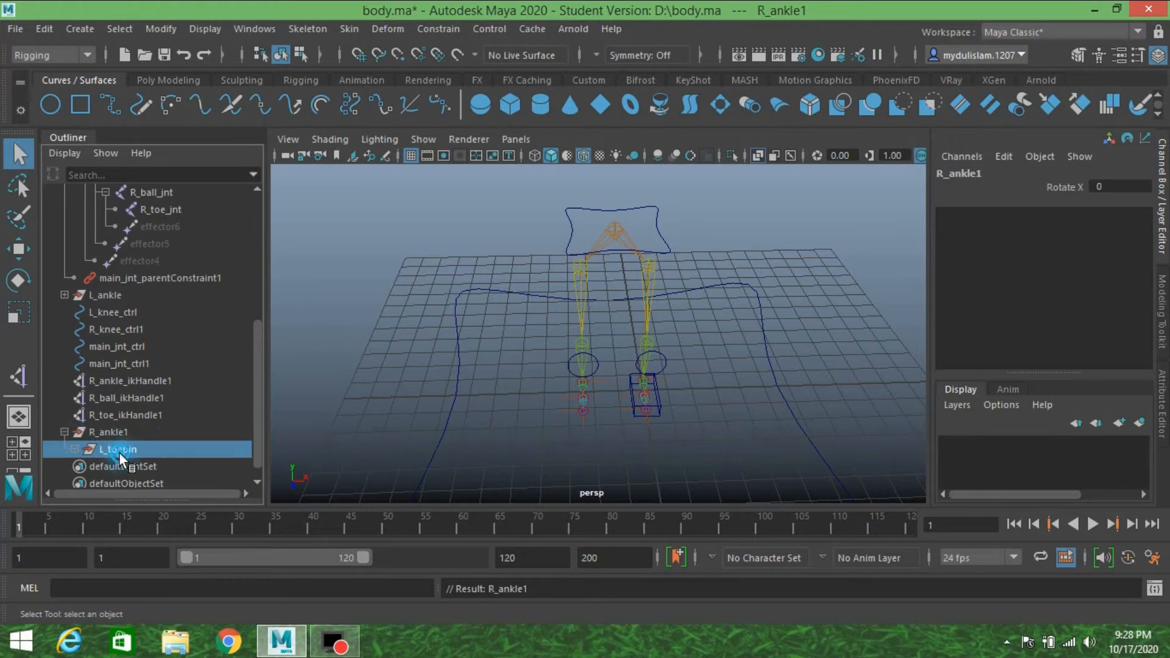
Expand the toepin and swivel groups under R_ankle1 and rename L_toepin to R_toepin
click(73, 449)
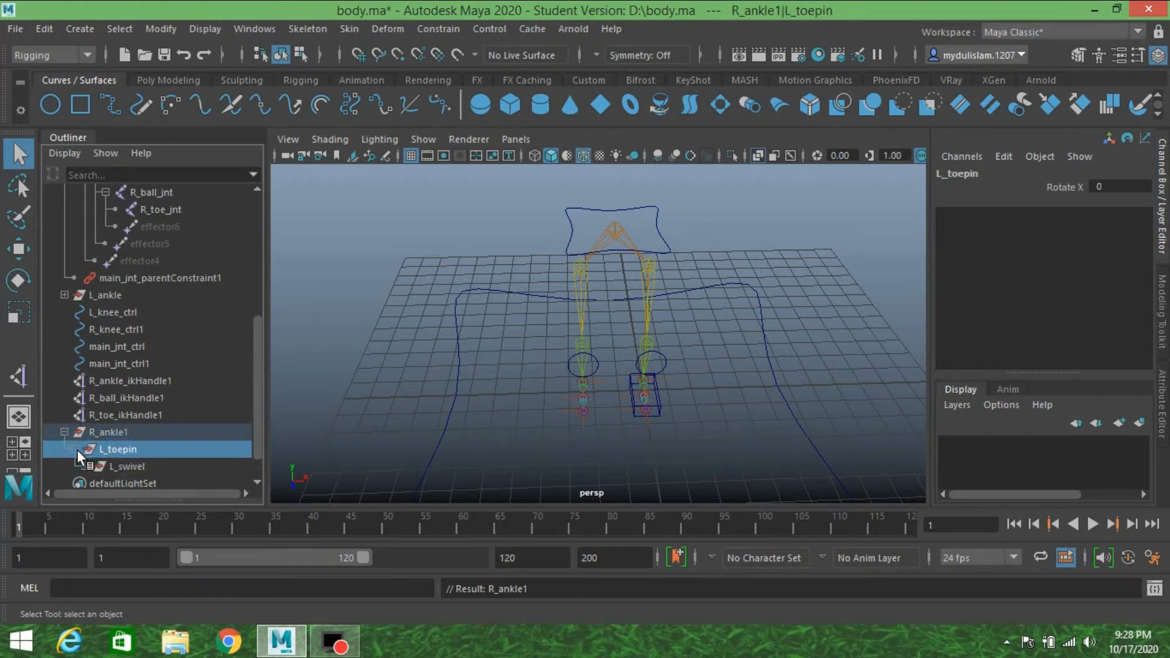
scroll(82, 451, down, 1)
click(84, 432)
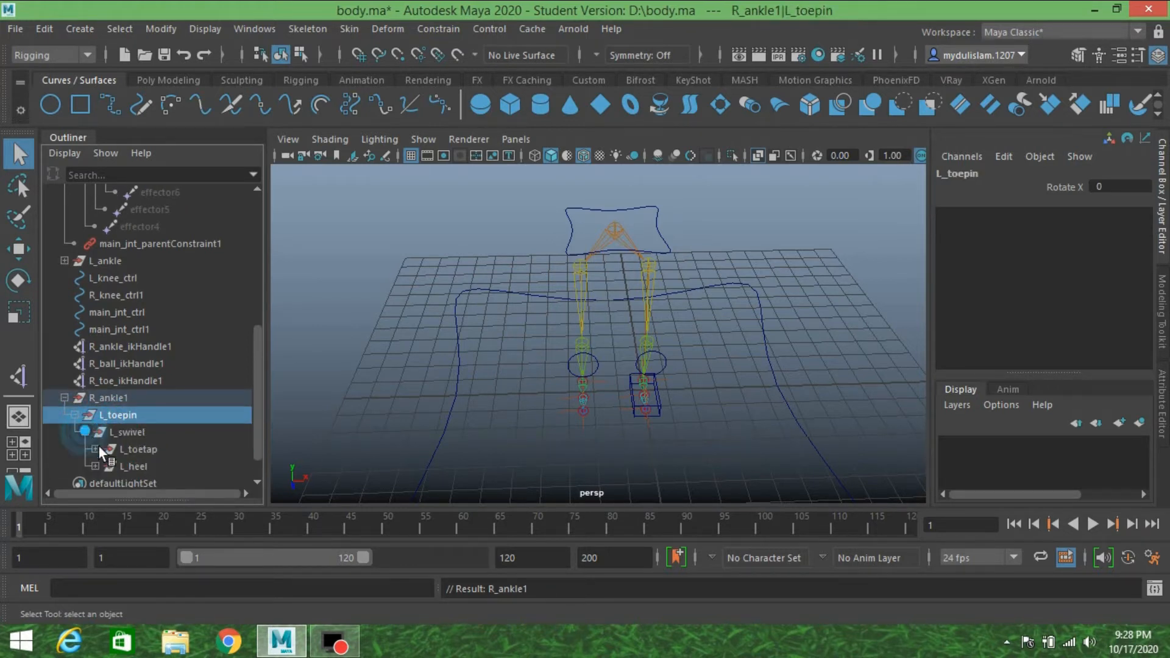
double_click(101, 415)
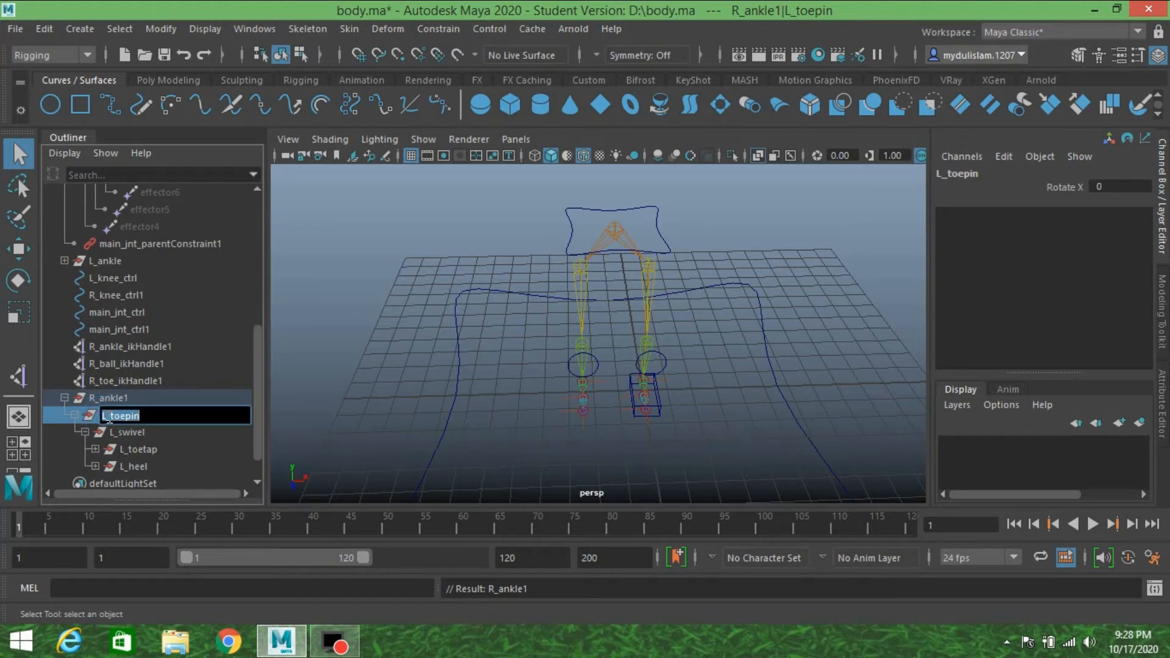
key(Delete)
text(R)
click(122, 429)
Rename the L_swivel group under R_toepin to R_swivel
double_click(116, 431)
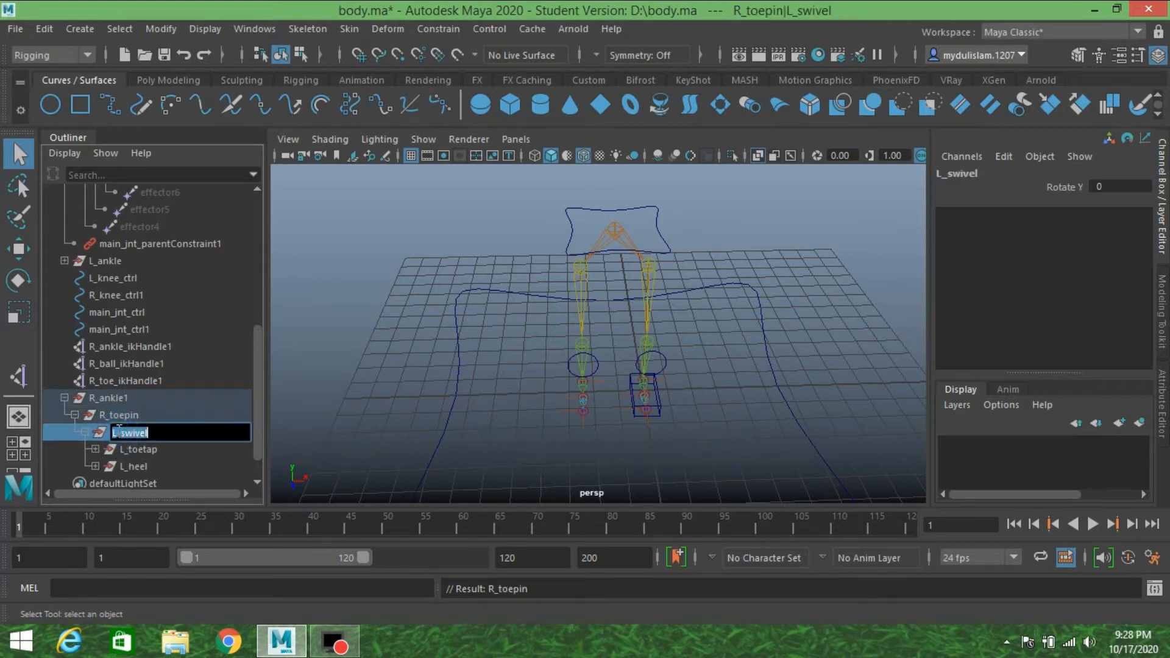
click(117, 434)
key(BackSpace)
text(R)
click(133, 452)
Rename the L_toetap group under R_swivel to R_toetap
double_click(131, 451)
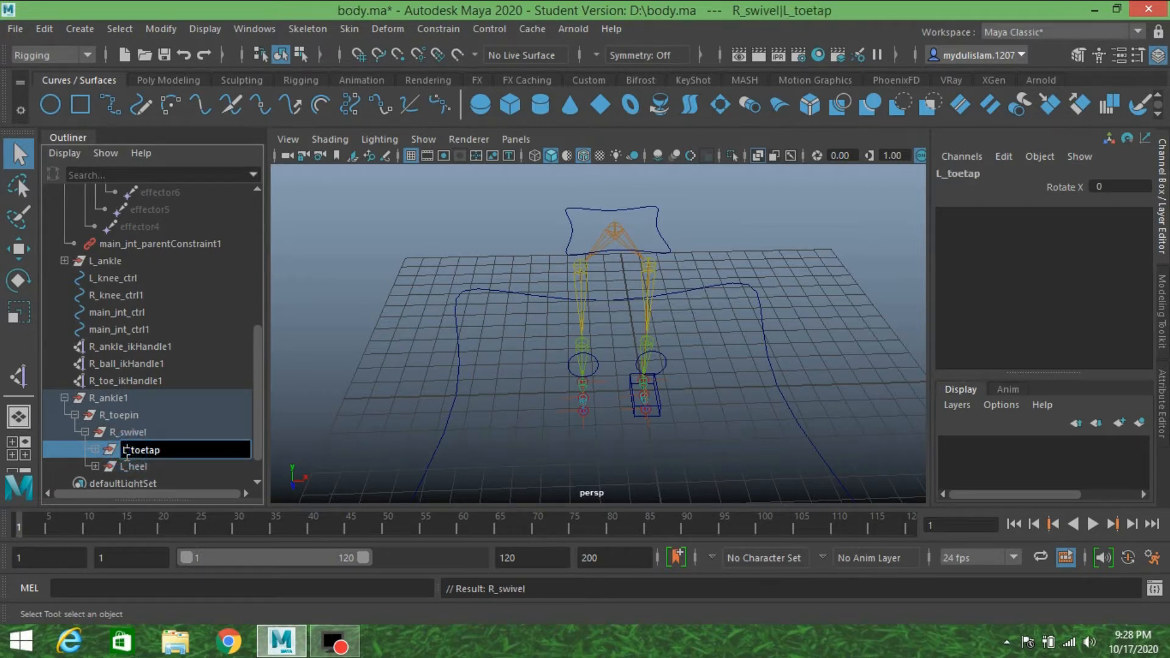
key(BackSpace)
text(R)
click(132, 466)
Rename the L_heel group under R_swivel to R_heel
double_click(132, 466)
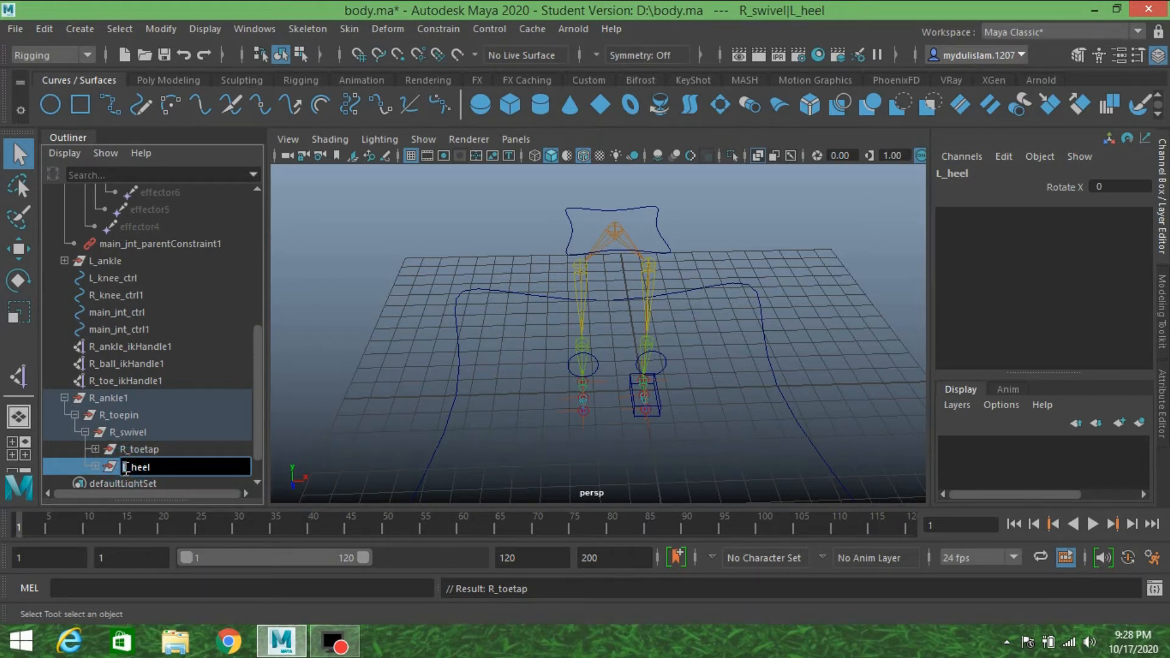
key(Delete)
text(R)
key(Return)
scroll(146, 436, down, 1)
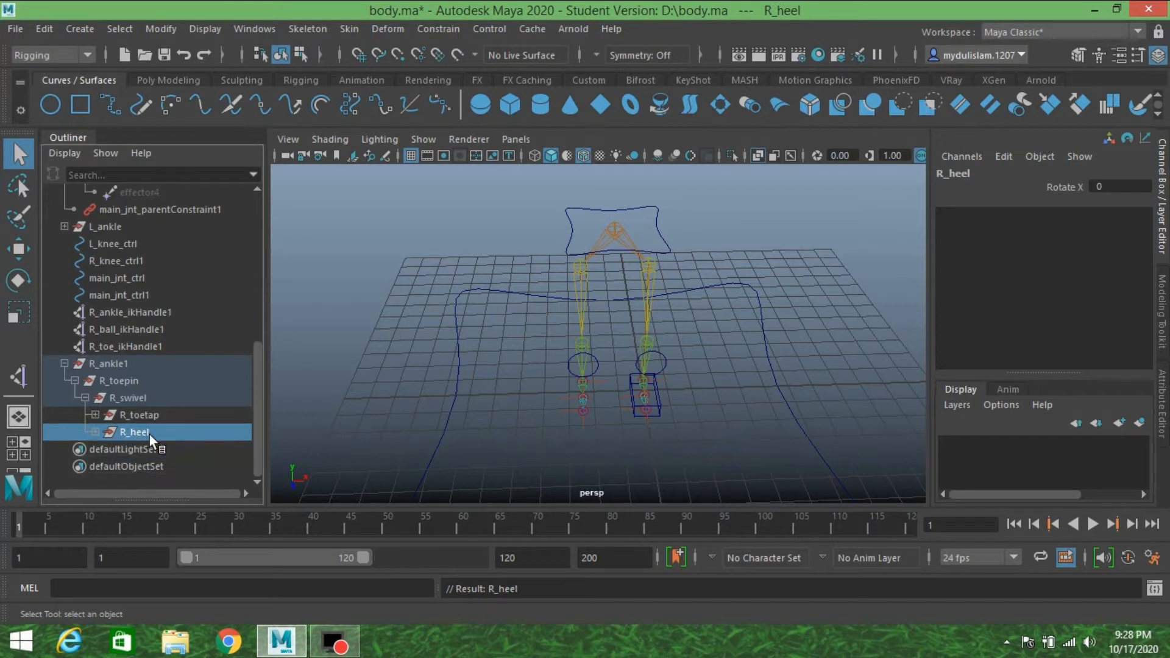
Delete the duplicated left ball and toe IK handles from R_toetap and the left ankle IK handle from R_heel
click(95, 415)
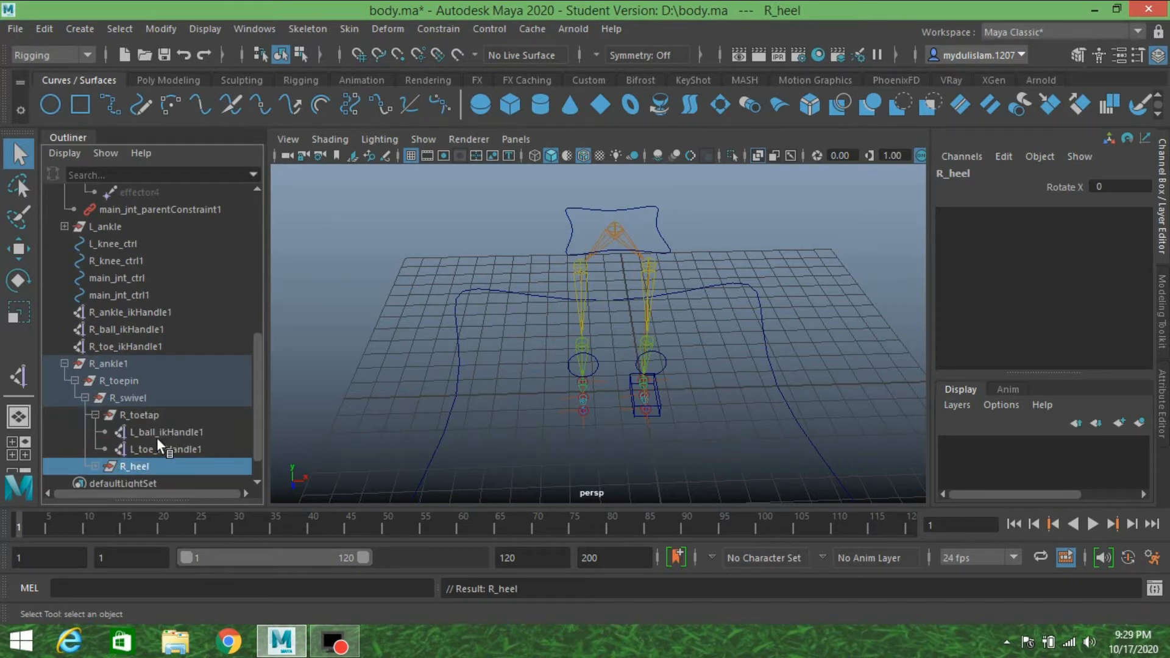
drag(165, 432, 165, 449)
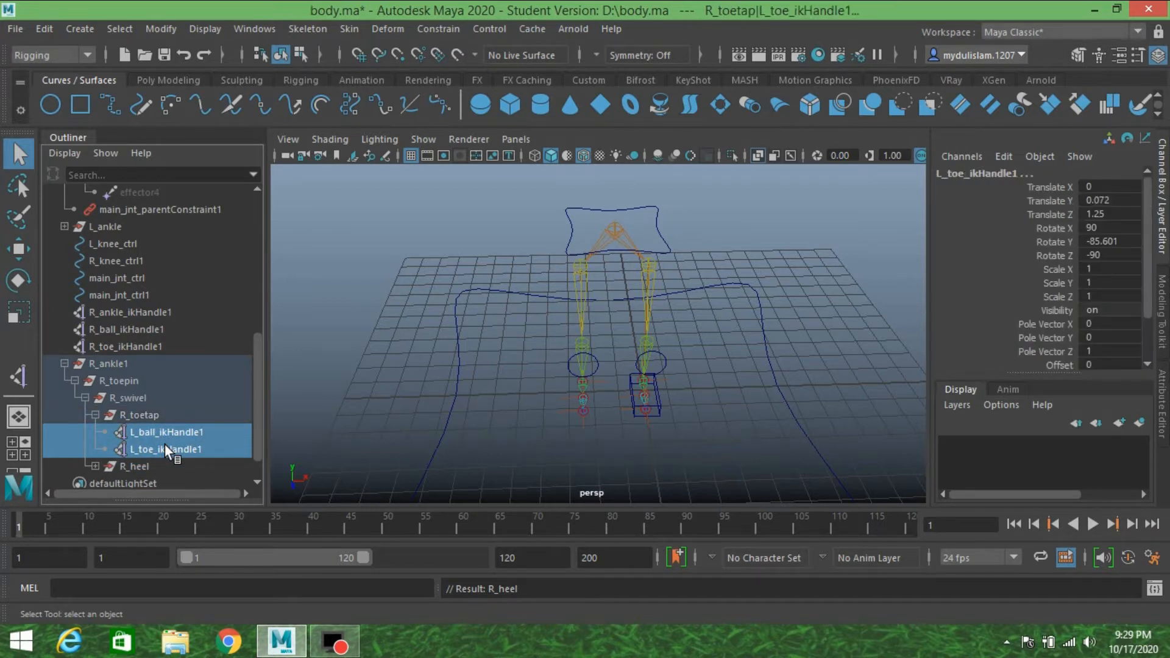
key(Delete)
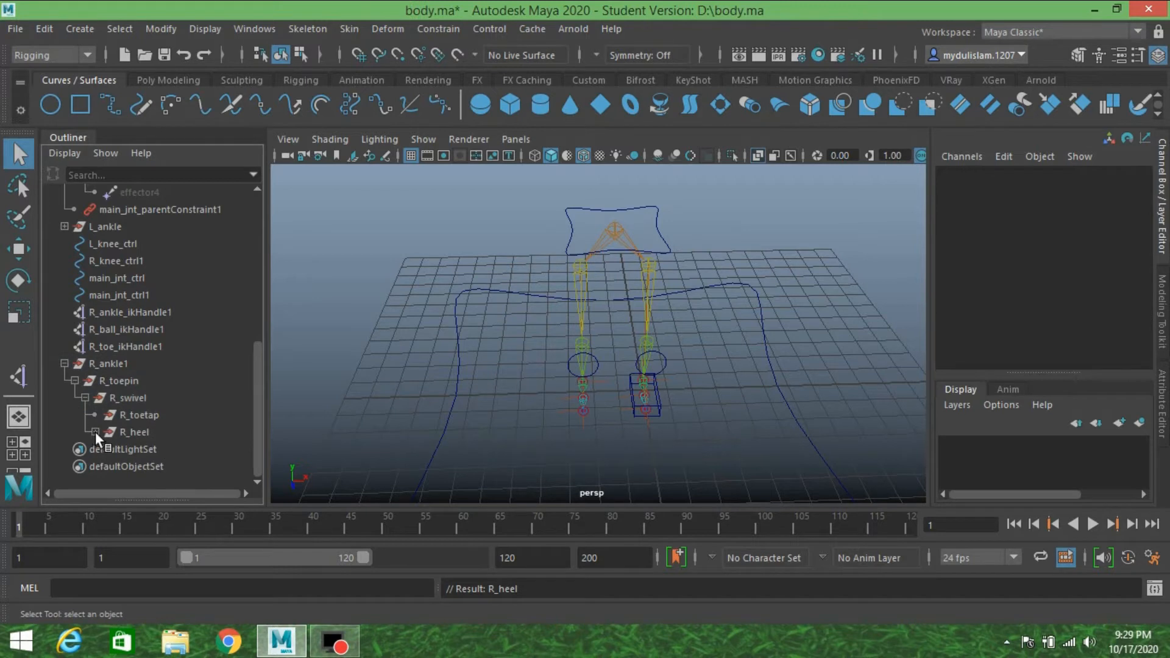
click(95, 432)
click(152, 448)
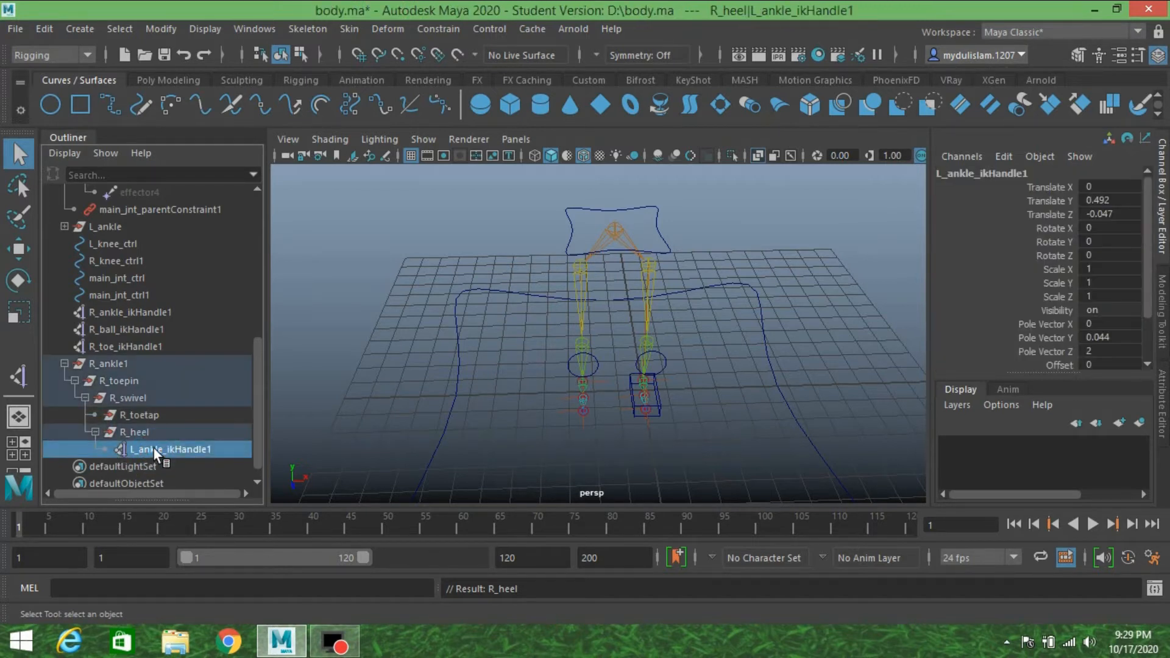
key(Delete)
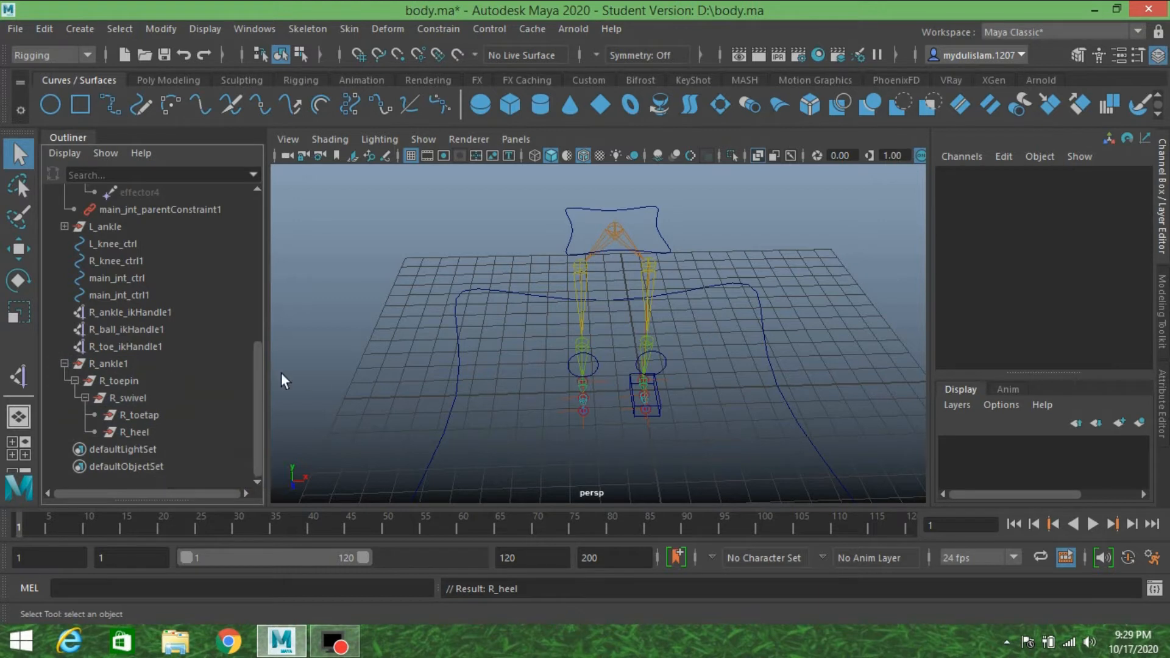
Remove the trailing number from the R_ankle1 group's name so it reads R_ankle
click(106, 363)
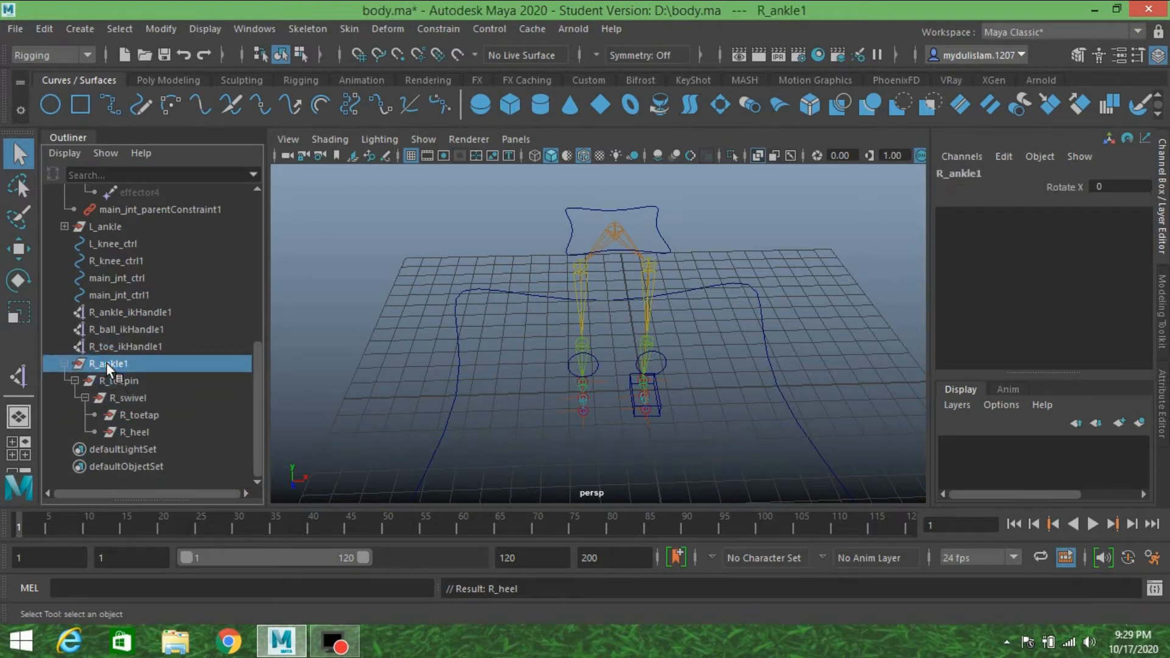
double_click(111, 363)
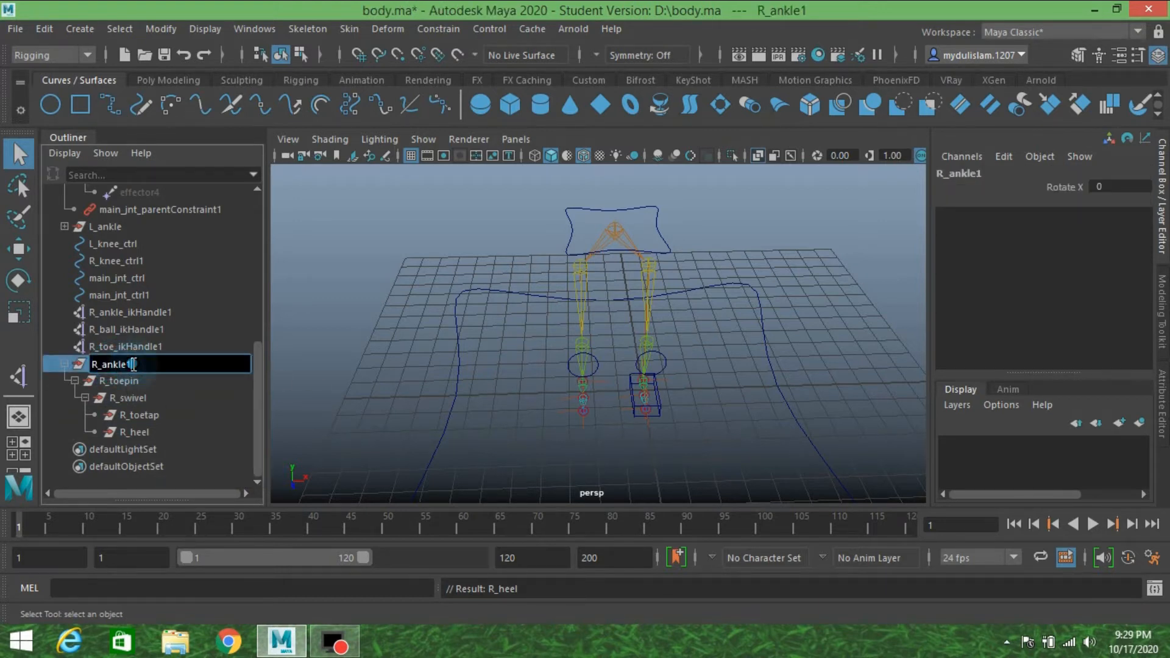
key(BackSpace)
key(Return)
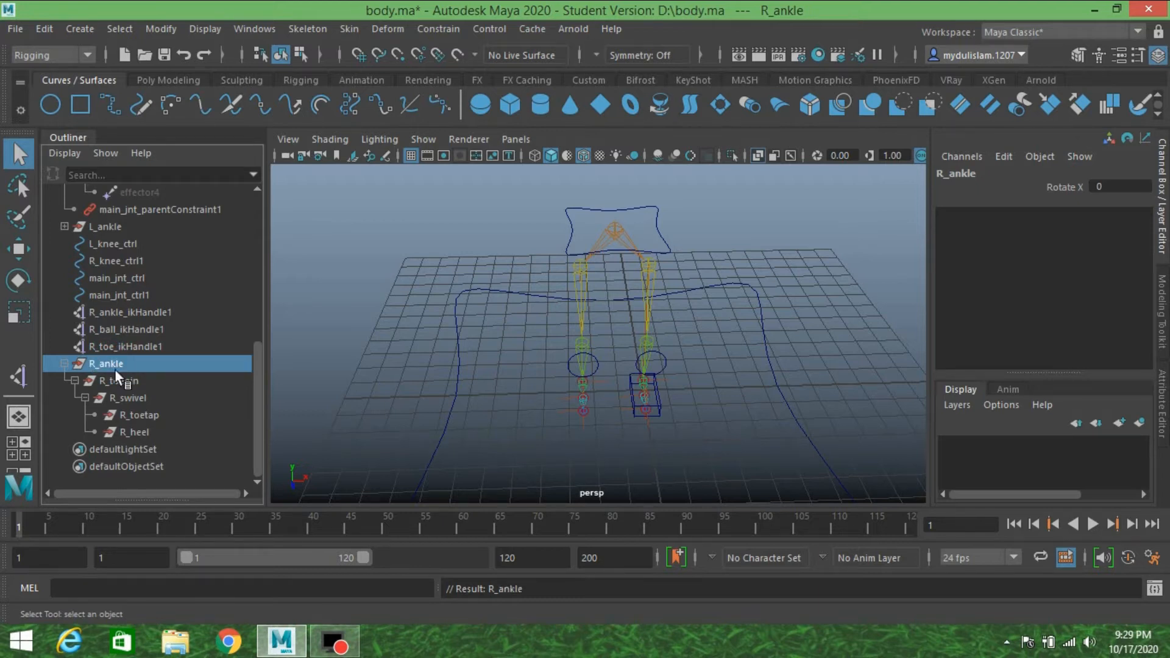
Snap the pivot of the R_ankle group to the right ankle joint with the Move tool
click(15, 251)
scroll(620, 425, up, 3)
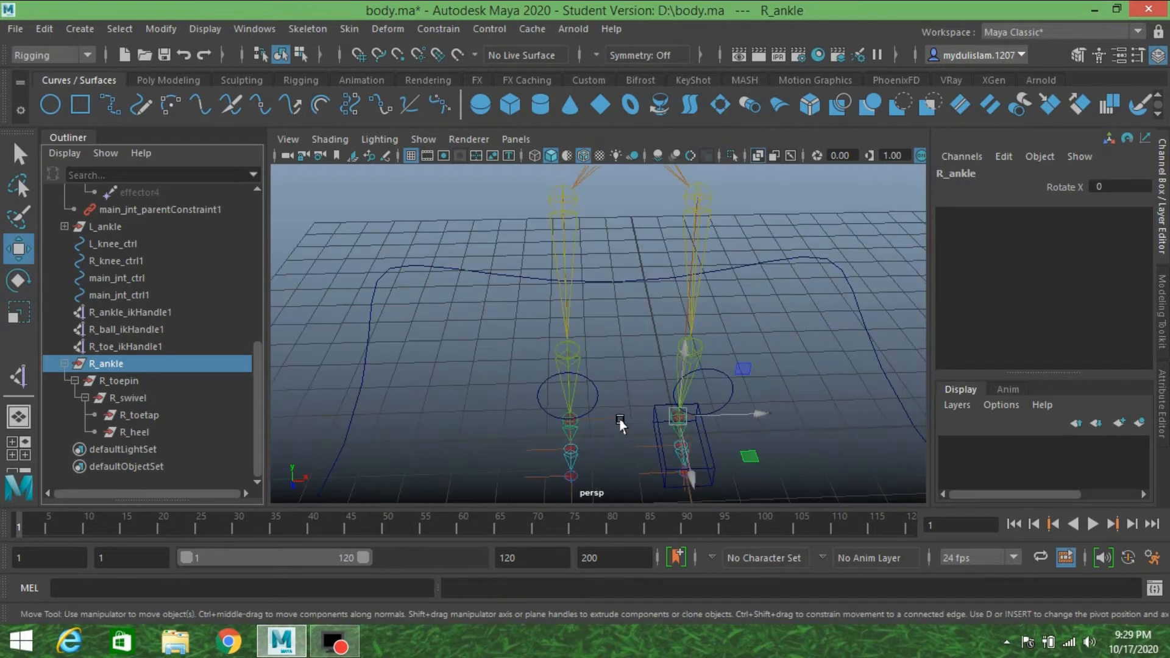
alt+drag(620, 420, 570, 358)
key(v)
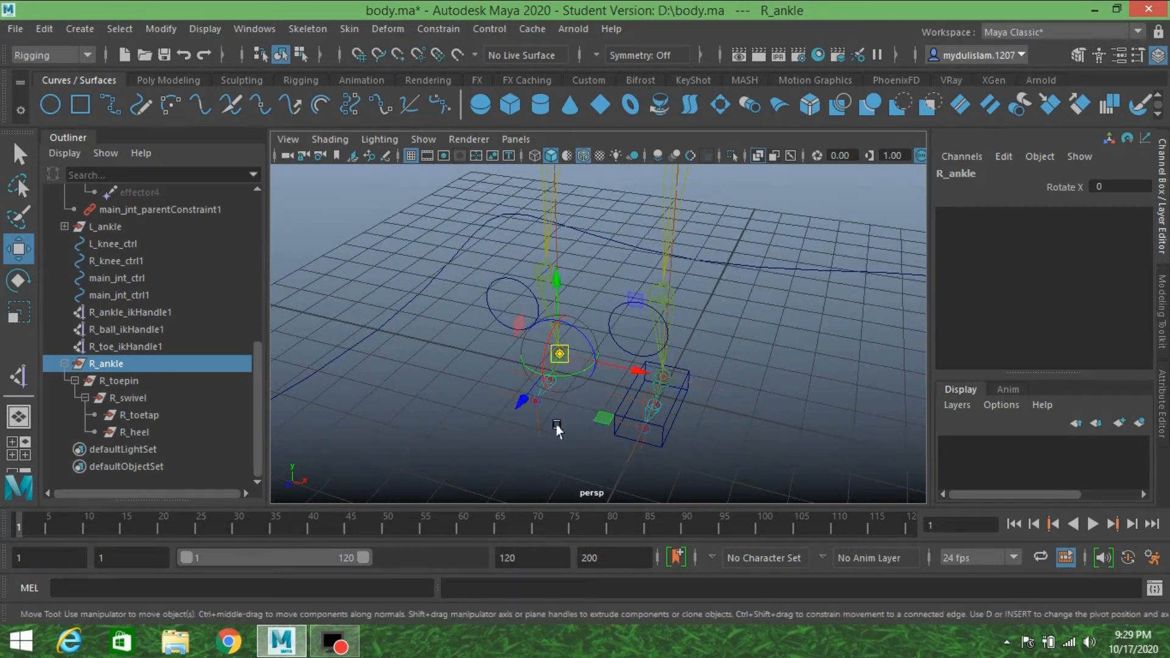
Snap the pivot of the R_toepin group to the right toe joint
click(104, 379)
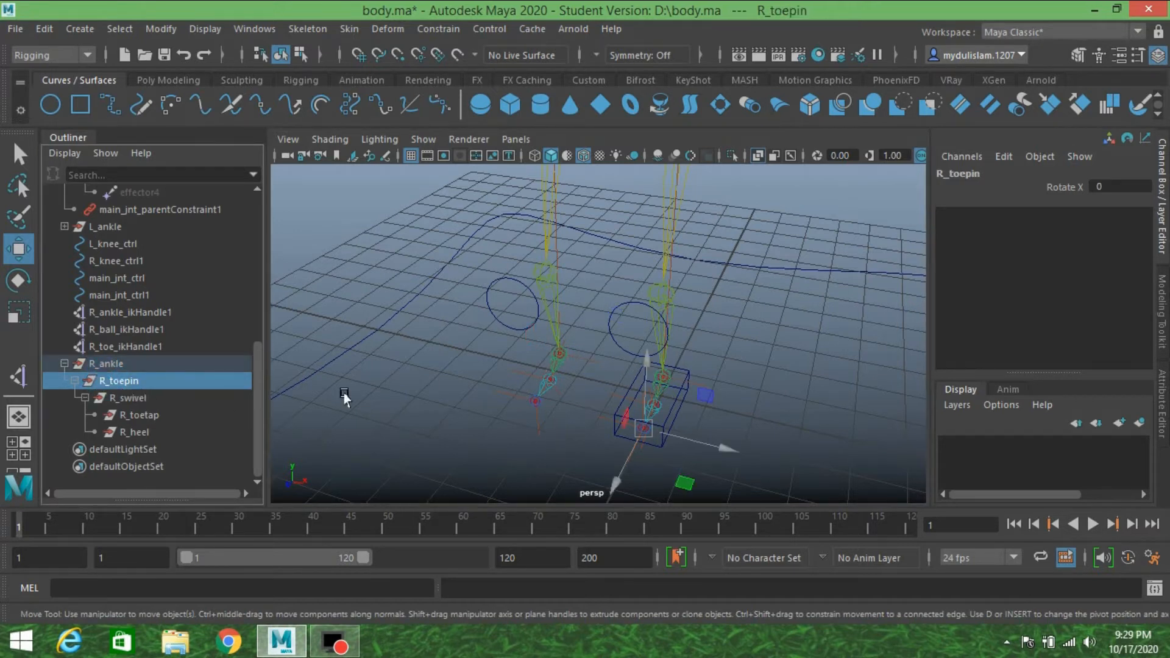
key(d)
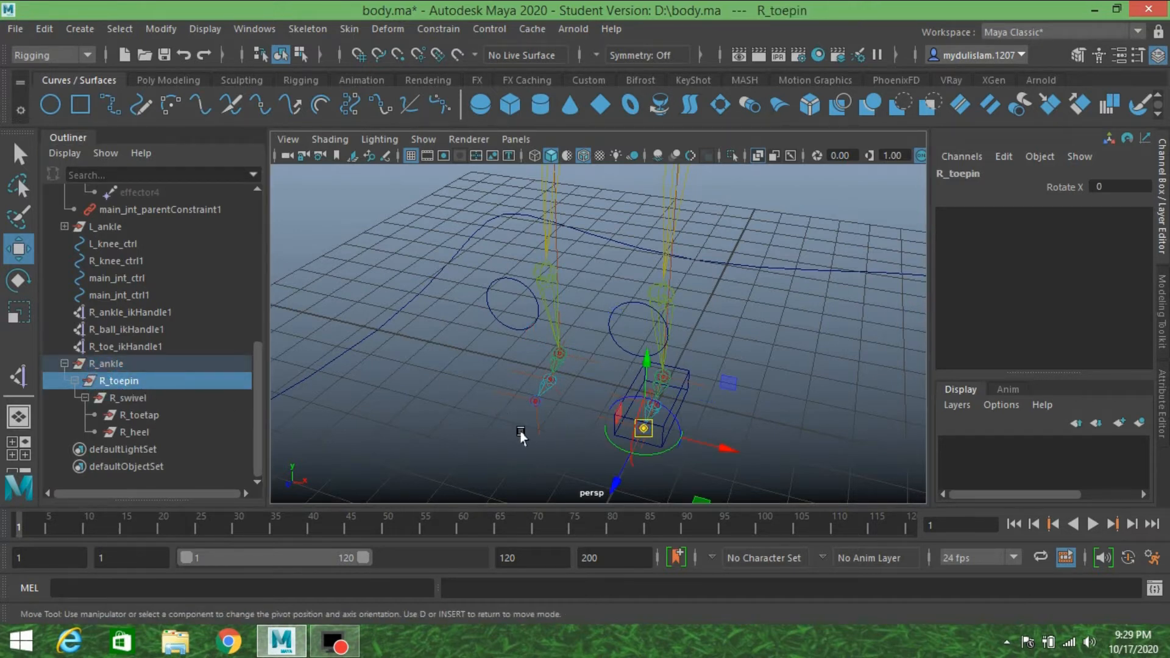
key(v)
drag(645, 429, 525, 423)
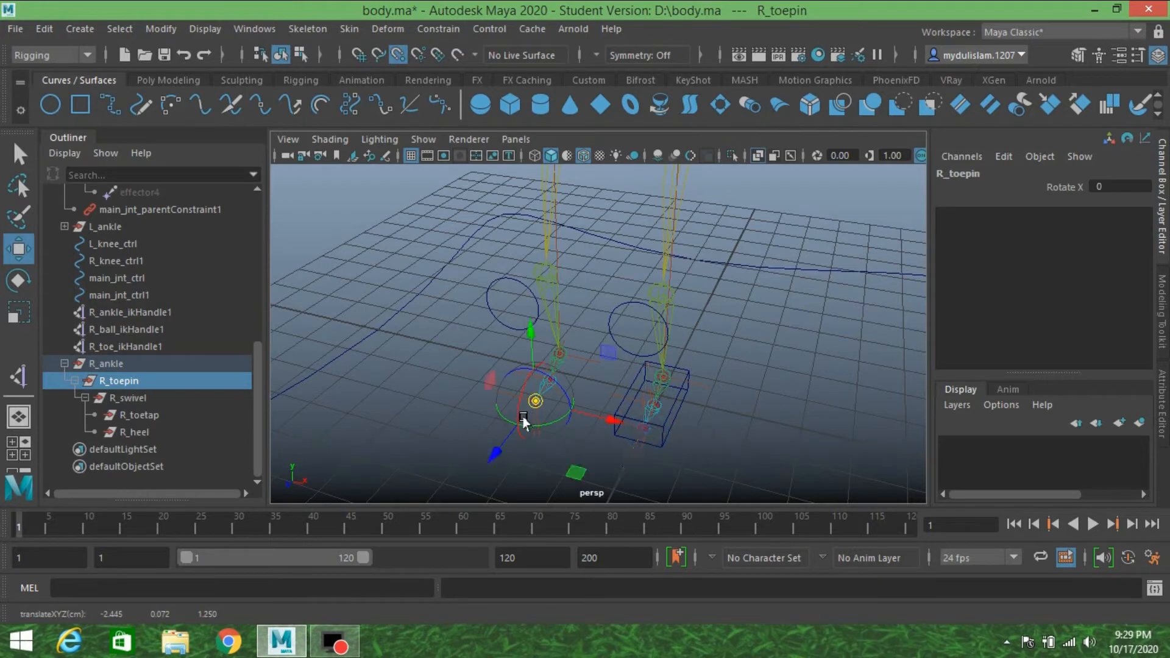
key(d)
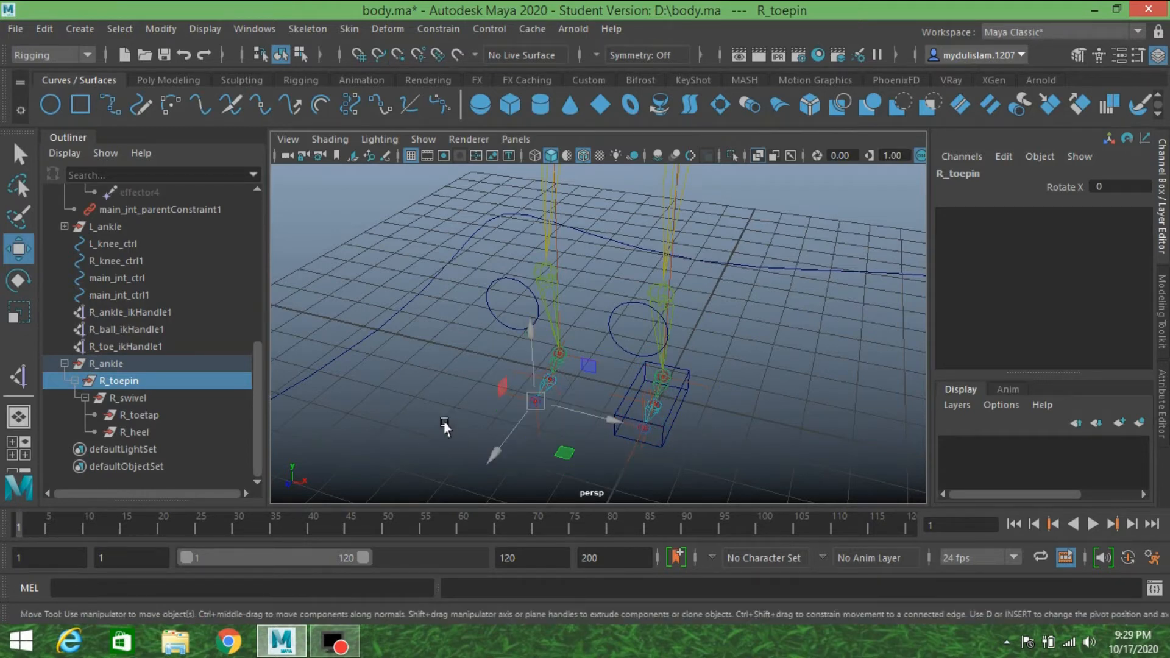
Snap the pivot of the R_swivel group to the right ball joint
alt+drag(445, 426, 578, 341)
scroll(568, 340, up, 2)
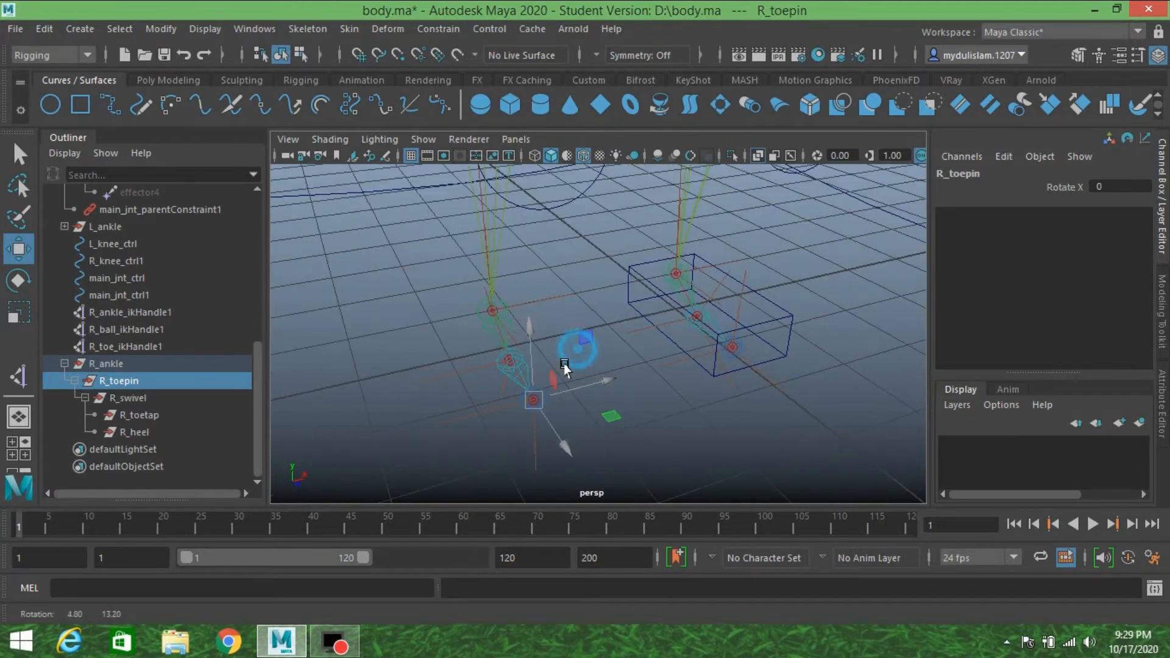
click(122, 400)
alt+drag(584, 383, 559, 400)
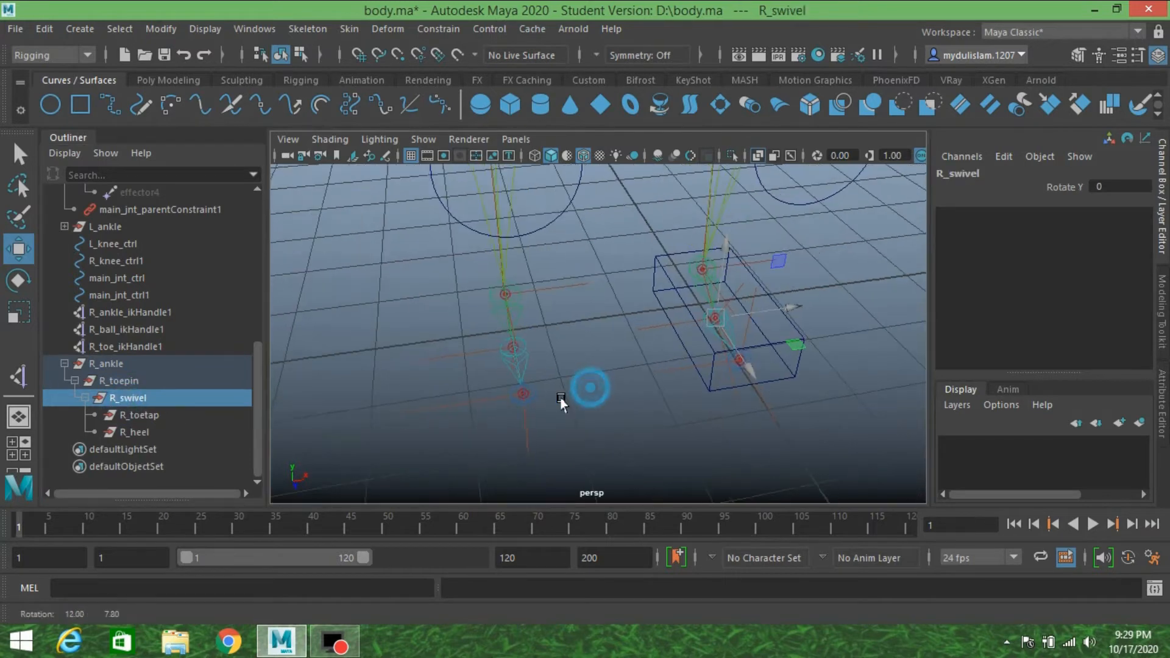
key(d)
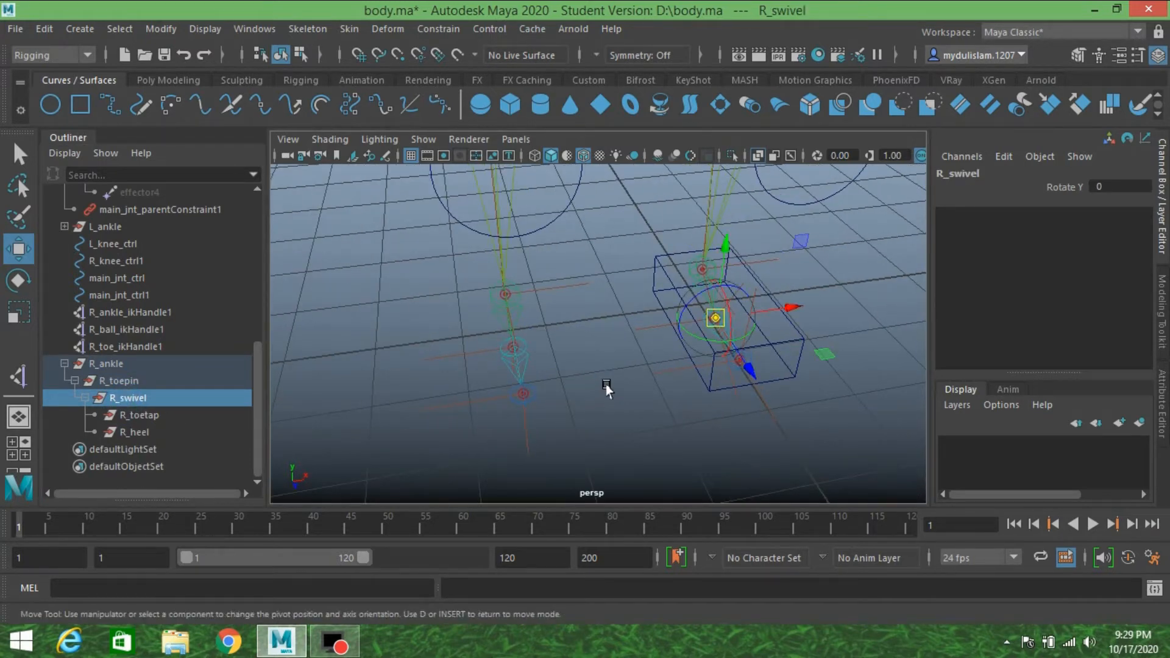
key(v)
drag(713, 319, 515, 346)
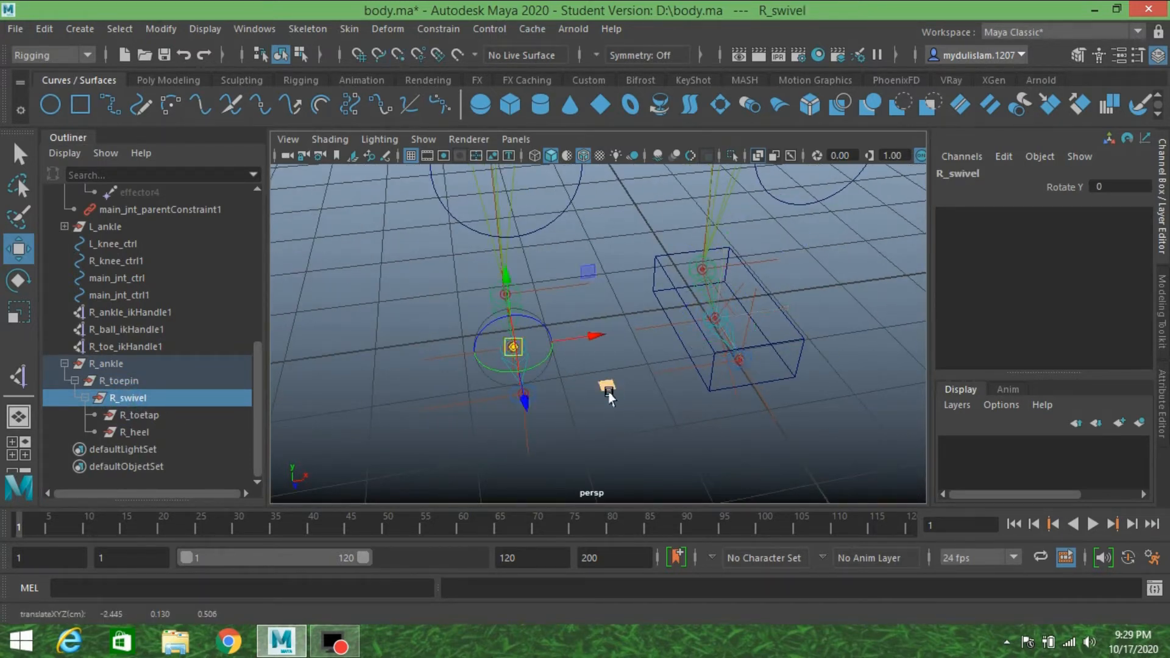
Snap the pivot of the R_toetap group to the right ball joint
click(140, 416)
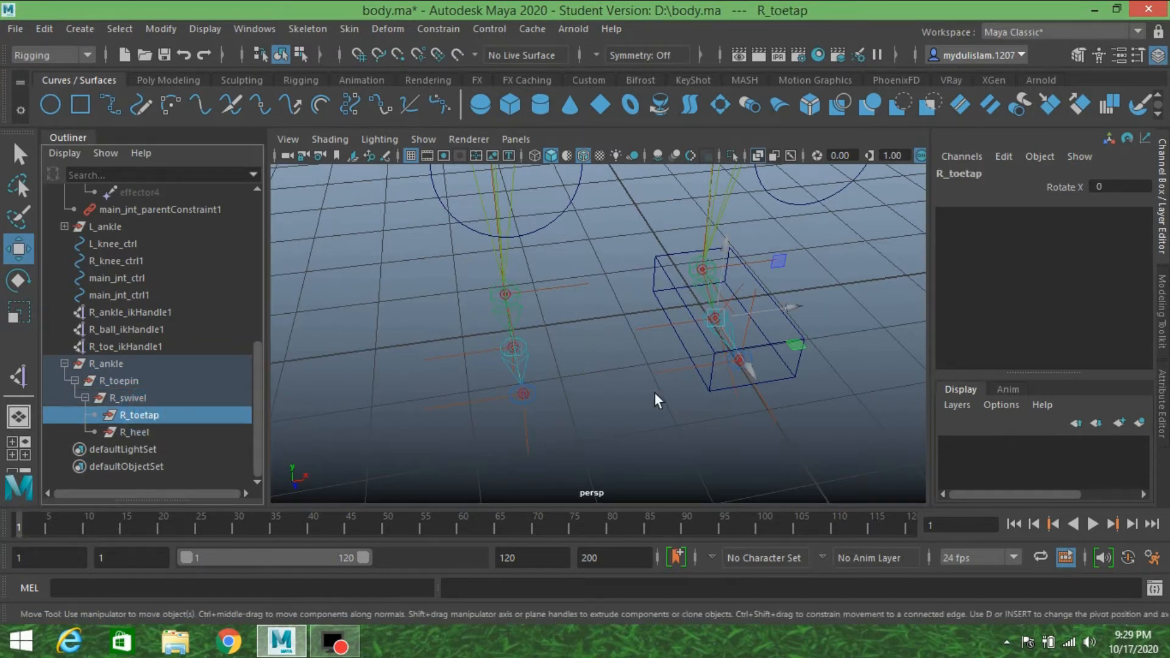
key(d)
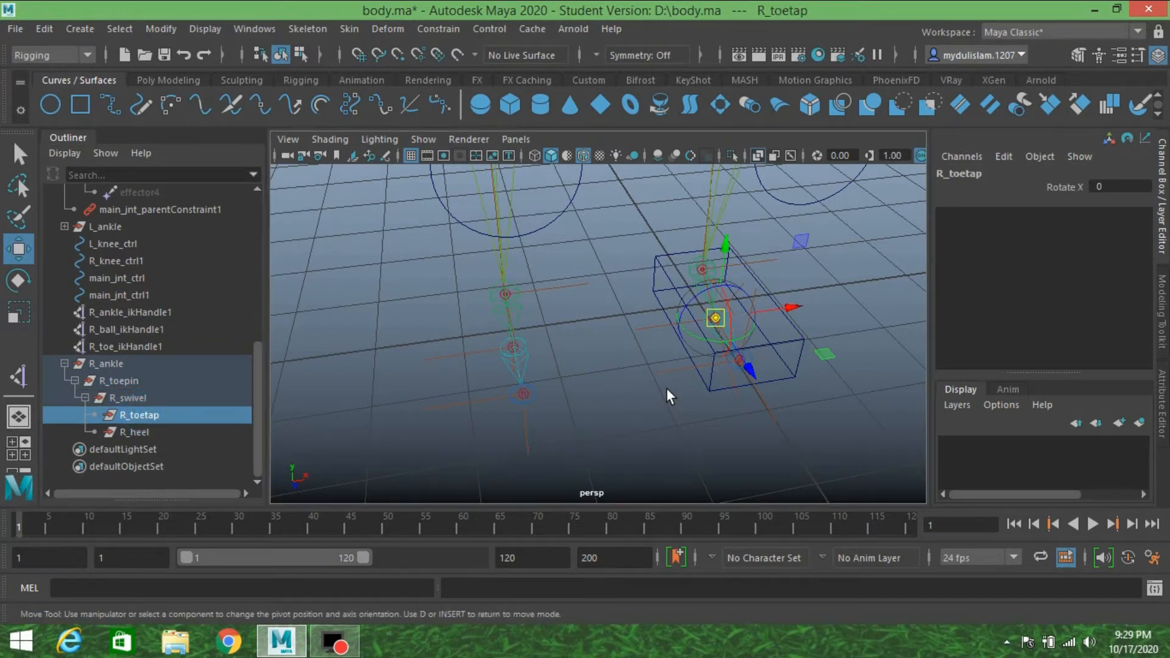
key(v)
drag(714, 321, 557, 350)
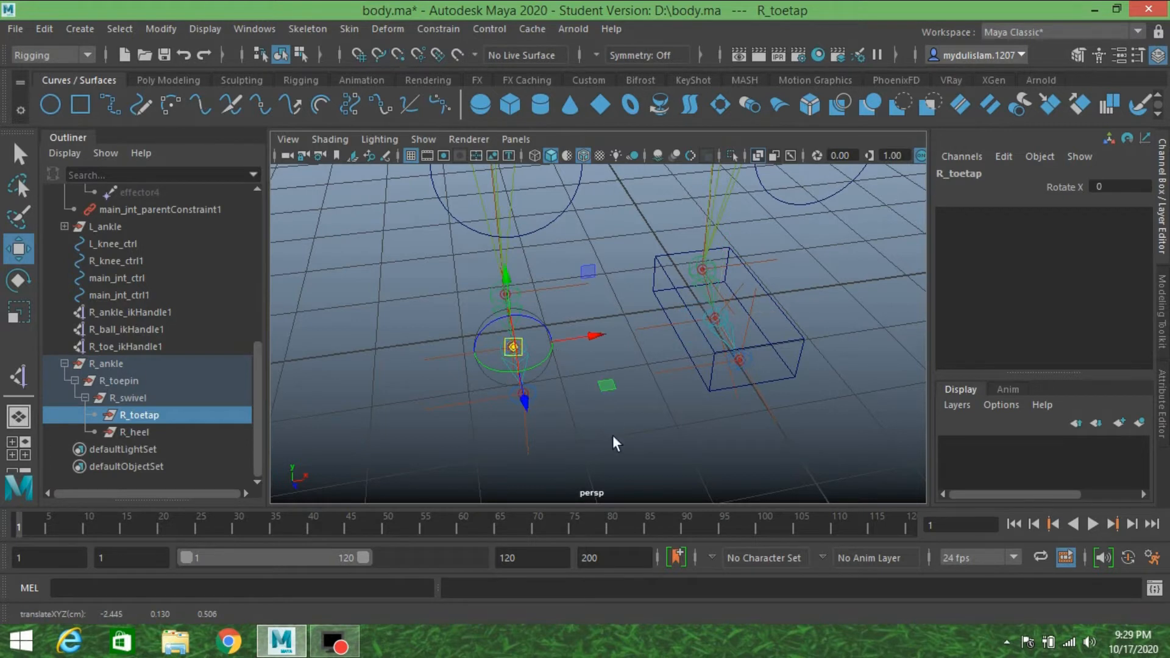
key(d)
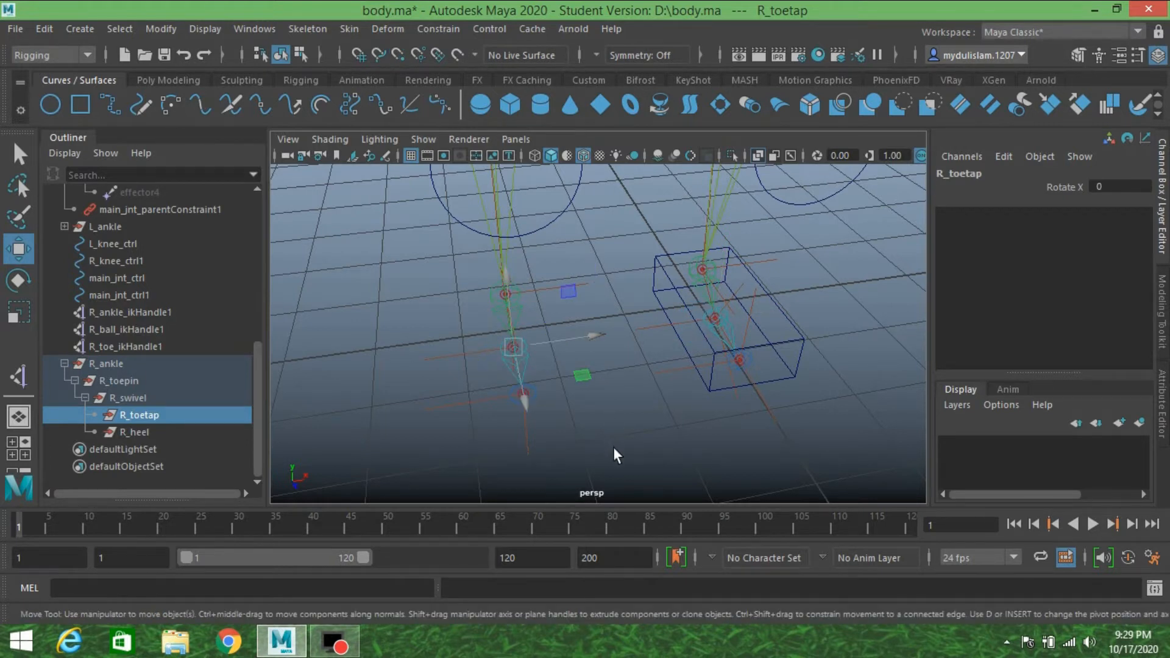
Snap the pivot of the R_heel group to the right ball joint
click(136, 432)
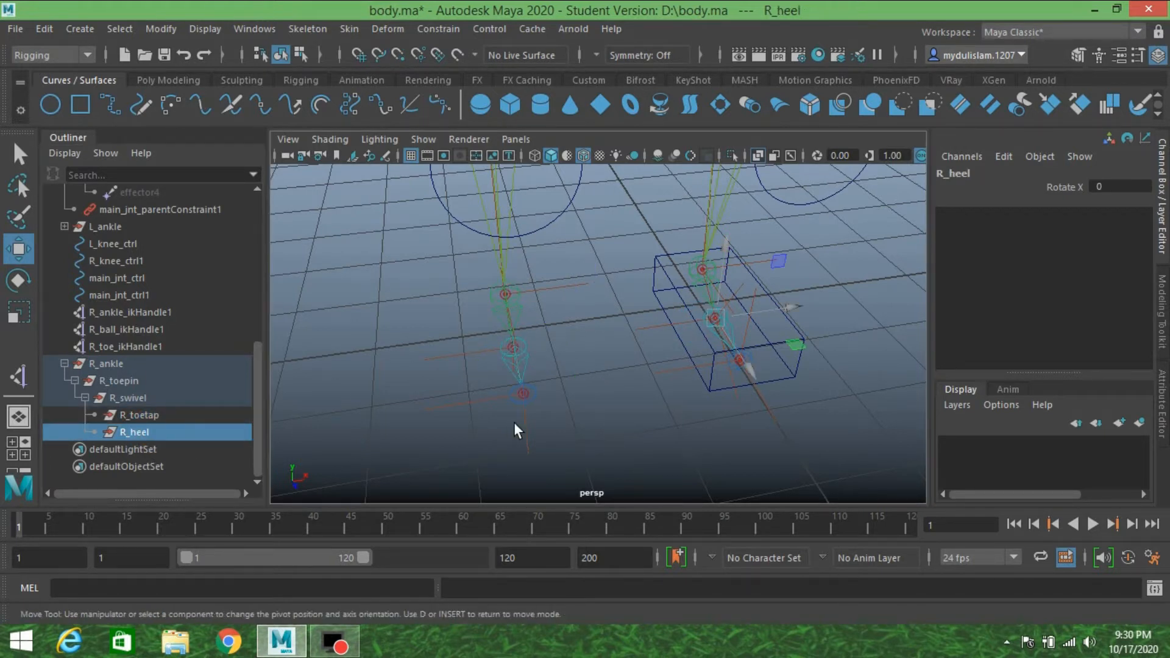
key(d)
key(v)
drag(717, 321, 521, 349)
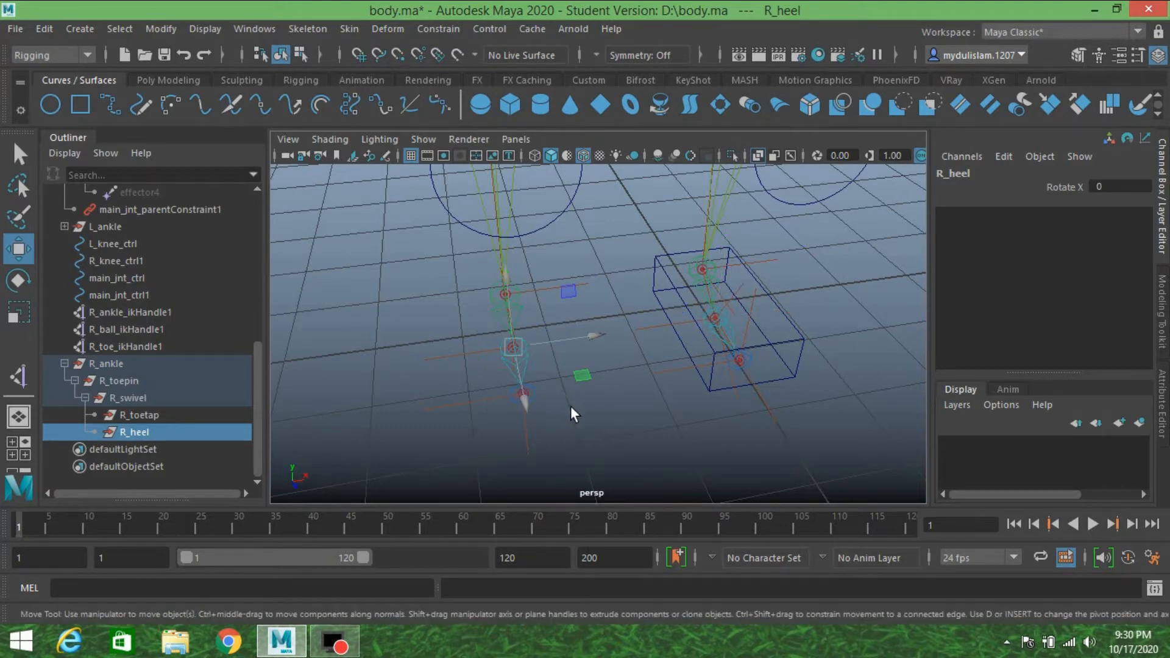
Parent R_ball_ikHandle1 and R_toe_ikHandle1 under the R_toetap group
alt+drag(596, 410, 492, 397)
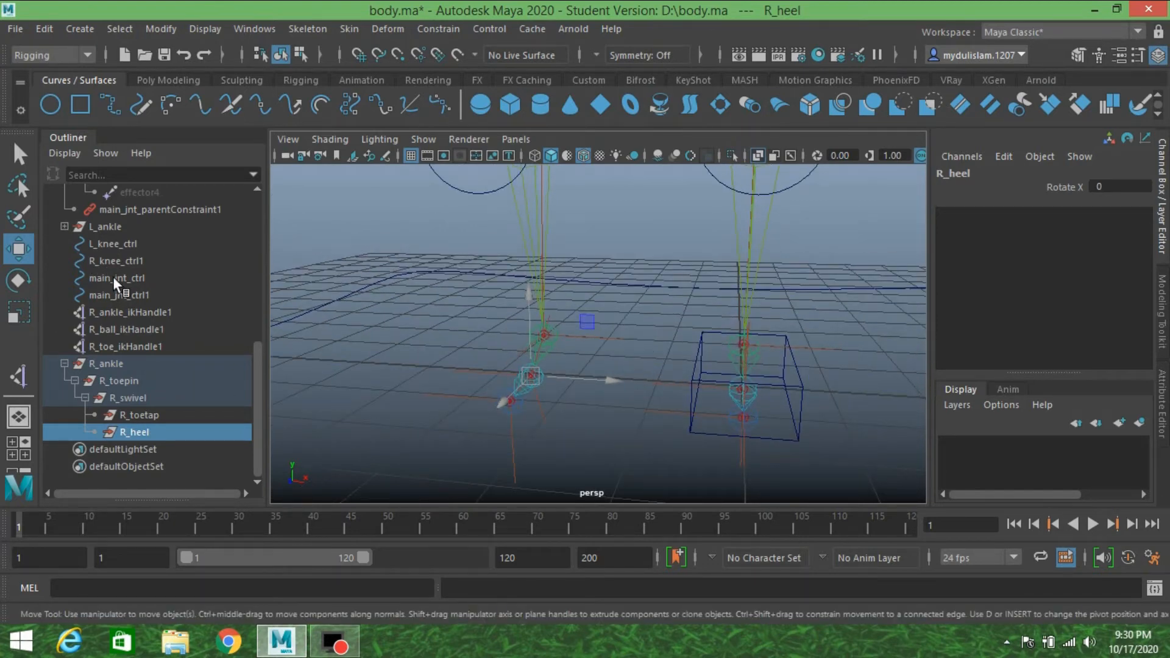
click(122, 330)
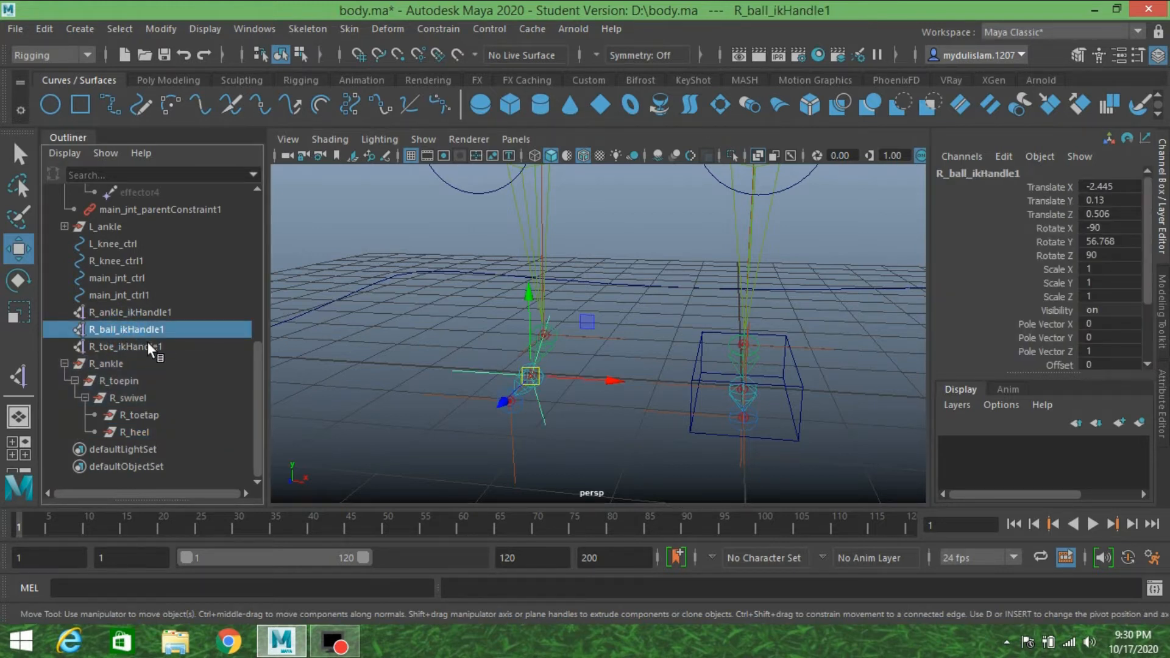
ctrl+click(148, 346)
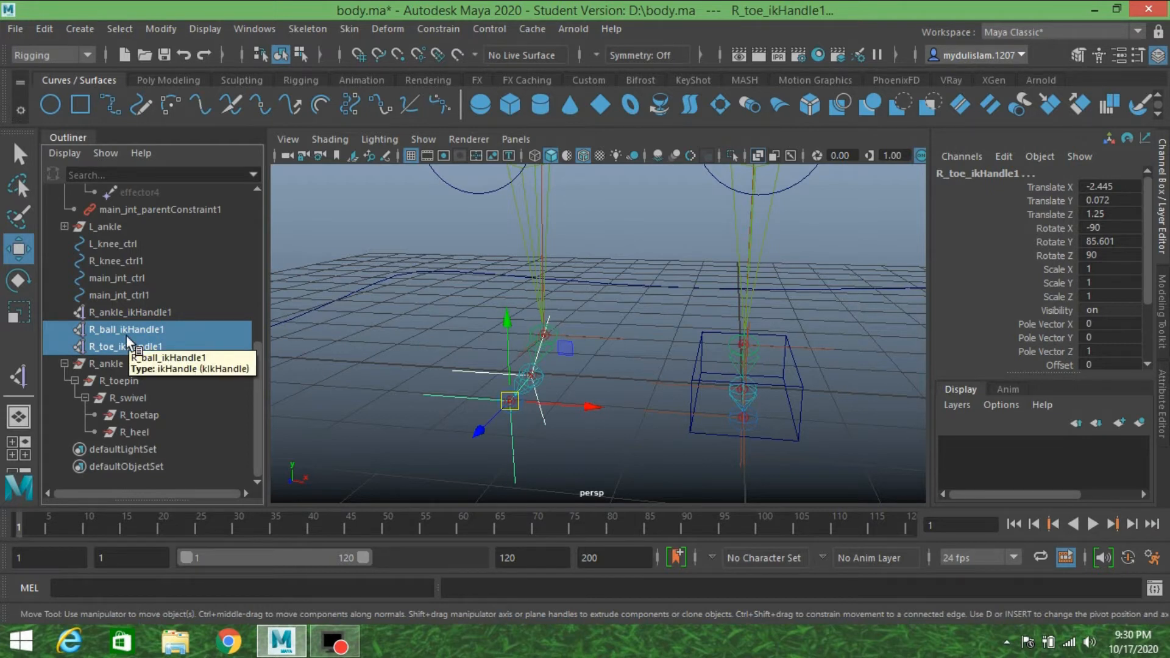
drag(126, 336, 141, 411)
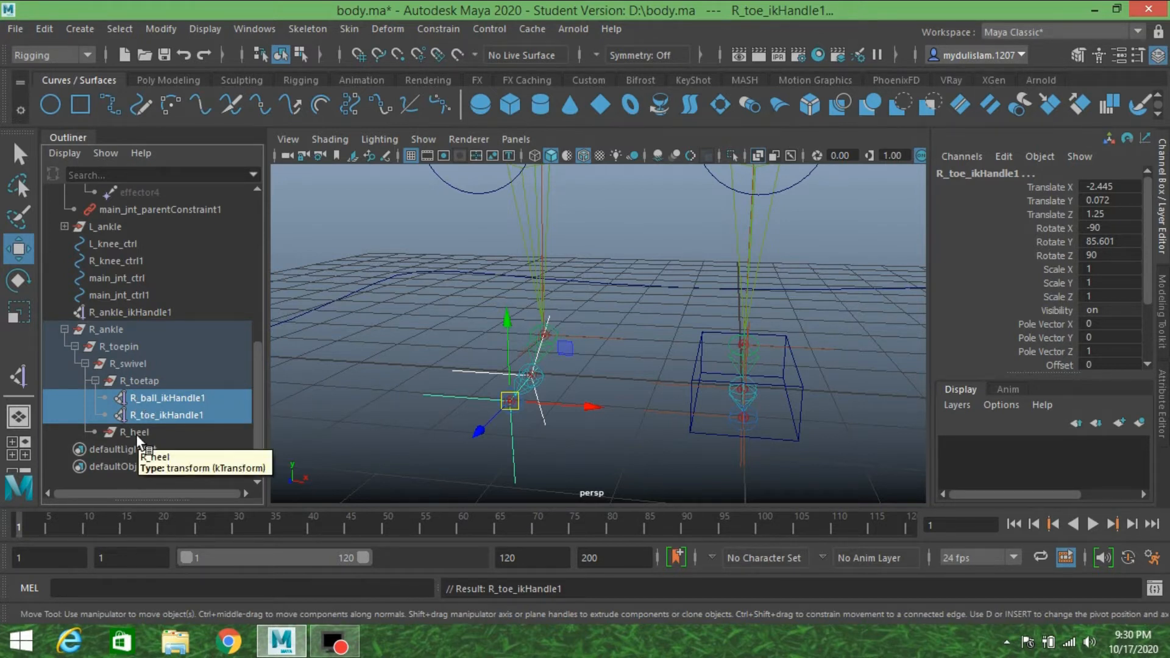
Parent R_ankle_ikHandle1 under the R_heel group
click(140, 313)
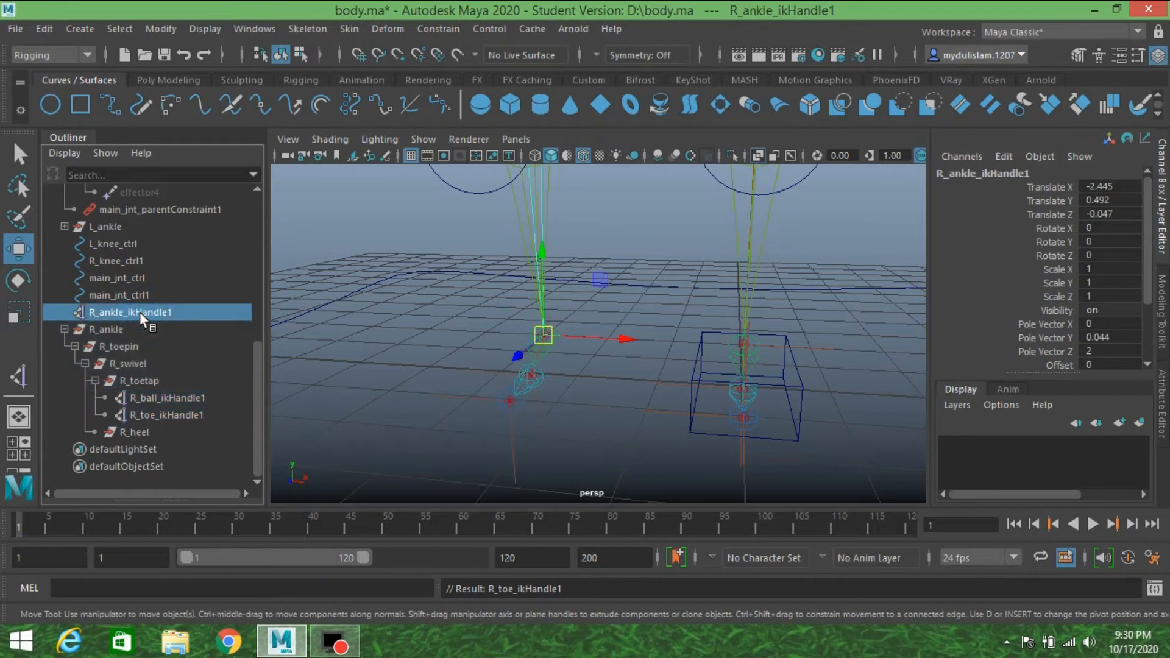
drag(140, 312, 142, 431)
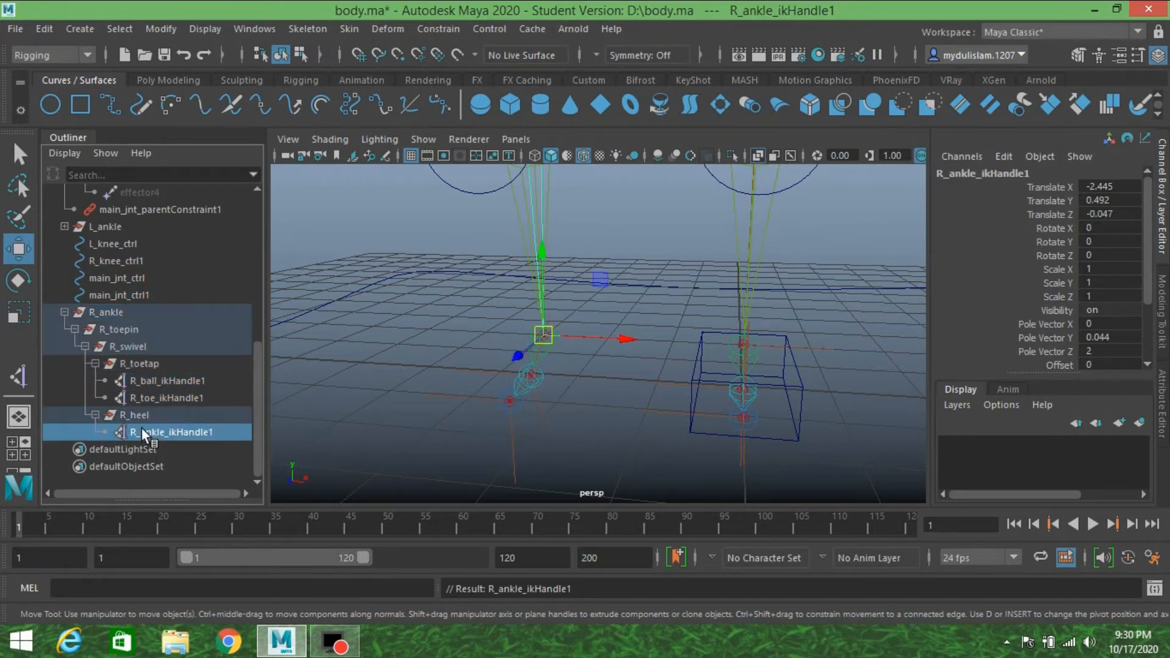
mouse_move(513, 340)
alt+mouse_down()
mouse_move(555, 366)
mouse_move(518, 356)
mouse_move(522, 347)
alt+mouse_up()
alt+middle_drag(523, 347, 523, 365)
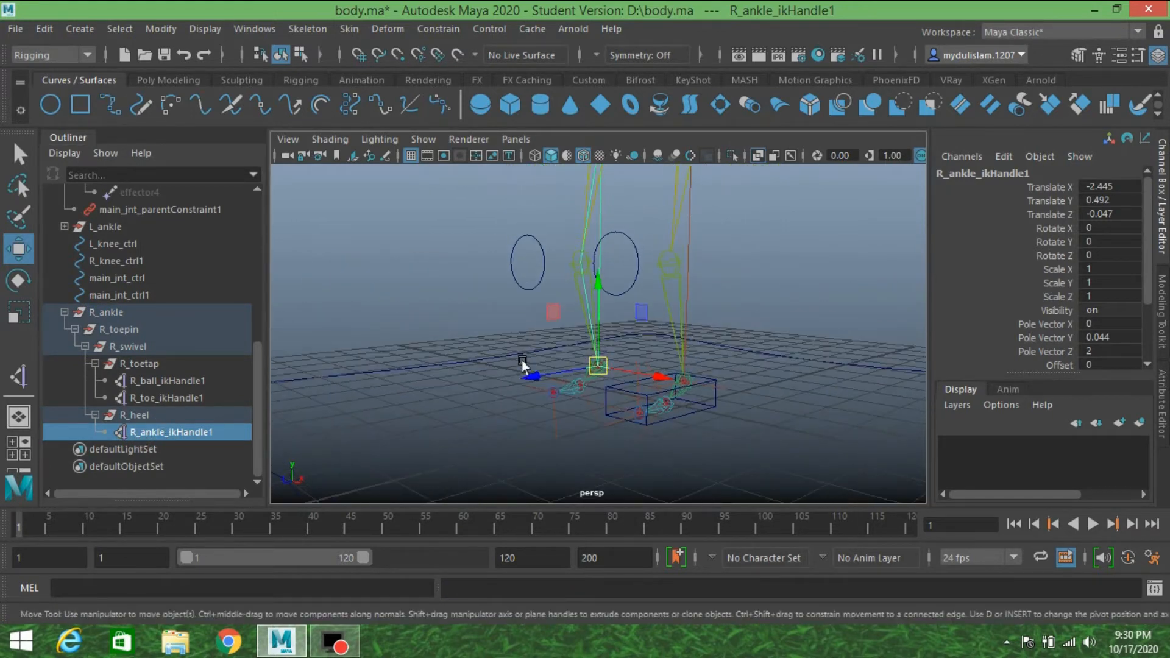
scroll(522, 365, up, 5)
alt+drag(523, 365, 532, 343)
scroll(512, 356, down, 8)
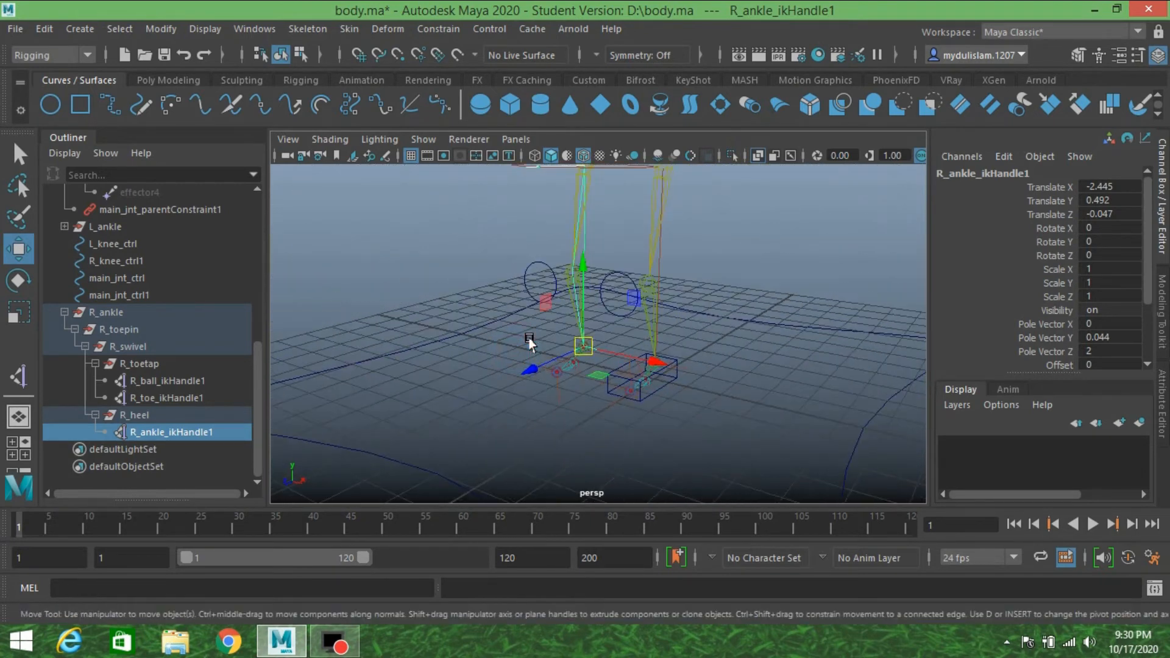
Review the groups nested in R_ankle from R_toepin down to R_heel, and collapse R_toetap and R_heel
click(106, 317)
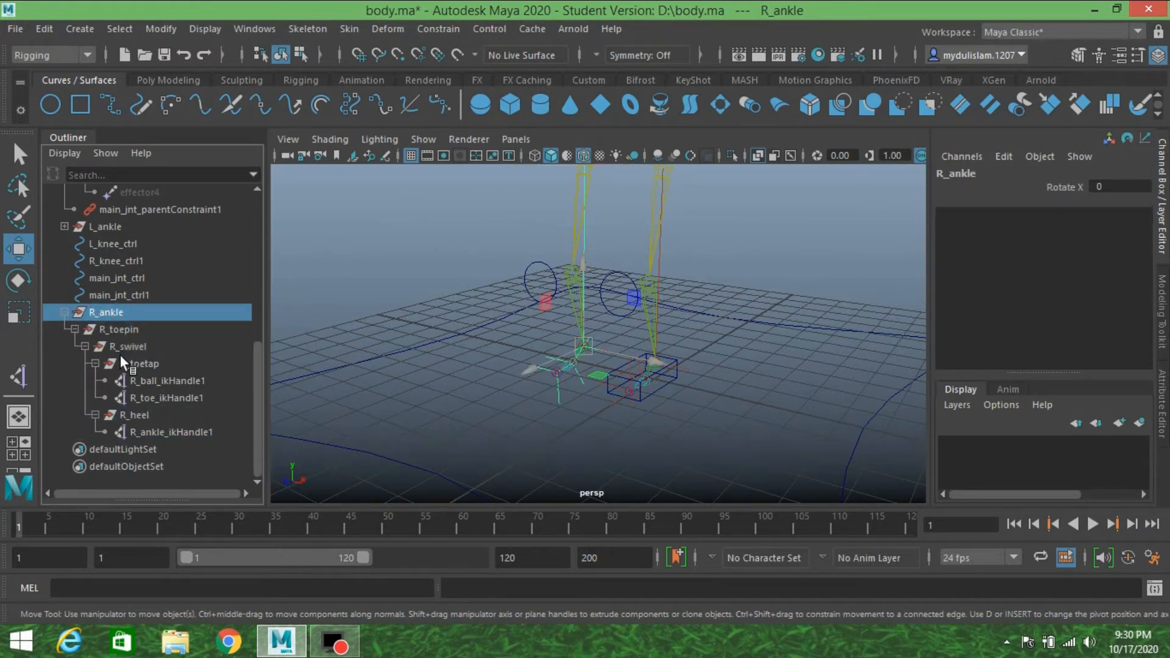
click(112, 332)
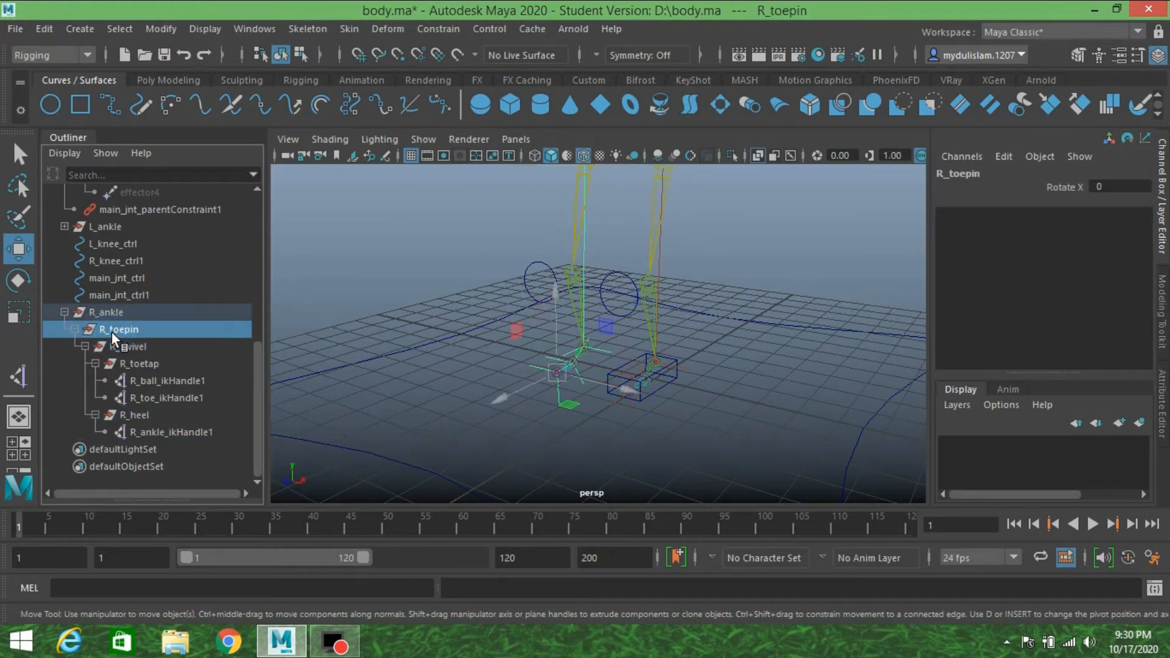
click(129, 347)
click(138, 362)
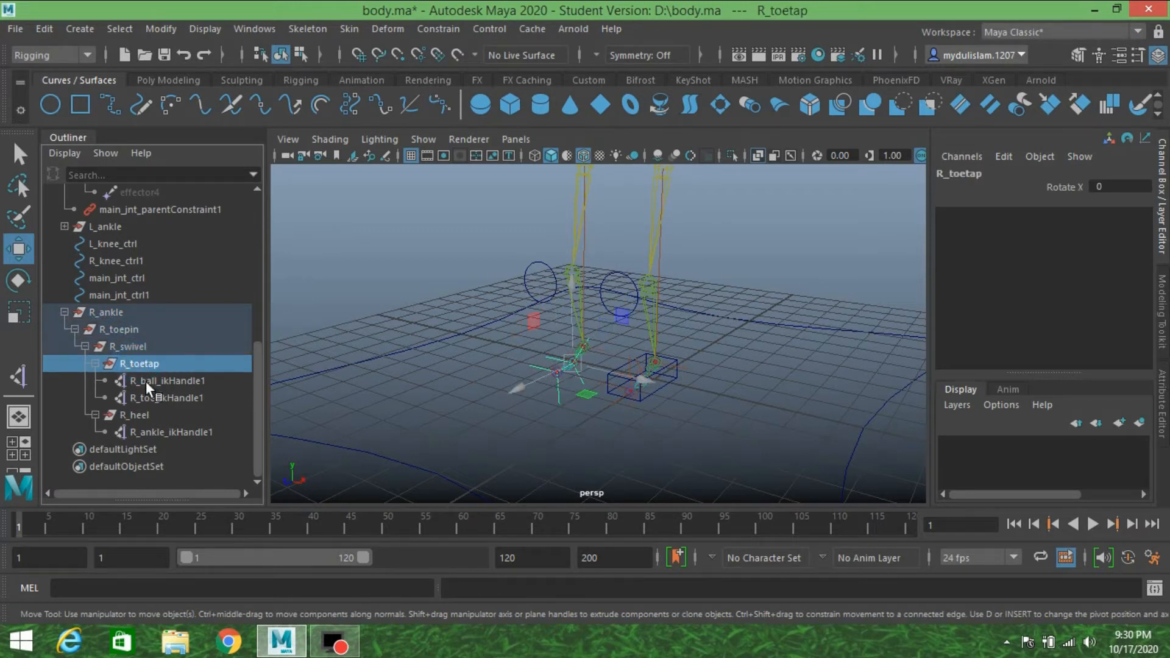
click(96, 364)
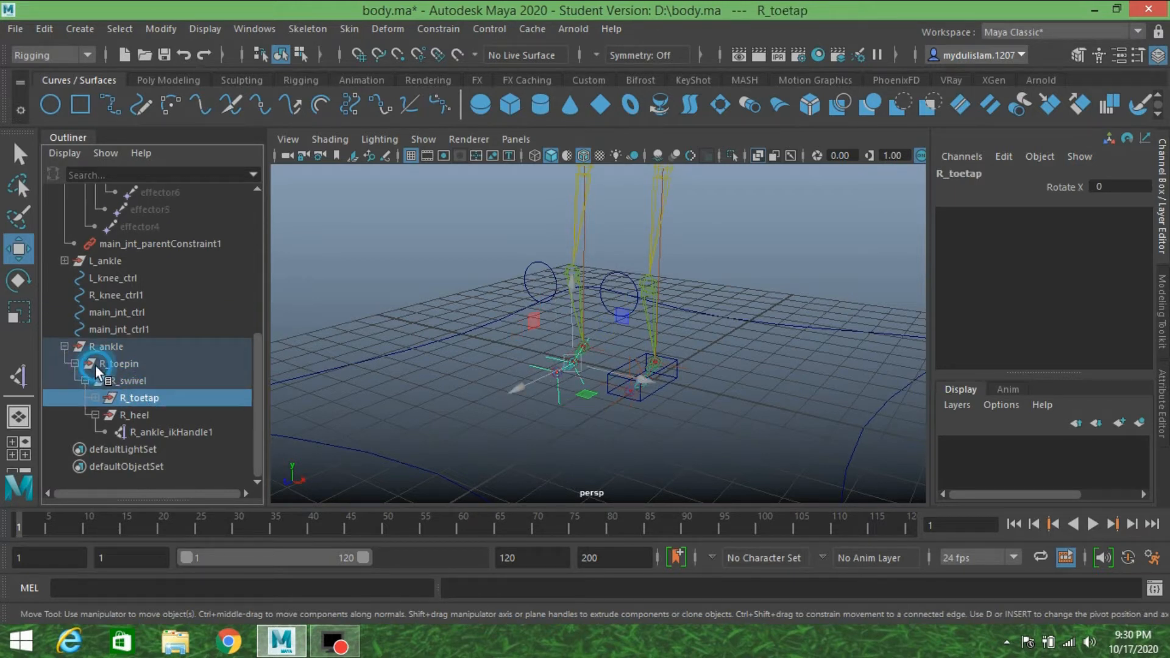
click(96, 414)
click(124, 432)
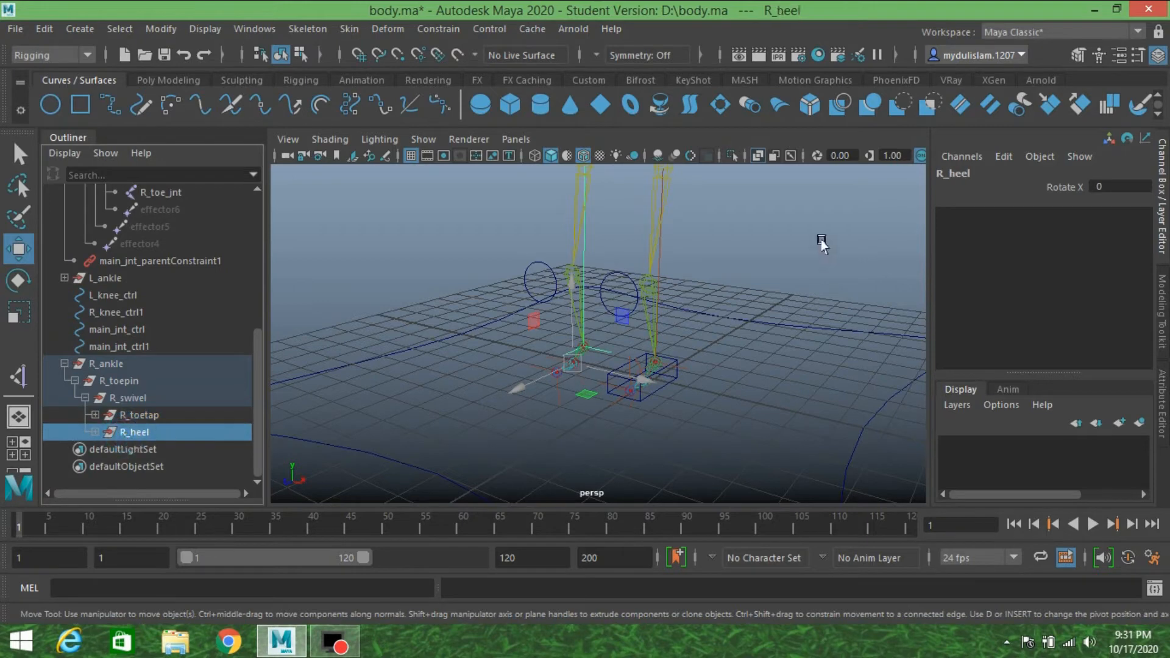
Copy the name of the L_knee_ctrl curve and put the curve into its own group
alt+middle_drag(611, 283, 595, 348)
scroll(595, 346, down, 3)
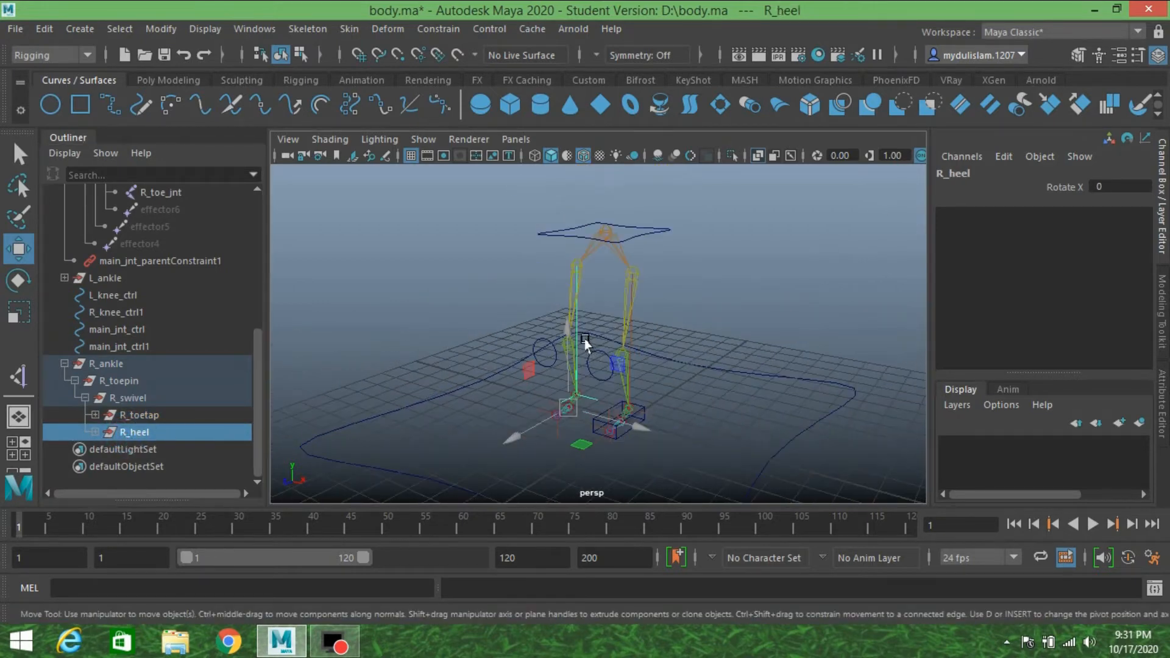
alt+drag(586, 343, 530, 356)
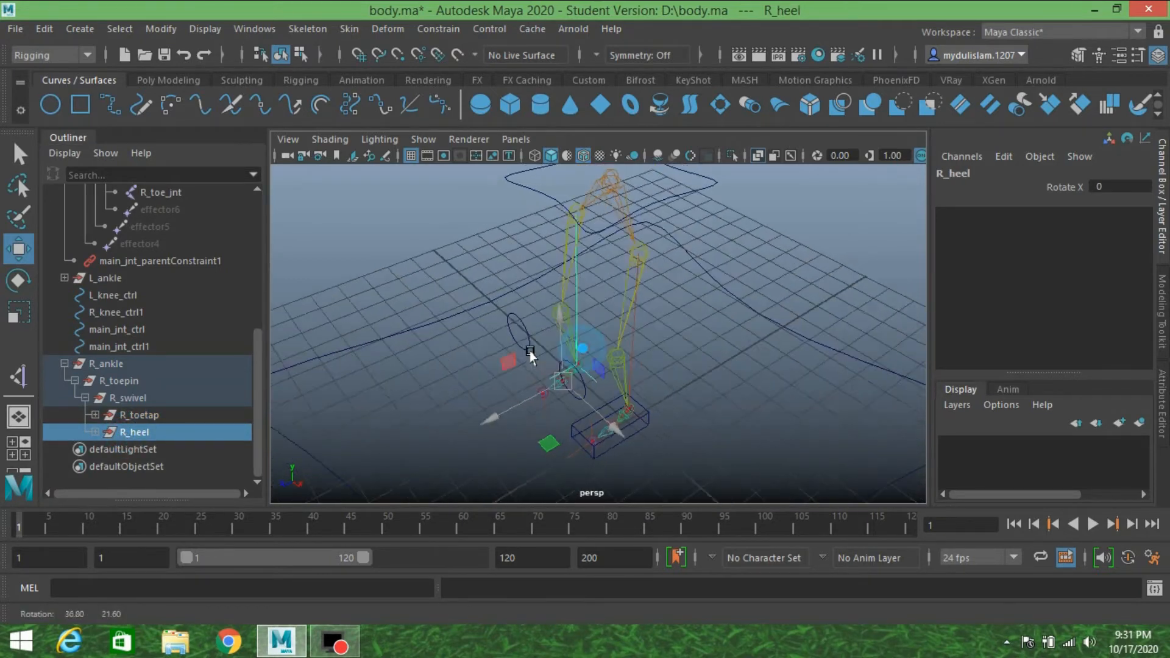
alt+right_drag(530, 355, 533, 242)
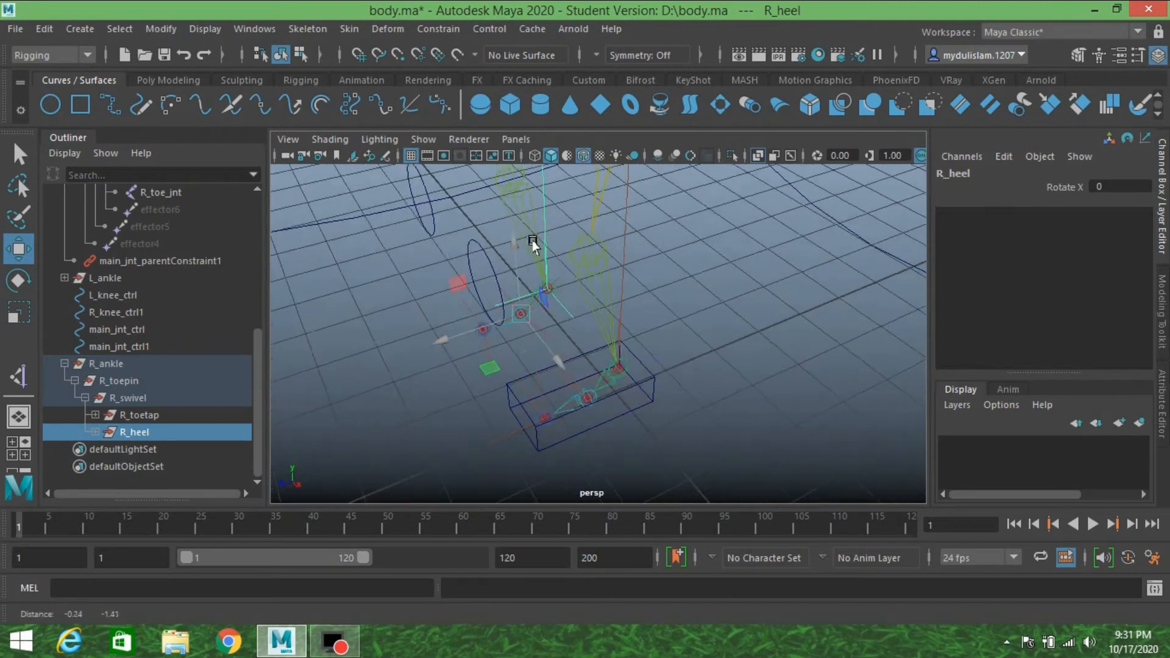
alt+drag(532, 242, 608, 328)
alt+right_drag(609, 328, 615, 348)
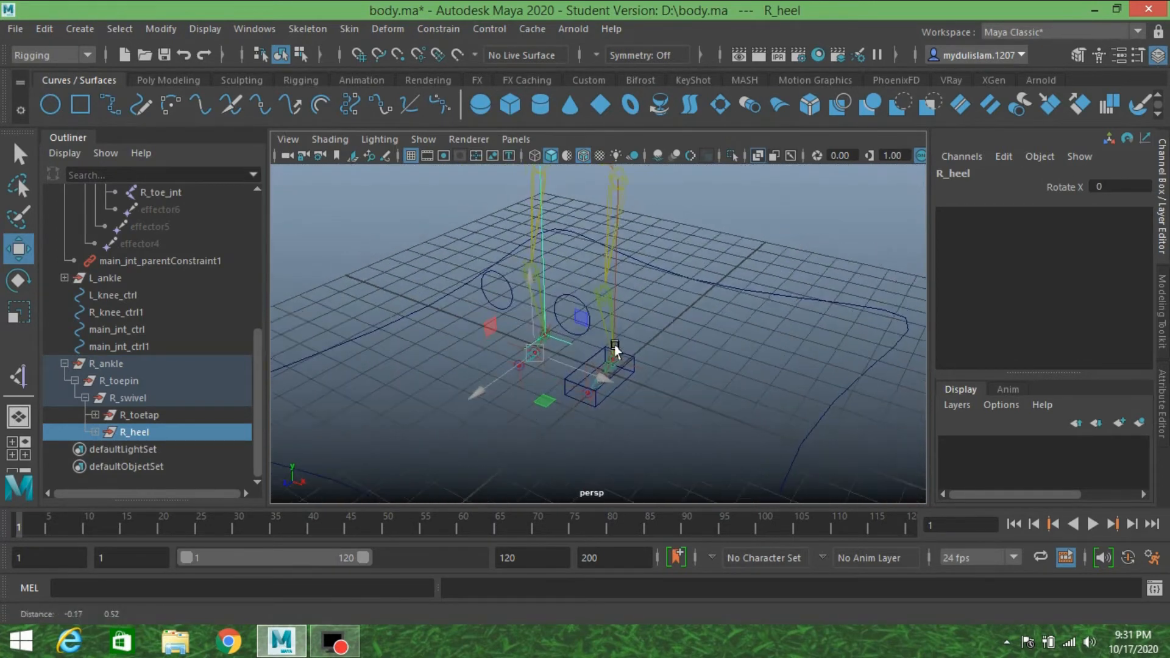
scroll(615, 345, up, 5)
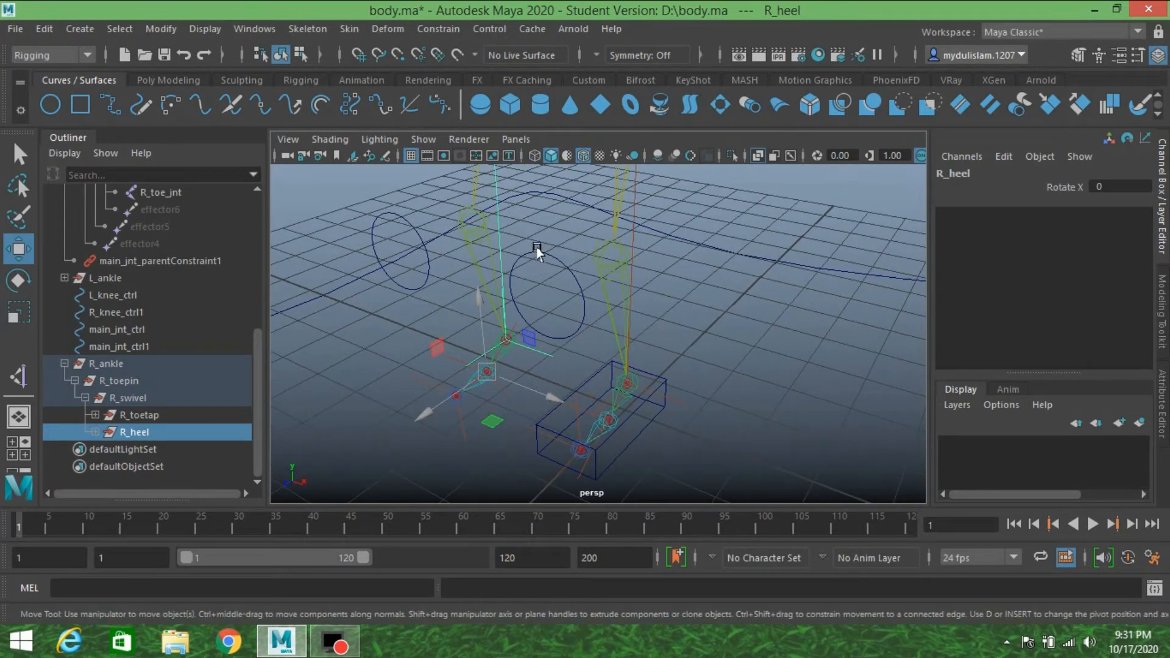
click(537, 251)
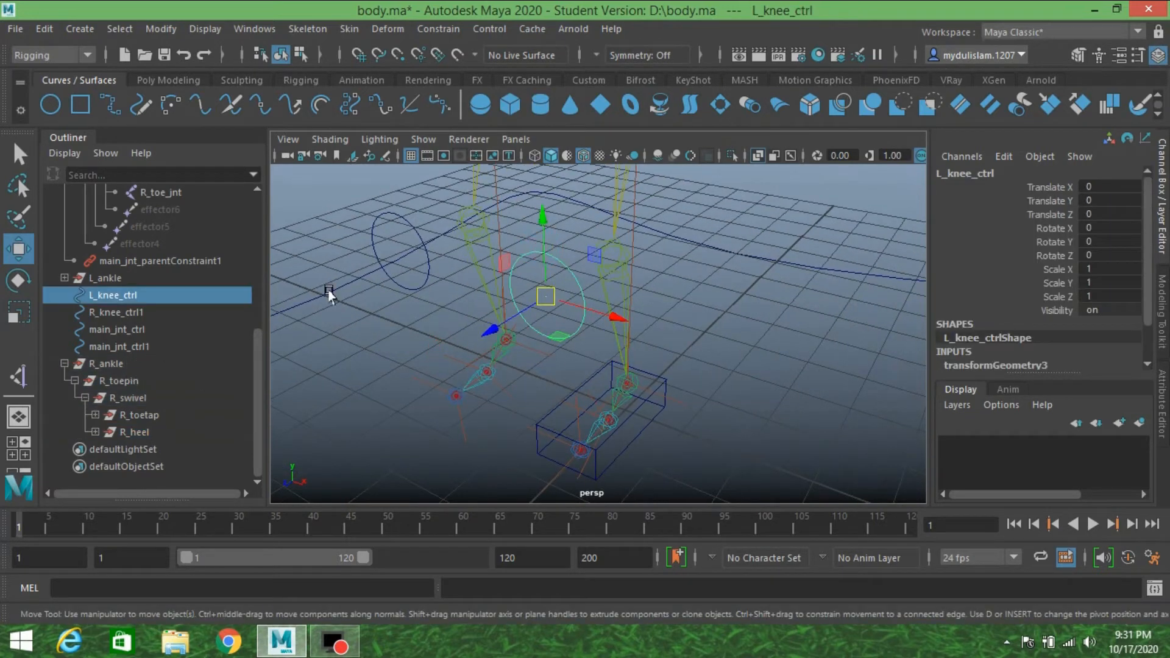
double_click(127, 297)
key(ctrl+c)
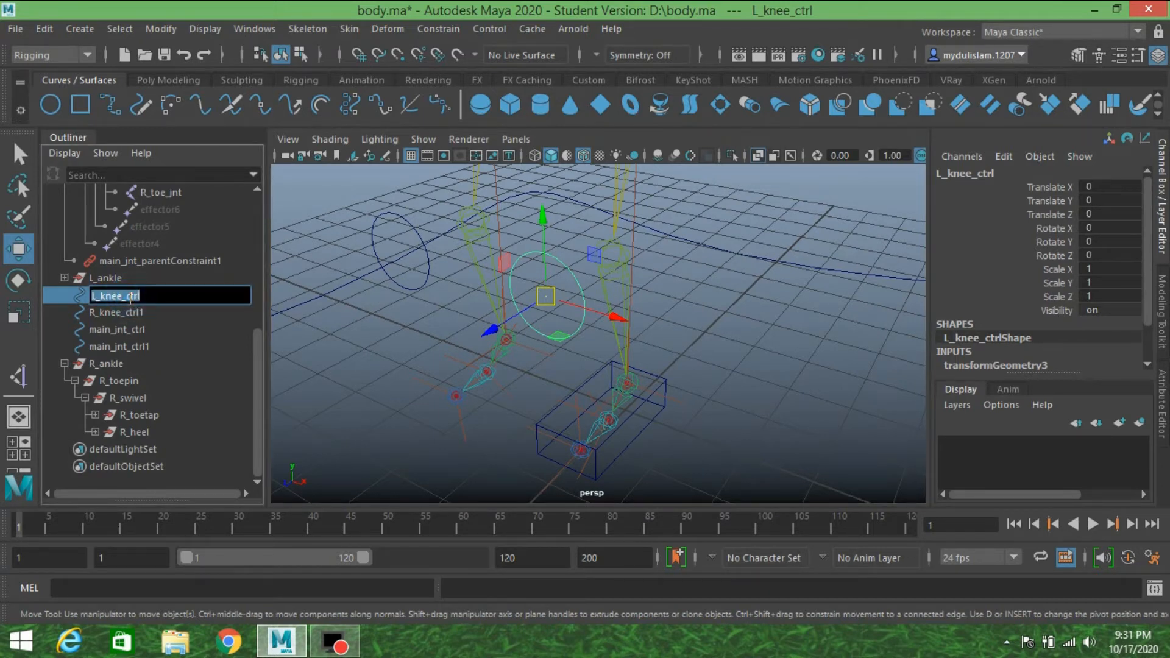
click(68, 298)
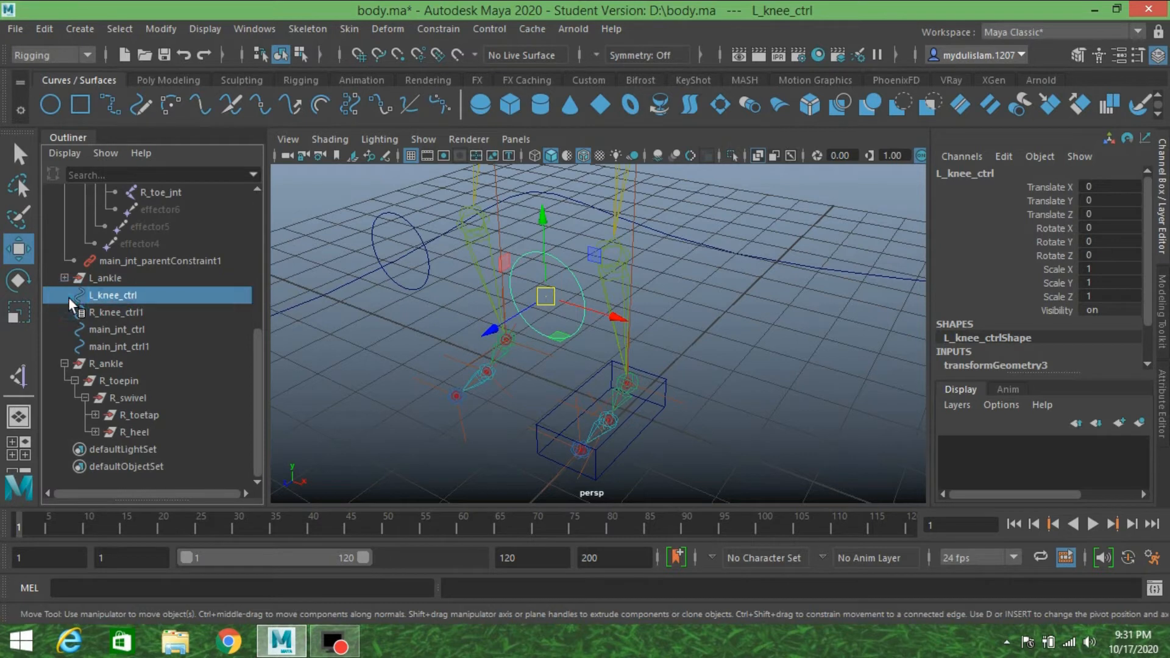
key(ctrl+g)
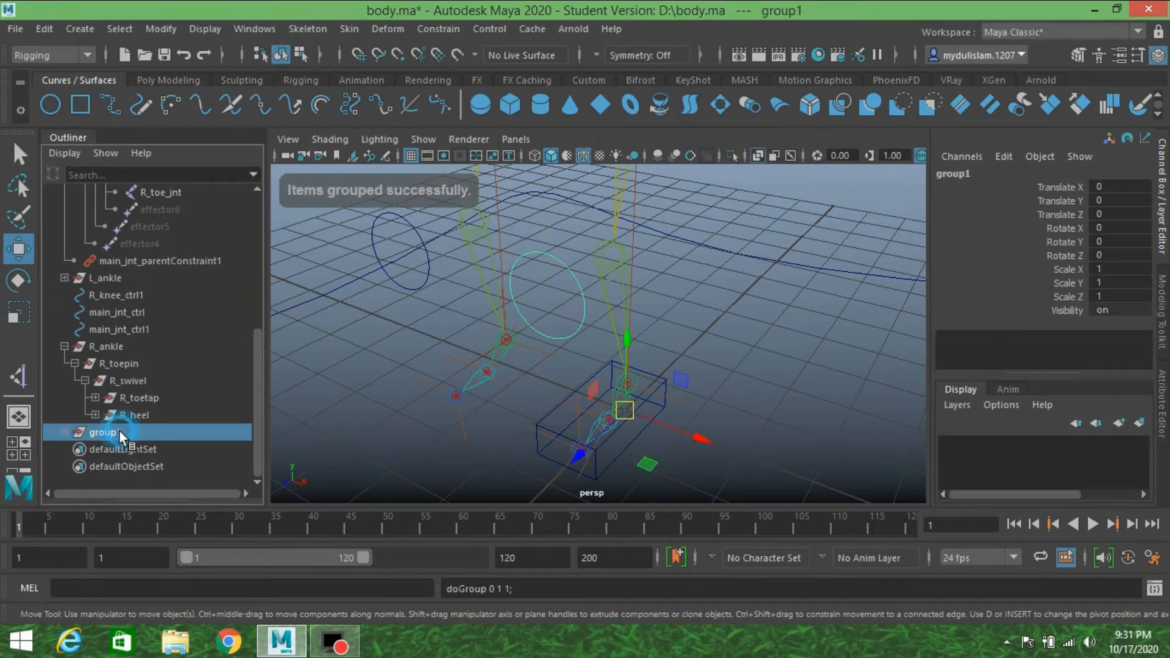
Rename the new knee control group as L_knee_ctrl_grp and center its pivot
double_click(119, 431)
key(ctrl+v)
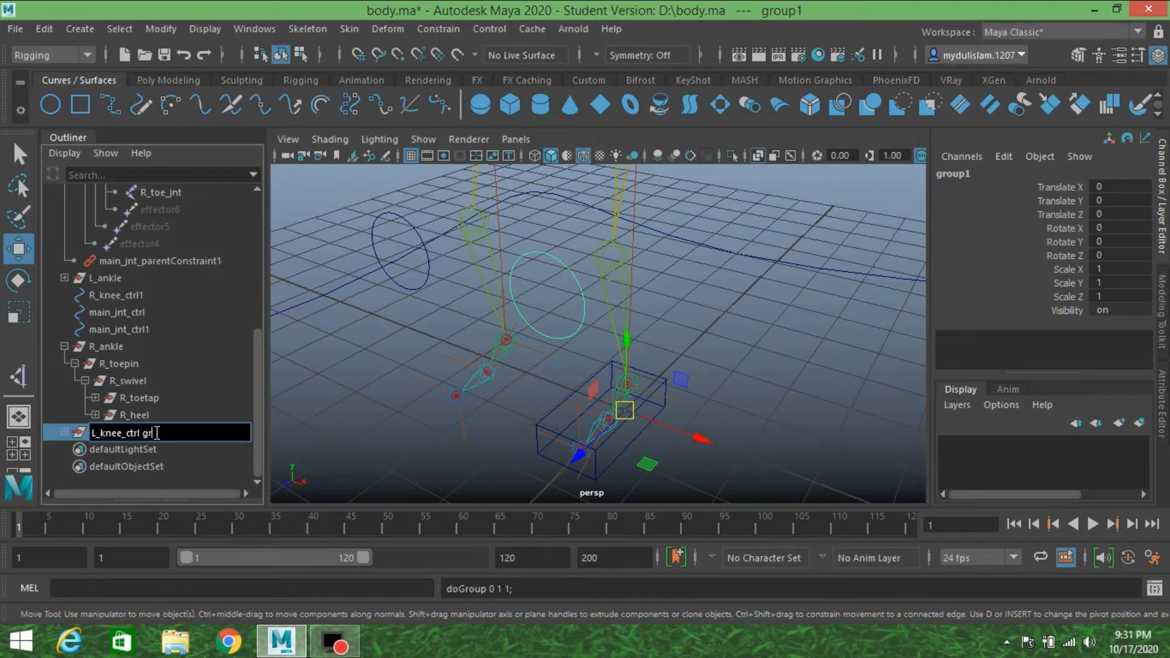
text(grp)
key(Return)
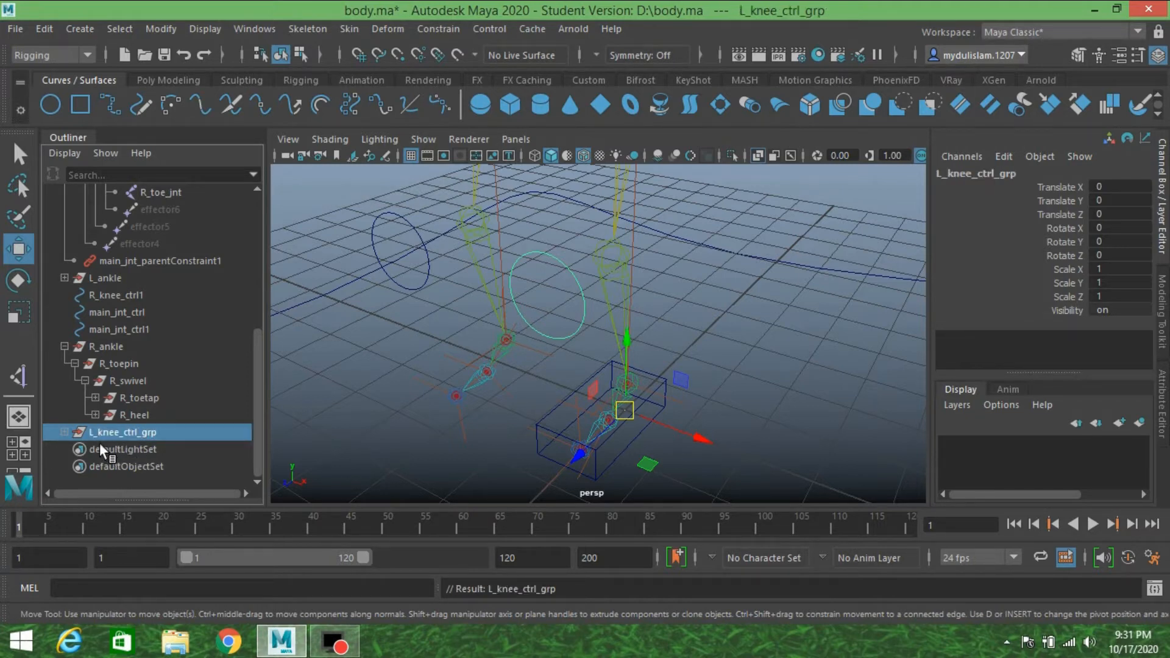
click(159, 28)
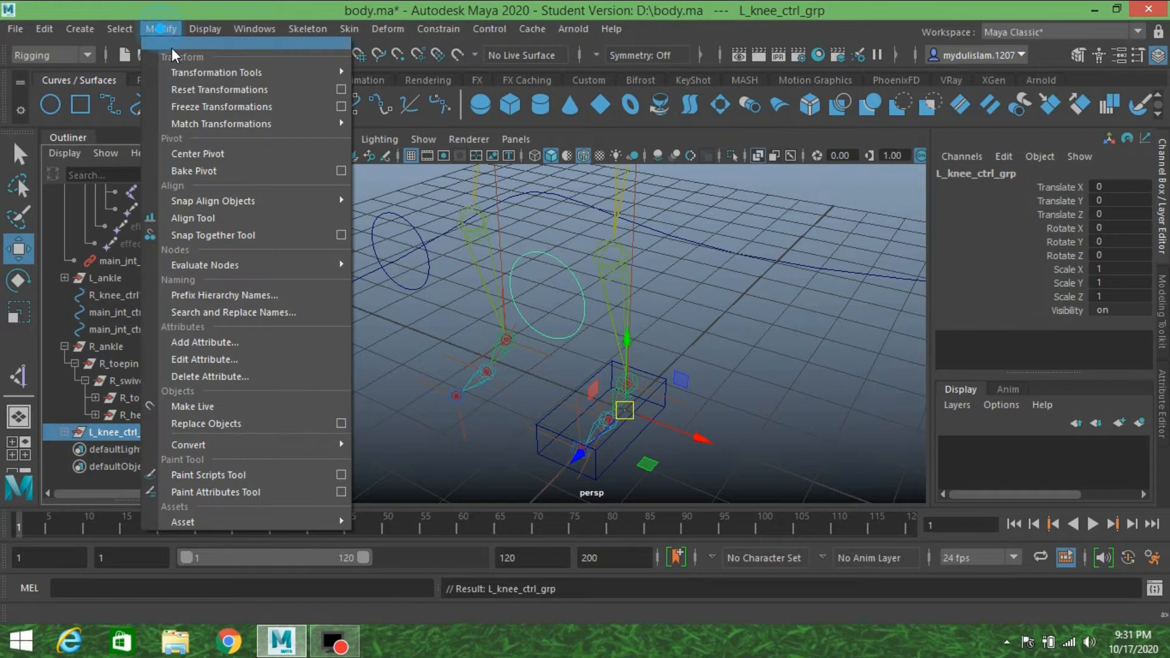
click(213, 153)
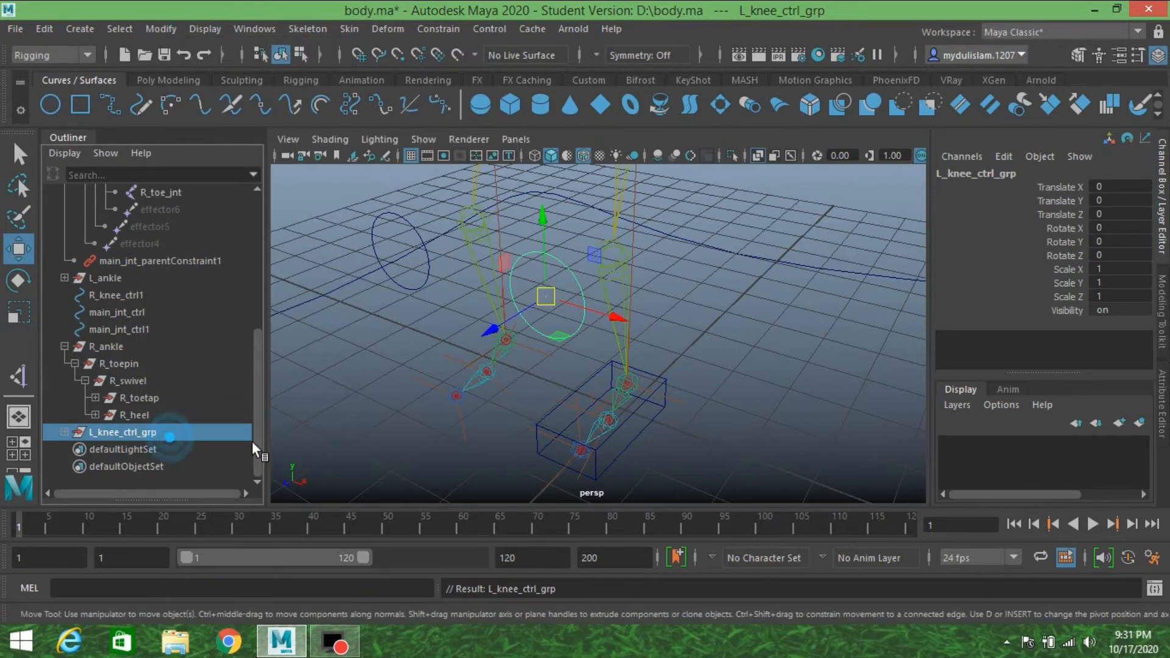
Apply a Pole Vector constraint from L_knee_ctrl_grp to L_ankle_ikHandle1
alt+drag(396, 409, 620, 397)
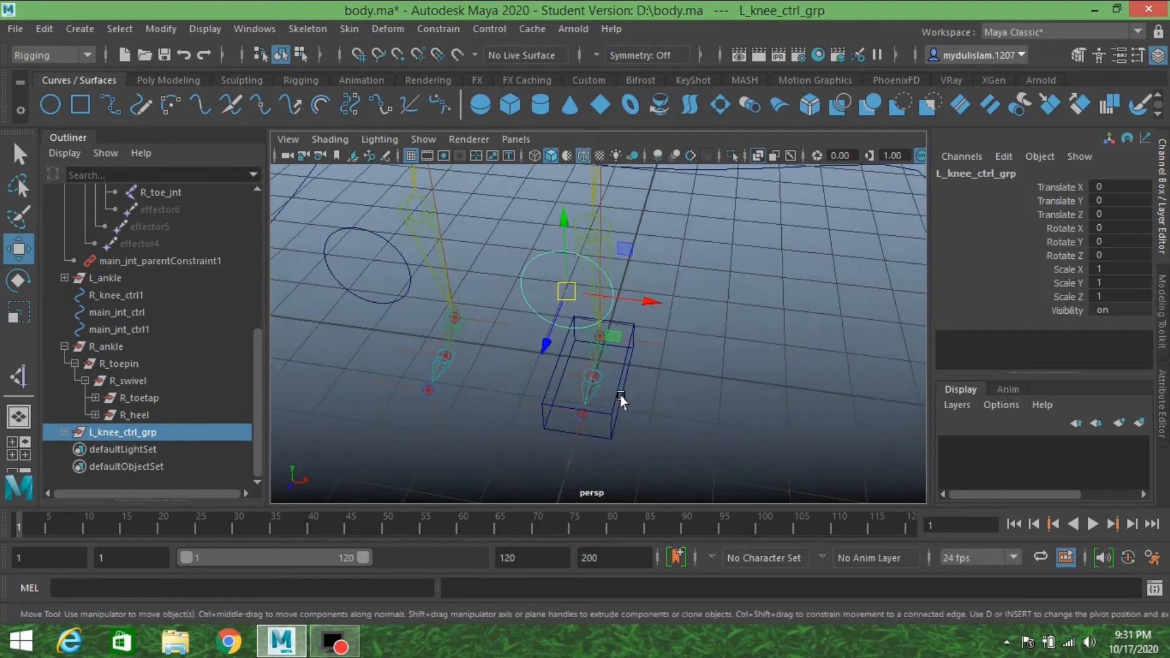
drag(702, 405, 646, 329)
scroll(697, 398, down, 3)
alt+middle_drag(697, 398, 709, 440)
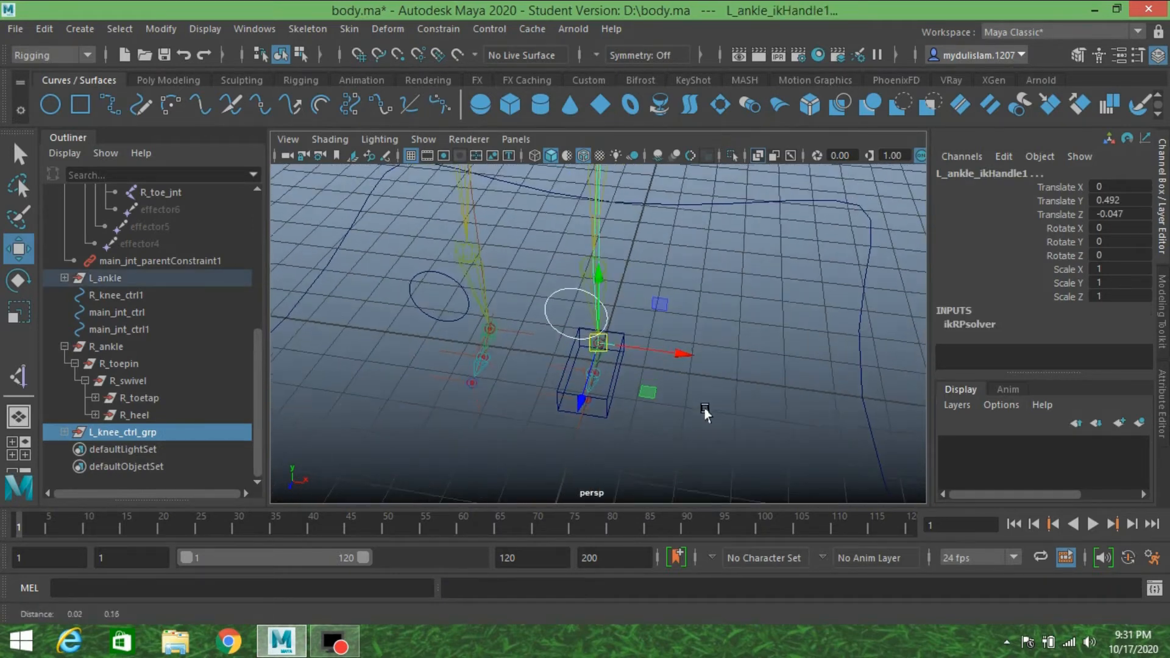
alt+drag(709, 440, 629, 404)
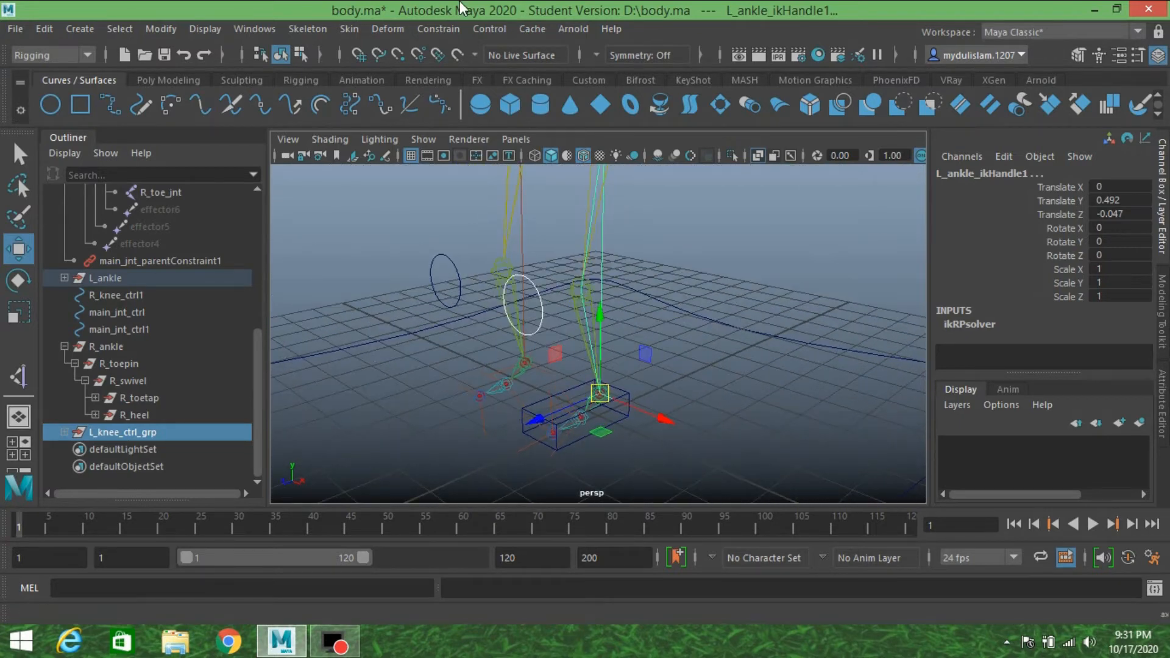
click(438, 27)
click(437, 21)
click(440, 27)
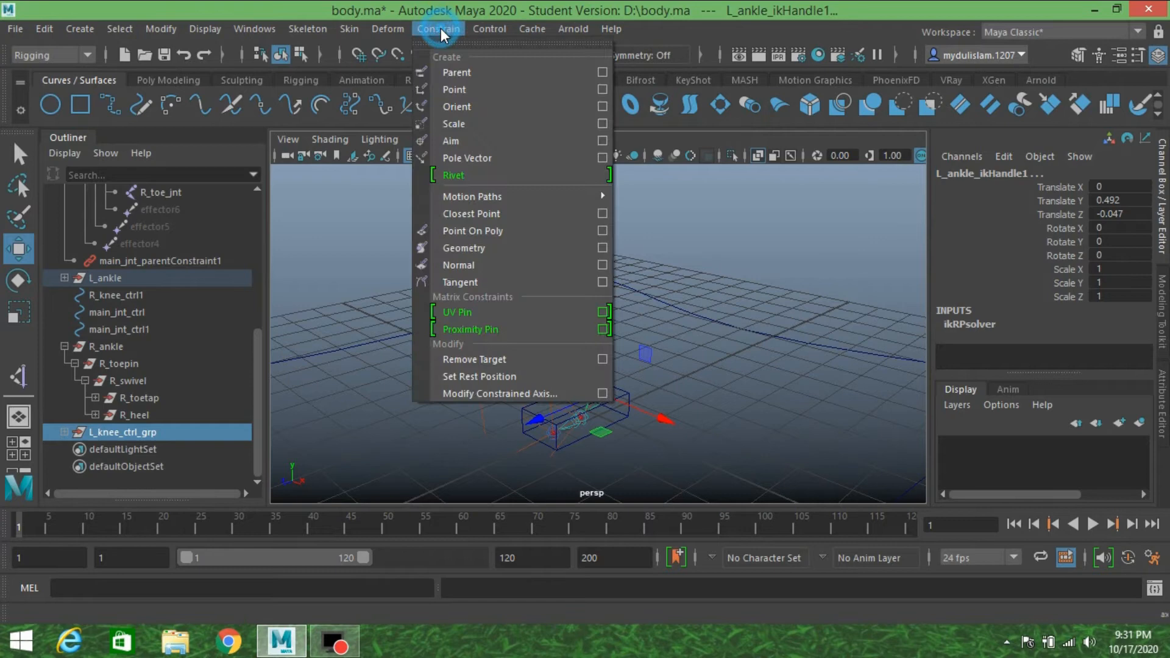
click(496, 158)
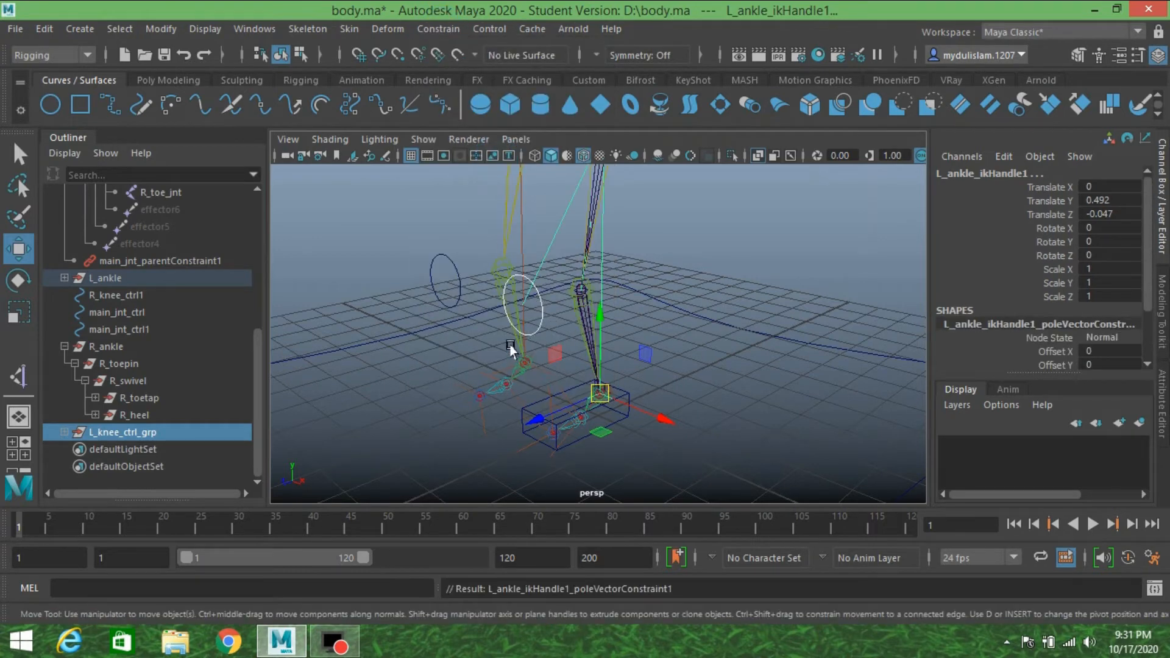
Copy the name of the R_knee_ctrl1 curve and put the curve into its own group
alt+drag(497, 335, 572, 309)
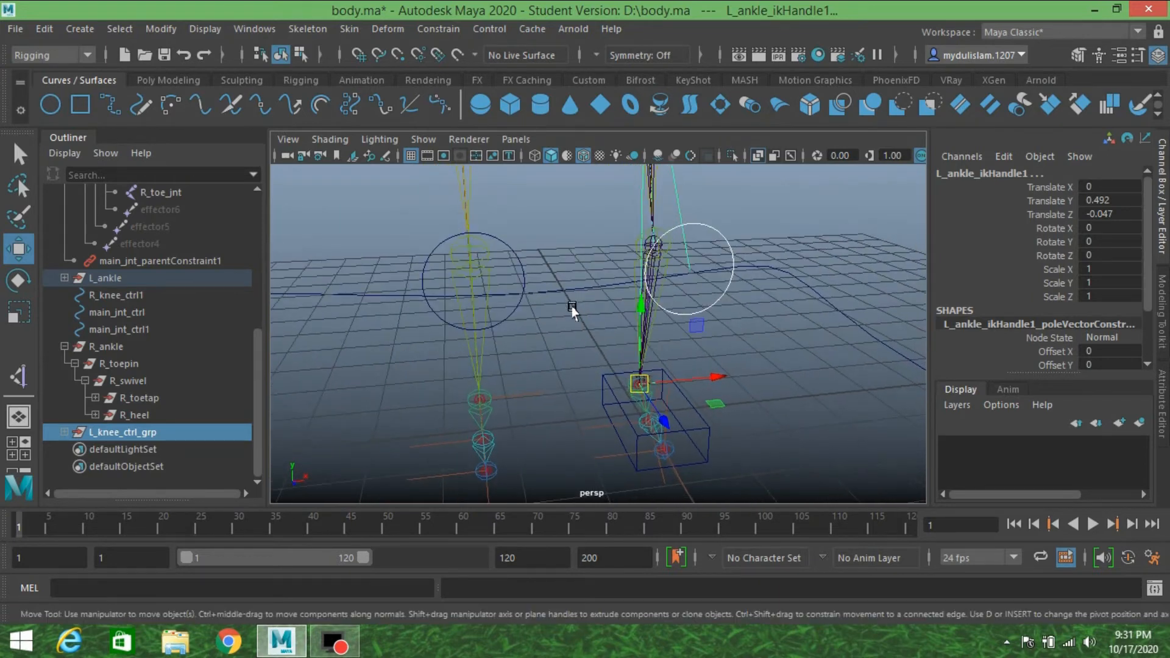
click(521, 273)
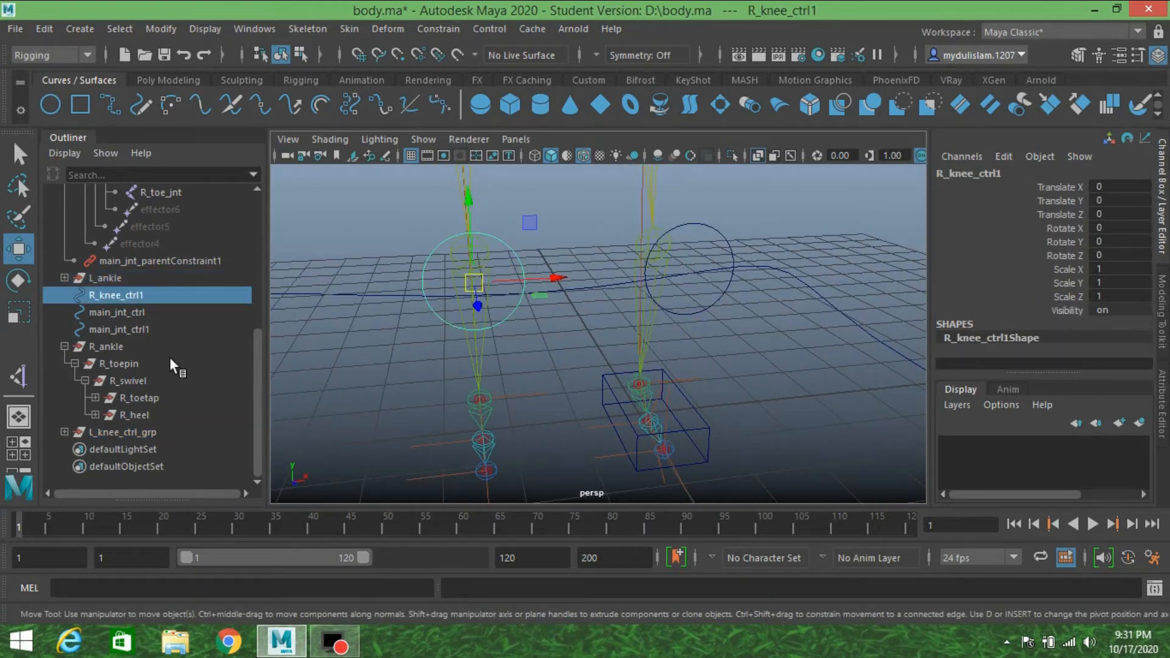
double_click(126, 294)
key(ctrl+c)
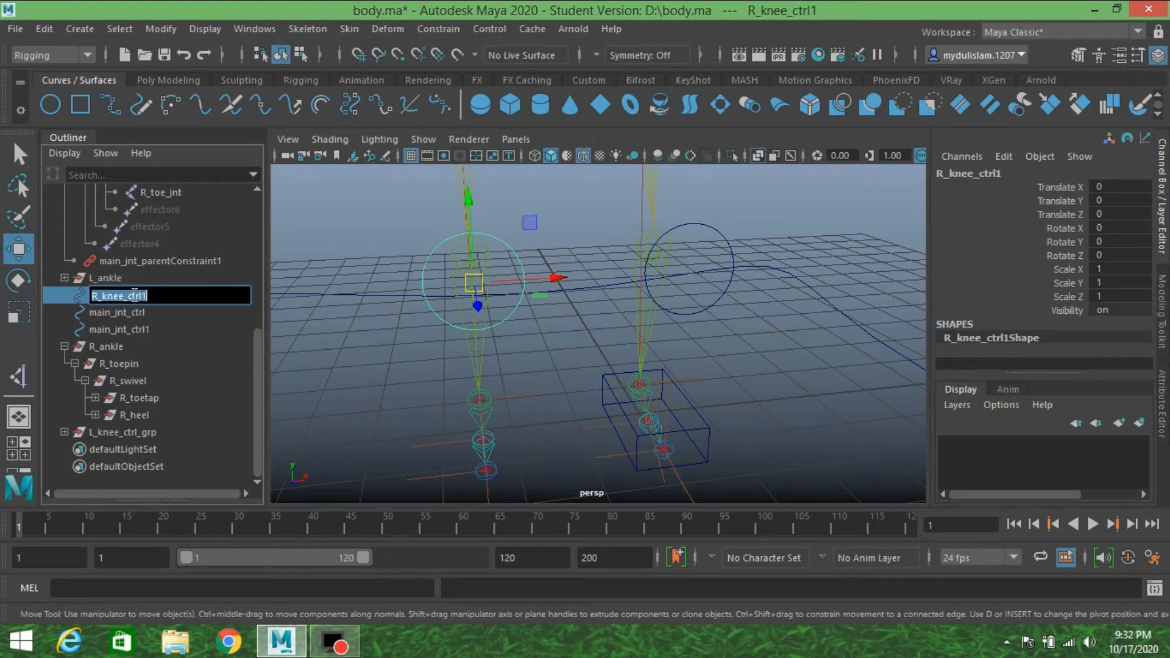
click(85, 297)
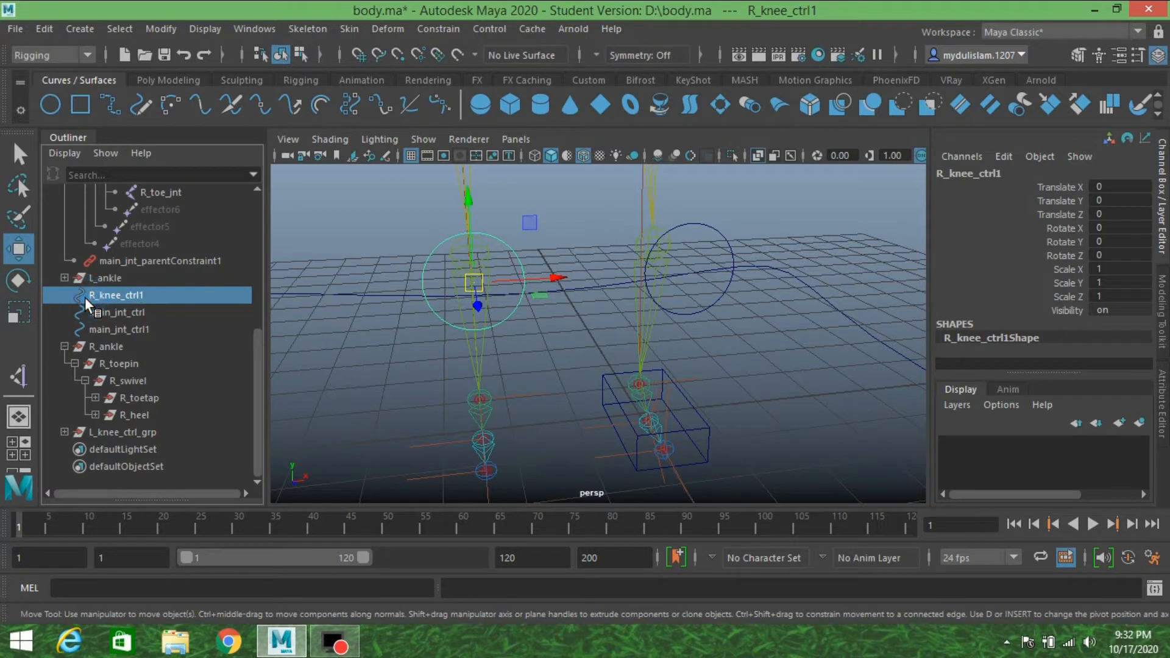
key(ctrl+g)
Rename the new right knee group as R_knee_ctrl_grp and center its pivot
double_click(110, 431)
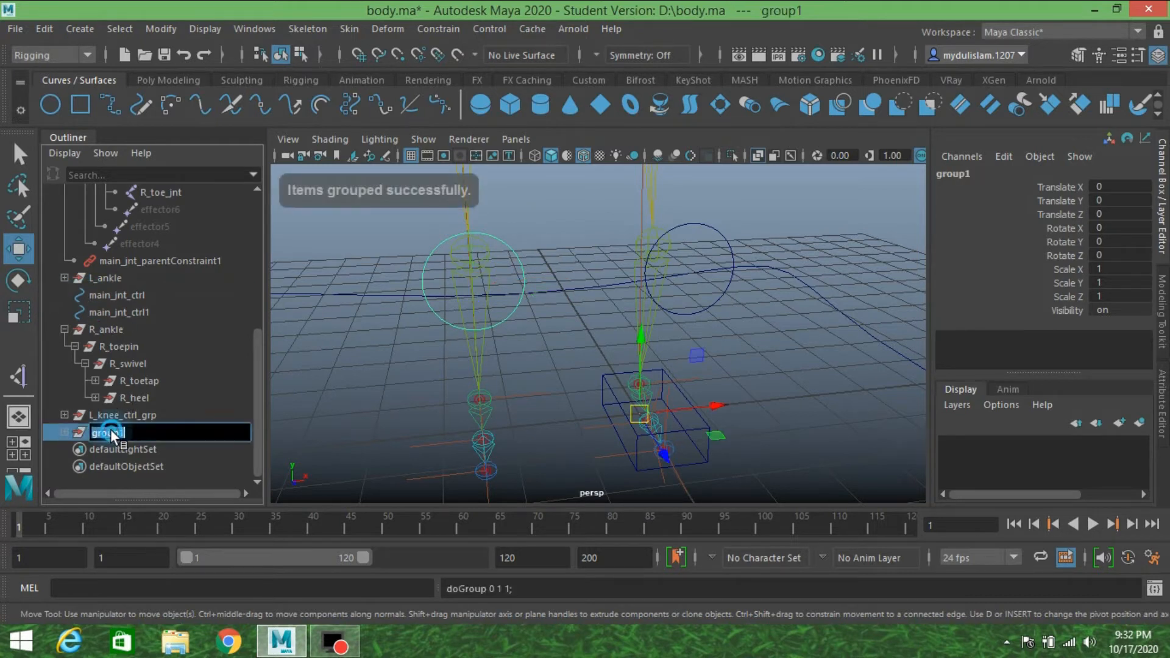
key(ctrl+v)
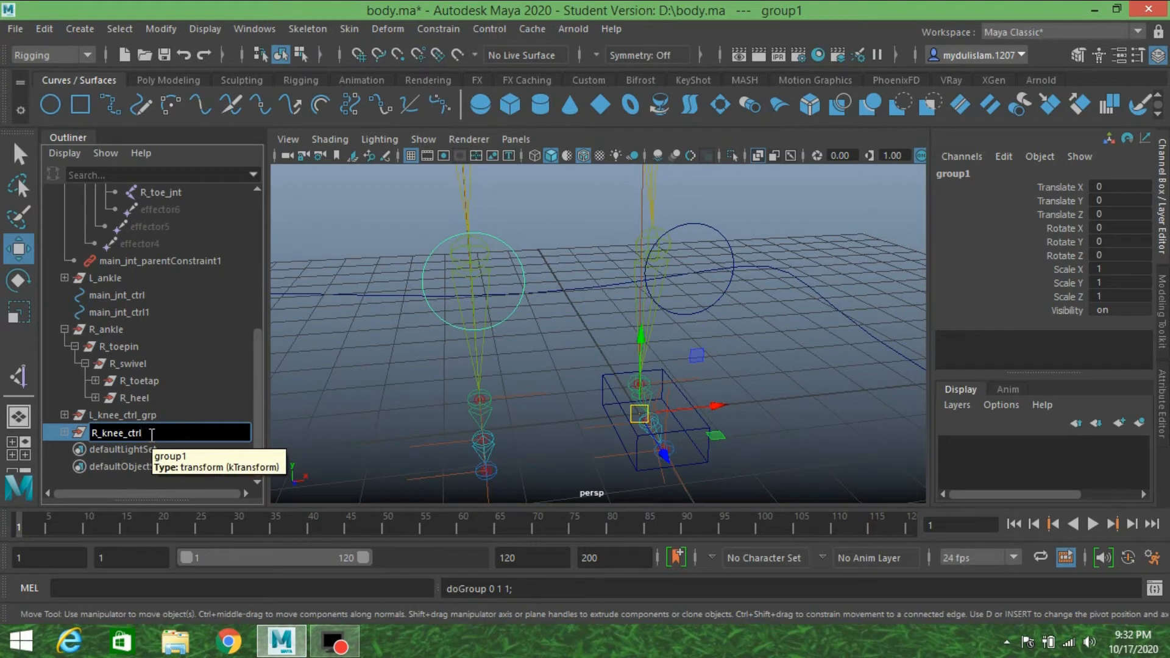
text(_grp)
key(Return)
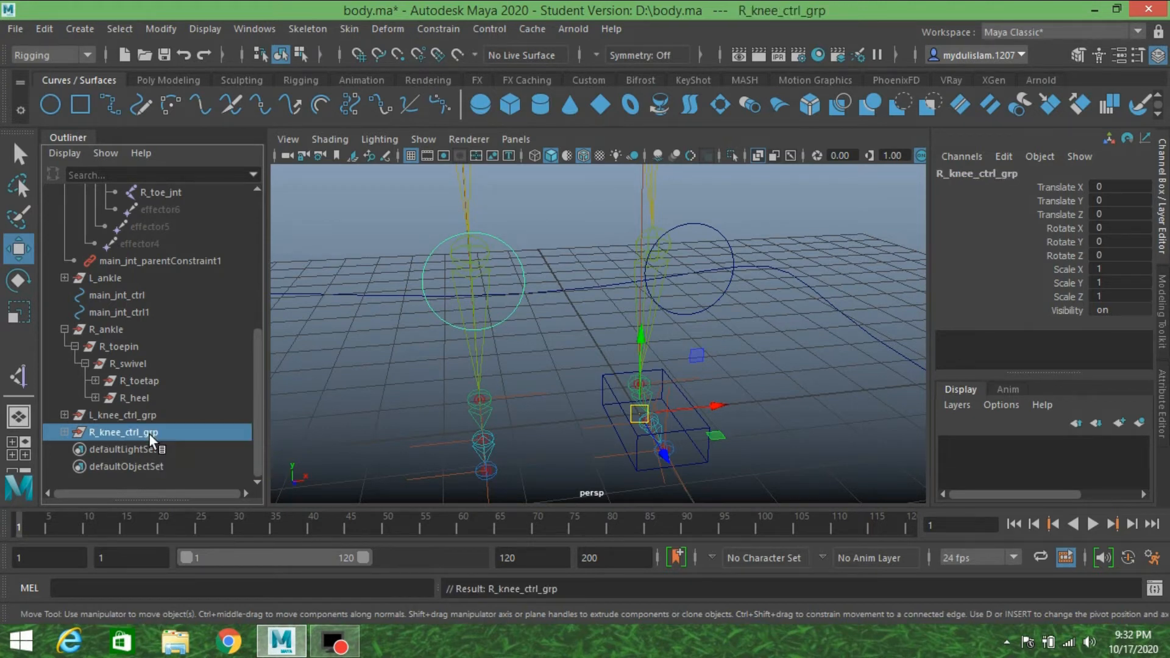
click(160, 29)
click(224, 160)
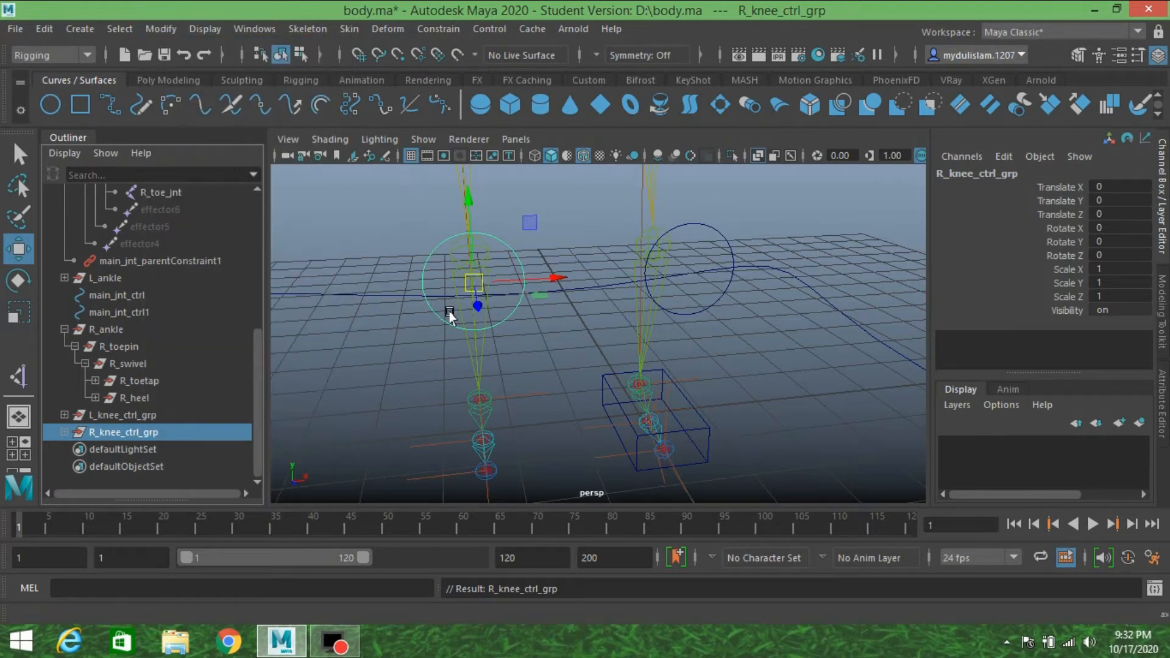
Apply a Pole Vector constraint from R_knee_ctrl_grp to R_ankle_ikHandle1
alt+drag(449, 315, 546, 386)
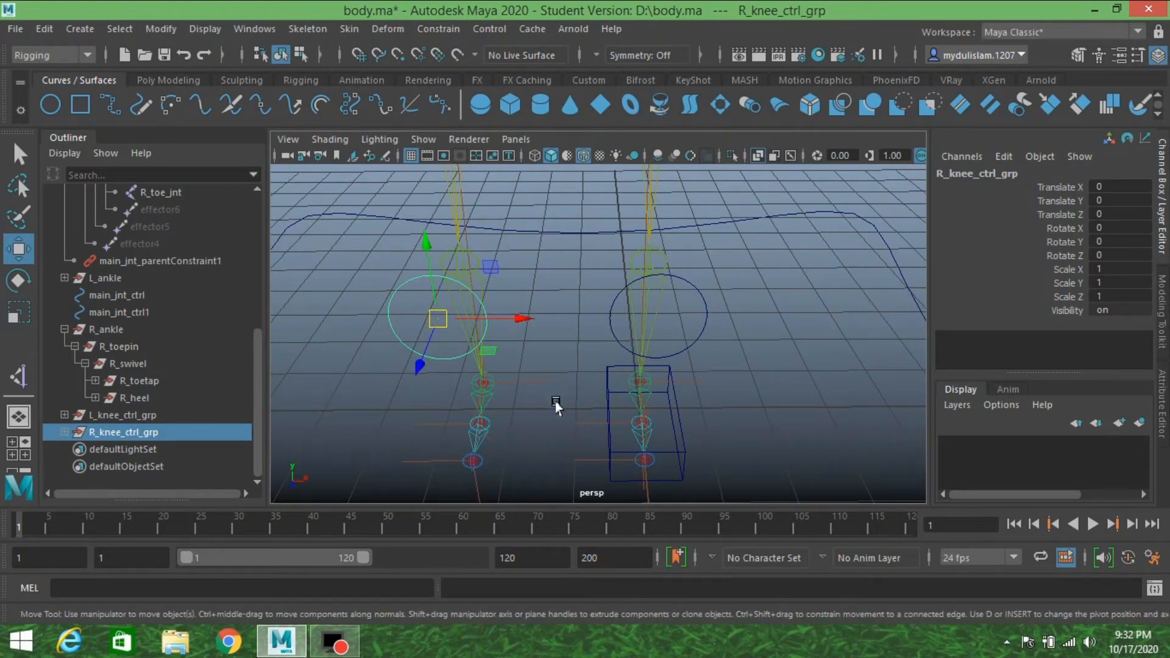
drag(555, 404, 535, 352)
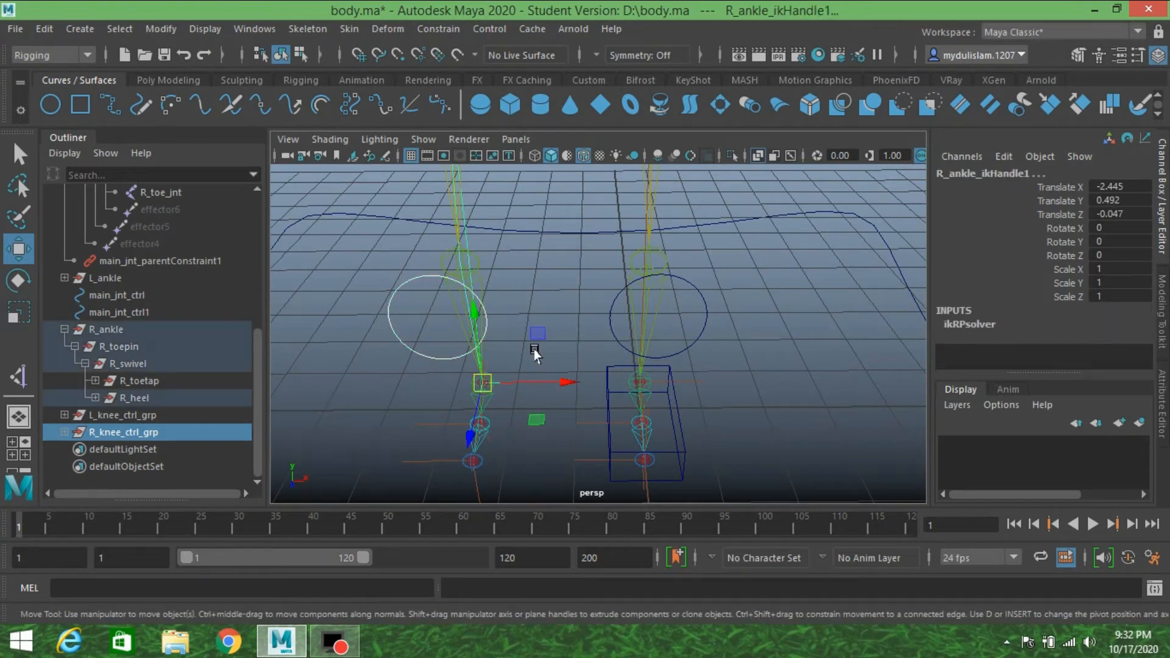
click(431, 28)
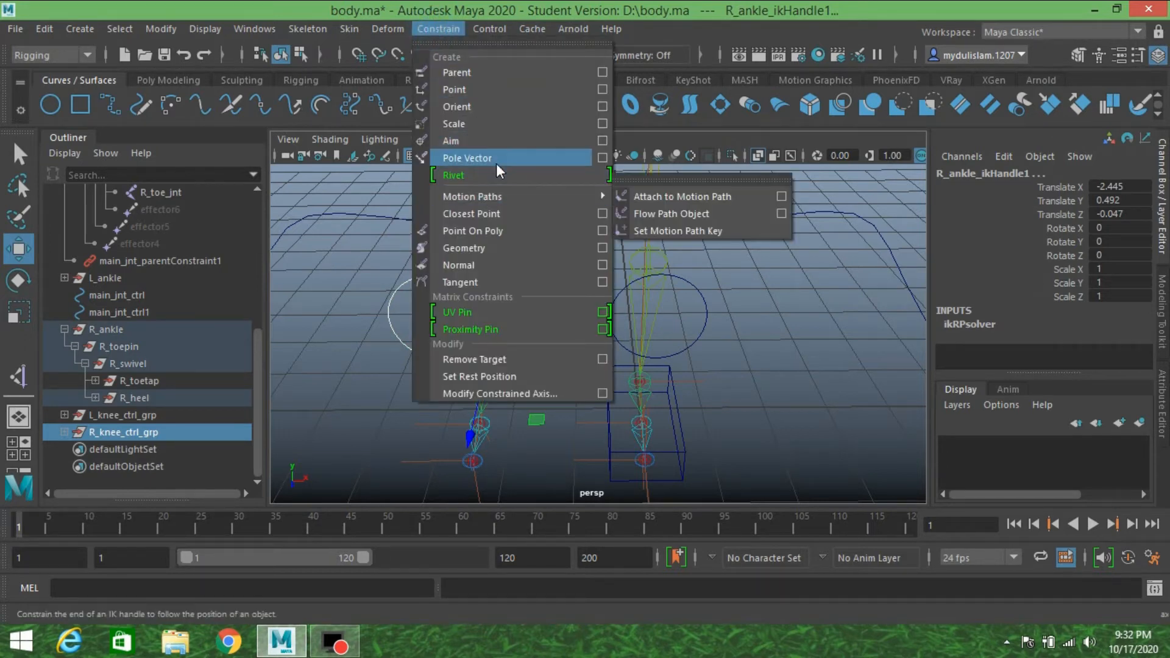
click(496, 160)
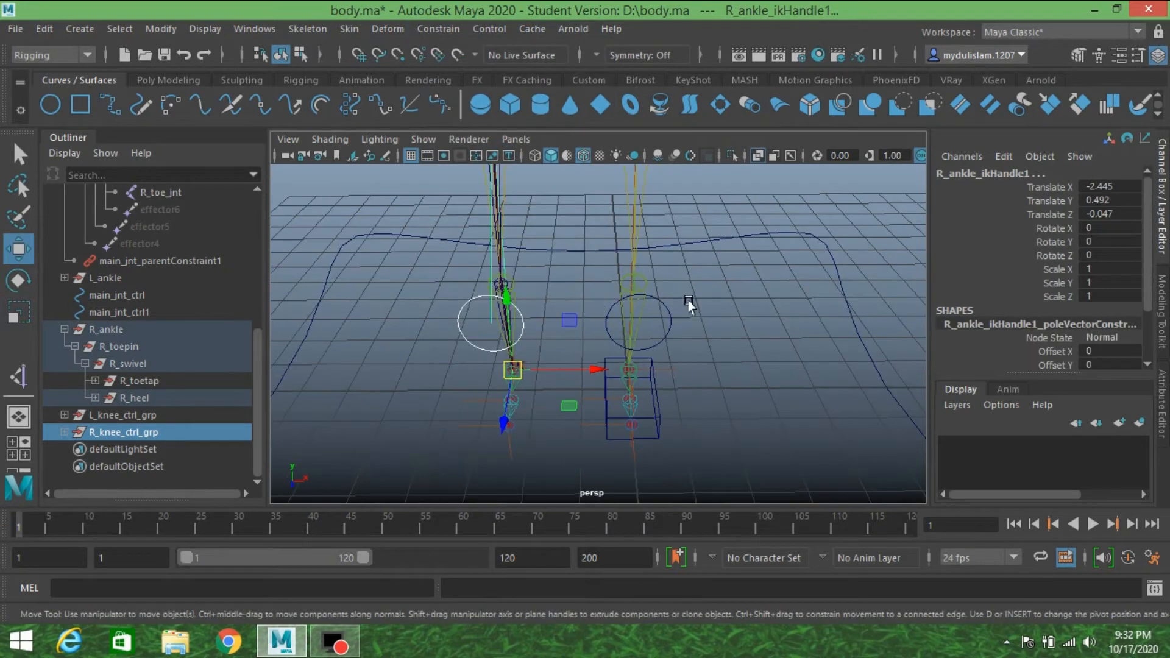
Test the right knee's response by moving the R_knee_ctrl1 curve sideways, and undo the move
alt+drag(689, 305, 656, 286)
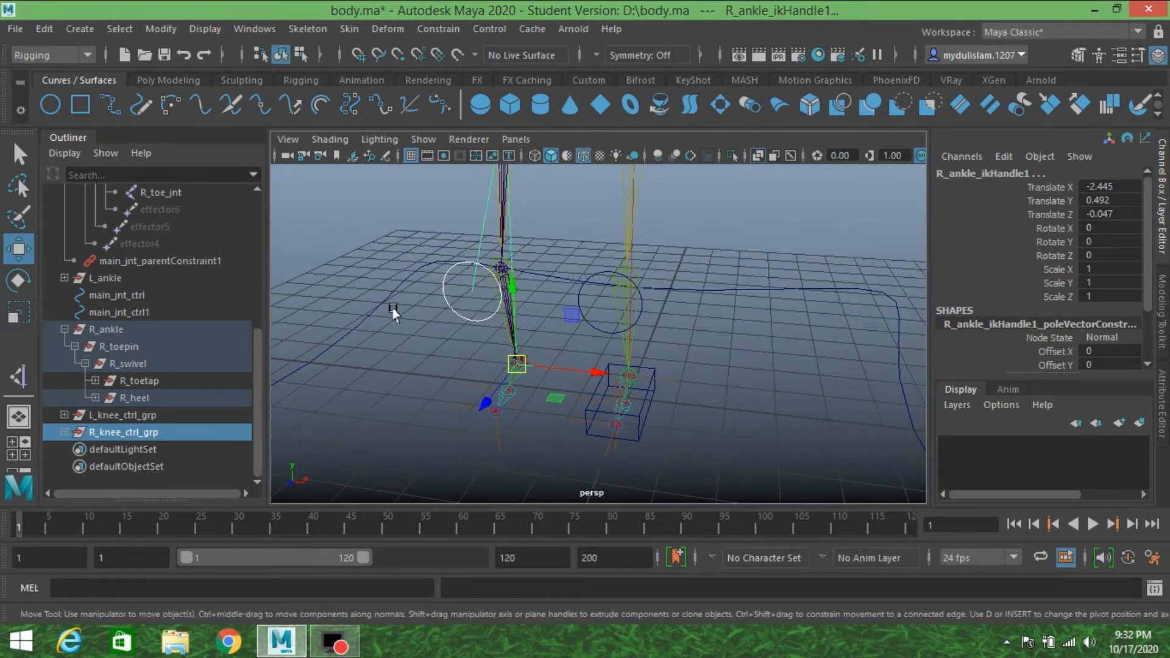
mouse_move(392, 308)
alt+mouse_down()
mouse_move(387, 319)
mouse_move(406, 313)
alt+mouse_up()
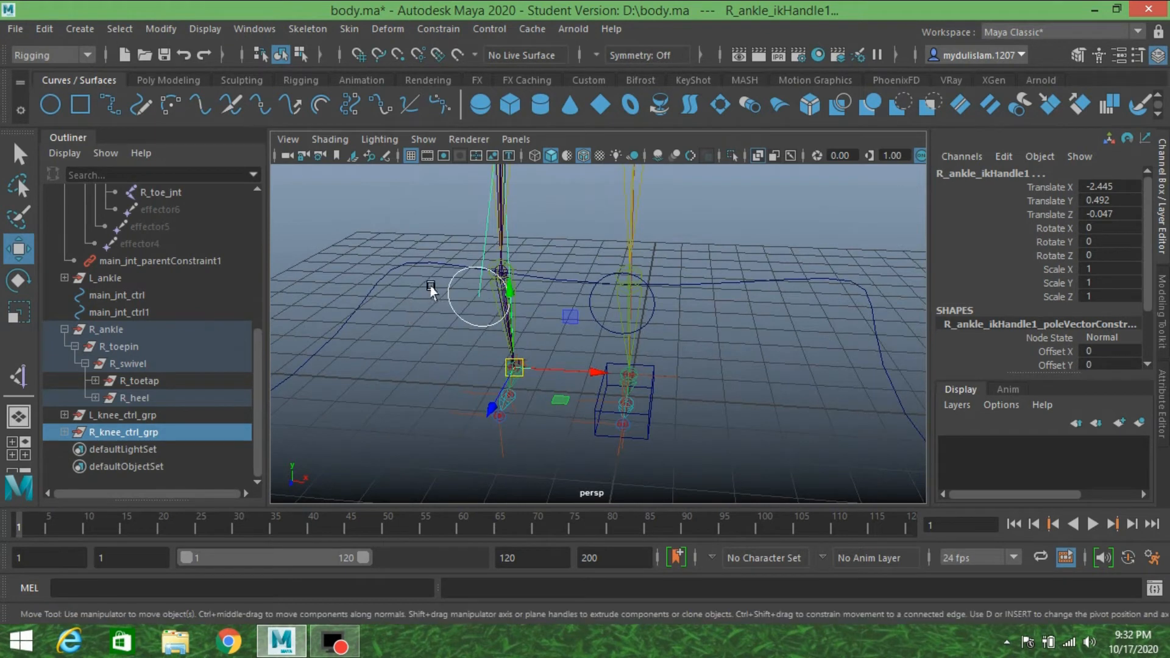
click(449, 299)
drag(538, 303, 486, 306)
key(ctrl+z)
scroll(491, 302, up, 5)
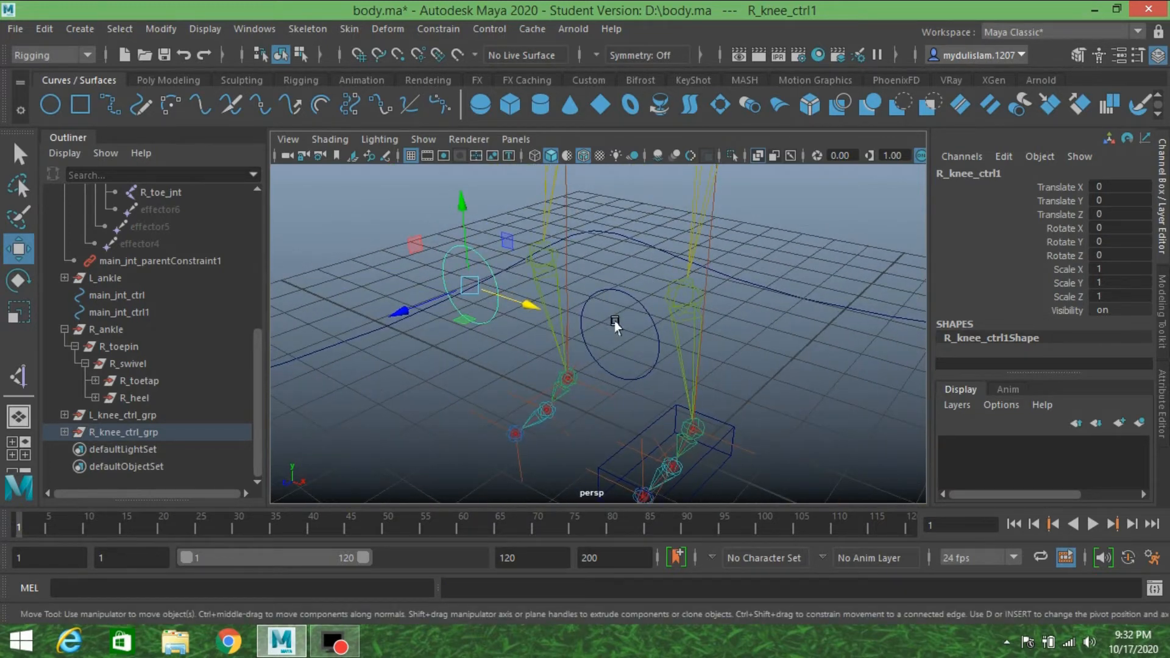
Test the left knee's response by moving the L_knee_ctrl curve along X, and undo the move
click(626, 287)
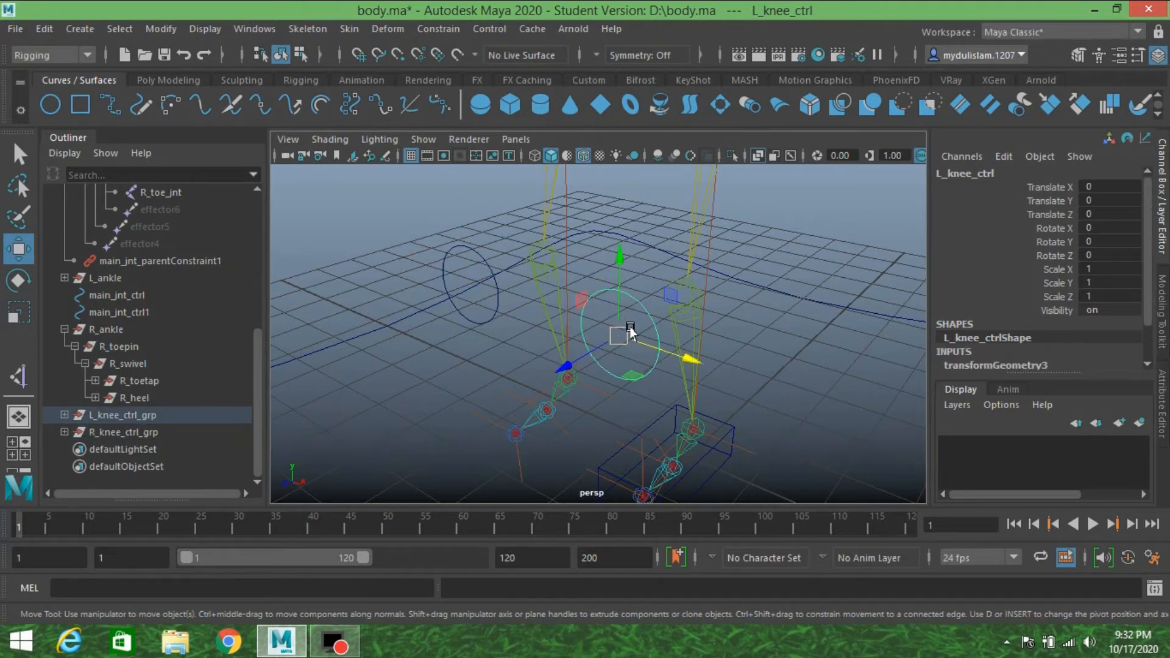
drag(689, 362, 751, 377)
key(ctrl+z)
scroll(740, 368, down, 5)
alt+middle_drag(737, 361, 732, 377)
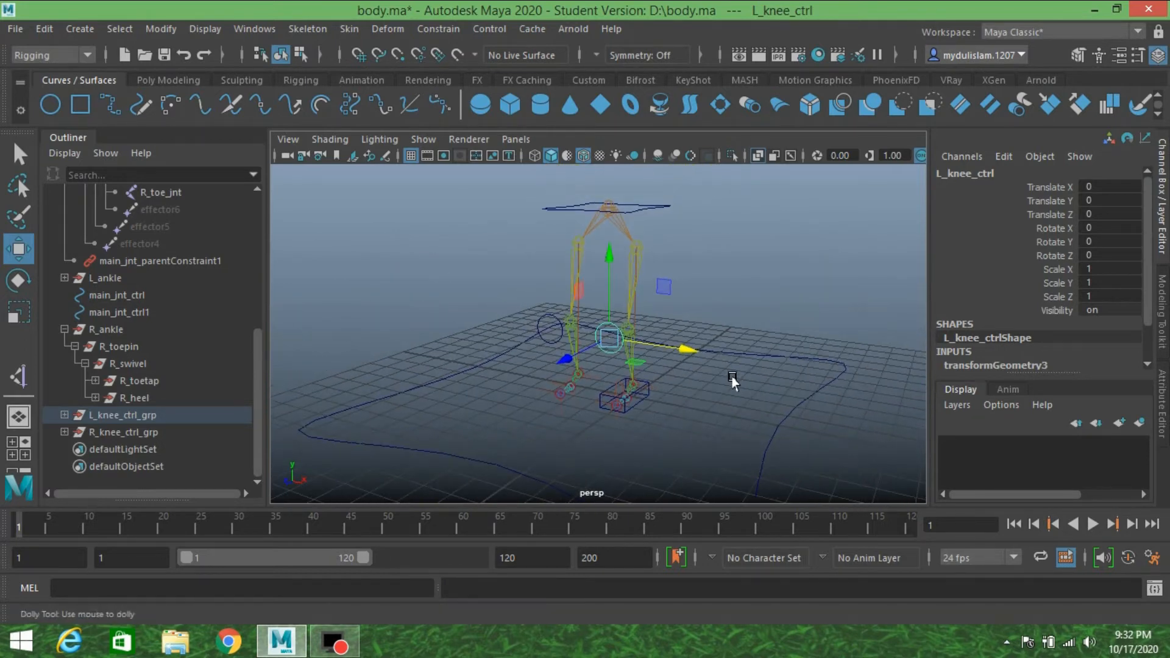
scroll(731, 369, up, 5)
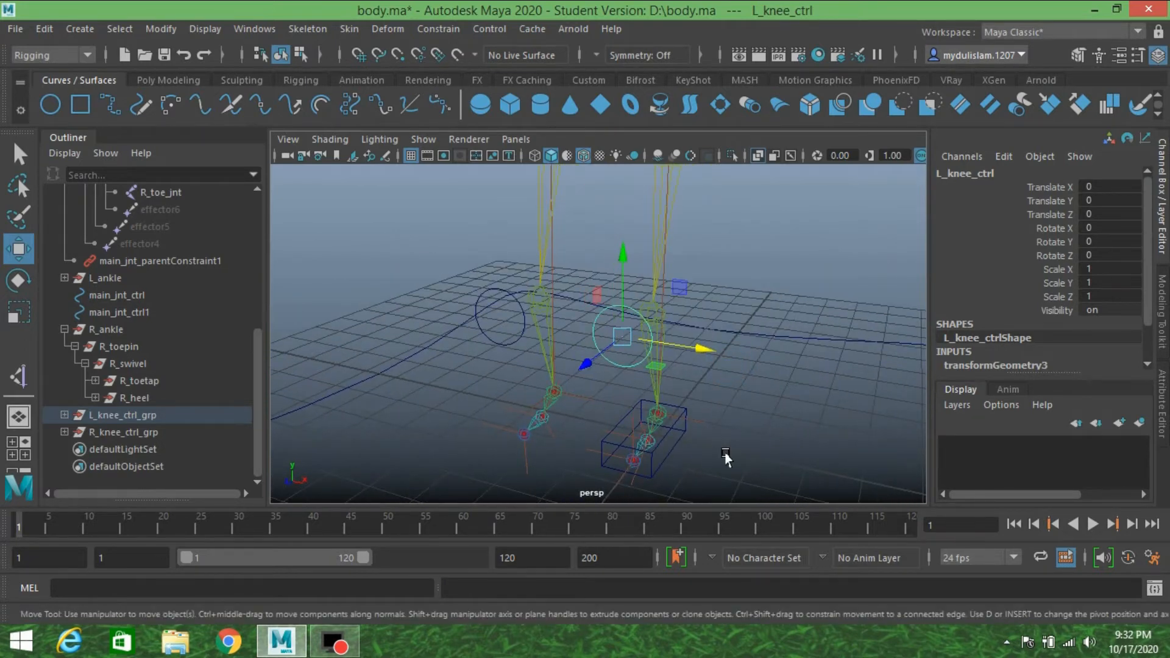
alt+drag(725, 458, 744, 451)
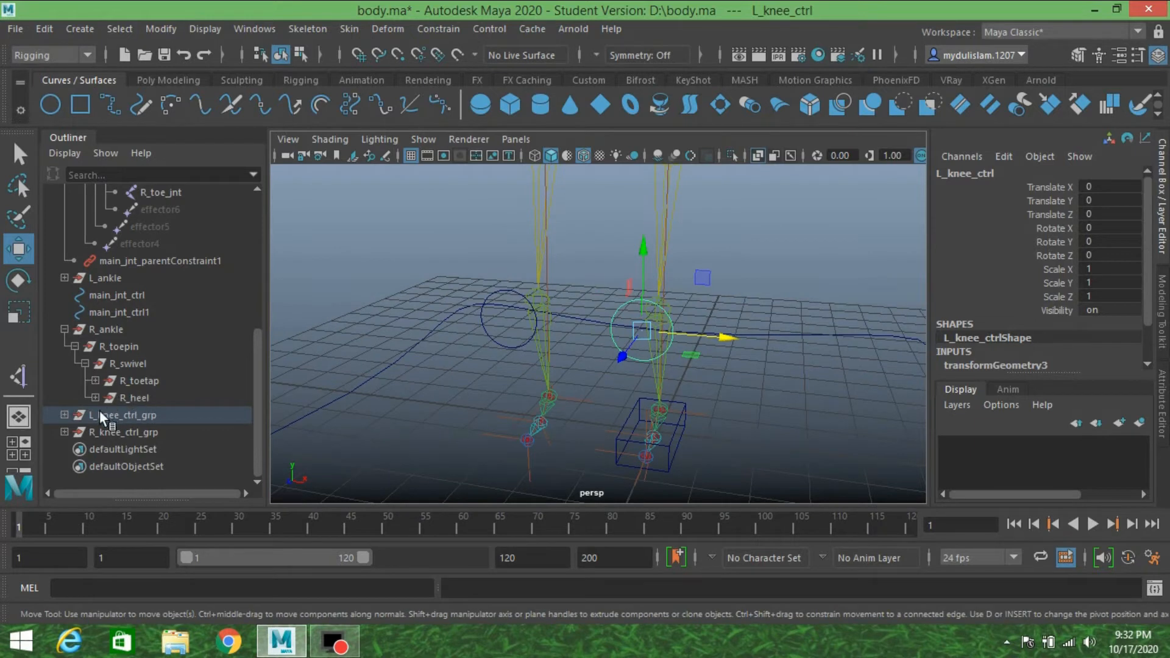
Check which curves are nested in L_knee_ctrl_grp and R_knee_ctrl_grp
click(65, 415)
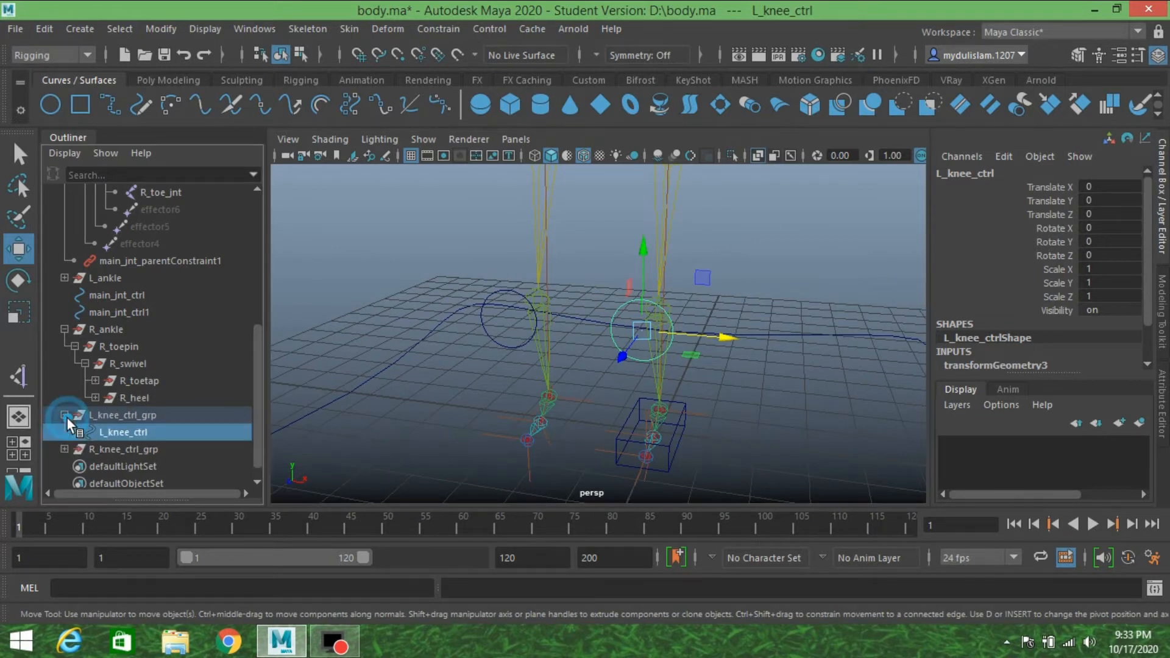
click(64, 449)
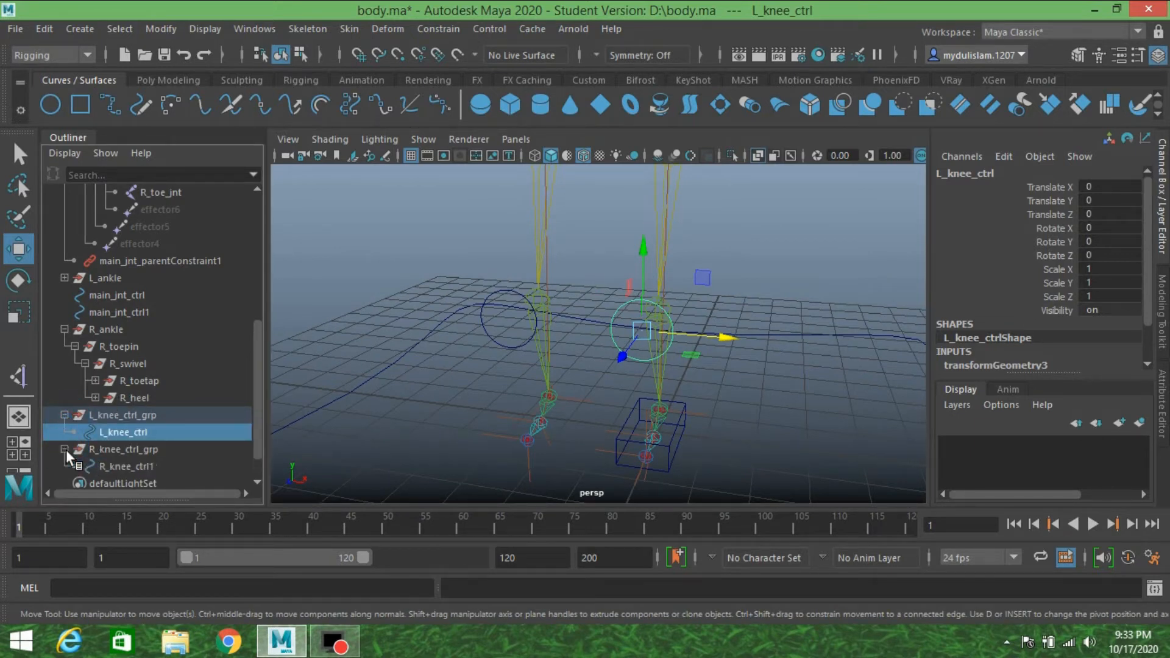
click(64, 449)
click(105, 421)
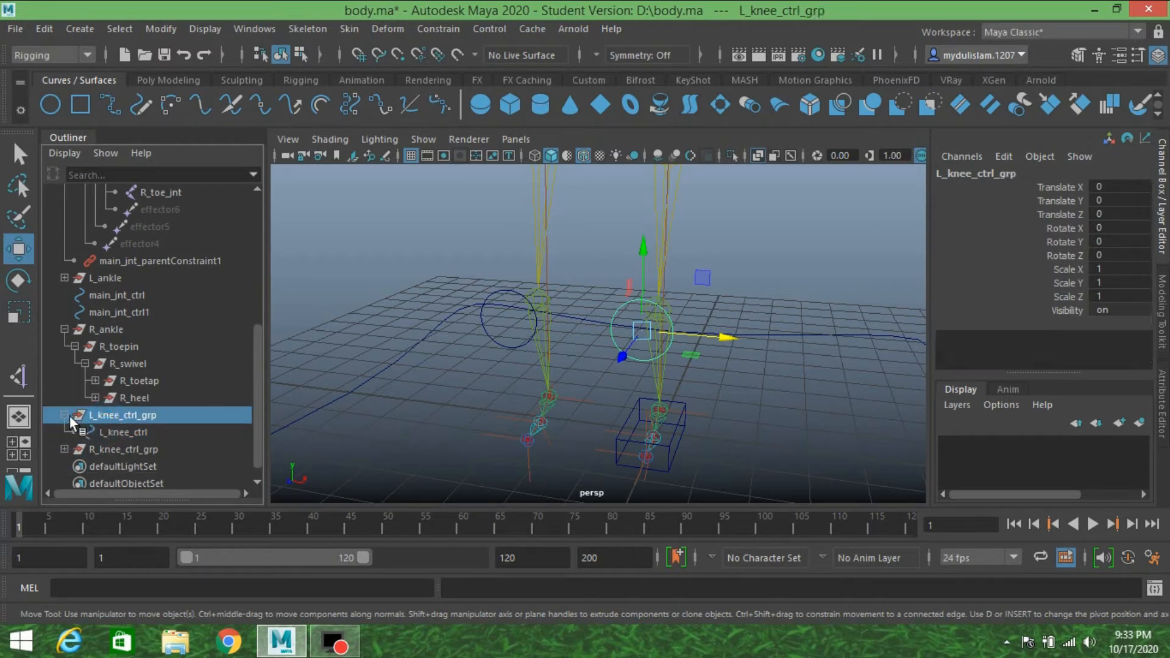
click(64, 416)
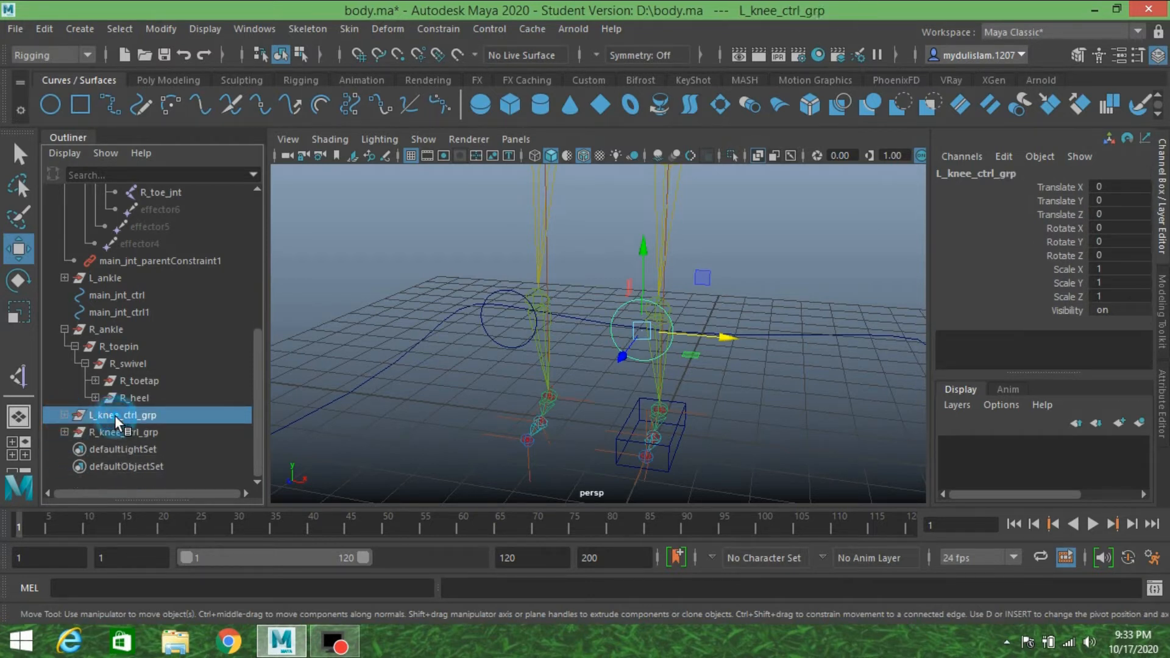
Select the L_knee_ctrl curve inside its group together with L_ankle_ikHandle1 and inspect the leg from the side
click(63, 415)
click(140, 432)
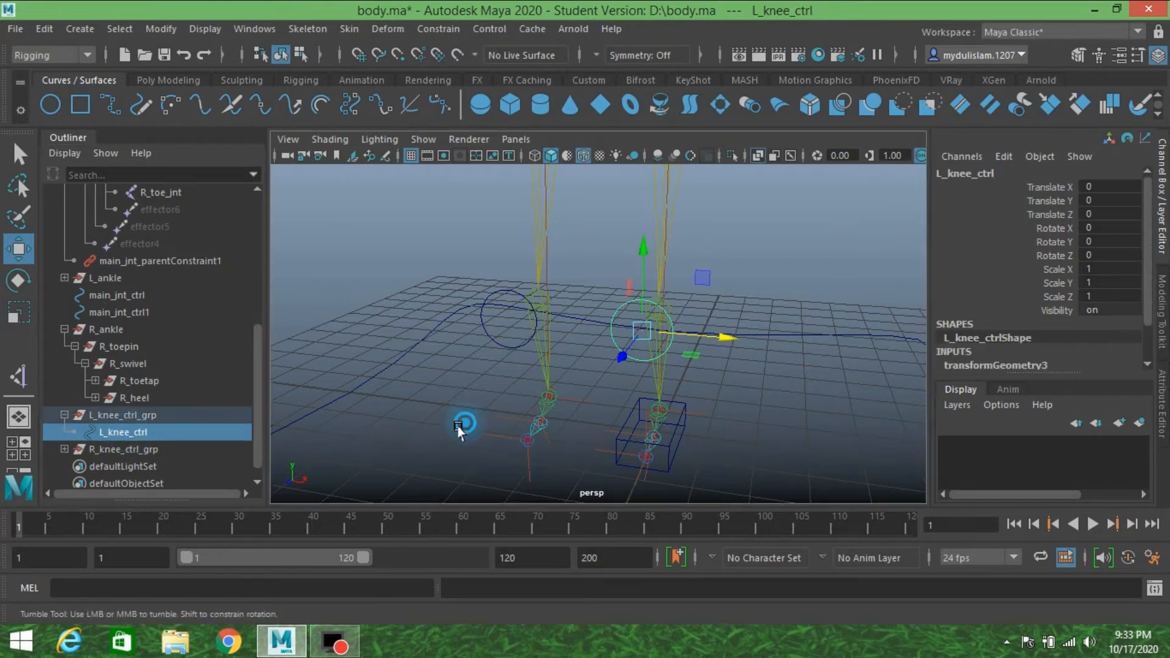
alt+drag(460, 423, 465, 397)
shift+drag(765, 426, 716, 363)
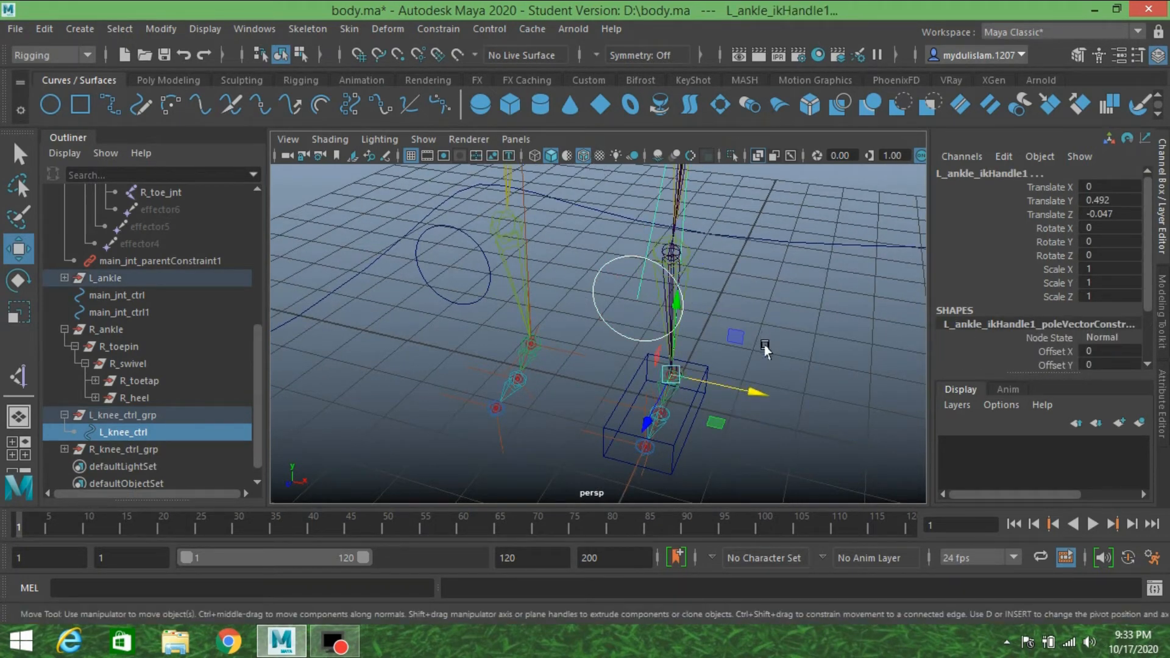
mouse_move(778, 358)
alt+mouse_down()
mouse_move(689, 332)
mouse_move(734, 366)
mouse_move(804, 364)
mouse_move(729, 342)
mouse_move(758, 359)
mouse_move(774, 358)
mouse_move(772, 341)
alt+mouse_up()
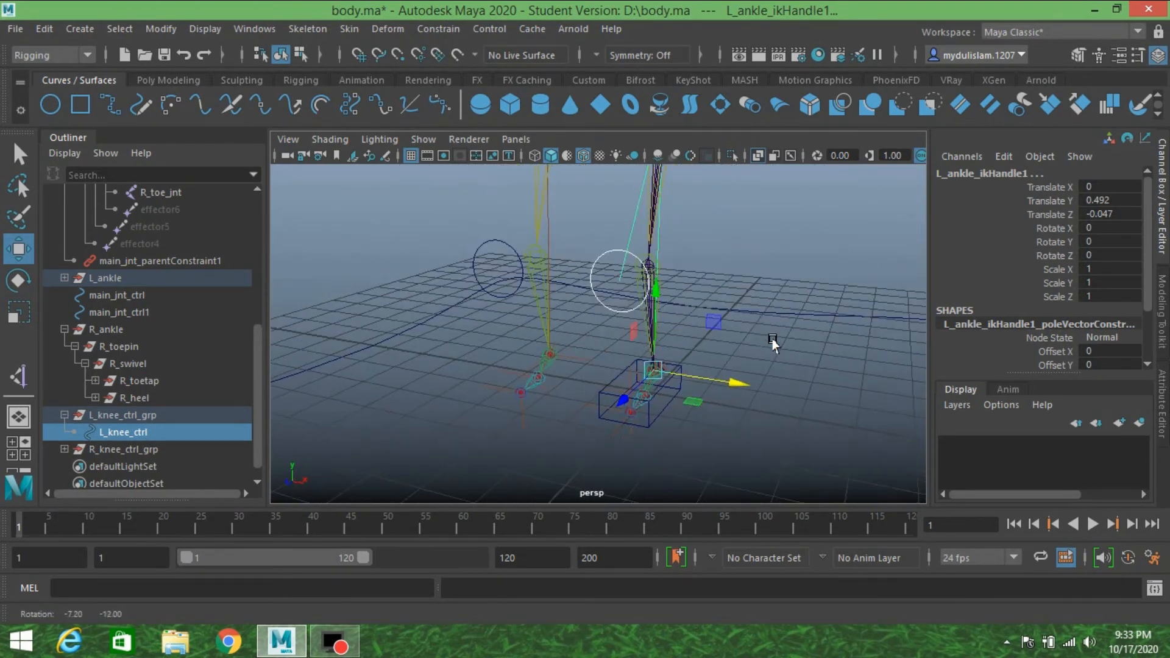
alt+middle_drag(734, 295, 722, 368)
scroll(722, 369, down, 3)
alt+drag(722, 368, 594, 372)
alt+right_drag(594, 372, 595, 372)
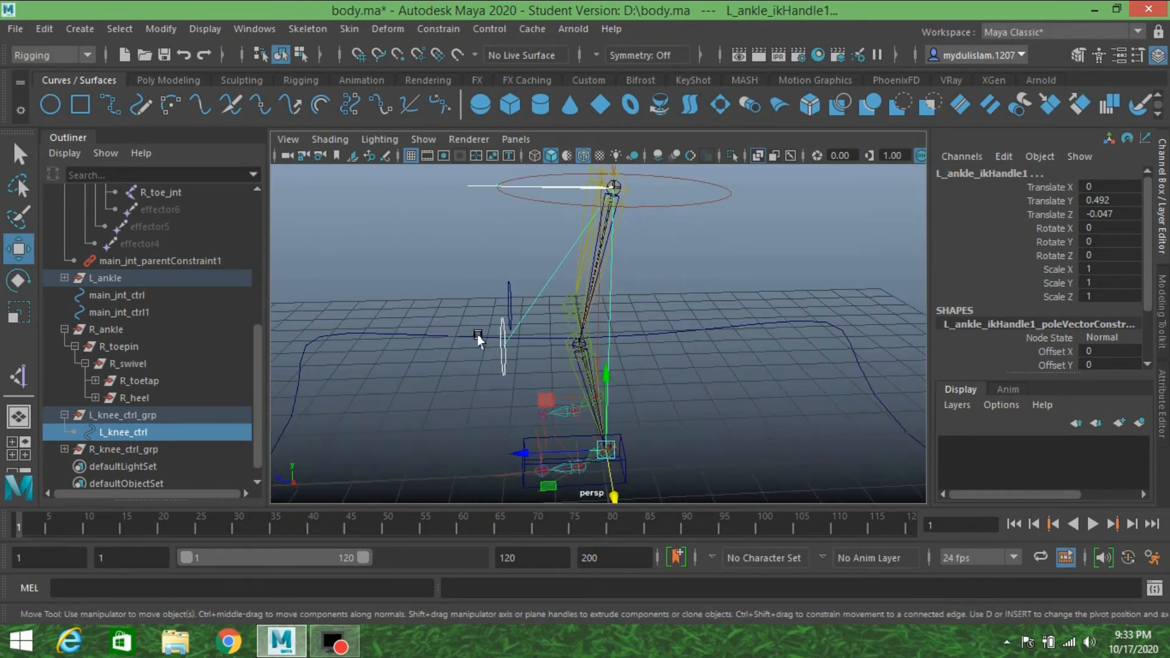
Try moving the L_knee_ctrl curve forward along Z, and undo the move
click(497, 335)
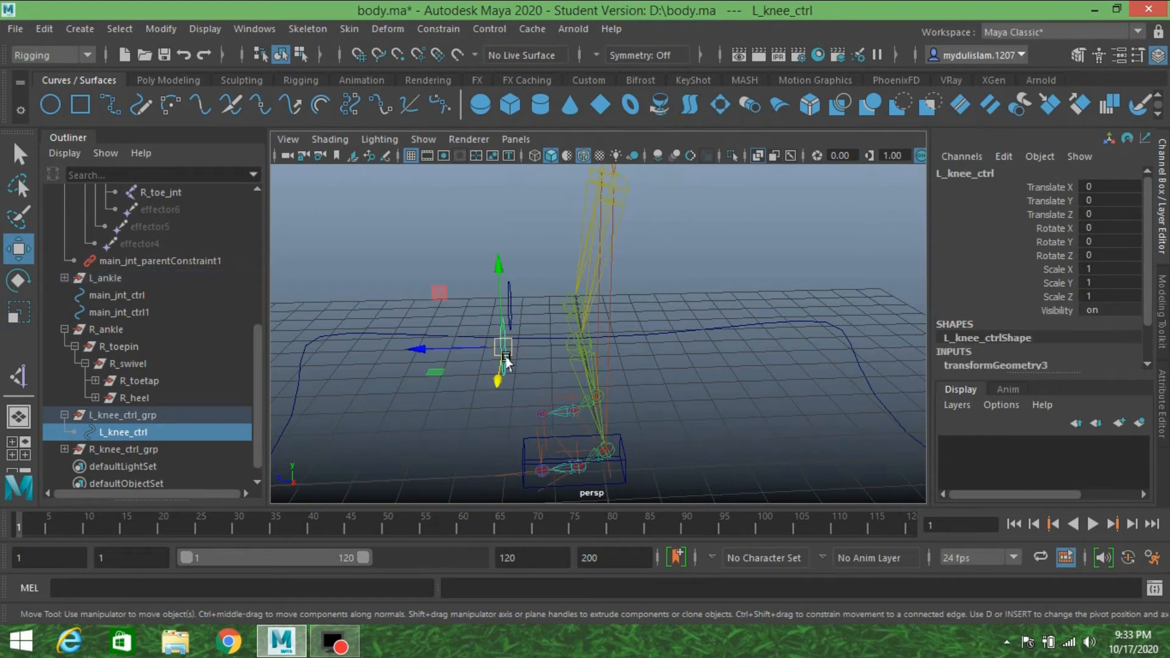
alt+drag(504, 342, 492, 383)
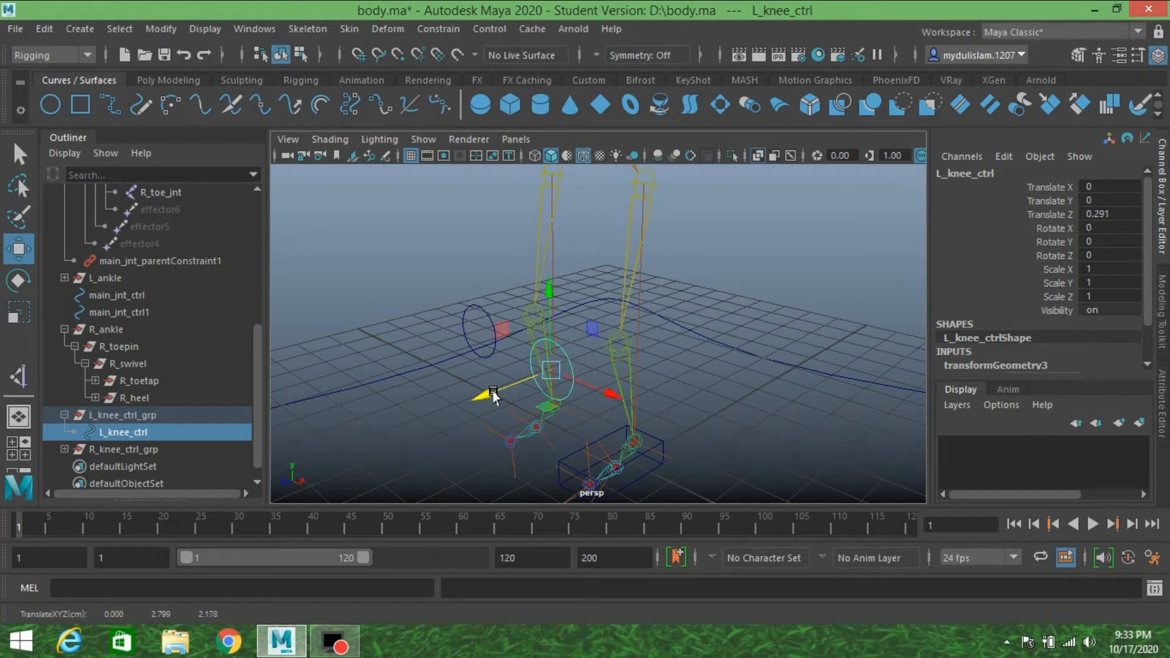
key(ctrl+z)
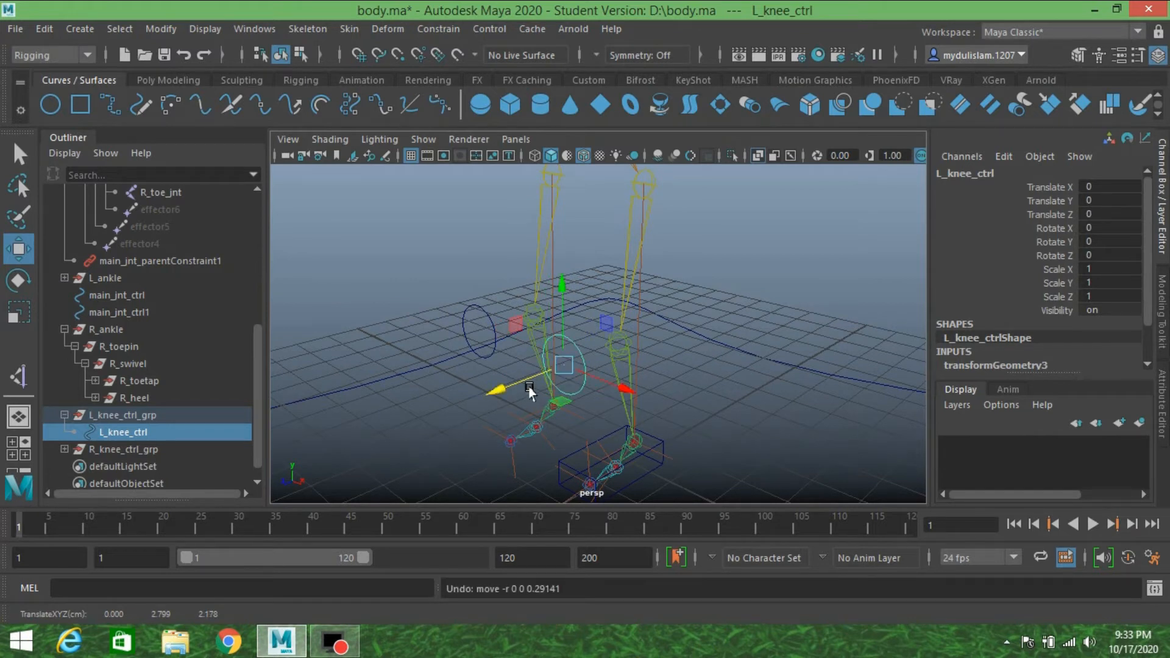
Undo the right knee's pole vector constraint and the pivot centering, renaming and grouping of R_knee_ctrl1
key(ctrl+z)
key(ctrl+z)
key(ctrl+z)
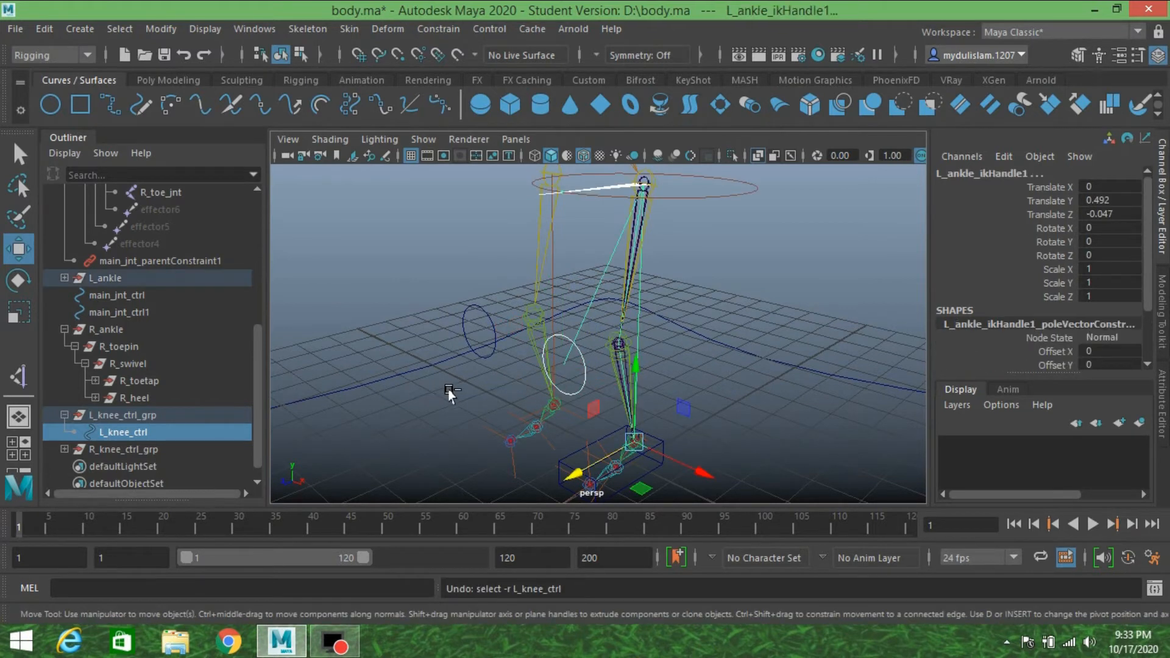
key(ctrl+z)
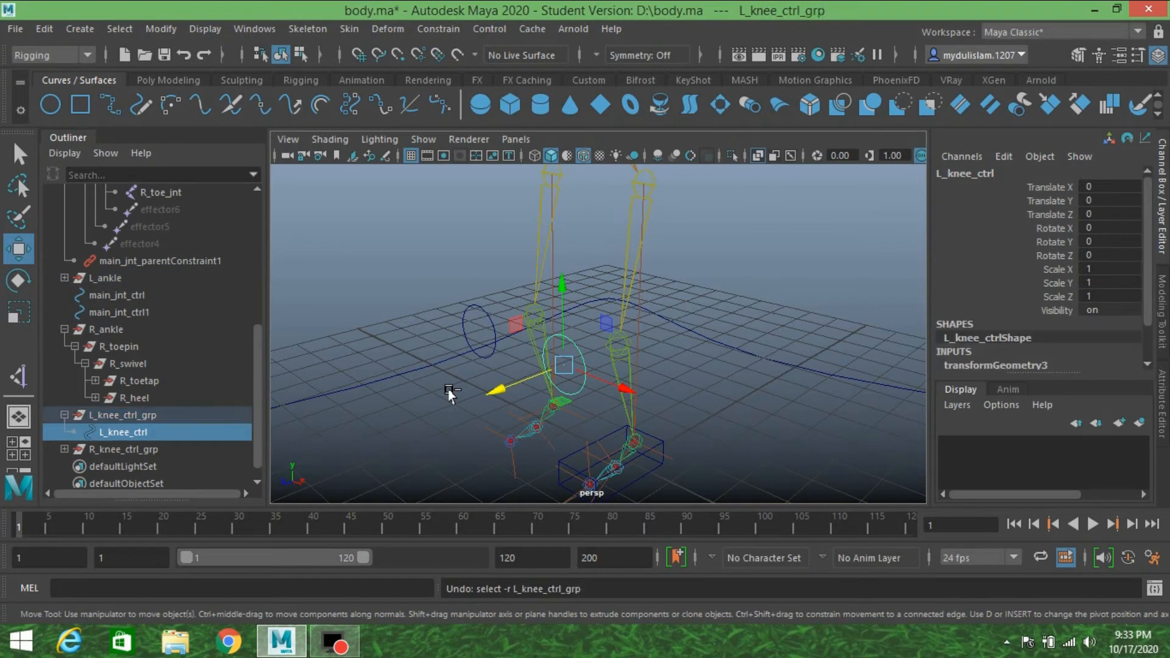
key(ctrl+z)
key(ctrl+z)
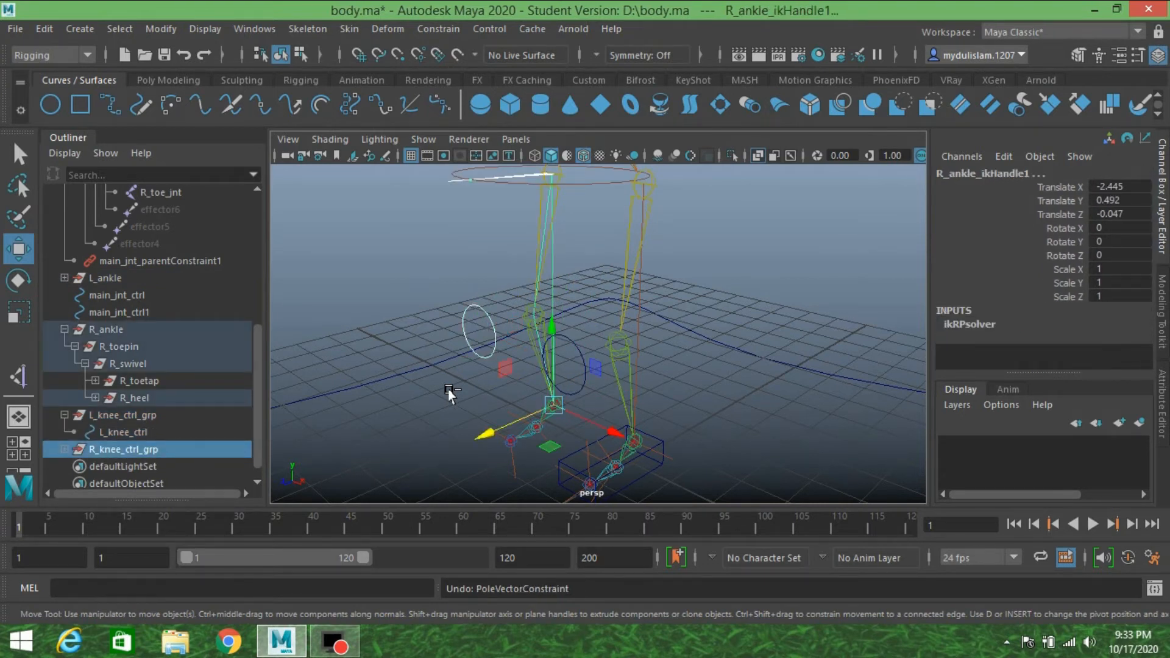
key(ctrl+z)
key(ctrl+z)
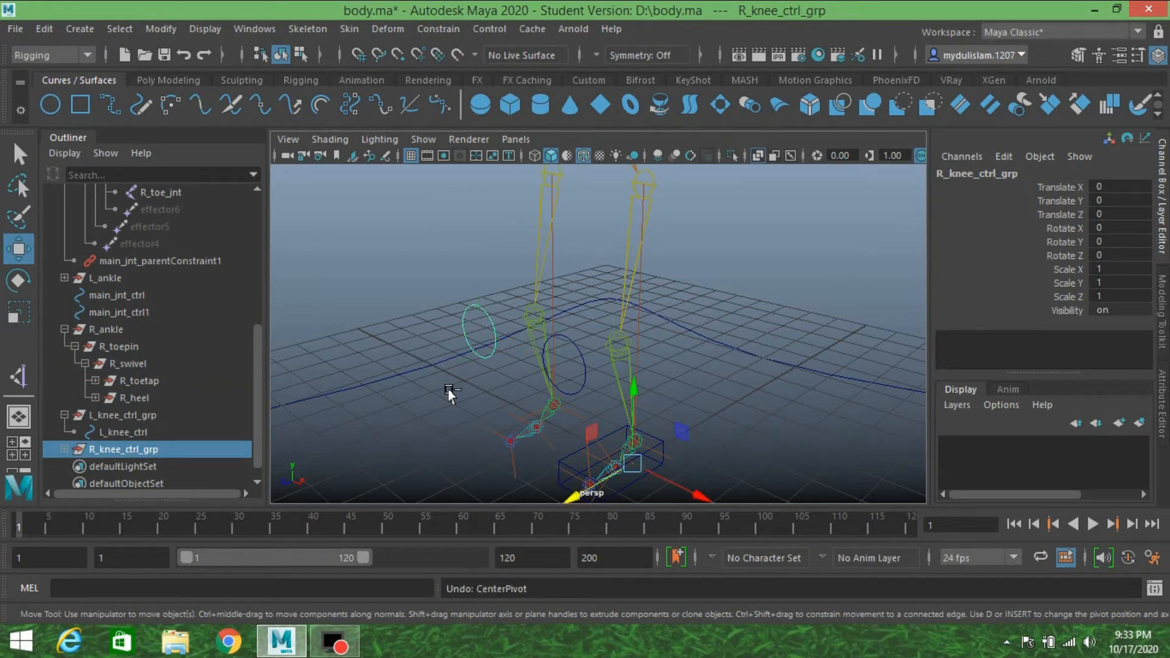
key(ctrl+z)
key(ctrl+z)
key(ctrl+z)
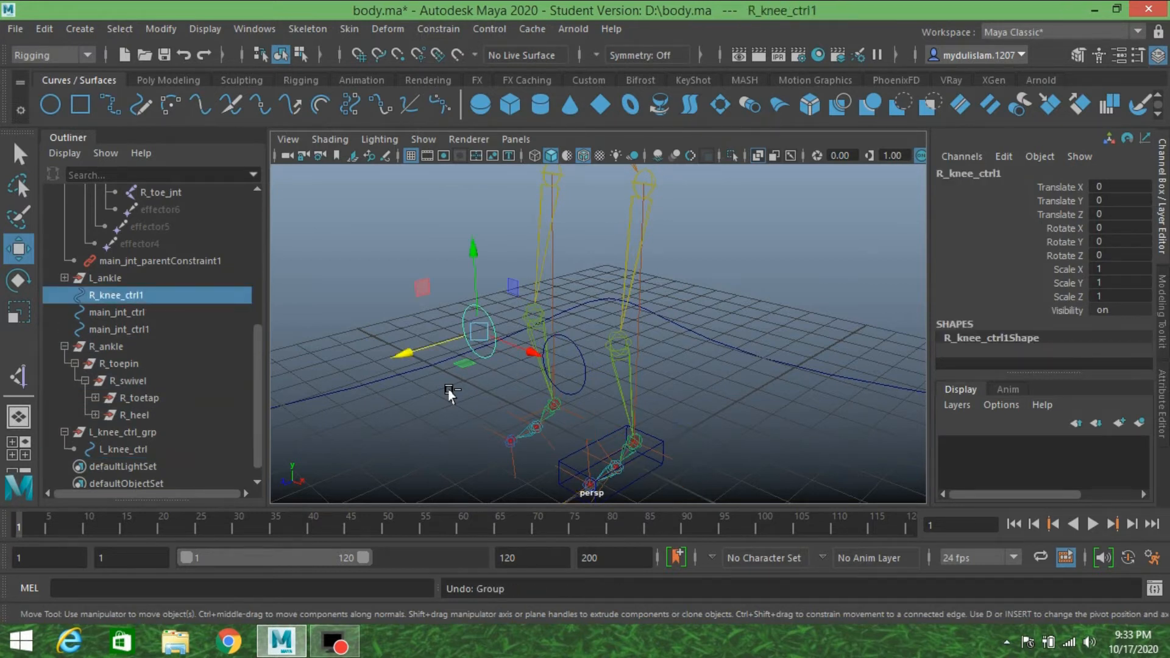
key(ctrl+z)
key(ctrl+z)
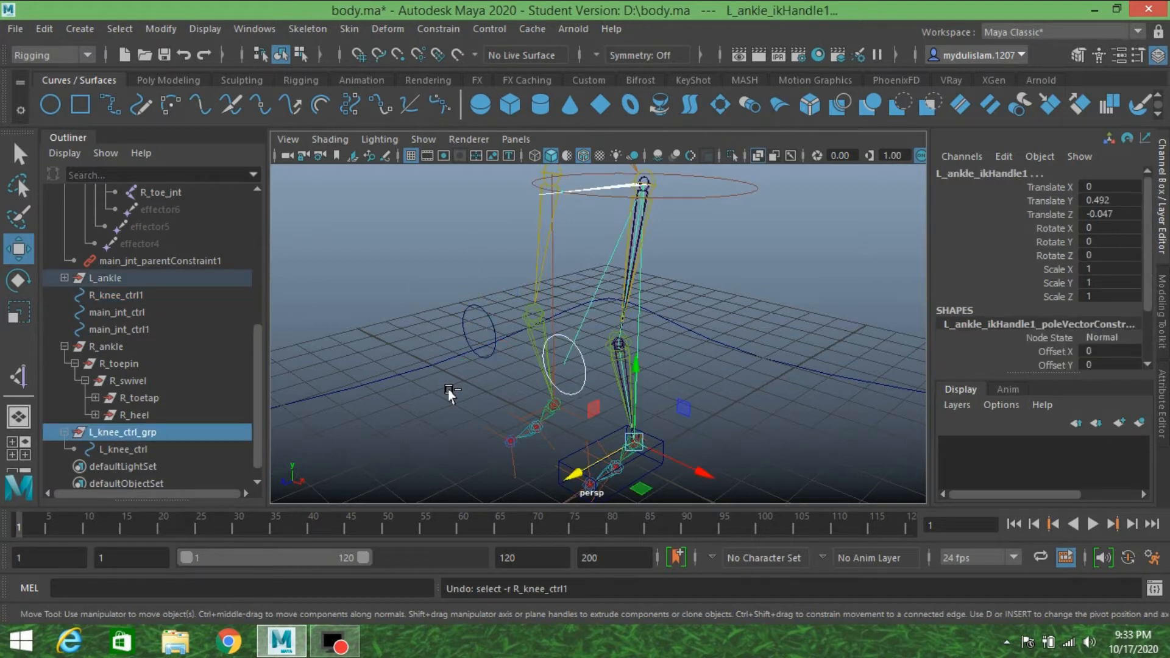
Undo the left knee's pole vector constraint and the pivot centering and renaming of the L_knee_ctrl group
key(ctrl+z)
key(ctrl+z)
key(ctrl+z)
key(ctrl+z)
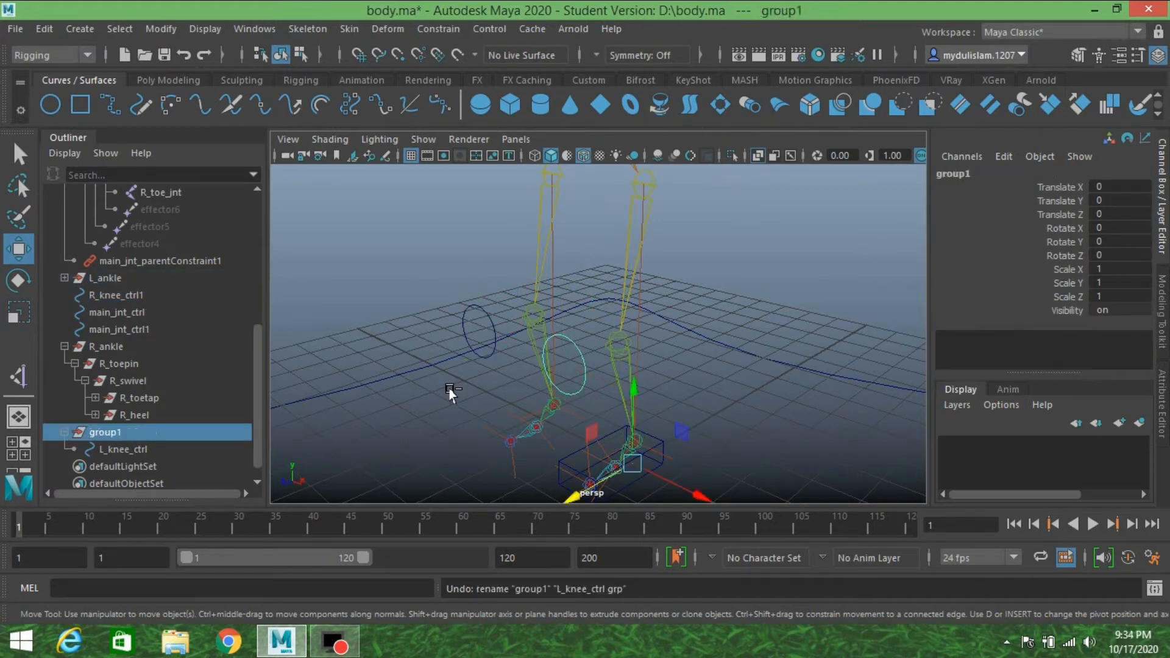
Undo the grouping of L_knee_ctrl, and add a Pole Vector constraint from L_knee_ctrl to the left ankle IK handle
key(ctrl+z)
key(ctrl+z)
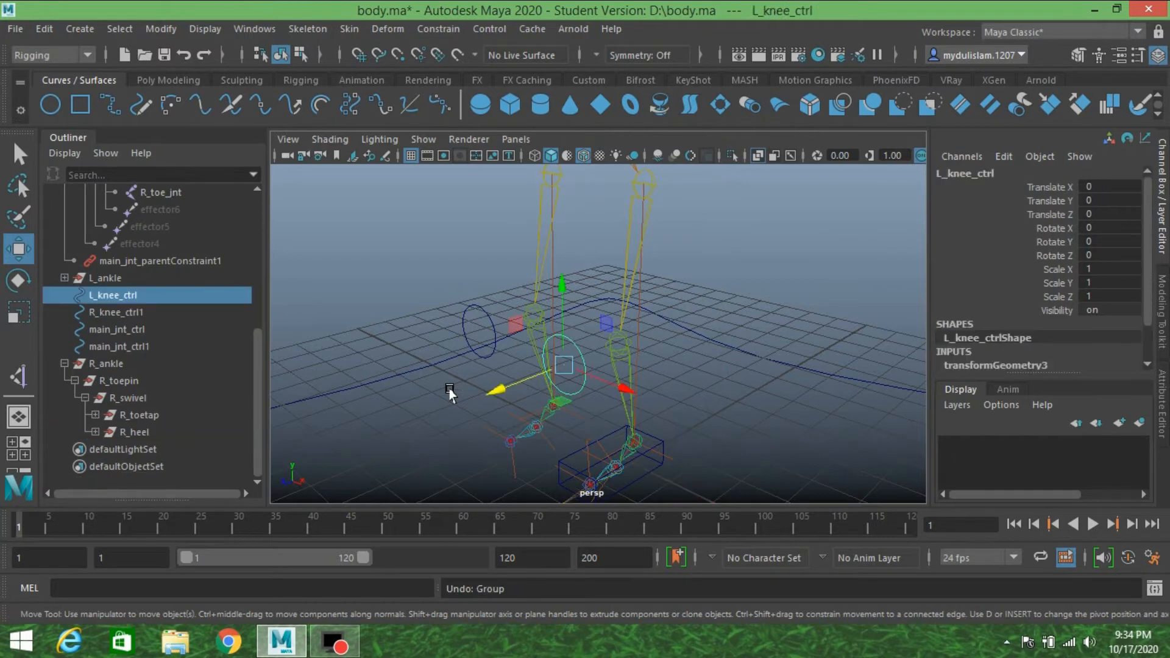
alt+drag(452, 369, 486, 335)
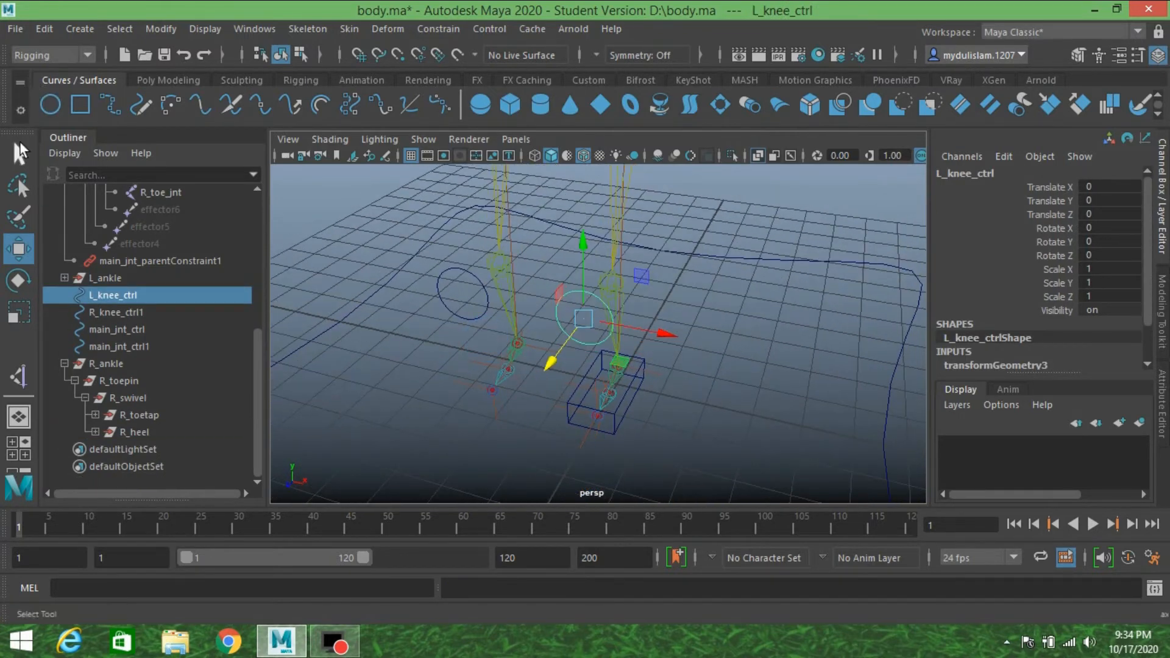
click(20, 153)
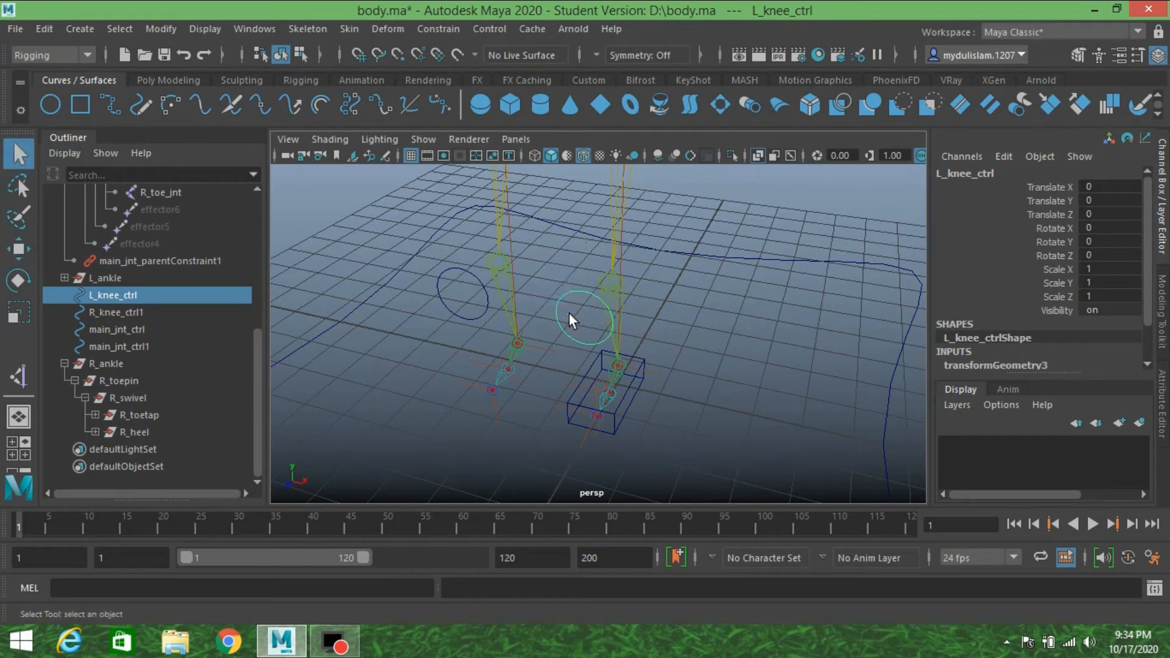
drag(763, 421, 653, 347)
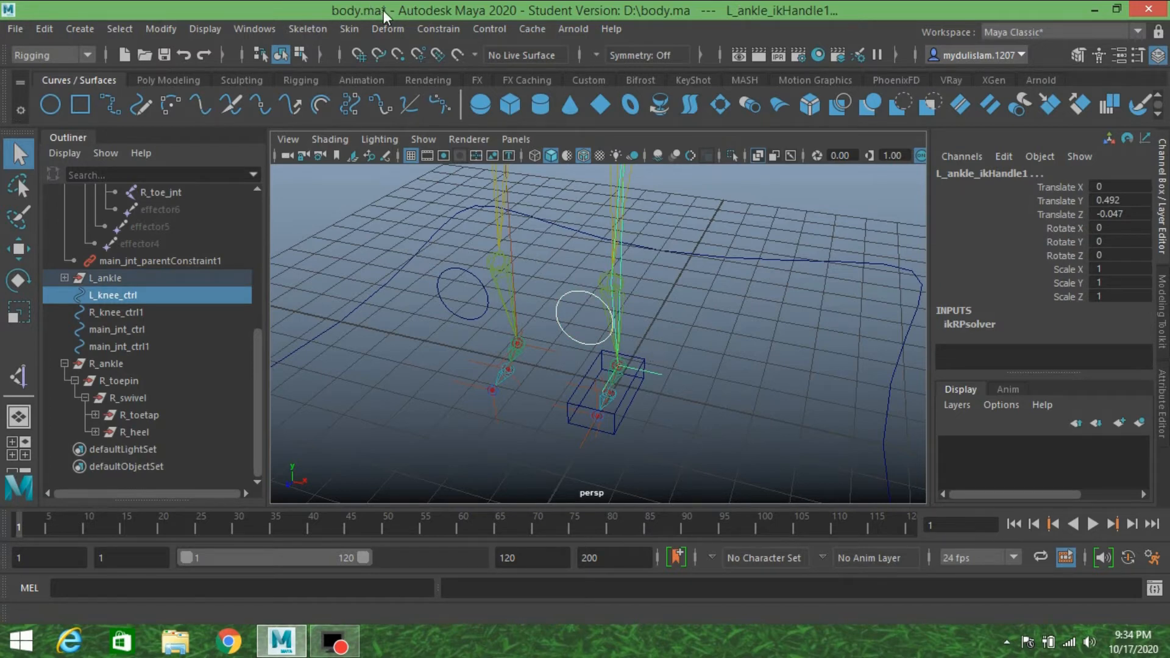
click(421, 29)
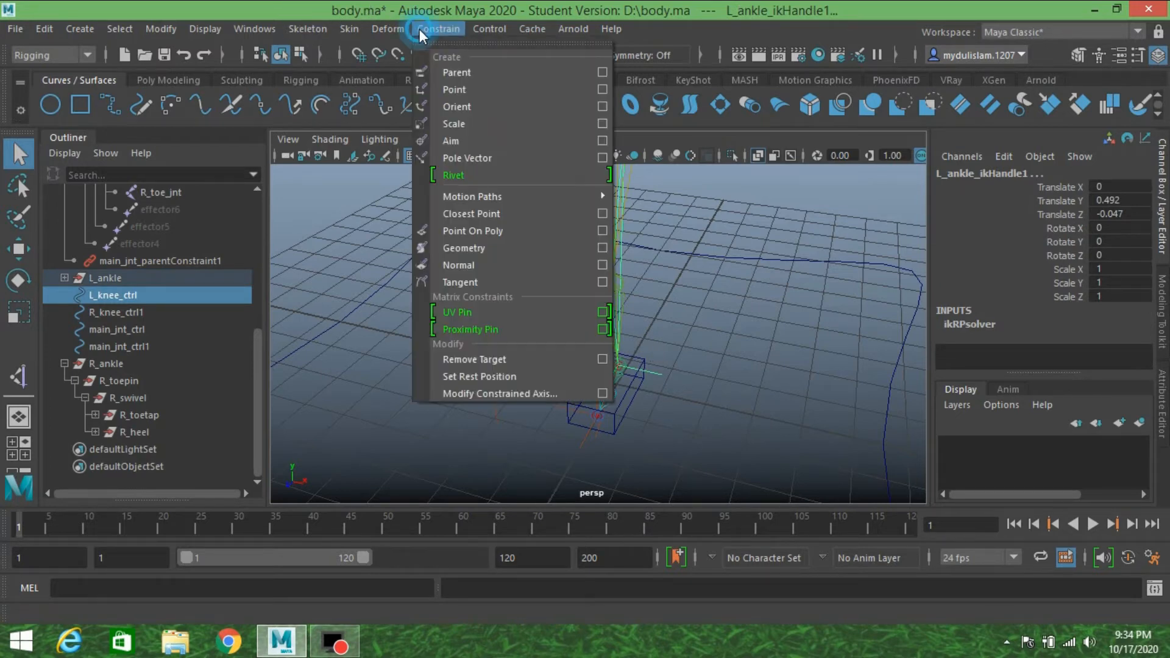
click(496, 160)
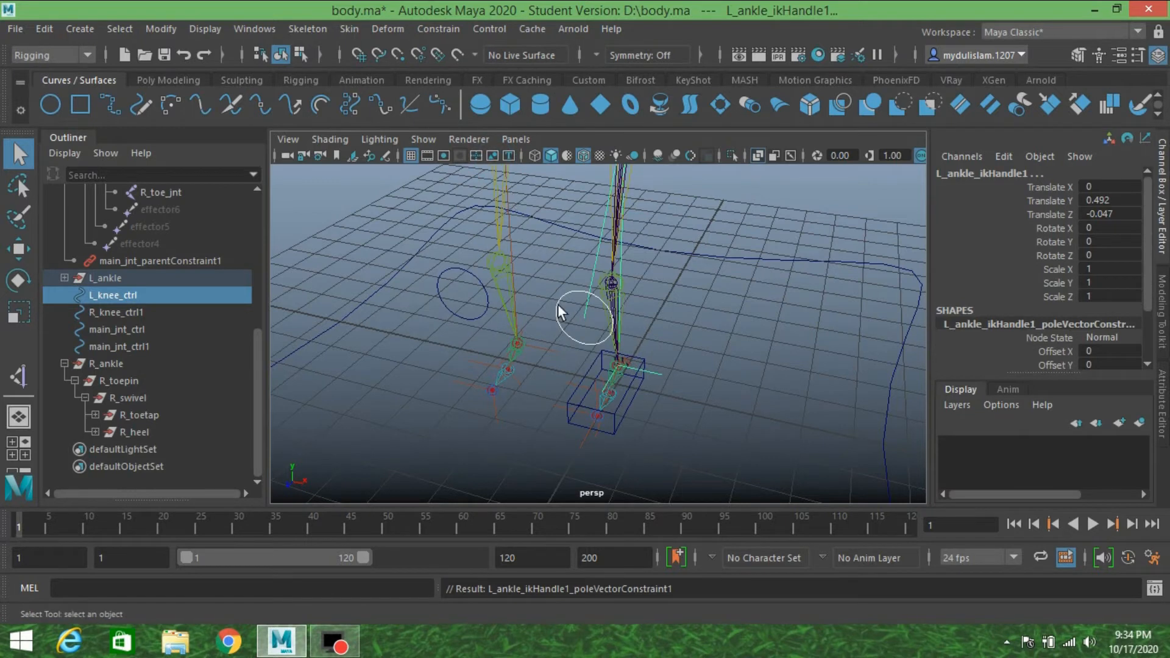
Test the left knee constraint by moving L_knee_ctrl sideways along X, and undo the move
click(19, 254)
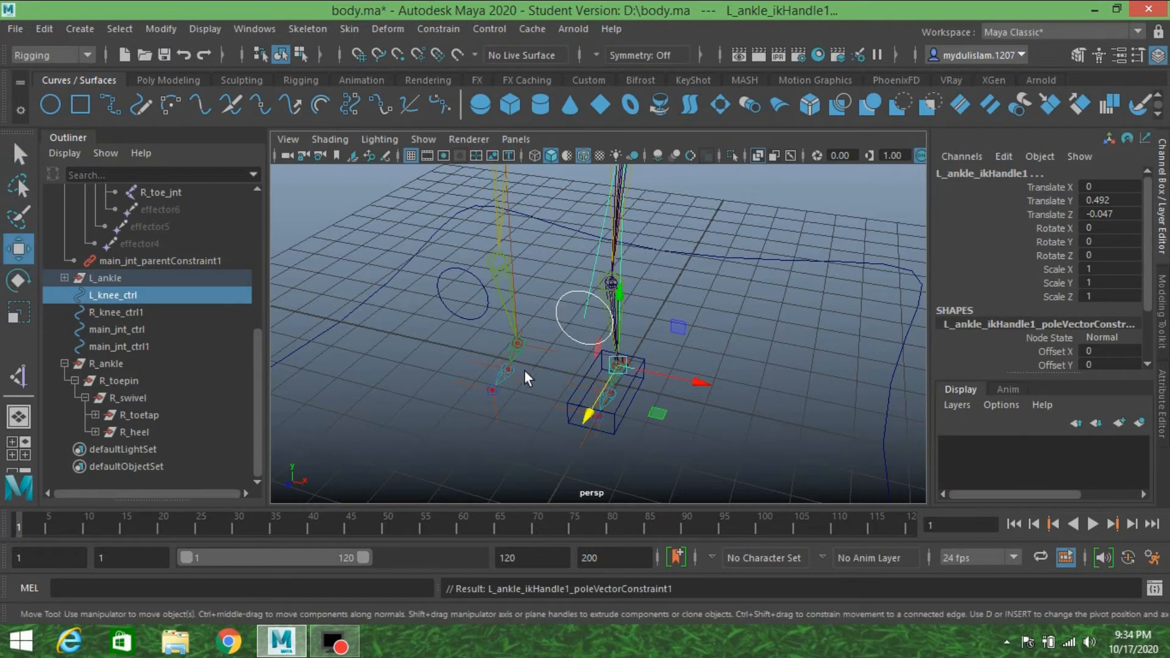
click(569, 313)
mouse_move(639, 342)
mouse_down()
mouse_move(667, 335)
mouse_move(616, 334)
mouse_move(649, 326)
mouse_up()
key(ctrl+z)
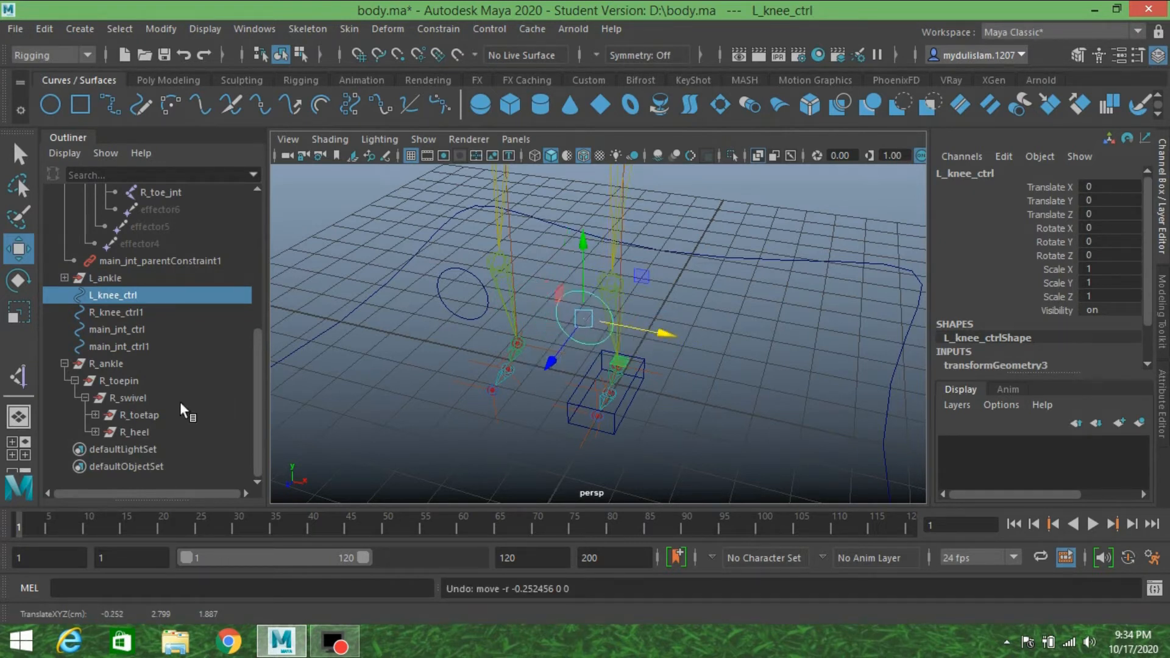
Group L_knee_ctrl on its own and name the group L_knee_ctrl_grp
click(137, 295)
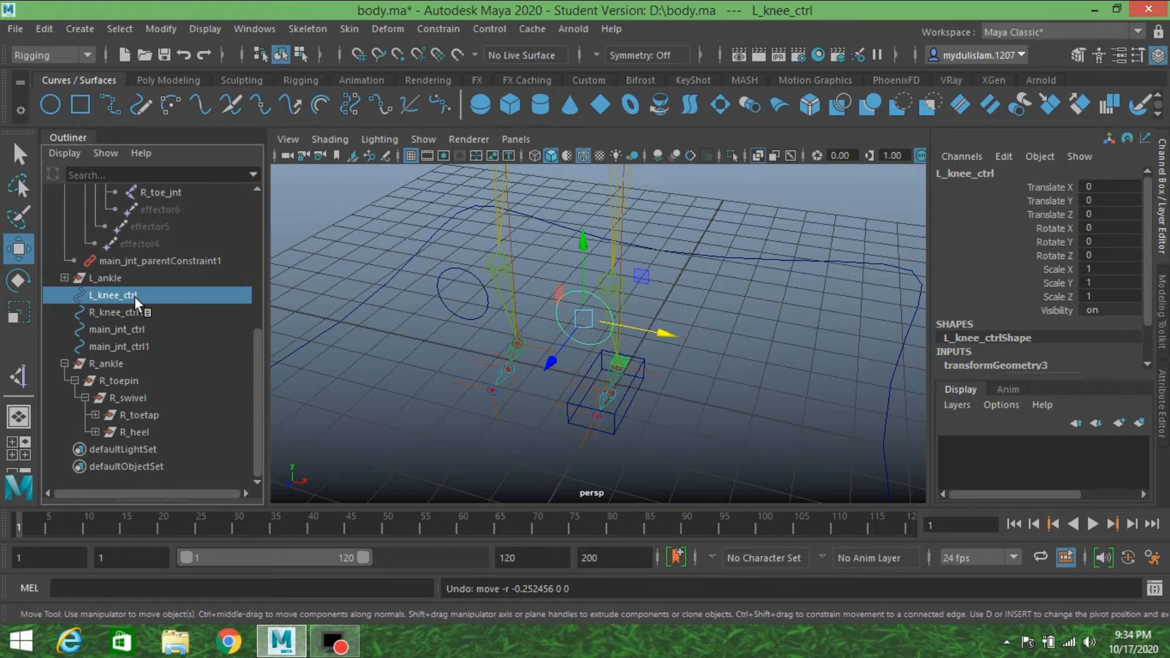
double_click(135, 297)
key(ctrl+c)
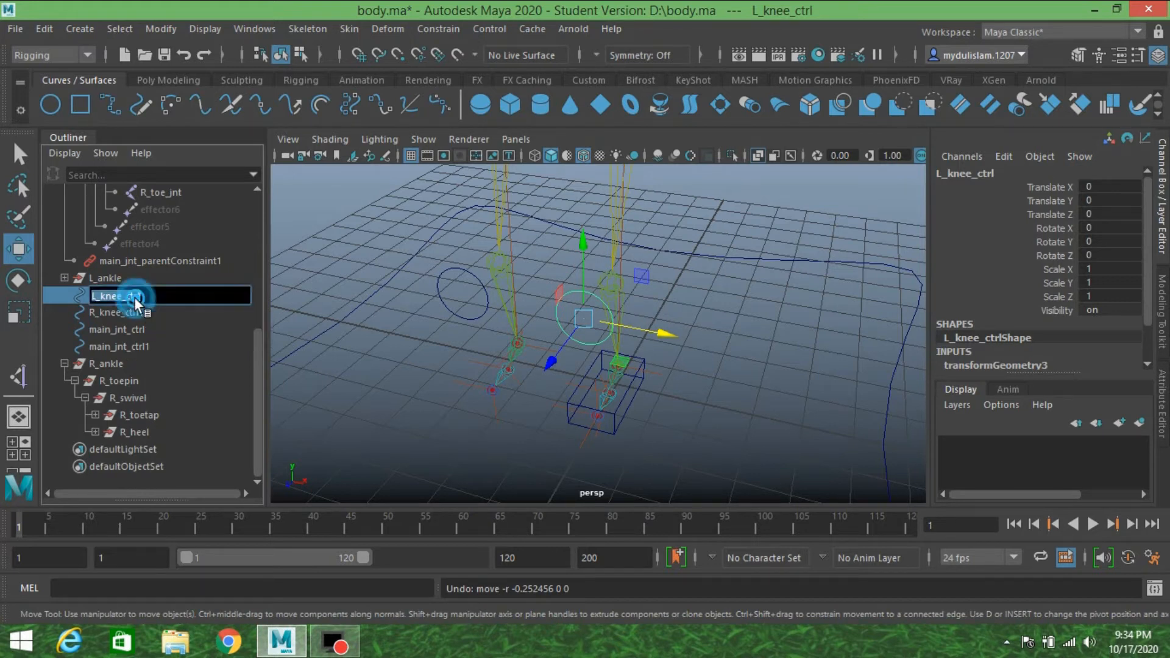
click(74, 291)
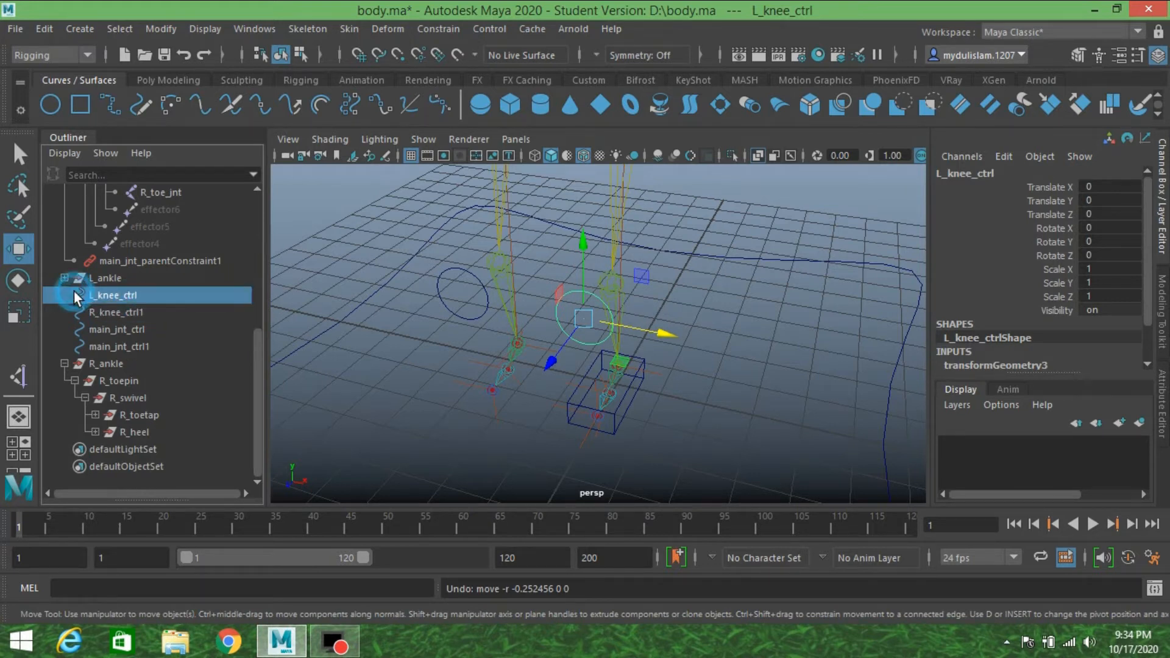
key(ctrl+g)
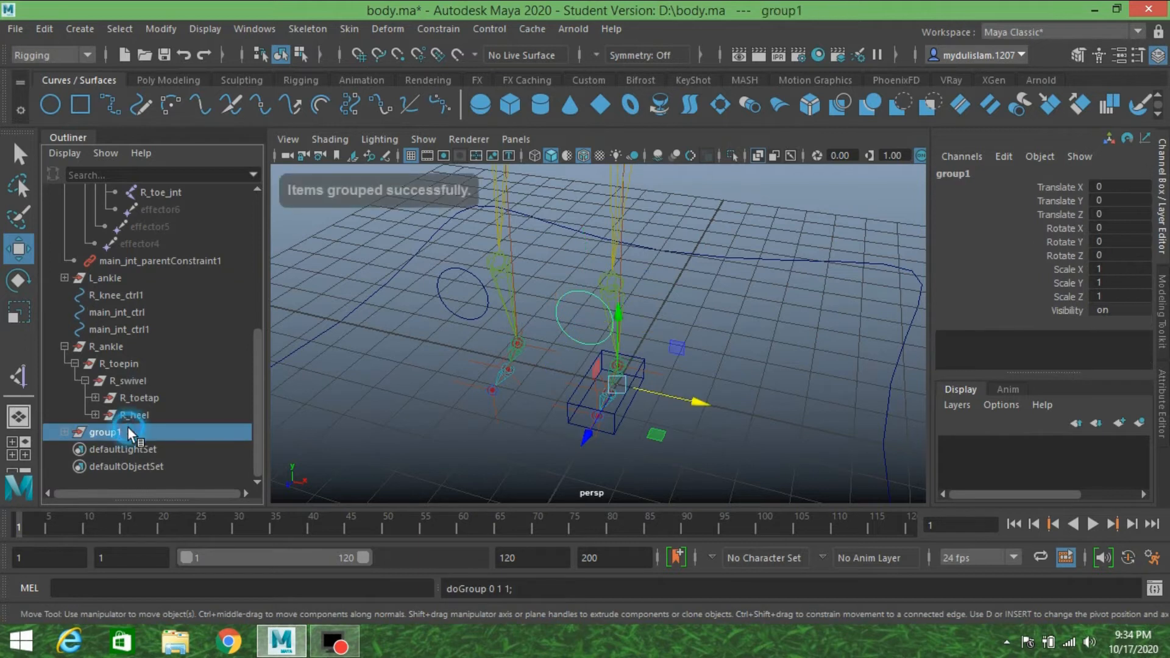
double_click(127, 431)
key(ctrl+v)
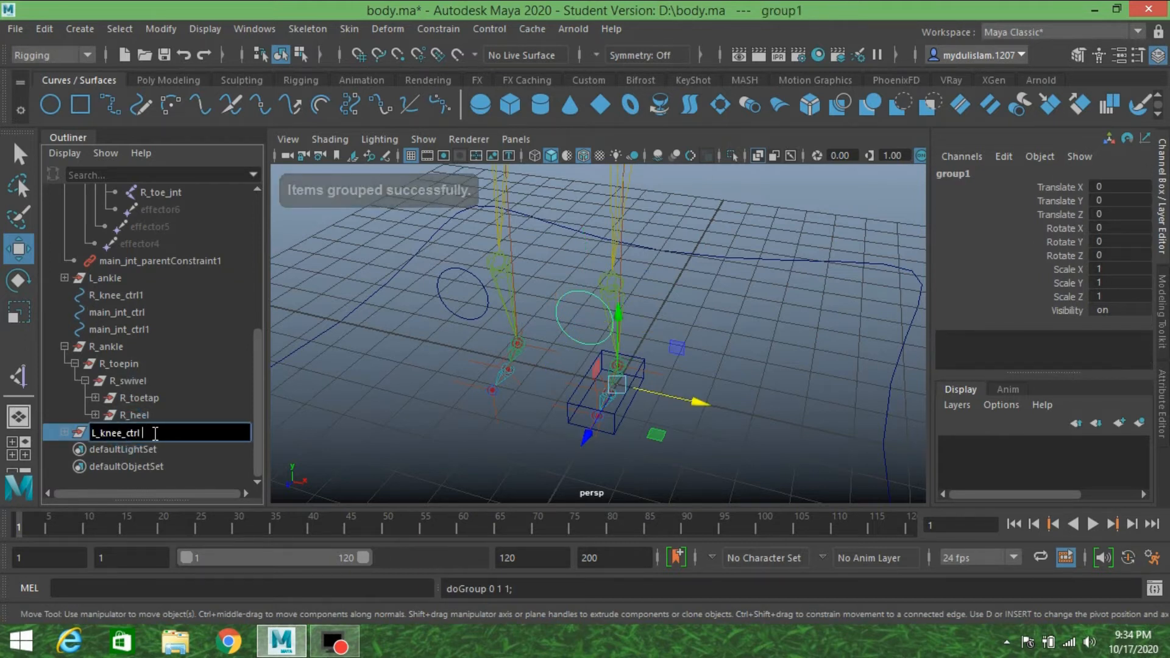
text(d)
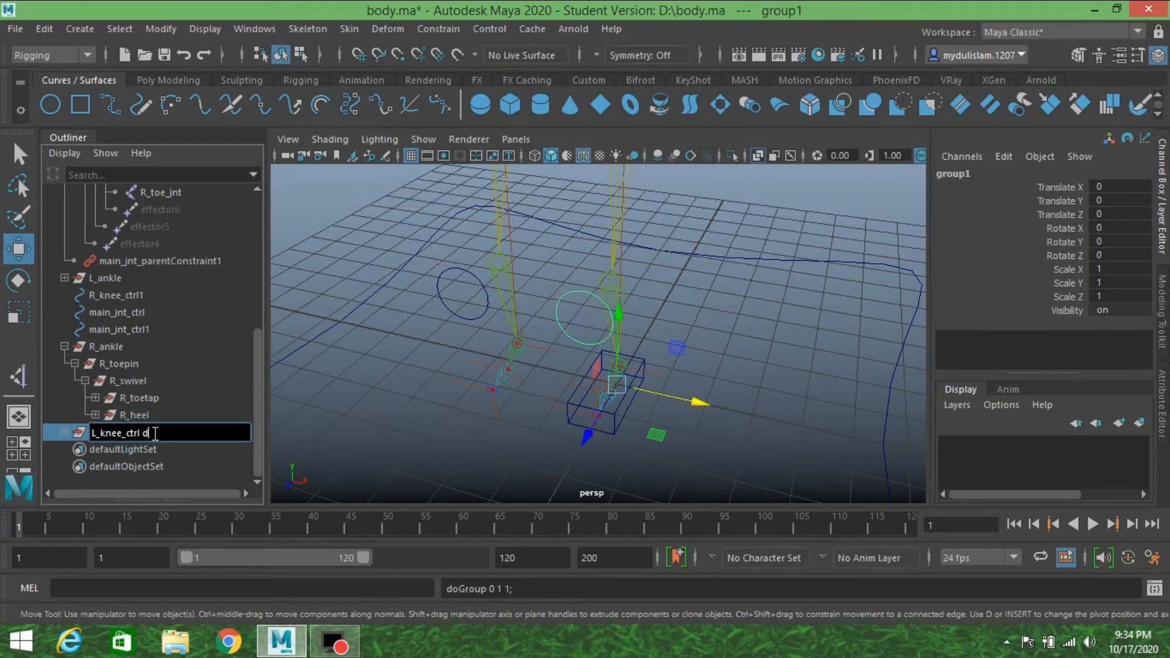
text(grp)
key(Return)
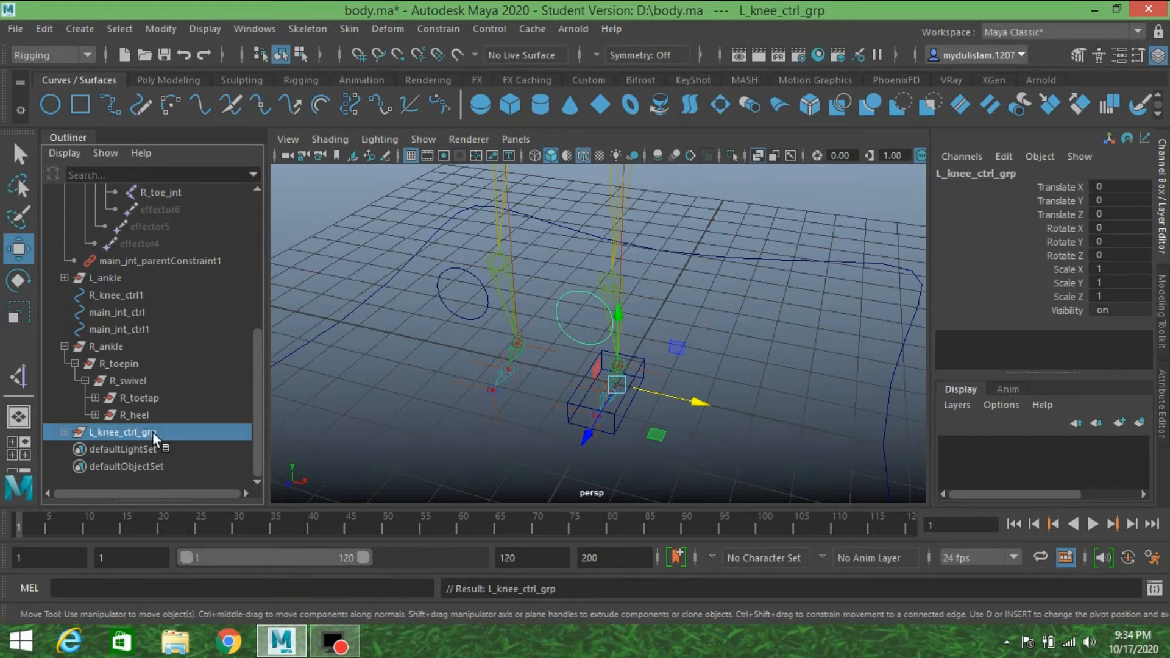
Add a Pole Vector constraint from R_knee_ctrl1 to the right ankle IK handle
click(445, 302)
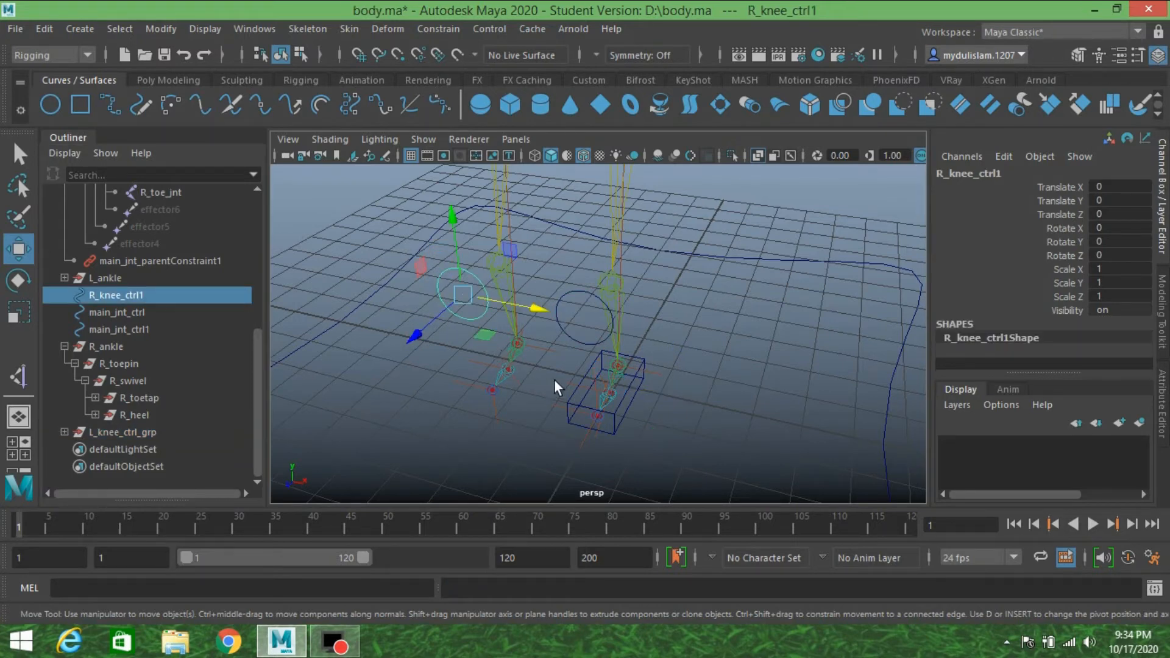
click(518, 342)
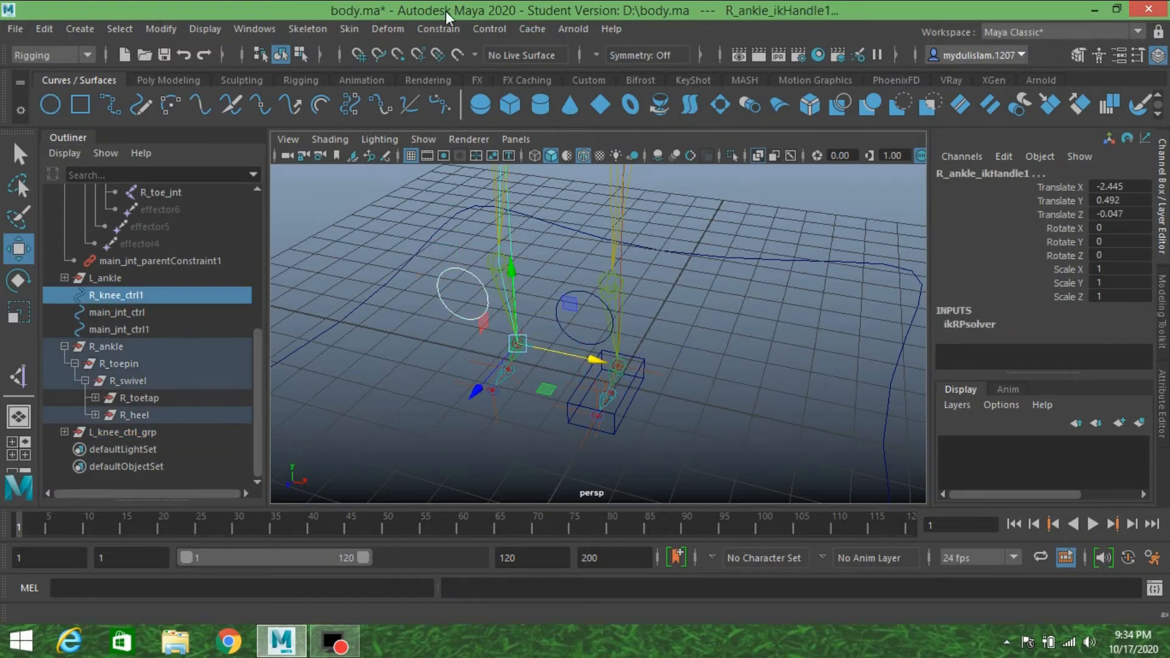
click(439, 28)
click(481, 161)
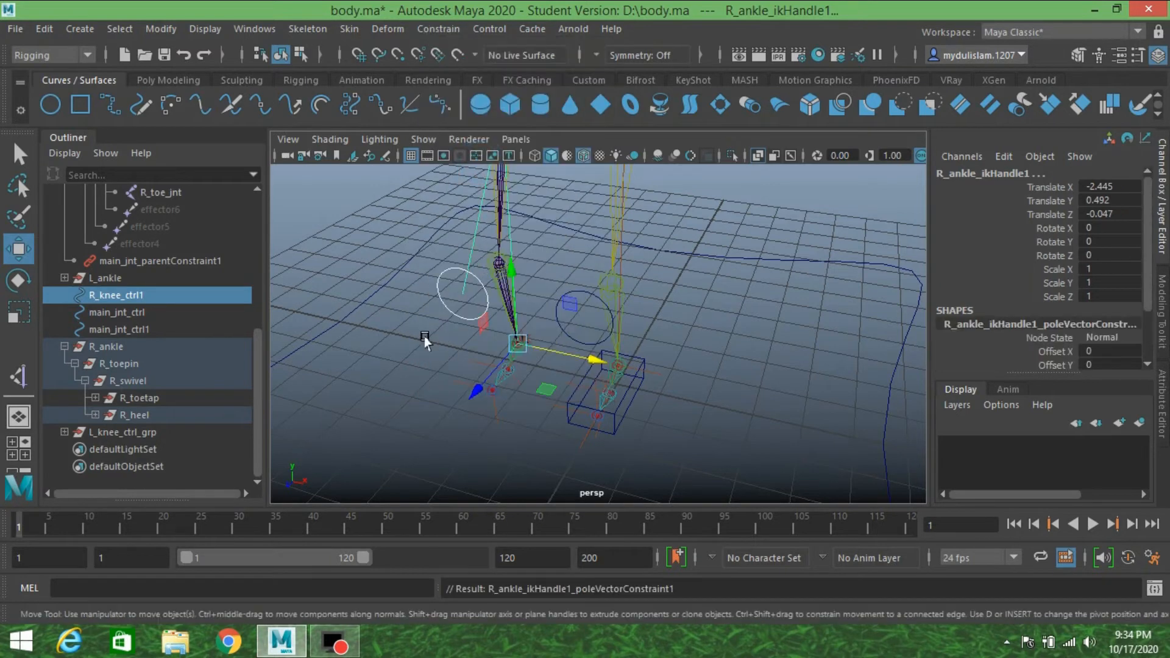
Center the pivot of L_knee_ctrl_grp, and test the group by moving it about -0.5 in X and undoing the move
click(127, 432)
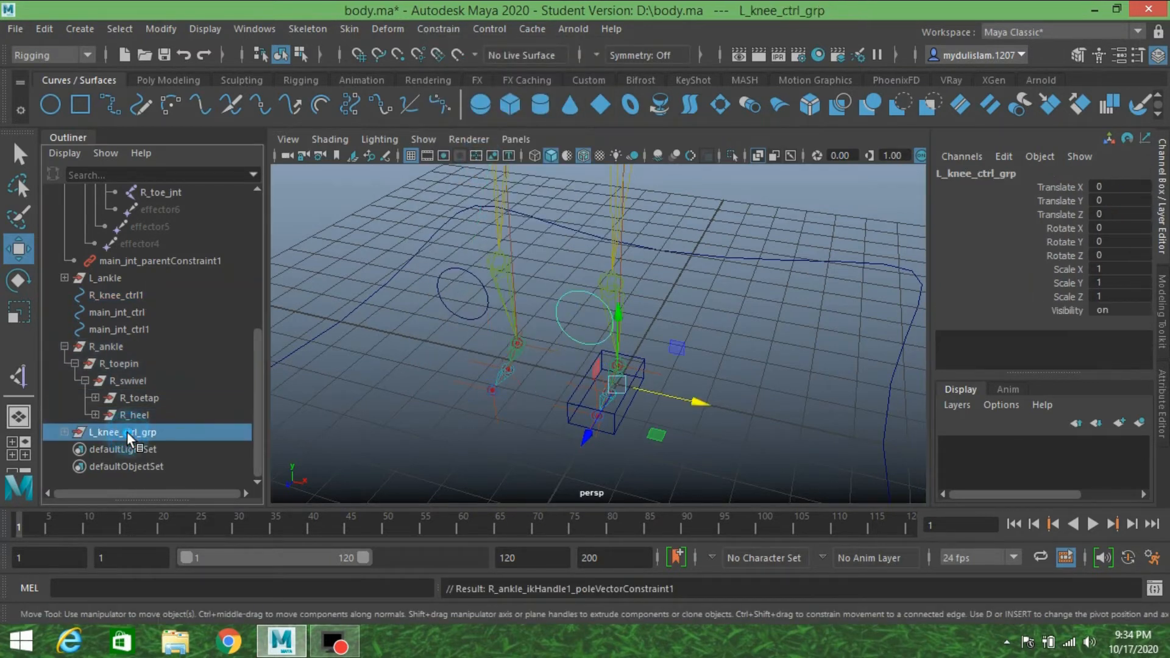
click(160, 29)
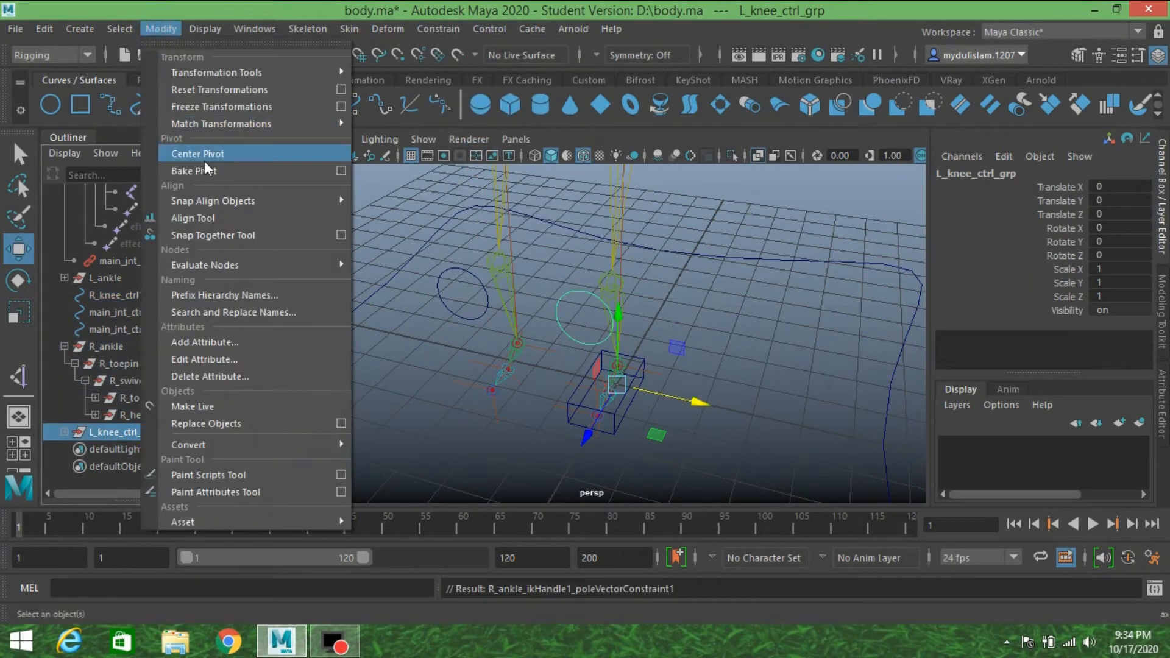
click(210, 159)
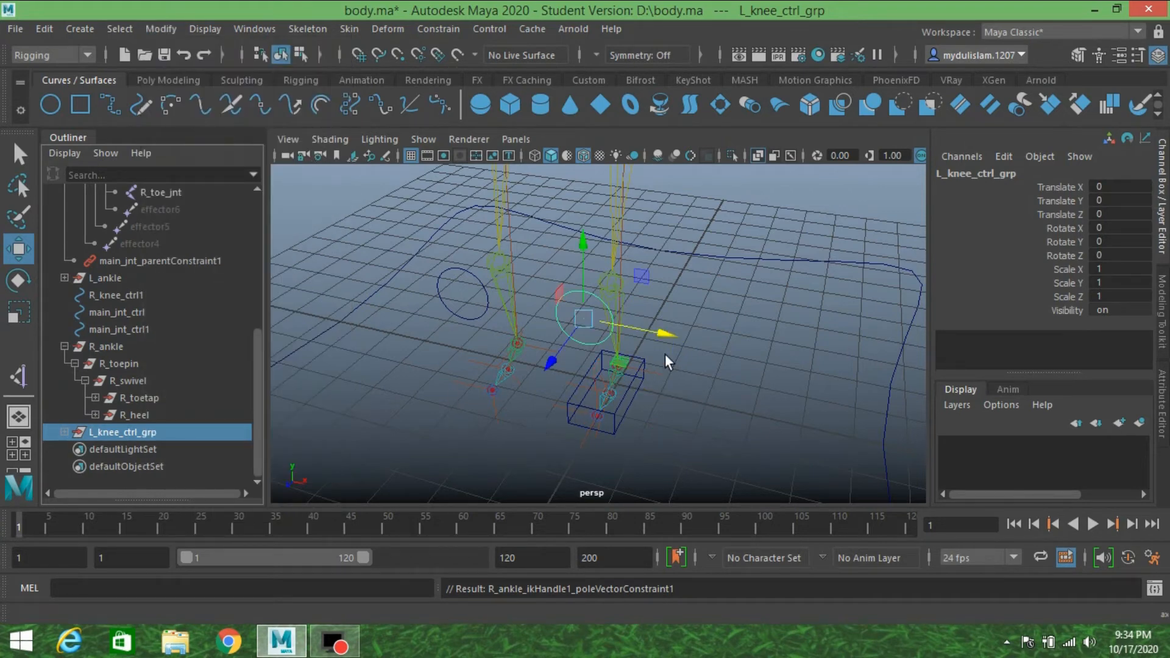
drag(664, 338, 630, 341)
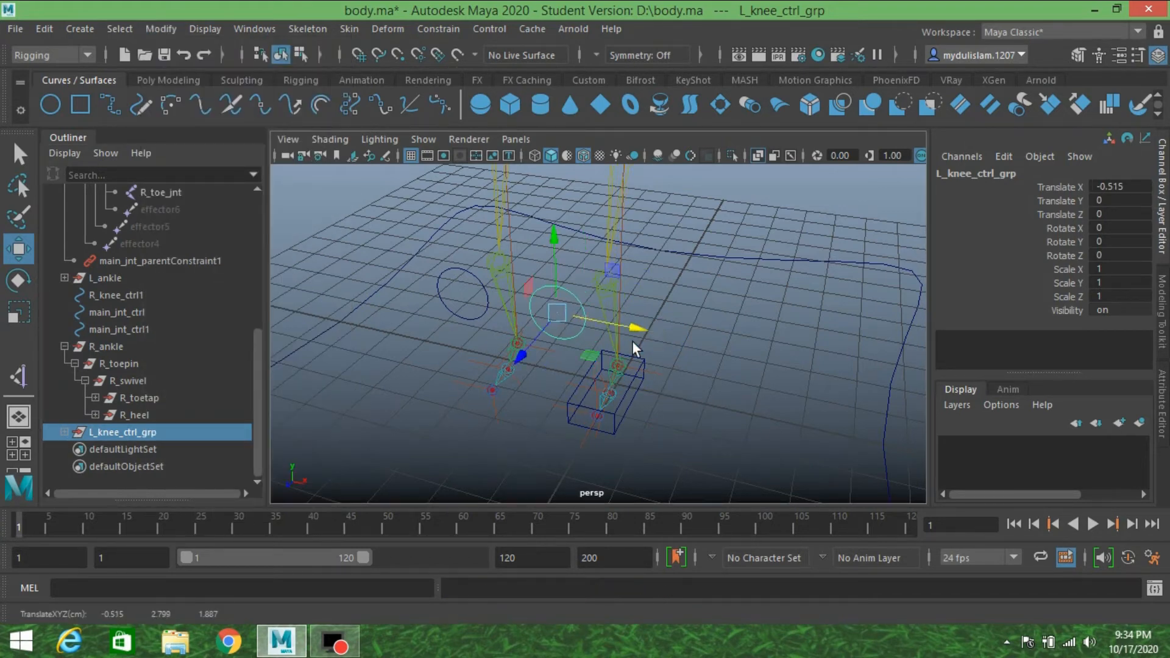
key(ctrl+z)
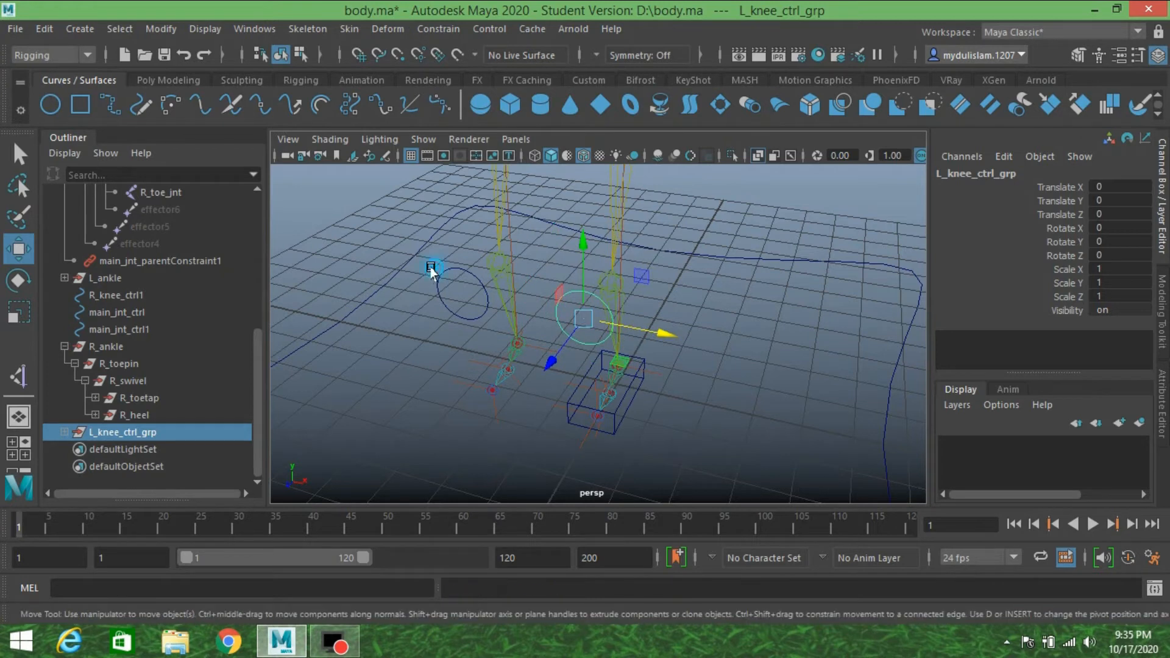
Test the right knee constraint by moving R_knee_ctrl1 slightly along X, and undo the move
click(449, 292)
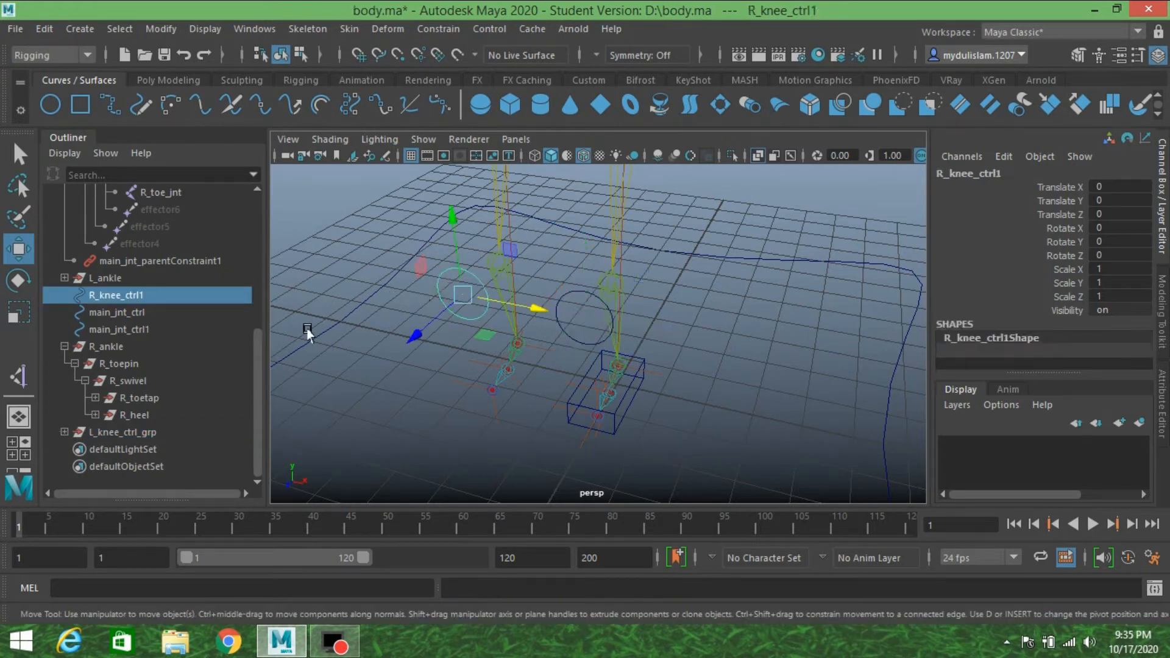
drag(532, 308, 532, 309)
key(ctrl+z)
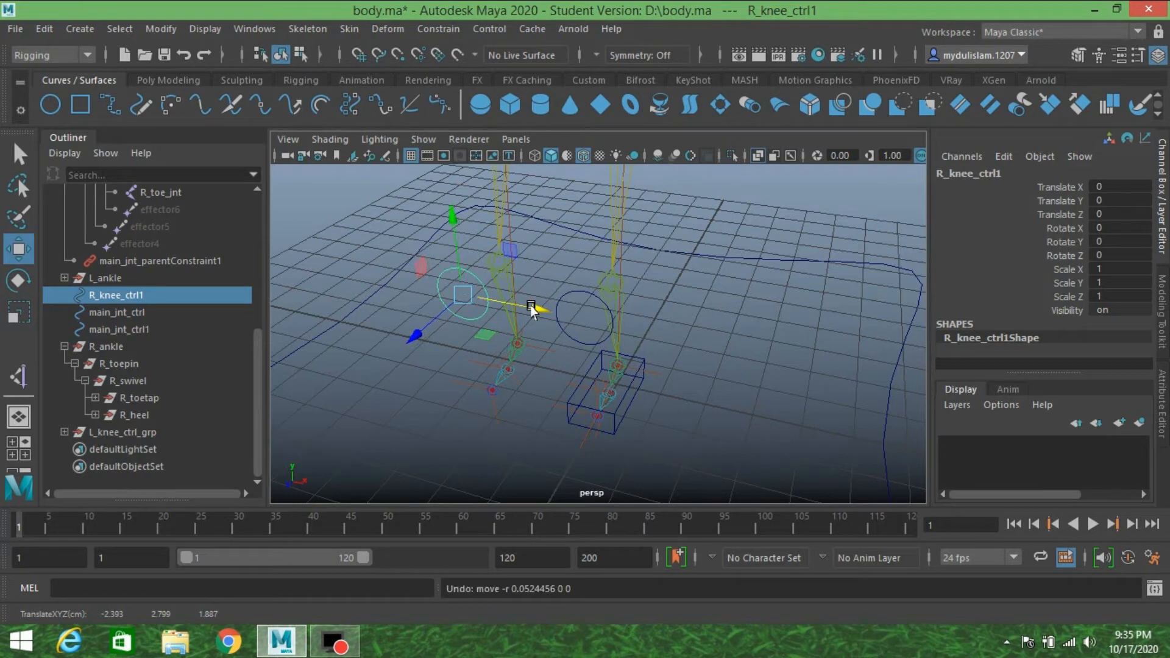
Group R_knee_ctrl1 on its own and give the group the control's copied name, R_knee_ctrl1
double_click(111, 296)
key(ctrl+c)
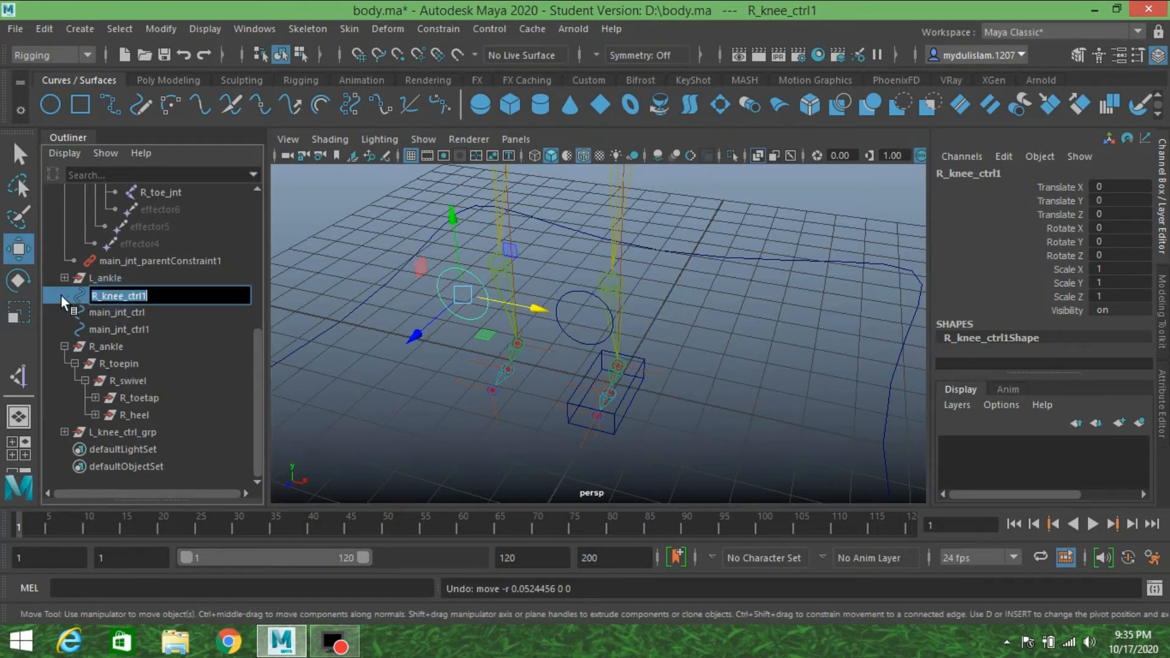
key(Return)
key(ctrl+g)
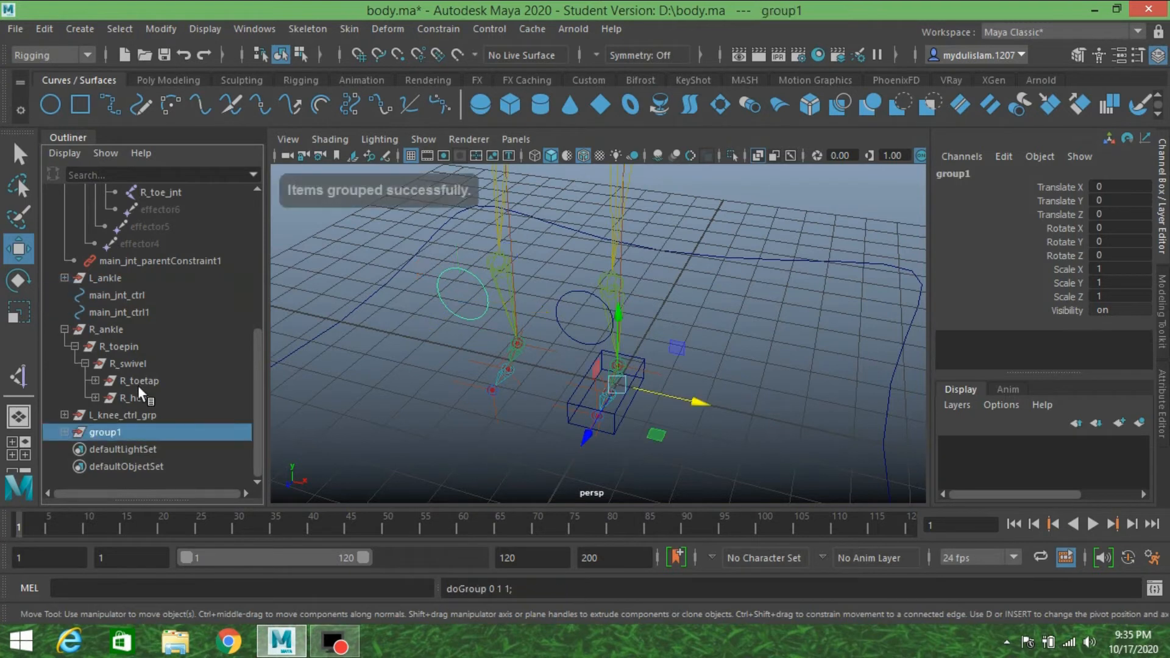
double_click(126, 432)
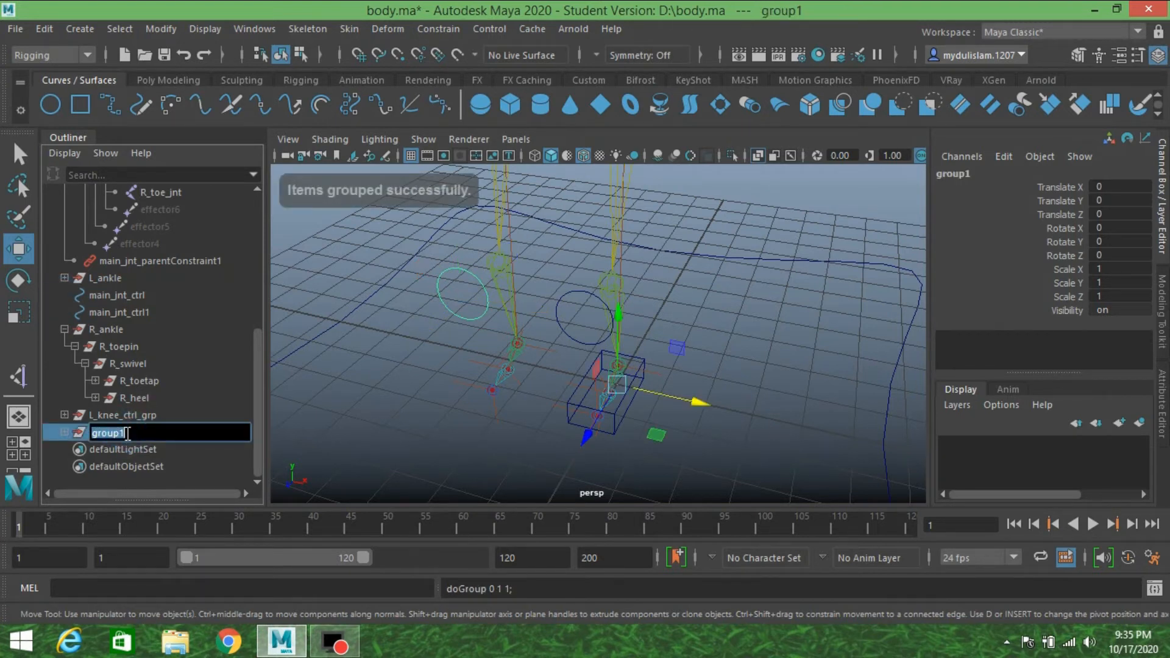
key(ctrl+v)
key(Return)
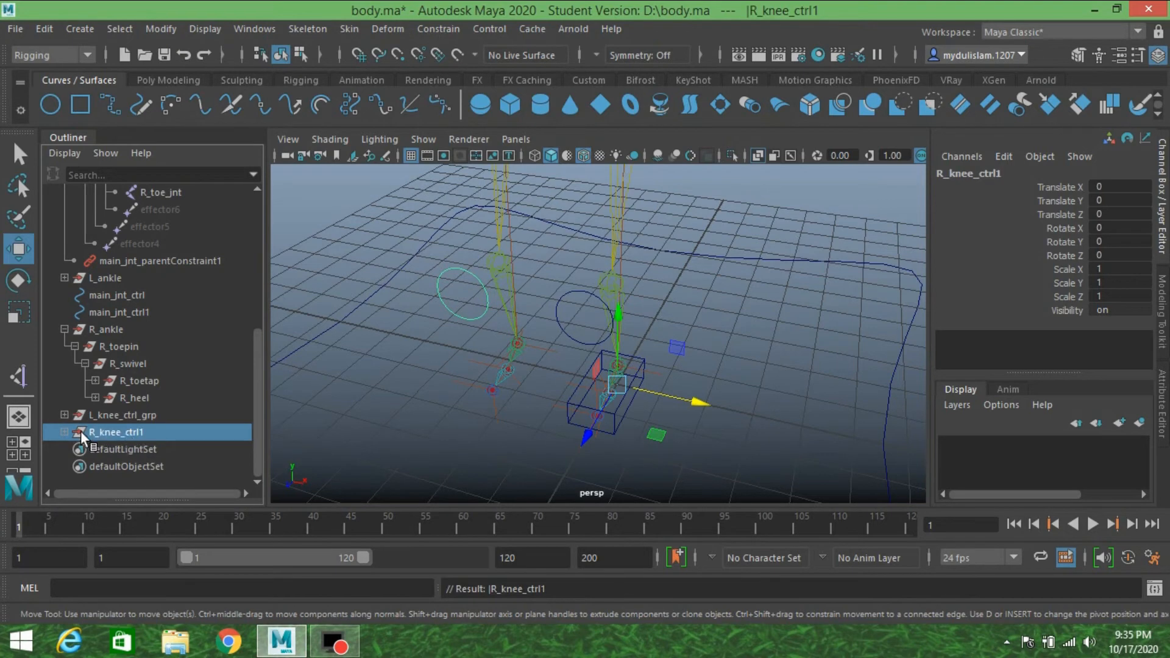
Center the right knee group's pivot on its control and rename the group R_knee_ctrl_grp
click(153, 26)
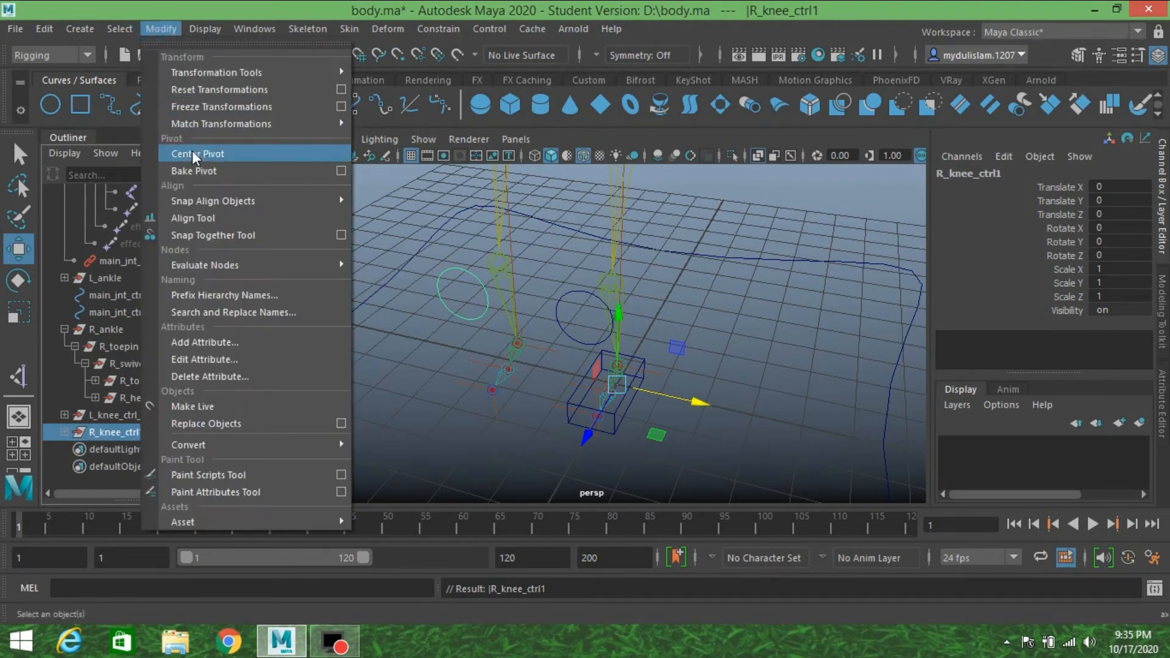
click(193, 154)
double_click(148, 430)
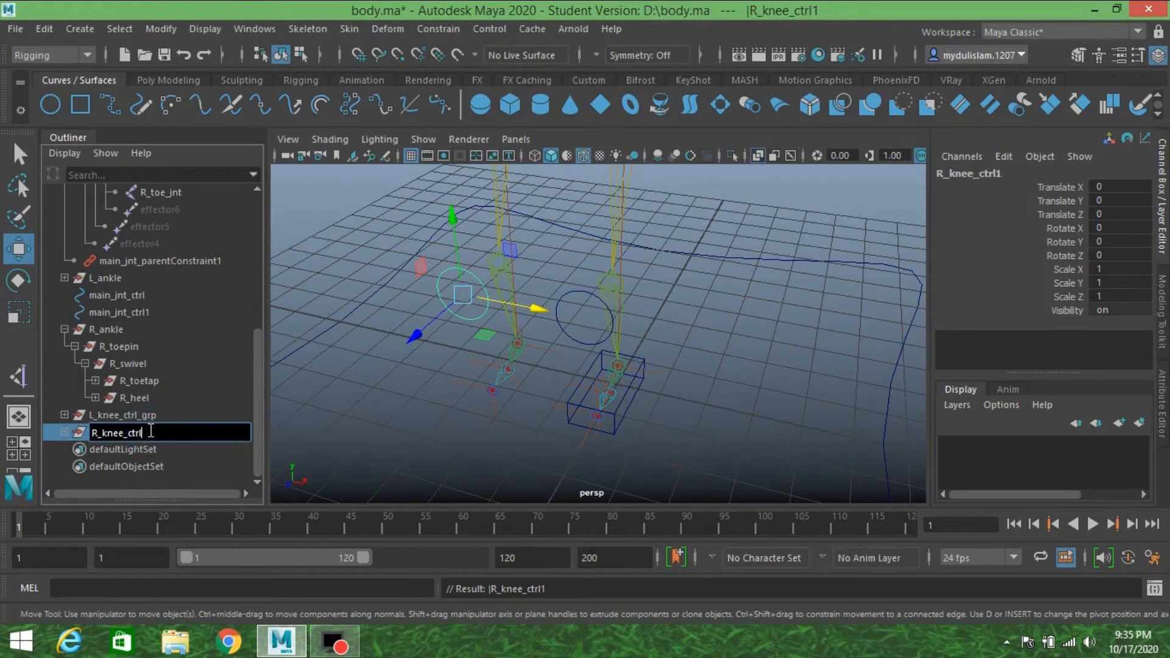
text(grp)
key(Return)
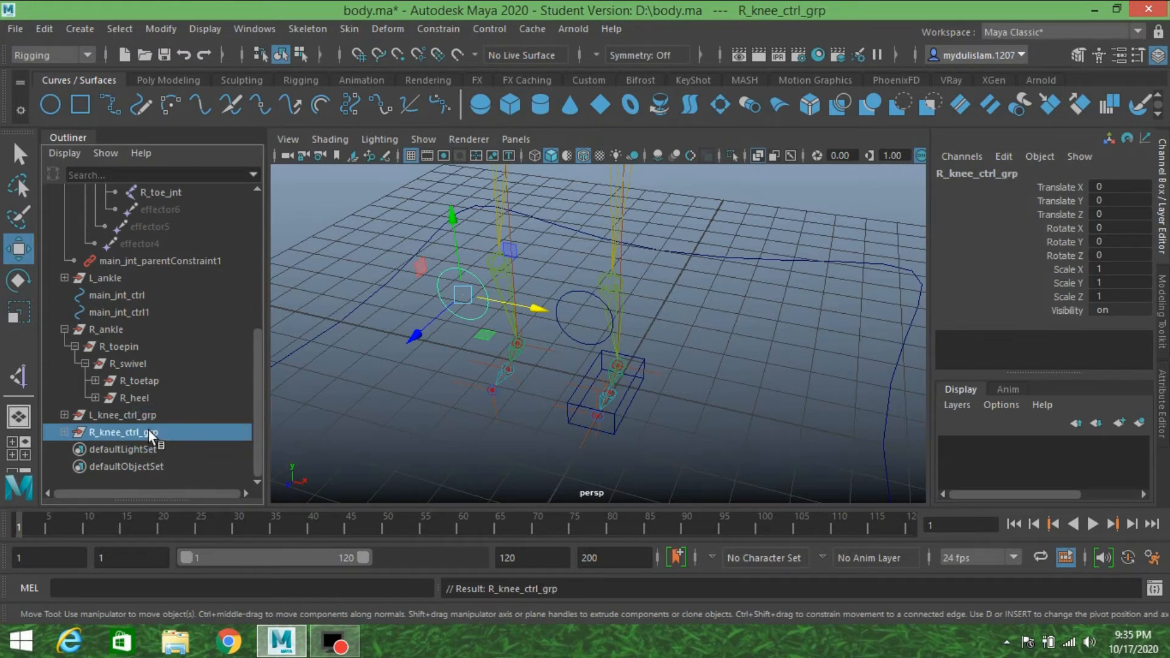
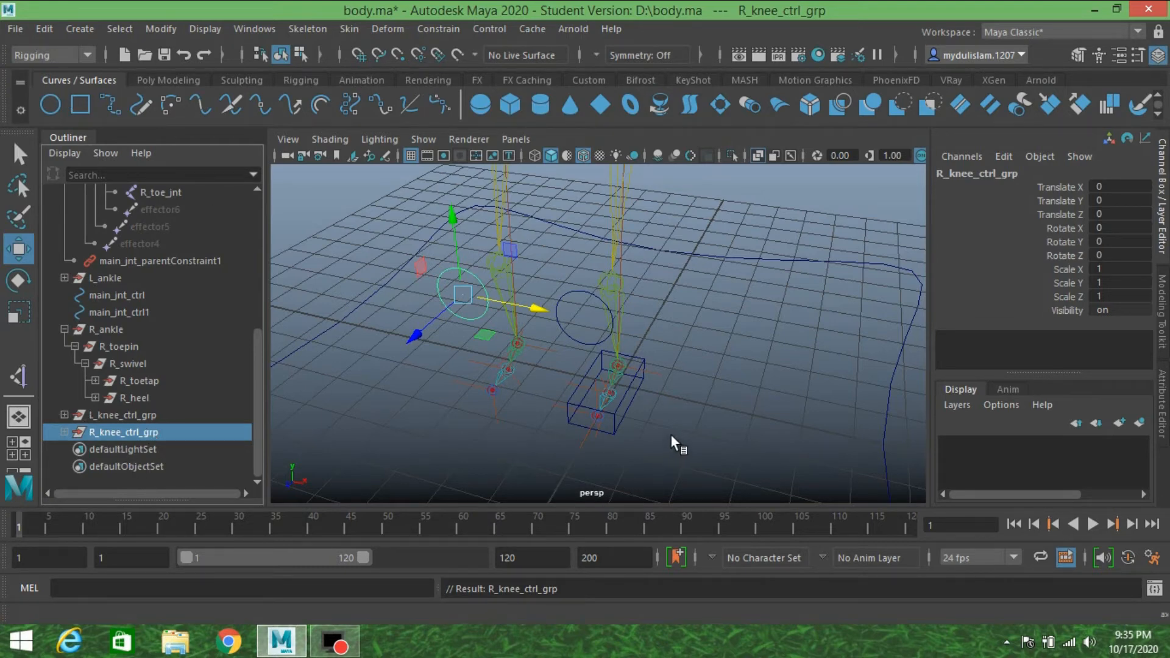
Duplicate L_leg_ctrl and move the copy about -2.48 in X so it surrounds the right foot
alt+drag(696, 425, 711, 392)
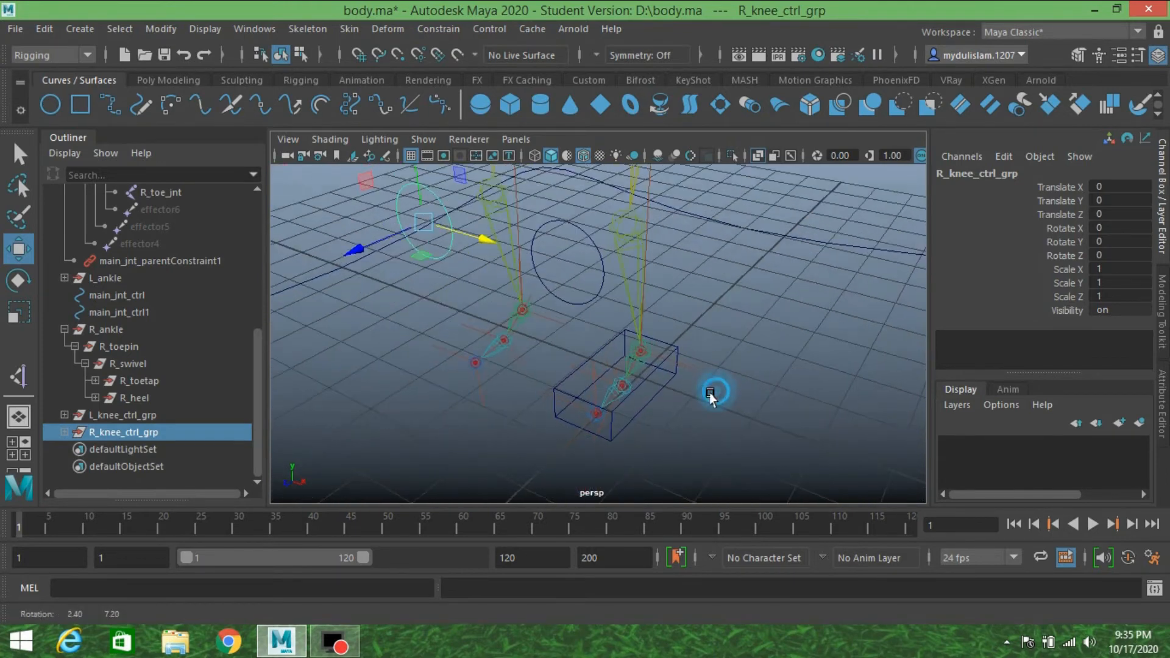
click(674, 349)
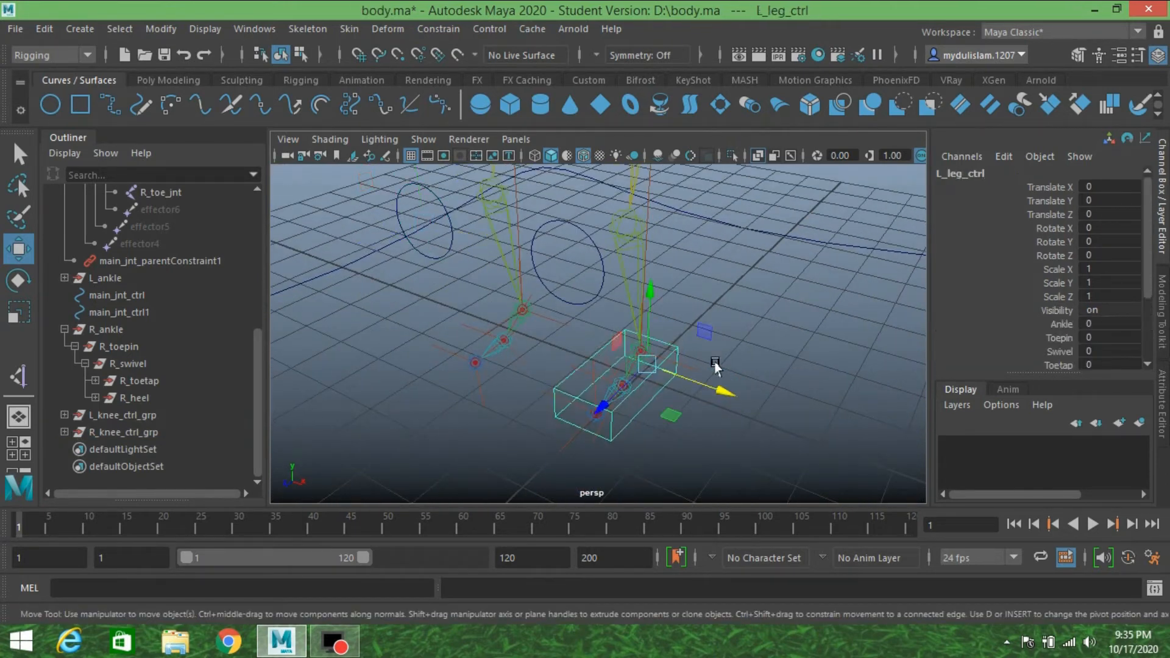
alt+drag(674, 348, 731, 393)
scroll(134, 369, up, 5)
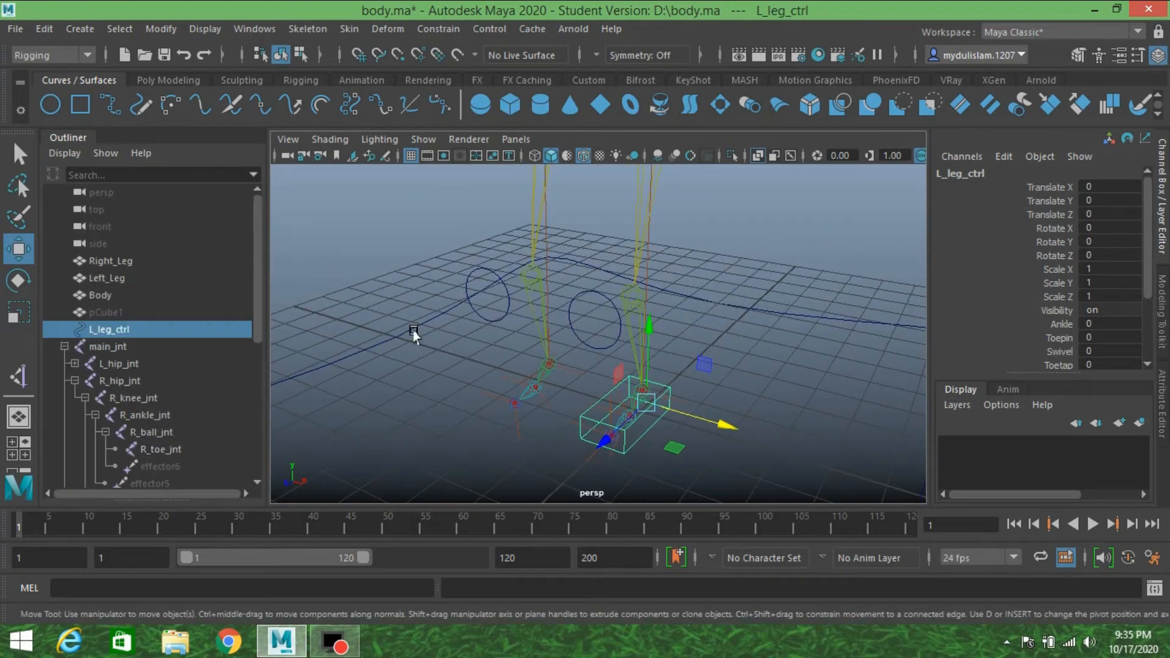
mouse_move(491, 345)
alt+mouse_down()
mouse_move(507, 348)
mouse_move(499, 326)
alt+mouse_up()
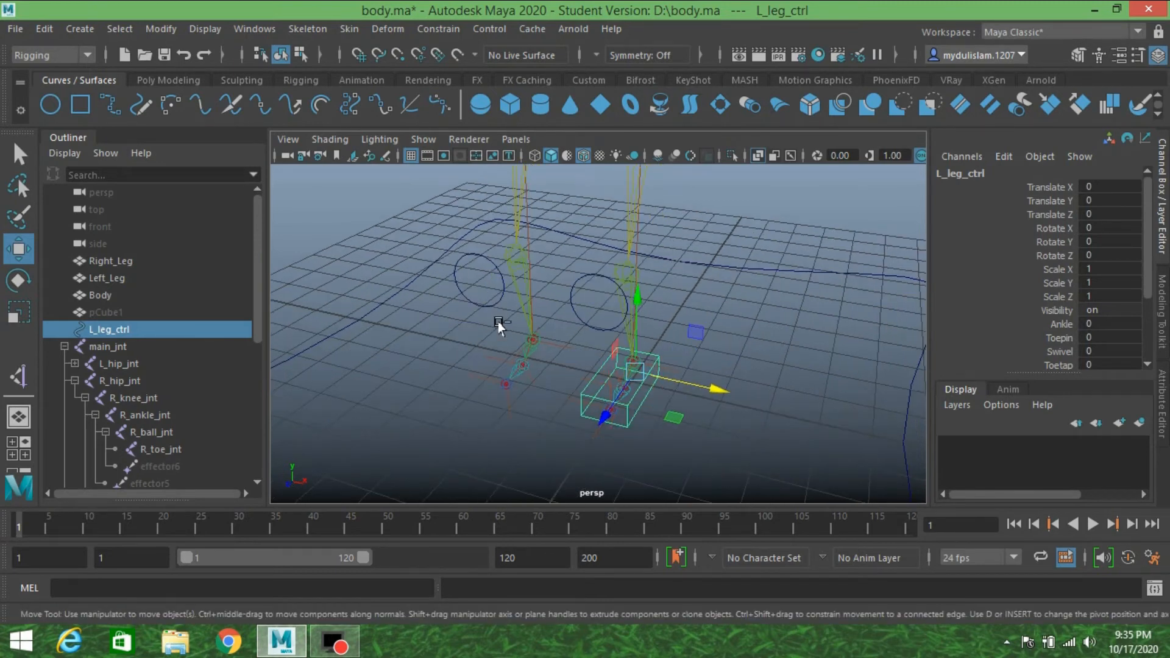
key(ctrl+d)
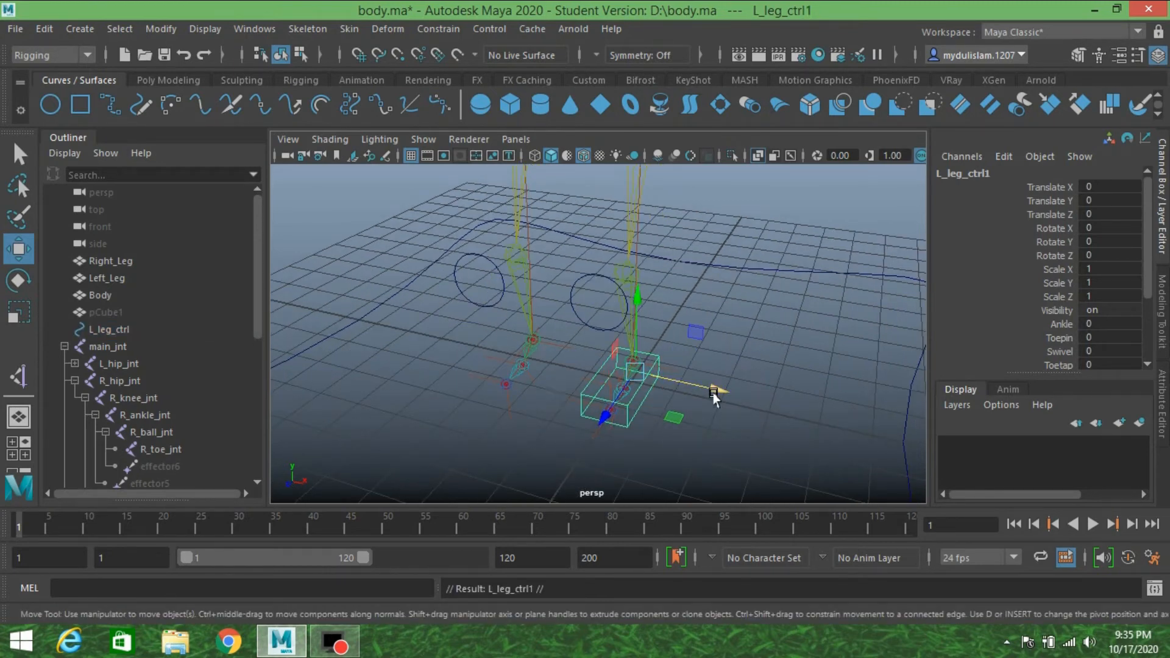
drag(713, 392, 606, 376)
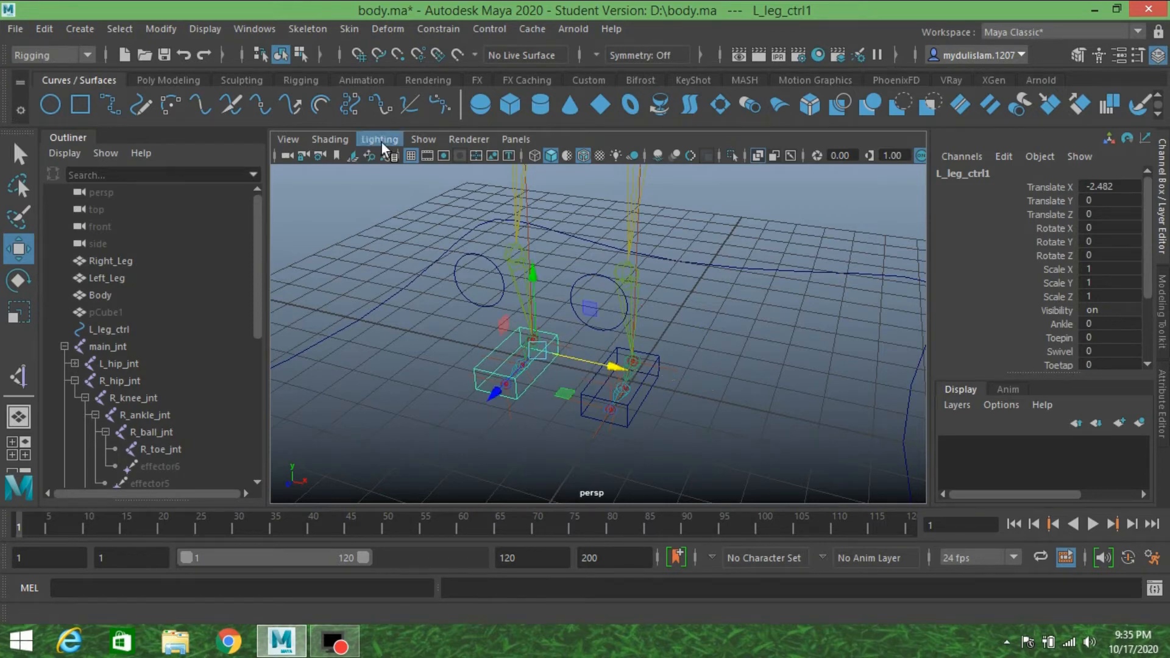
Show the polygon meshes in the perspective view to check how the copied control fits the right foot
click(421, 140)
click(470, 170)
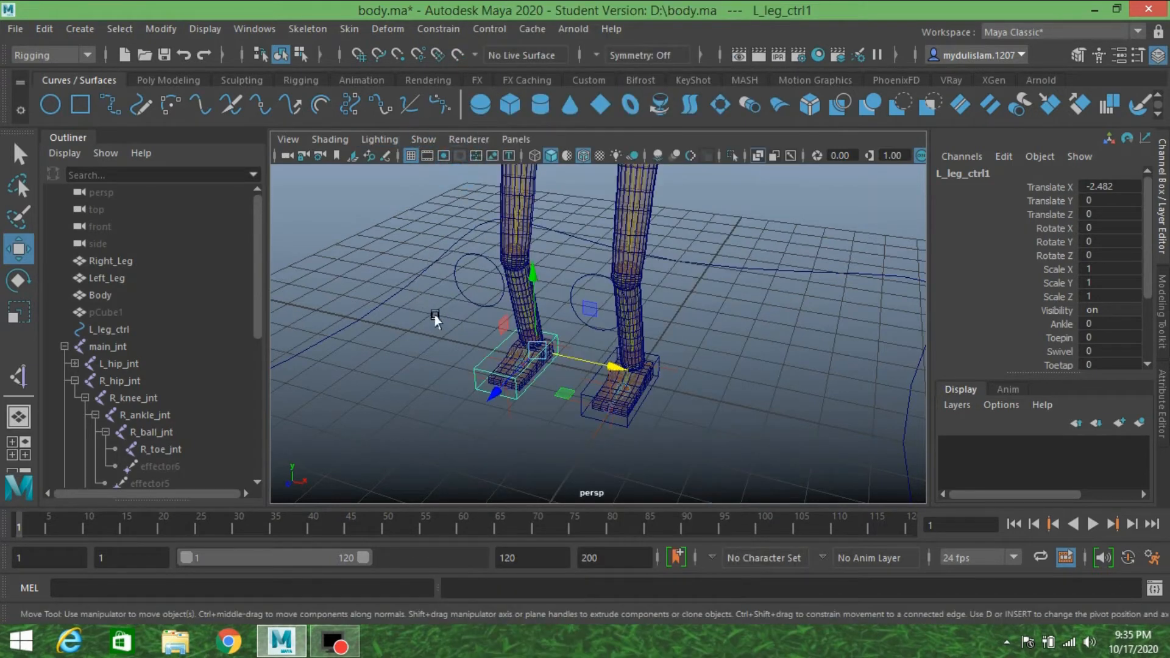
mouse_move(437, 331)
alt+mouse_down()
mouse_move(530, 324)
mouse_move(440, 329)
mouse_move(449, 319)
alt+mouse_up()
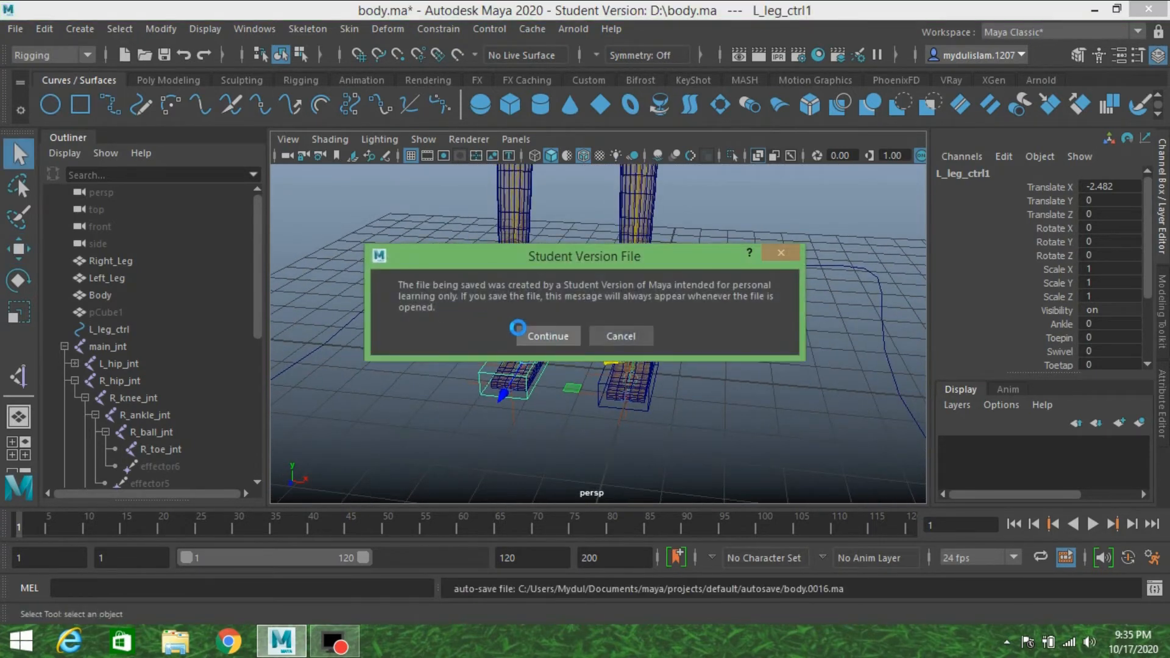
Accept the student version notice and freeze the transformations of the duplicated leg control
click(518, 330)
key(w)
click(152, 30)
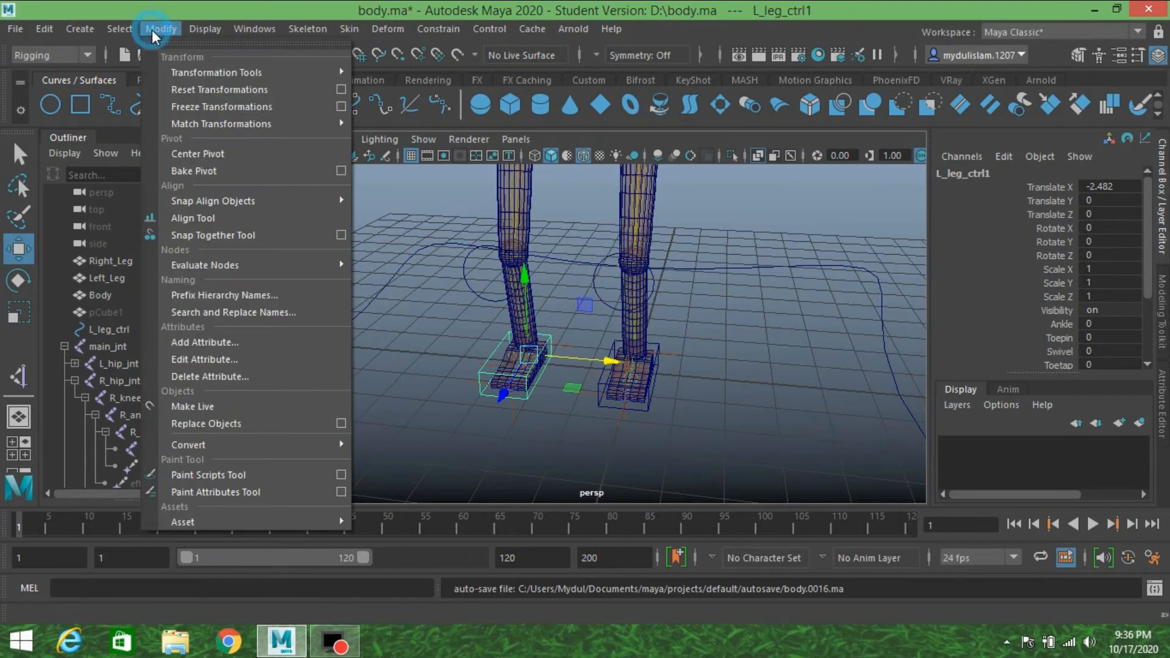
click(206, 110)
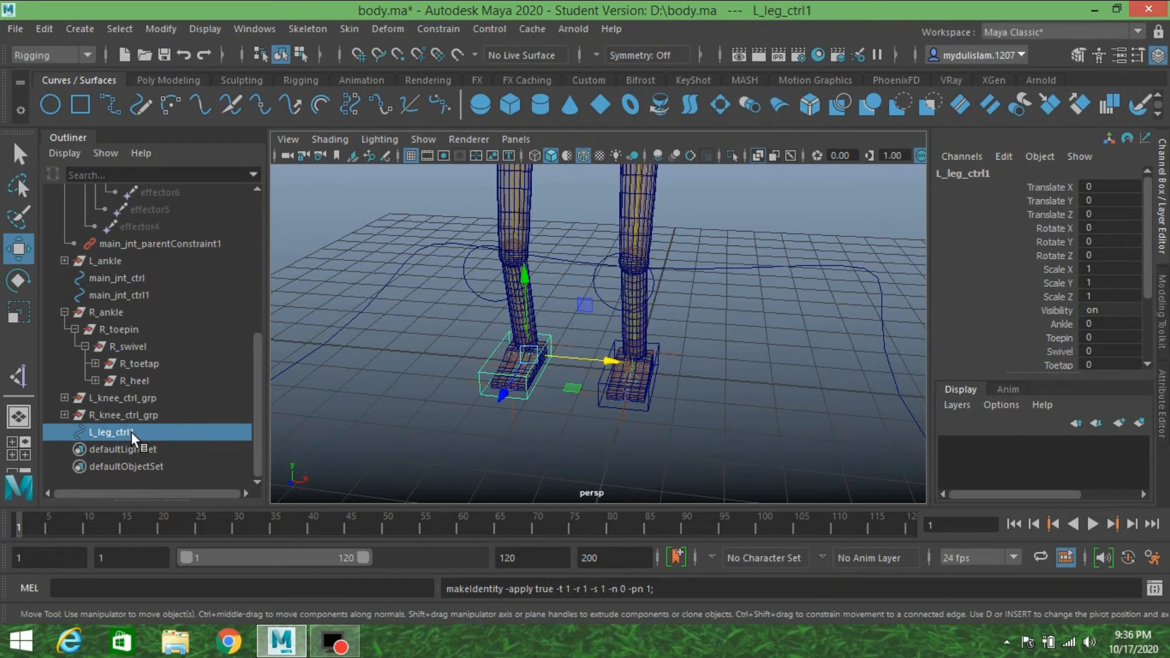
Rename the duplicated leg control R_leg_ctrl1
double_click(96, 433)
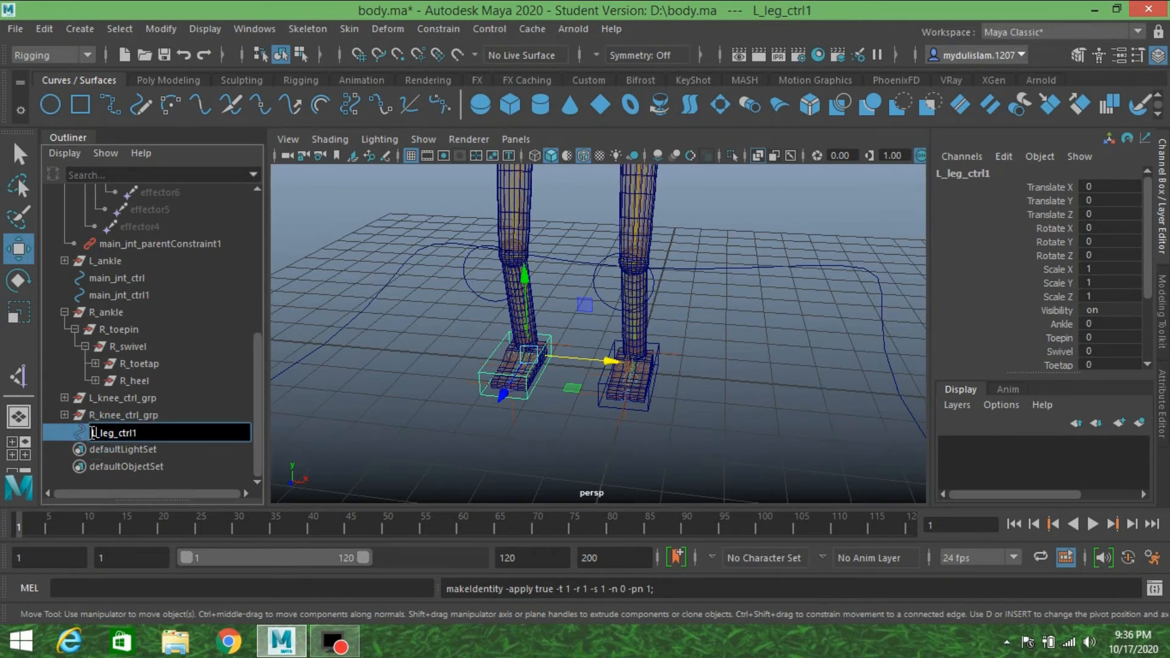
key(Delete)
text(R)
key(Return)
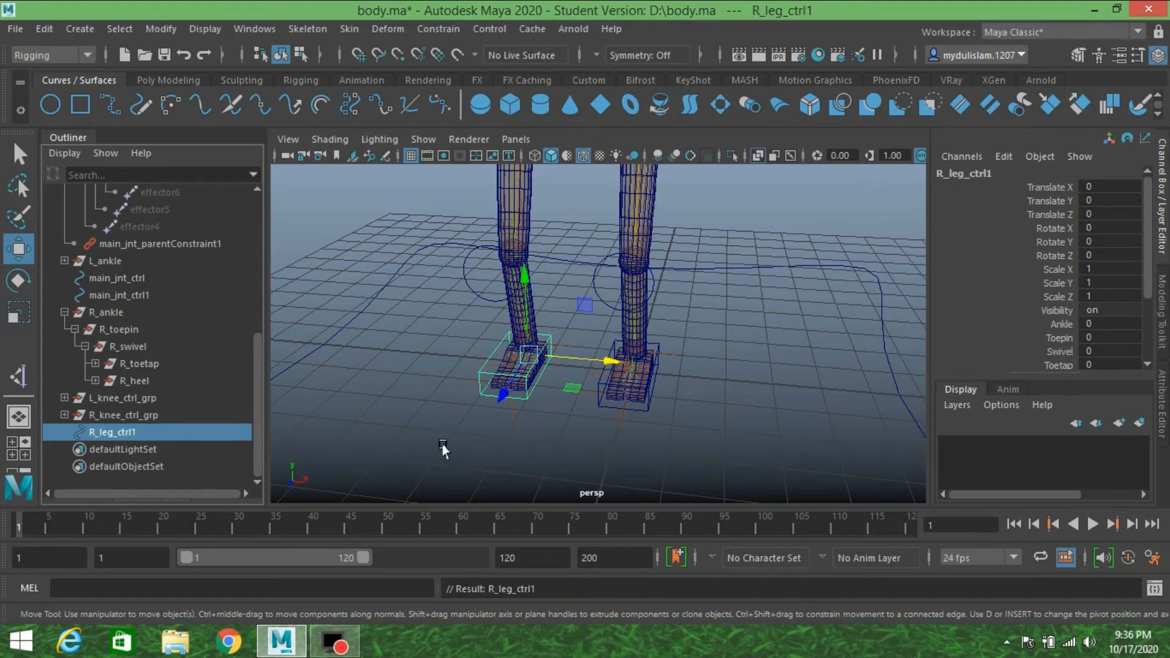
Examine the right leg control around the foot mesh and its custom foot attributes
scroll(639, 439, down, 2)
alt+middle_drag(664, 339, 668, 391)
scroll(668, 396, up, 5)
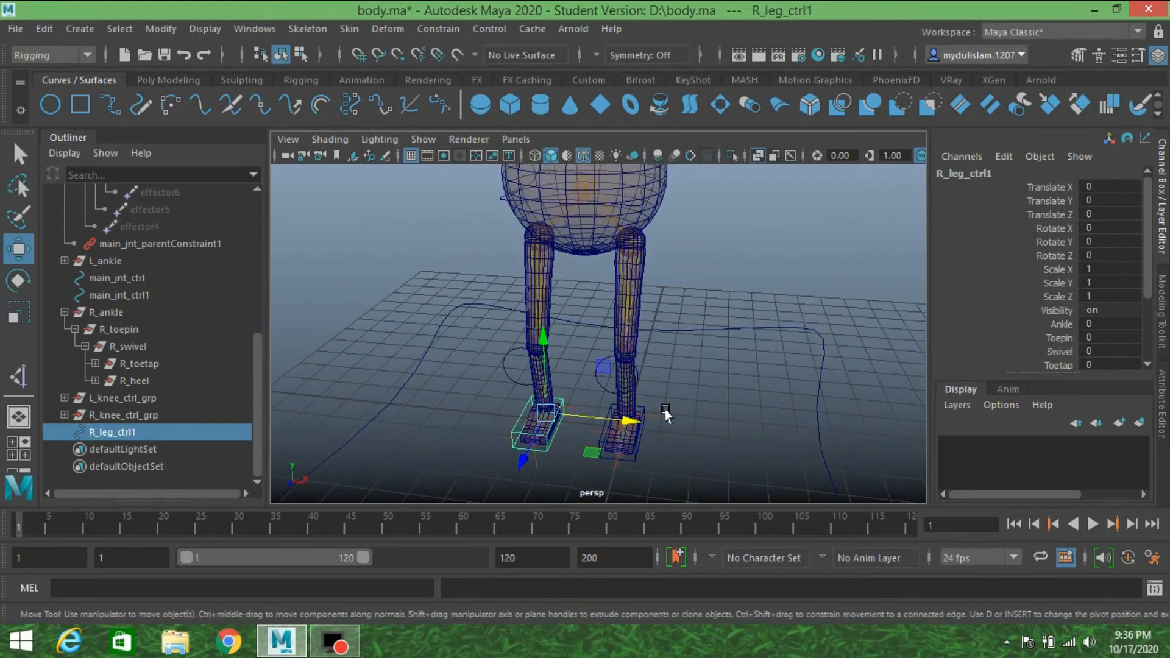
alt+drag(654, 347, 627, 362)
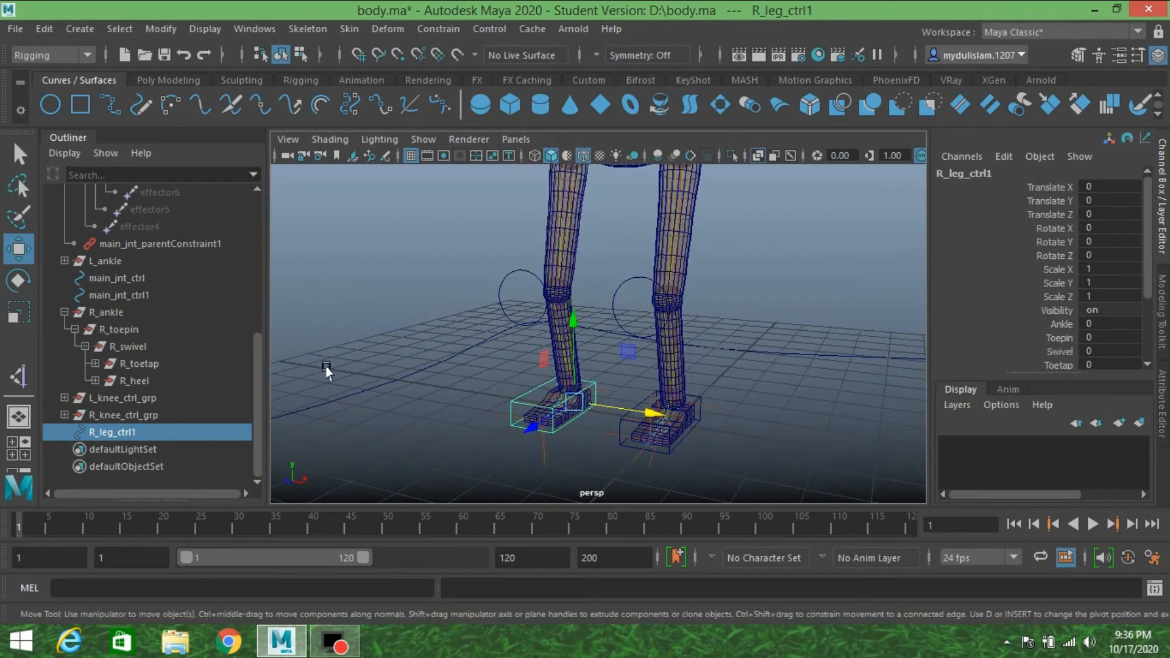
scroll(1052, 341, down, 3)
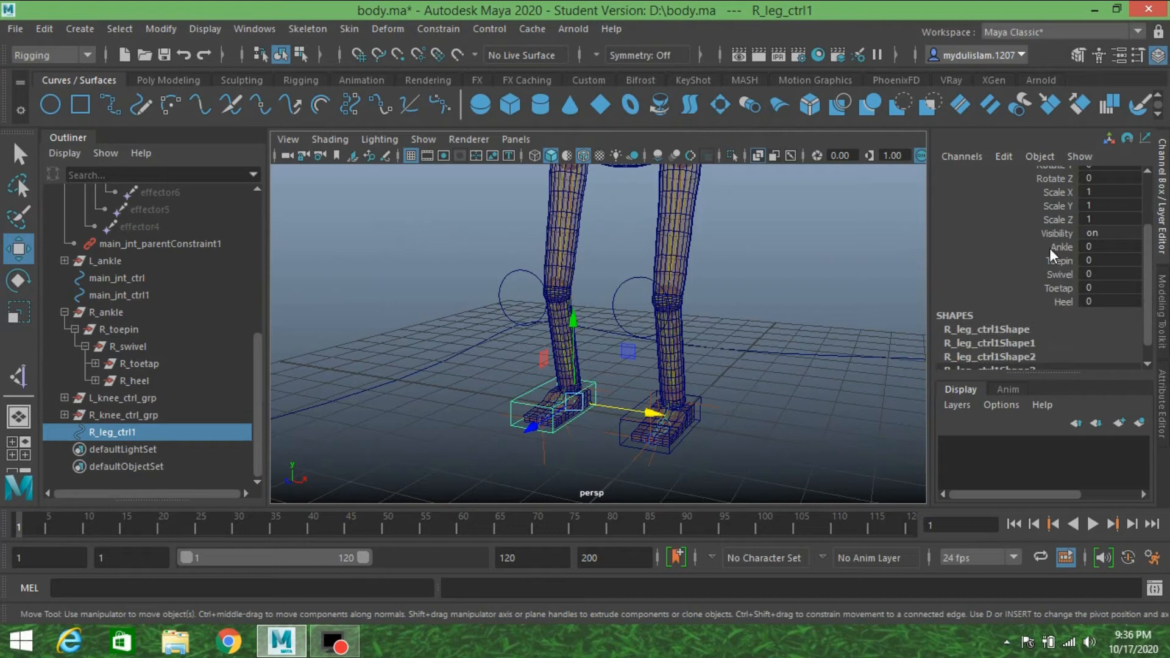
alt+drag(786, 331, 778, 357)
scroll(778, 357, down, 8)
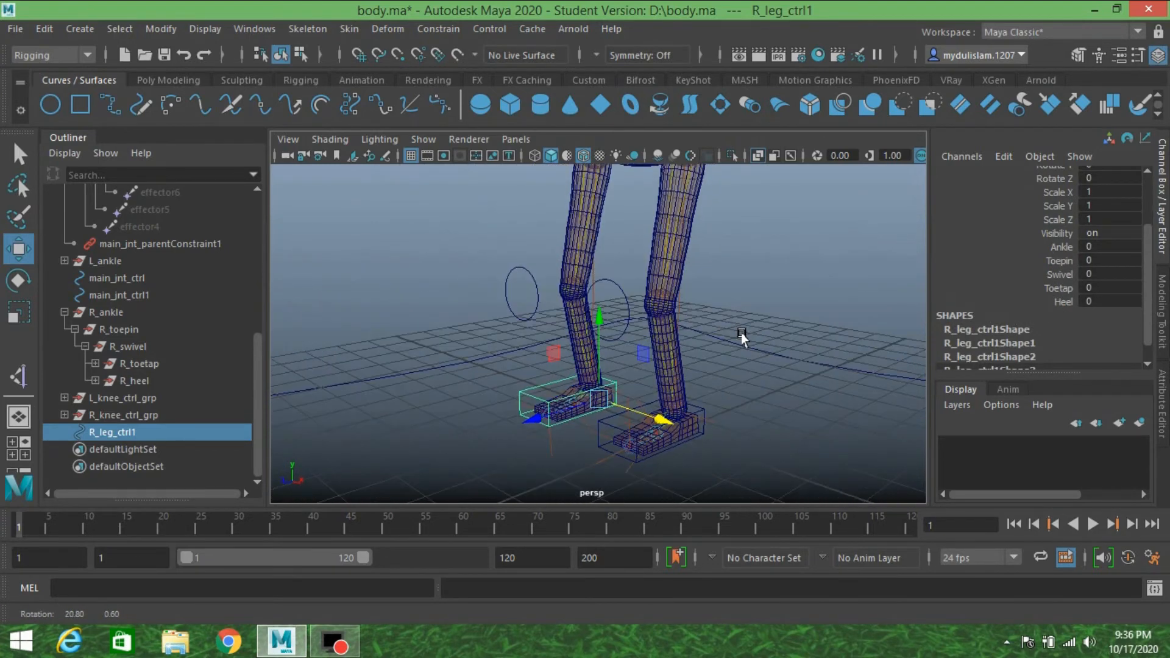
scroll(723, 346, up, 3)
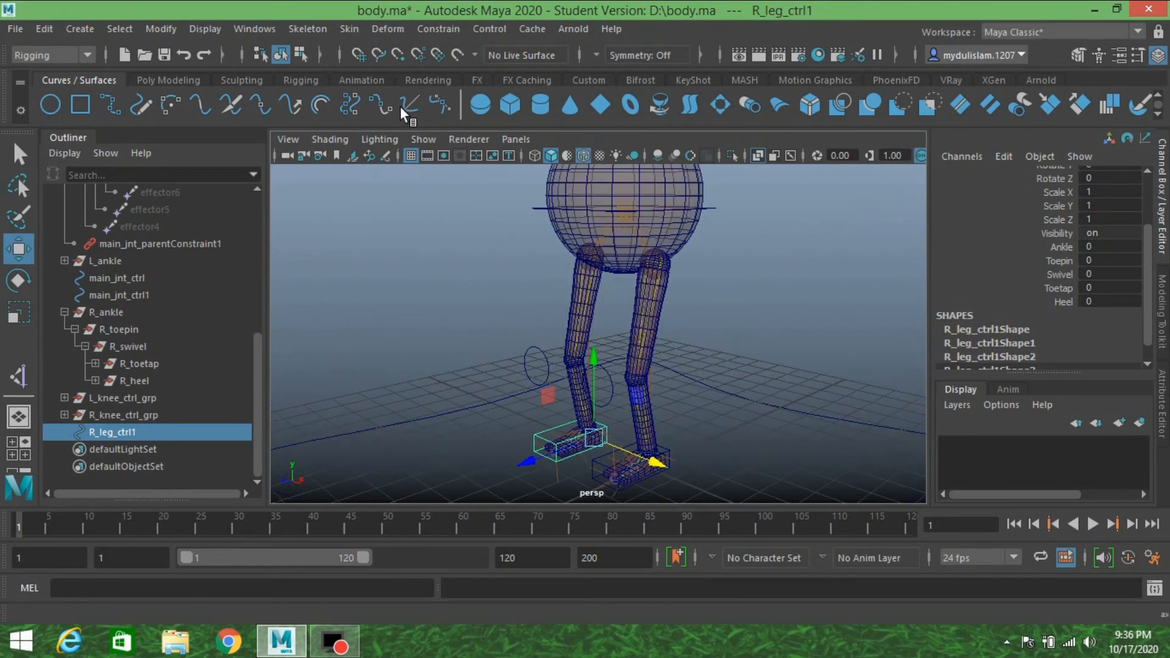
Hide the polygon meshes in the perspective view and inspect the joints and both leg controls
click(429, 141)
click(438, 167)
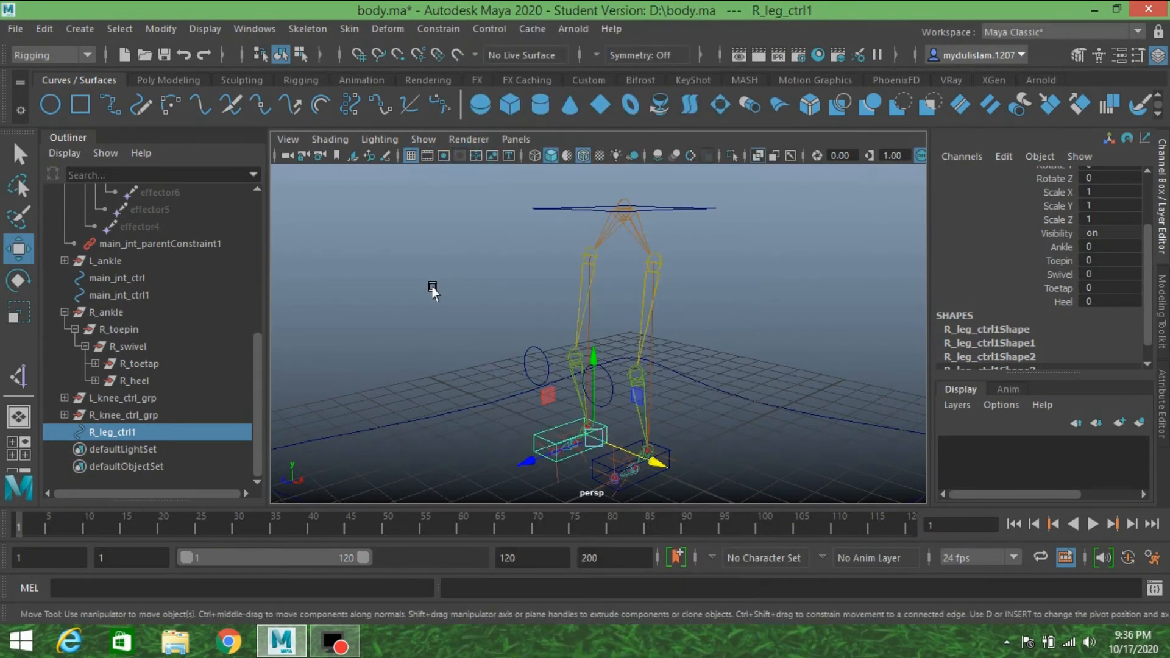
alt+drag(431, 287, 479, 302)
alt+middle_drag(479, 302, 467, 259)
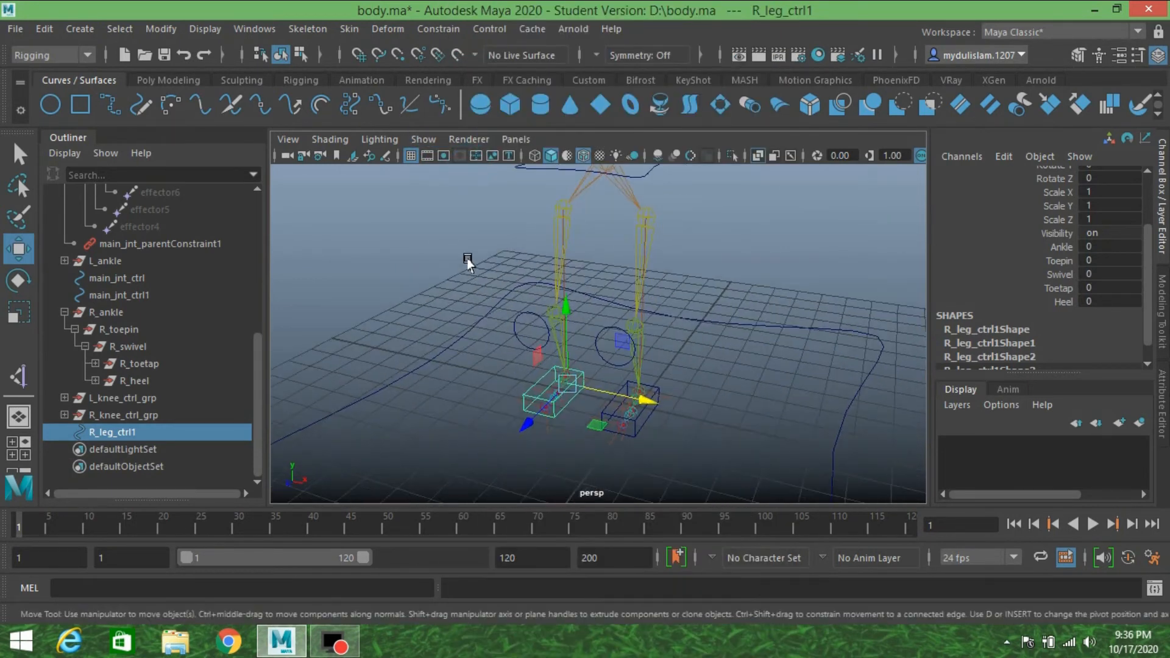
scroll(467, 258, up, 3)
mouse_move(468, 261)
alt+mouse_down()
mouse_move(473, 246)
mouse_move(478, 256)
alt+mouse_up()
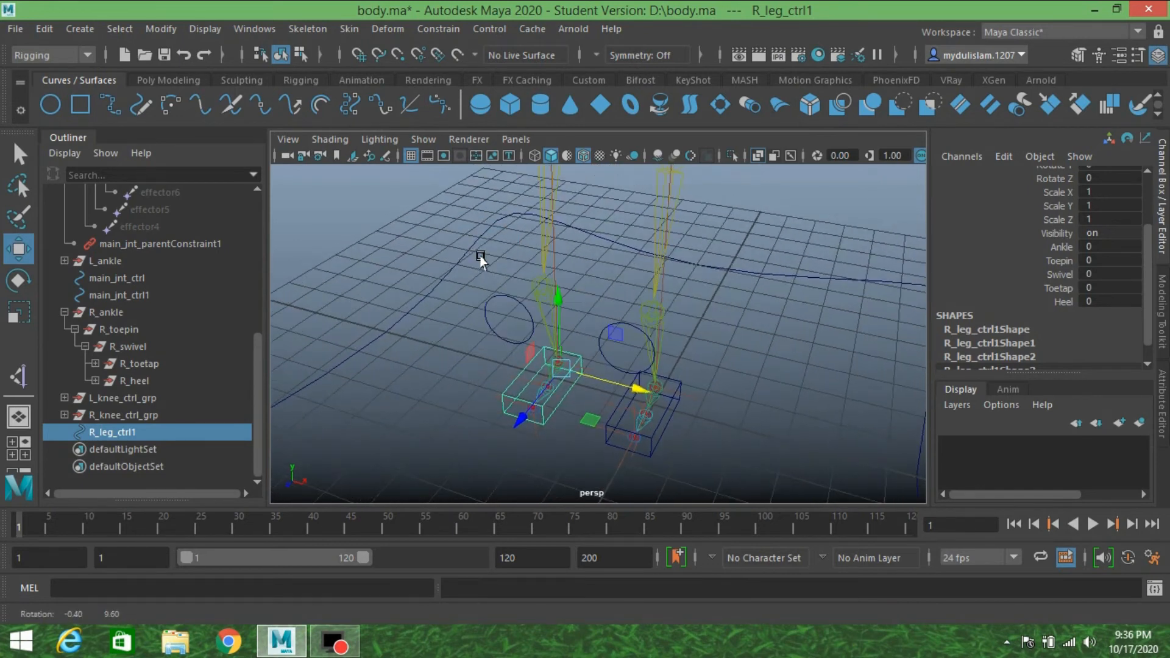
scroll(138, 281, up, 6)
scroll(135, 337, down, 6)
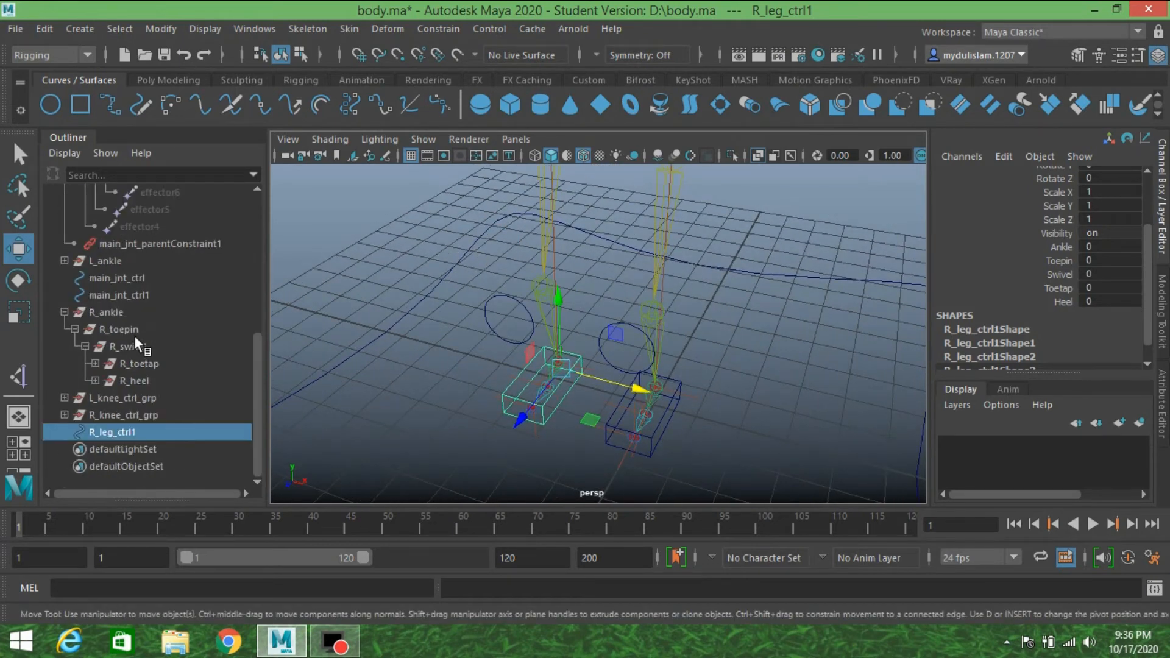
scroll(135, 335, up, 5)
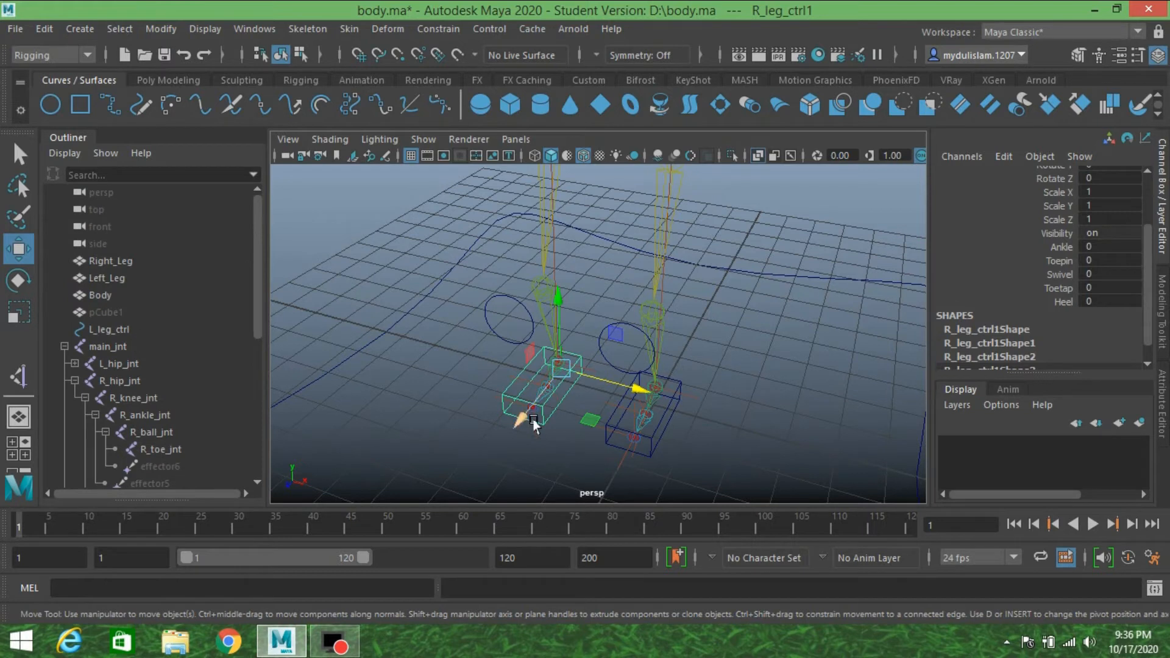
Open the Connection Editor with L_leg_ctrl as the source and move its window clear of the leg rig
click(670, 402)
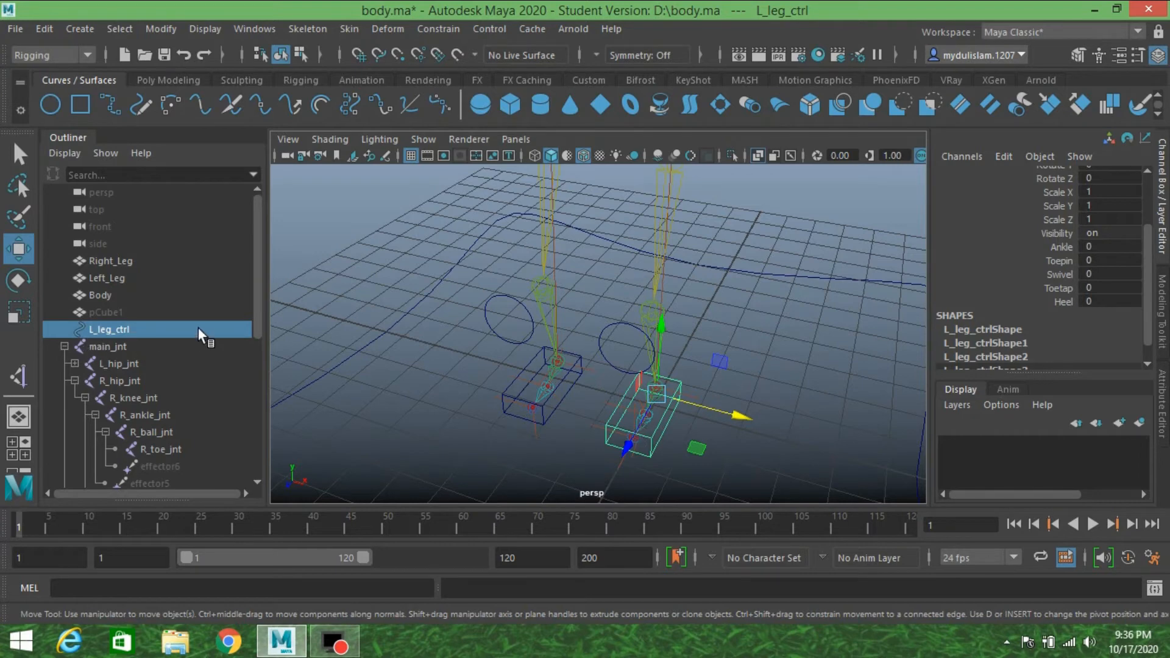
click(249, 28)
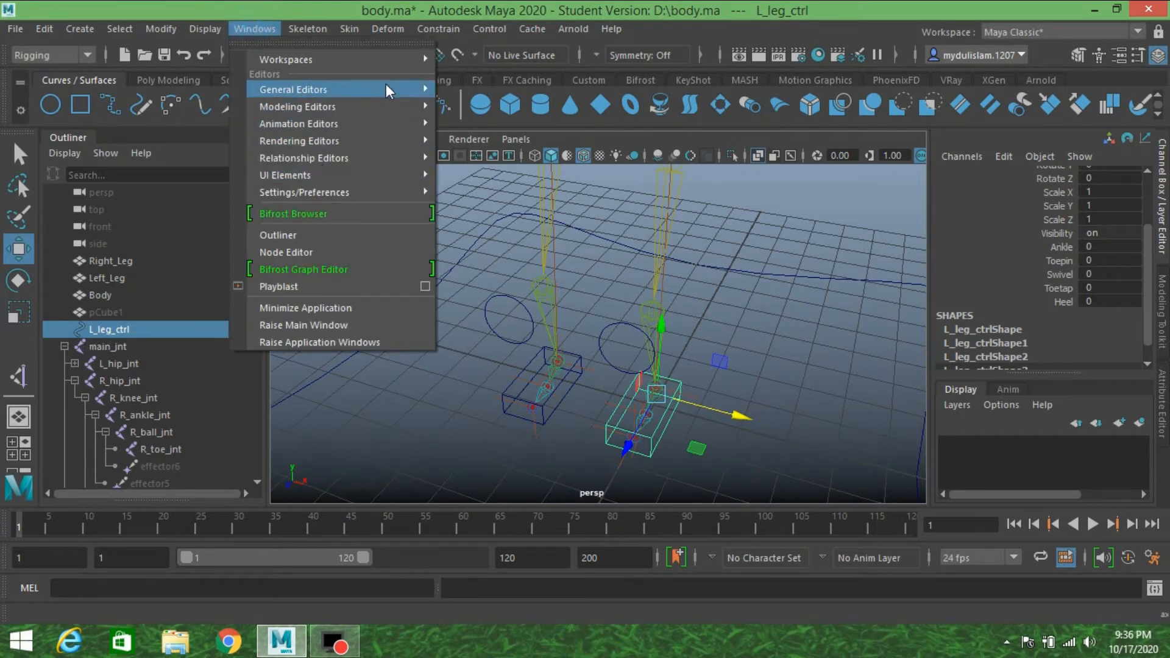
mouse_move(394, 91)
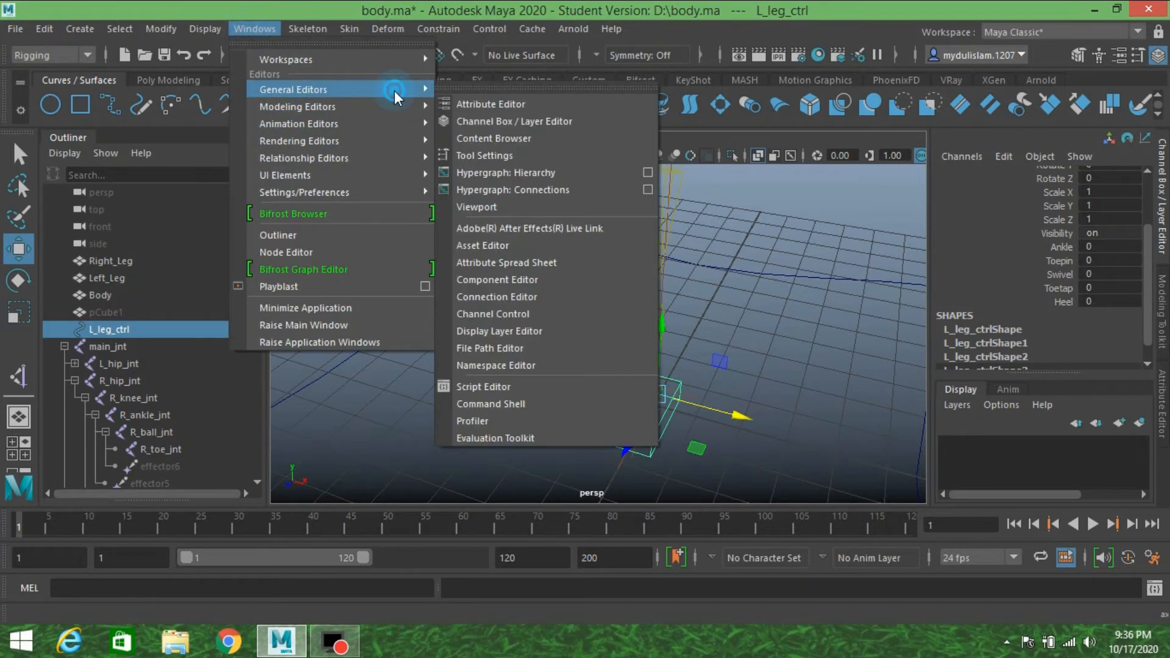
click(523, 296)
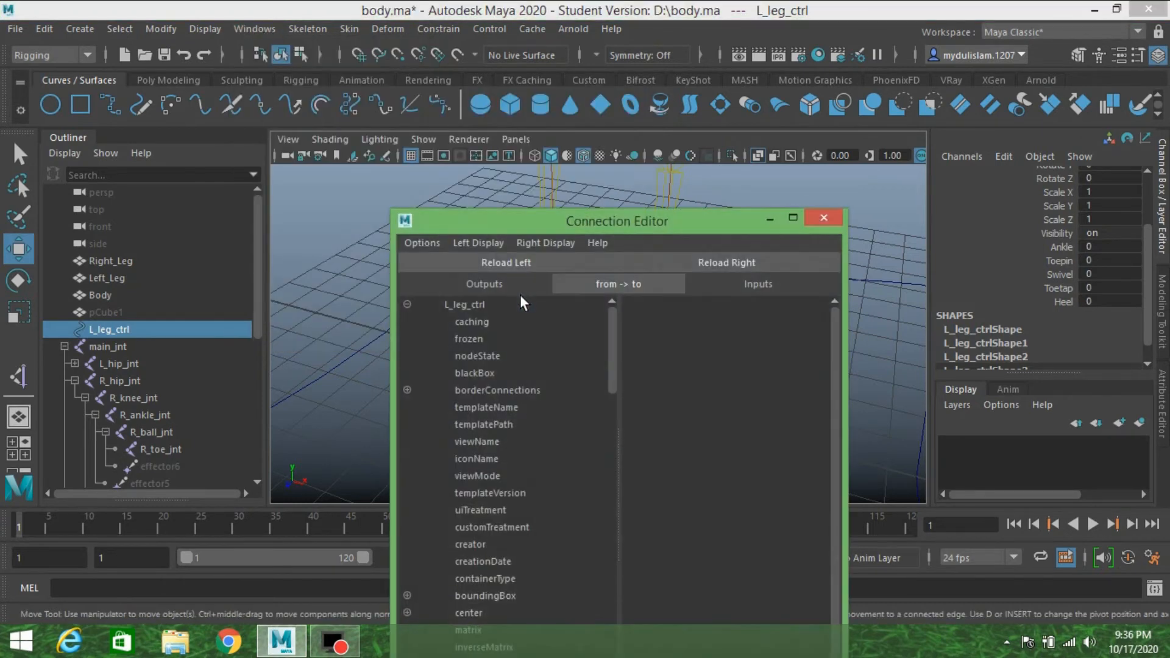
drag(558, 227, 889, 14)
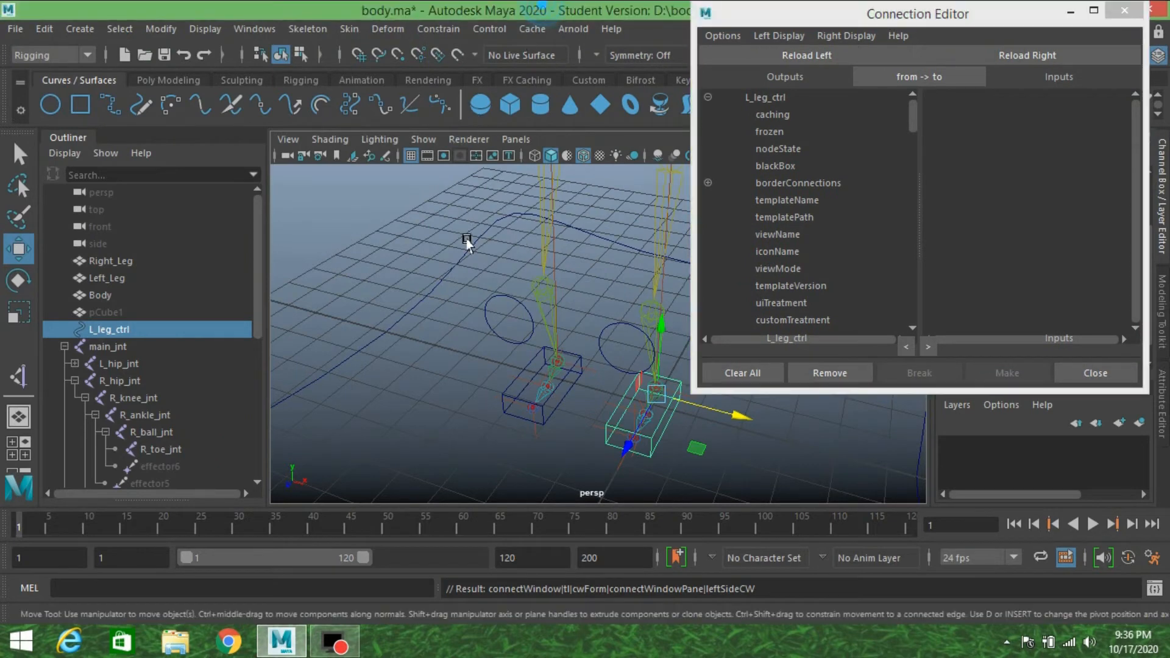
Hide the non-keyable attributes in the Connection Editor's source list for L_leg_ctrl
alt+middle_drag(504, 234, 414, 274)
scroll(441, 285, down, 2)
alt+drag(414, 274, 463, 261)
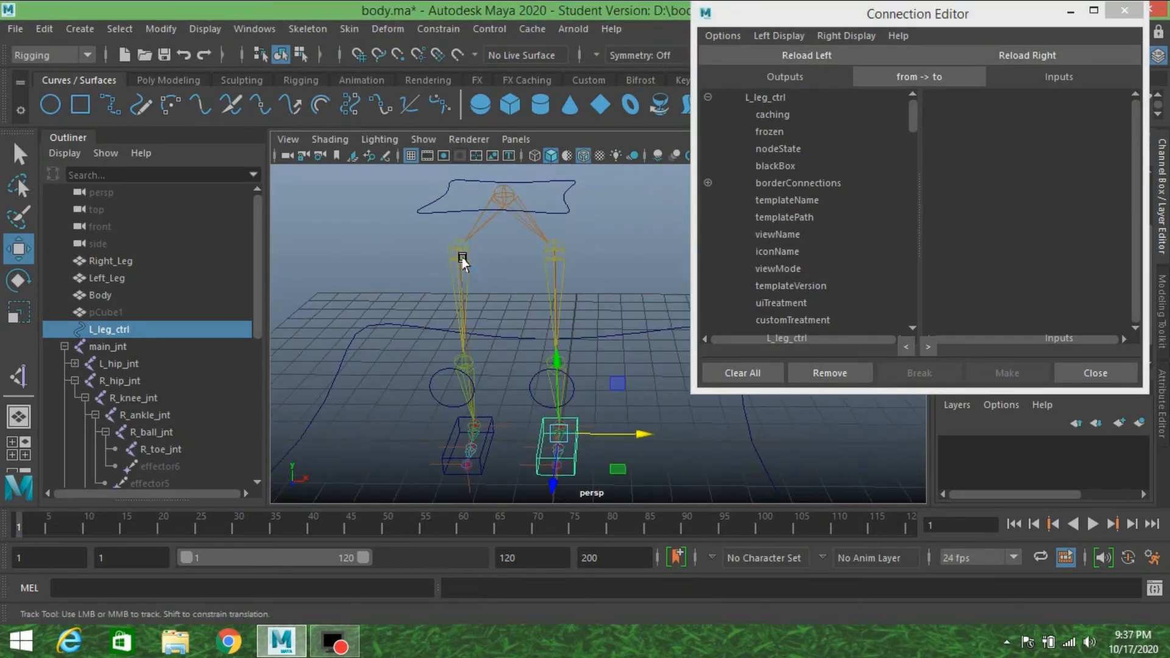
click(778, 41)
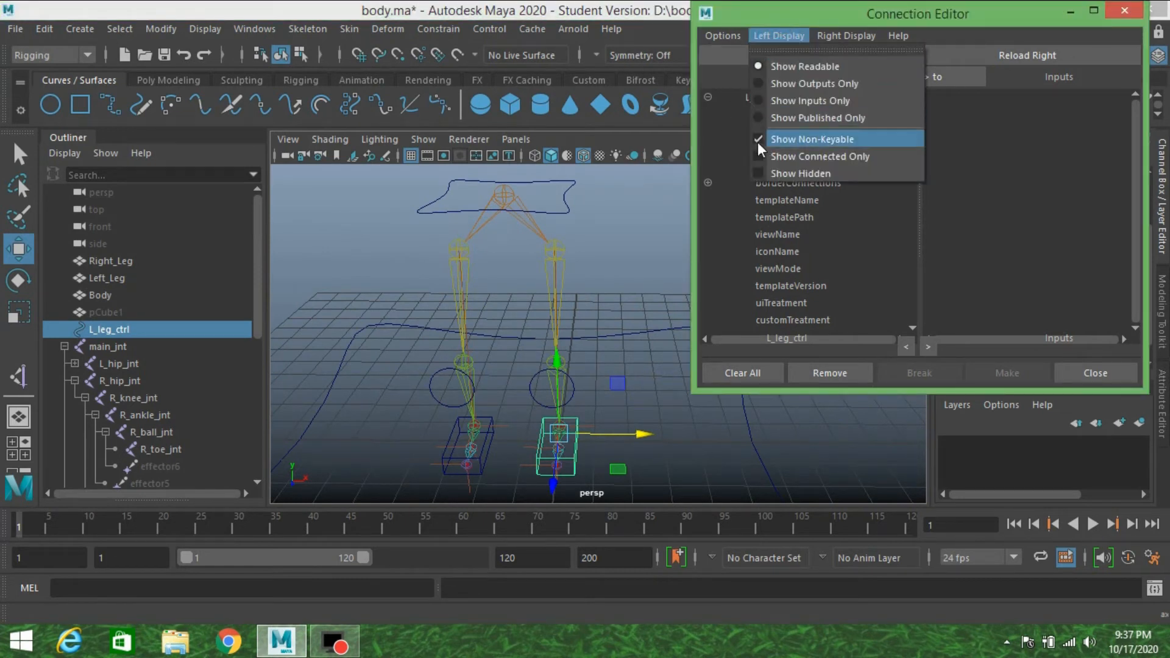
click(774, 140)
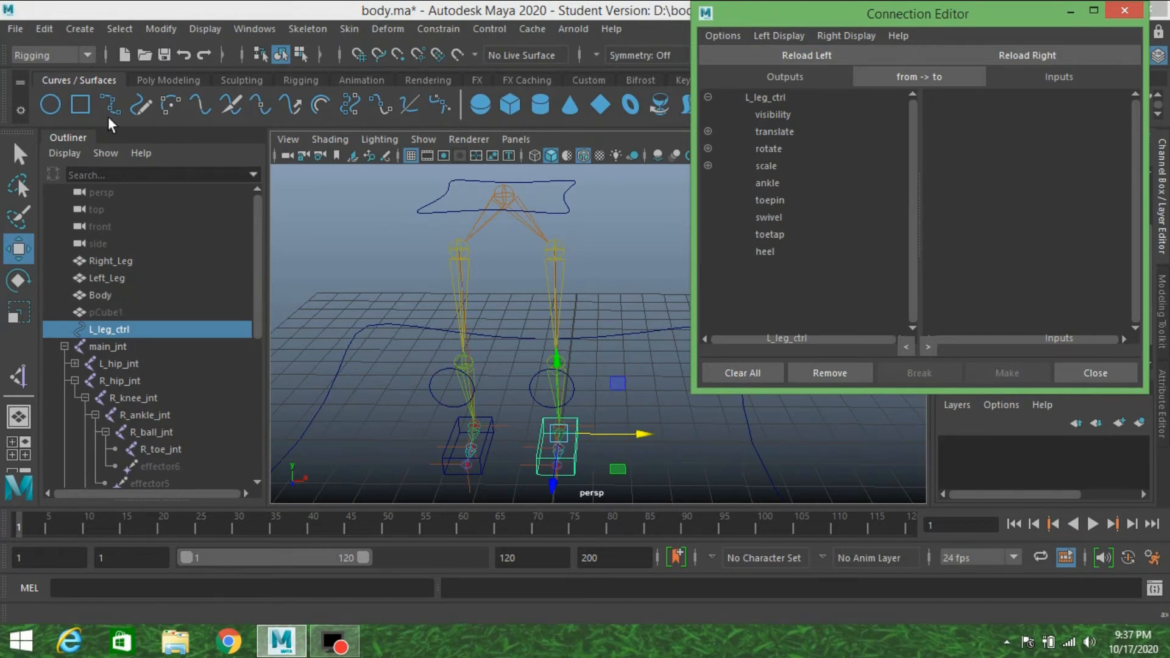
Expand the L_ankle group, load it as the Connection Editor's target, and hide its non-keyable attributes
click(157, 8)
scroll(106, 352, down, 5)
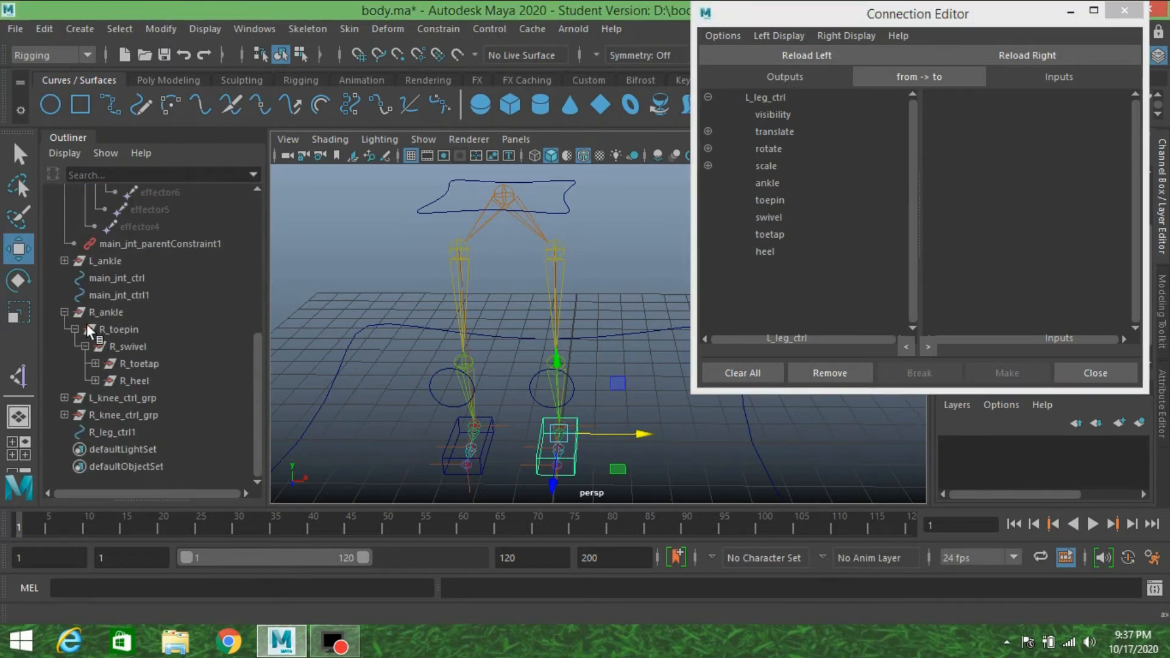
click(64, 260)
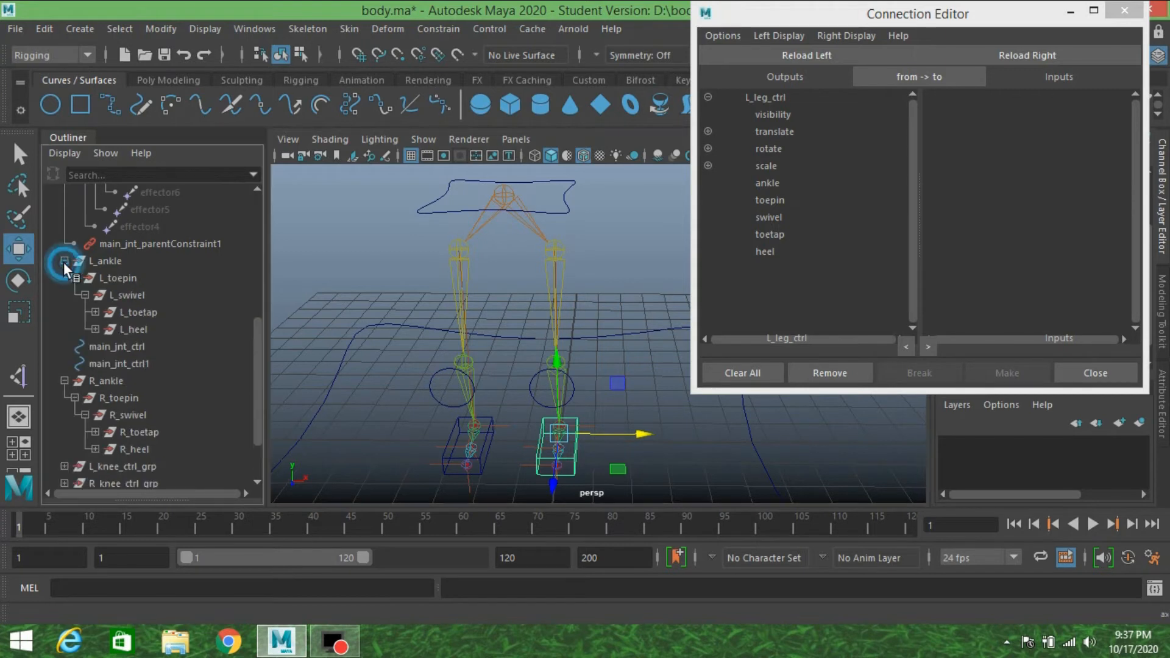
click(99, 263)
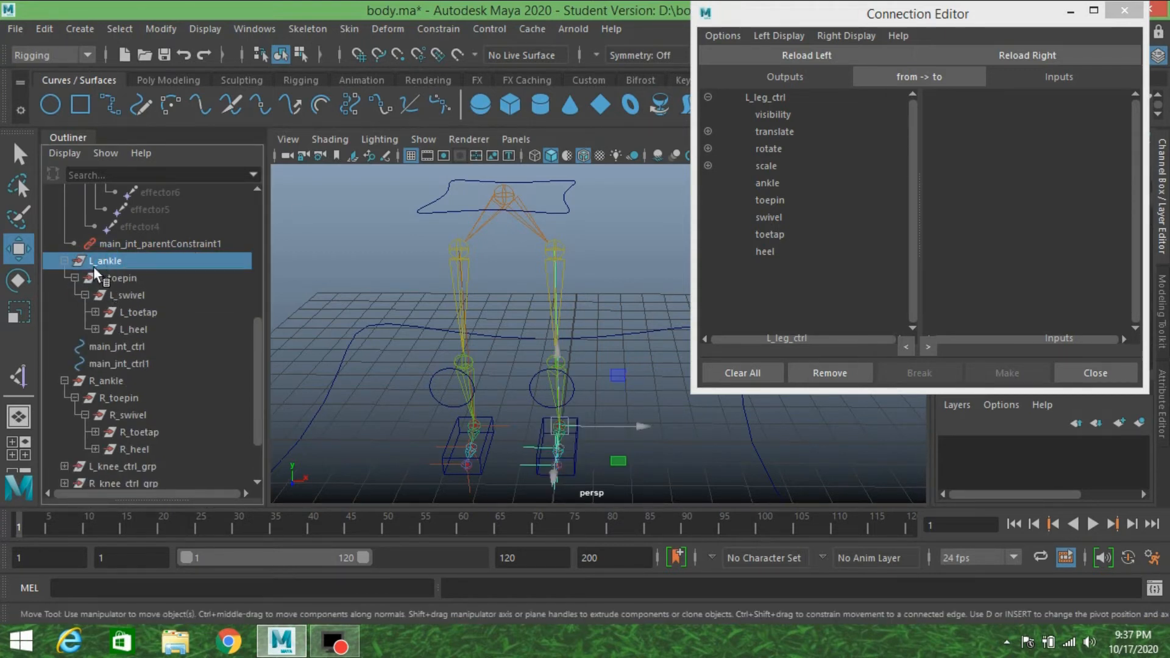
click(1030, 53)
click(844, 34)
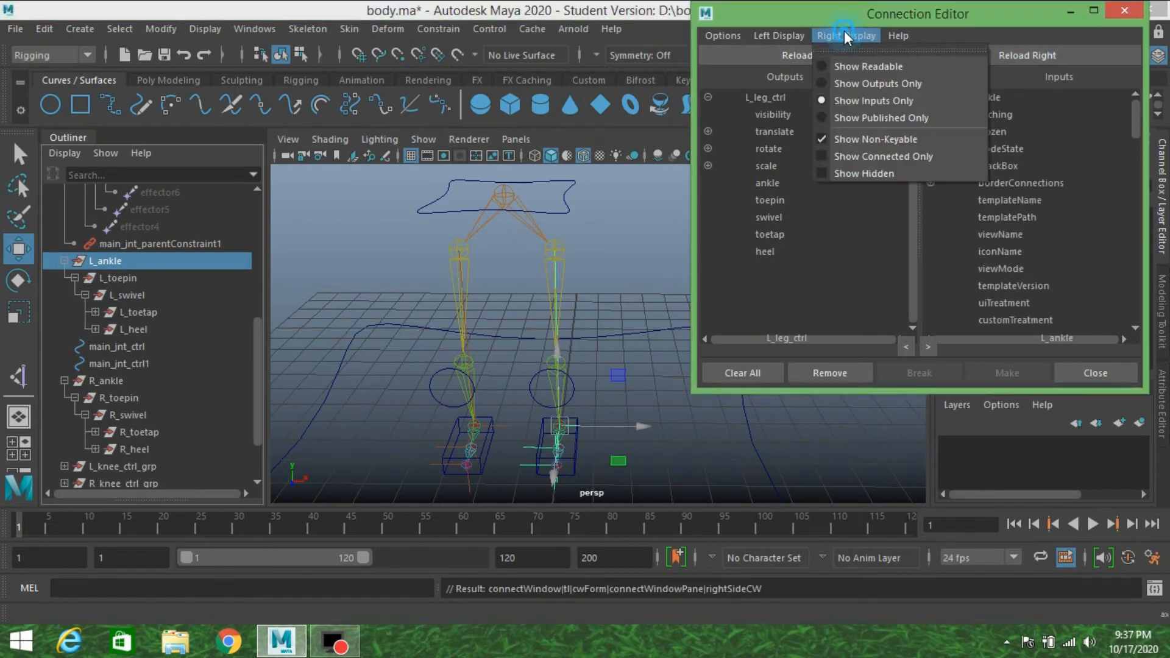
click(853, 138)
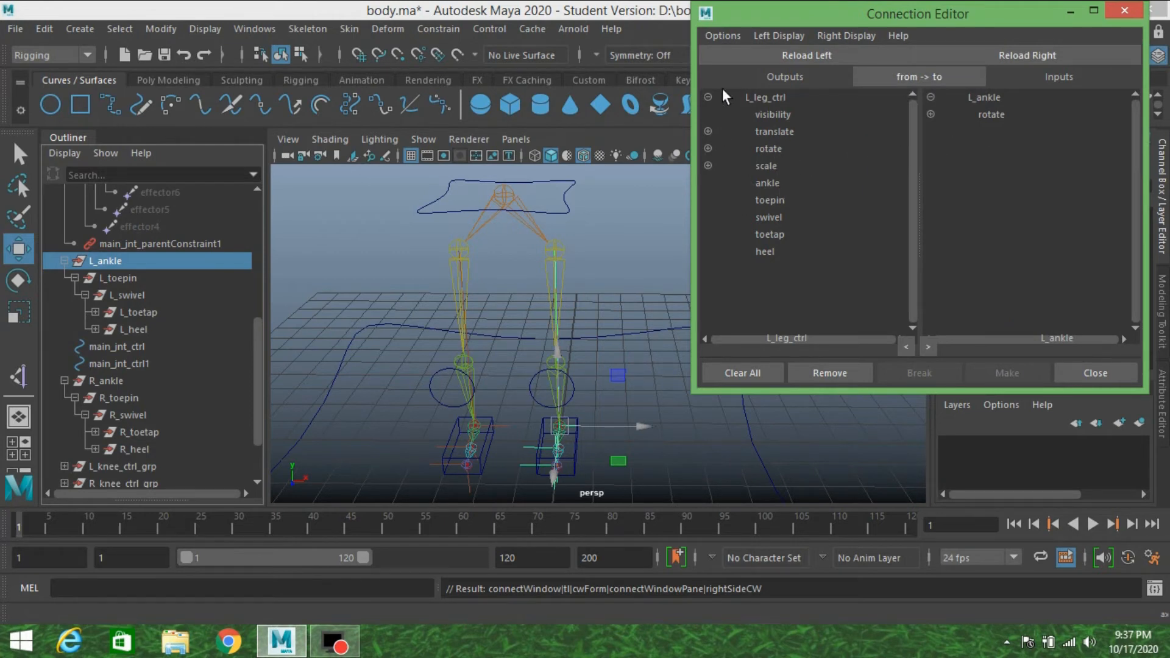
Connect L_leg_ctrl's ankle attribute to rotateX of the L_ankle group
click(772, 182)
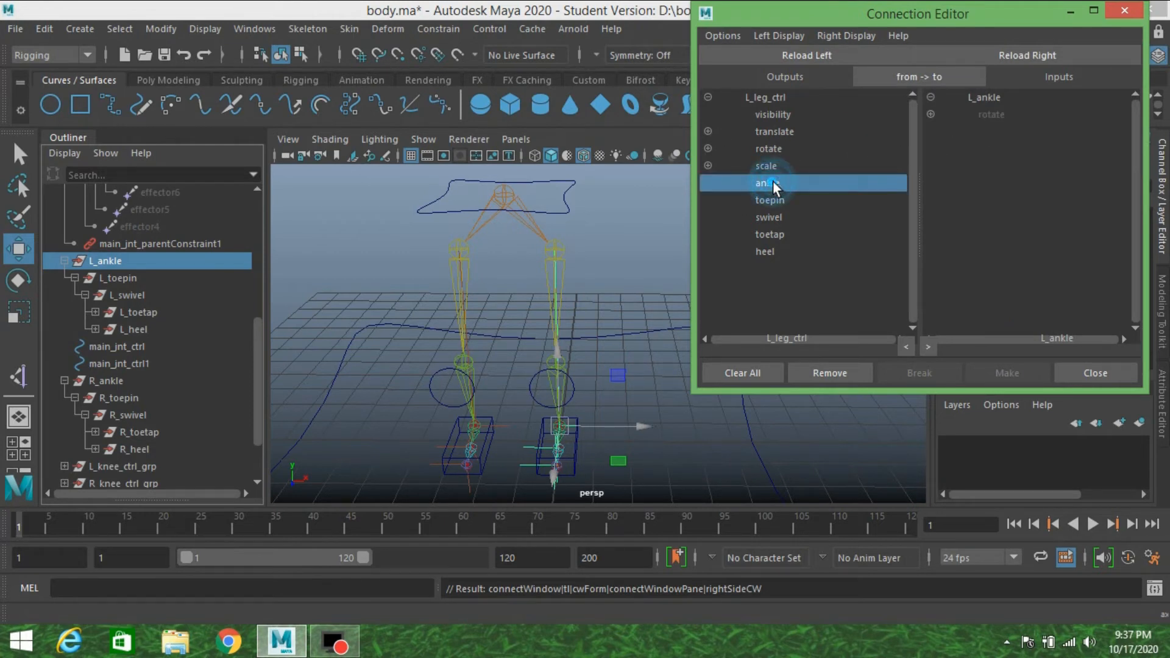
click(931, 114)
click(998, 132)
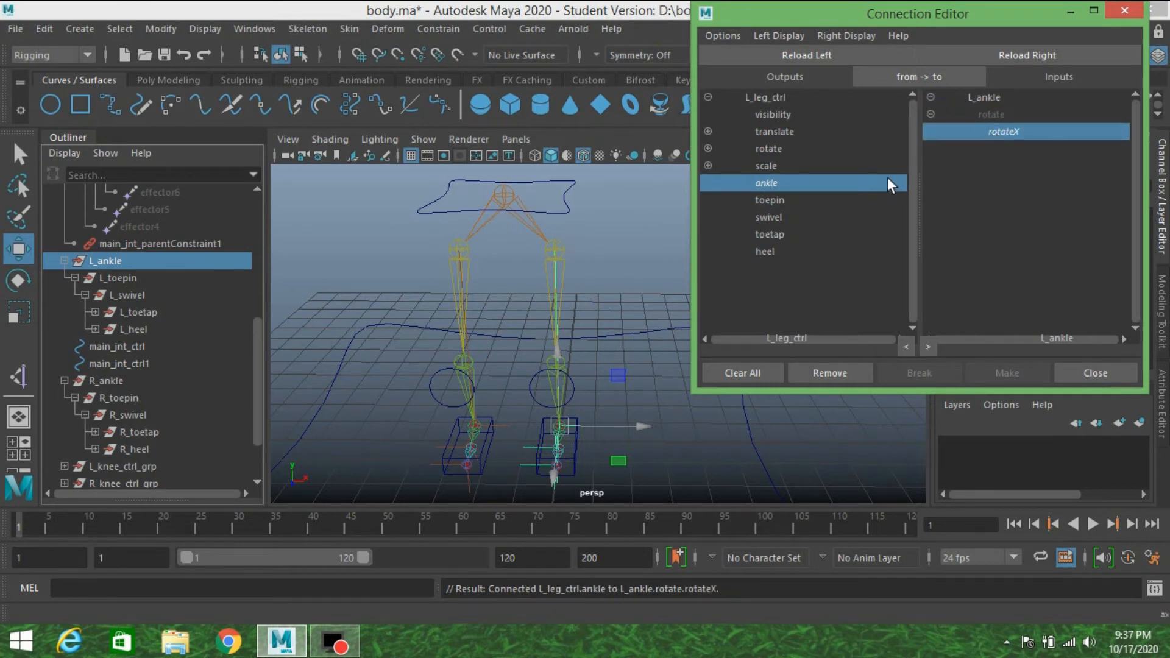
Load the L_toepin group as the Connection Editor's target and expand its rotate attribute
click(129, 277)
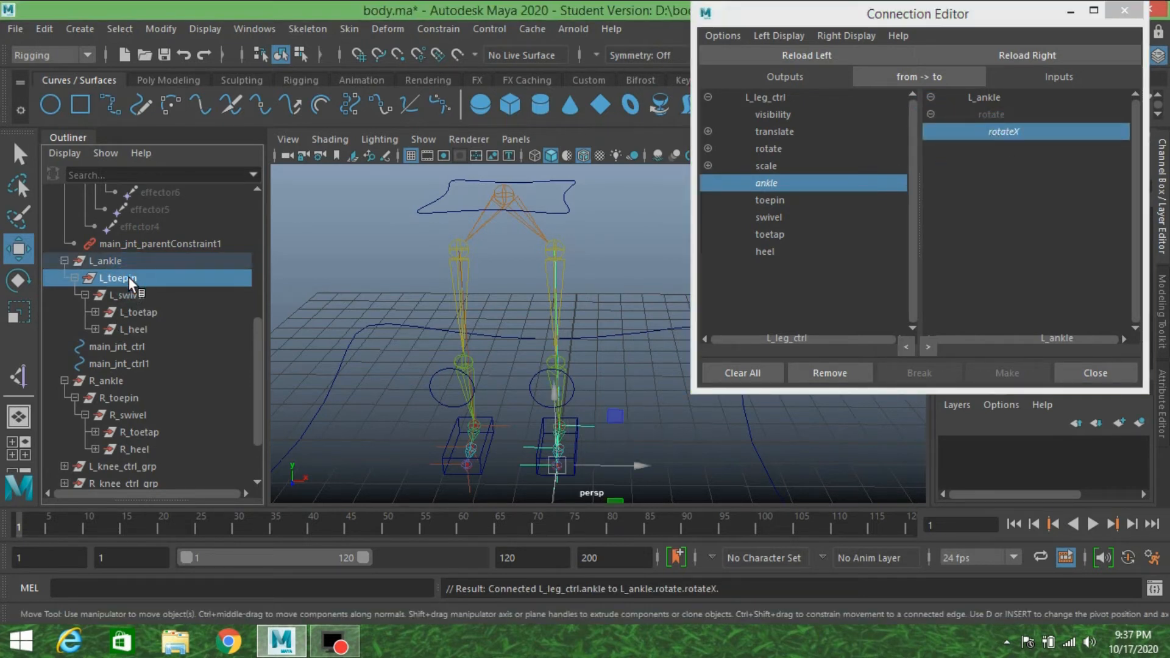
click(1048, 53)
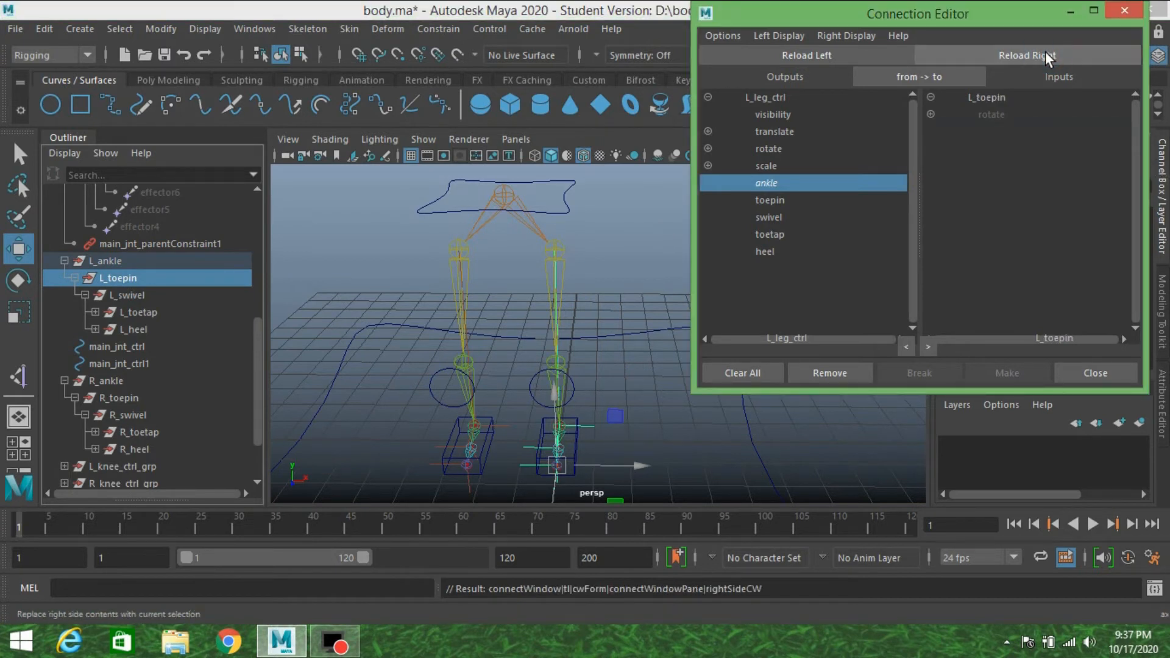
click(932, 114)
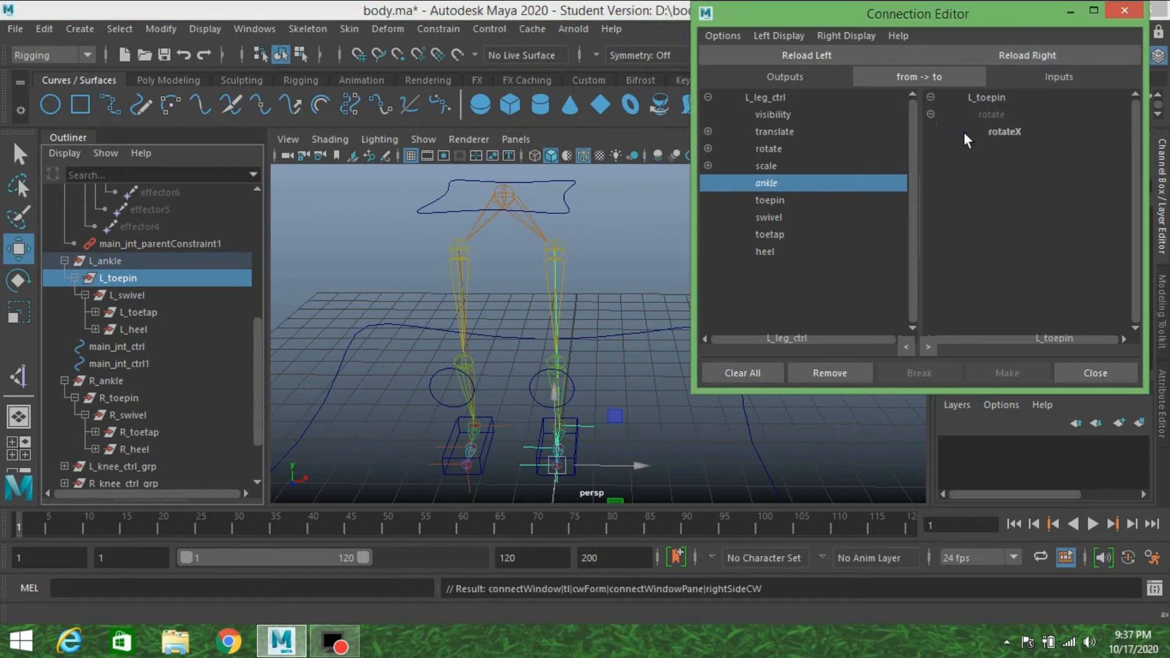
click(998, 133)
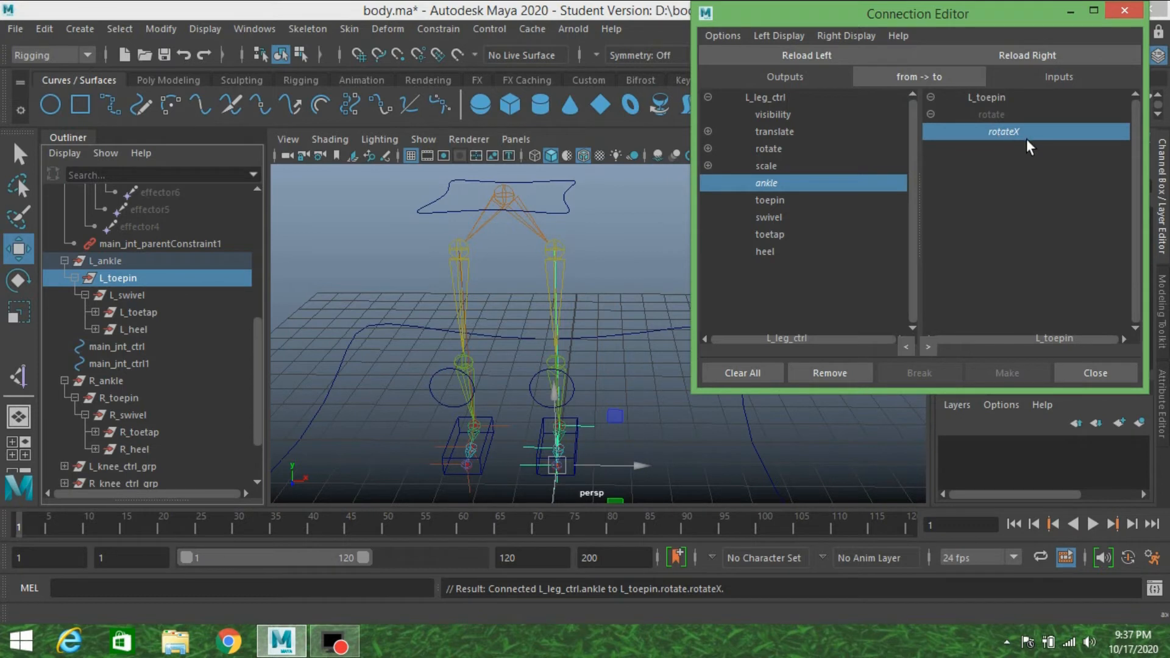
click(769, 201)
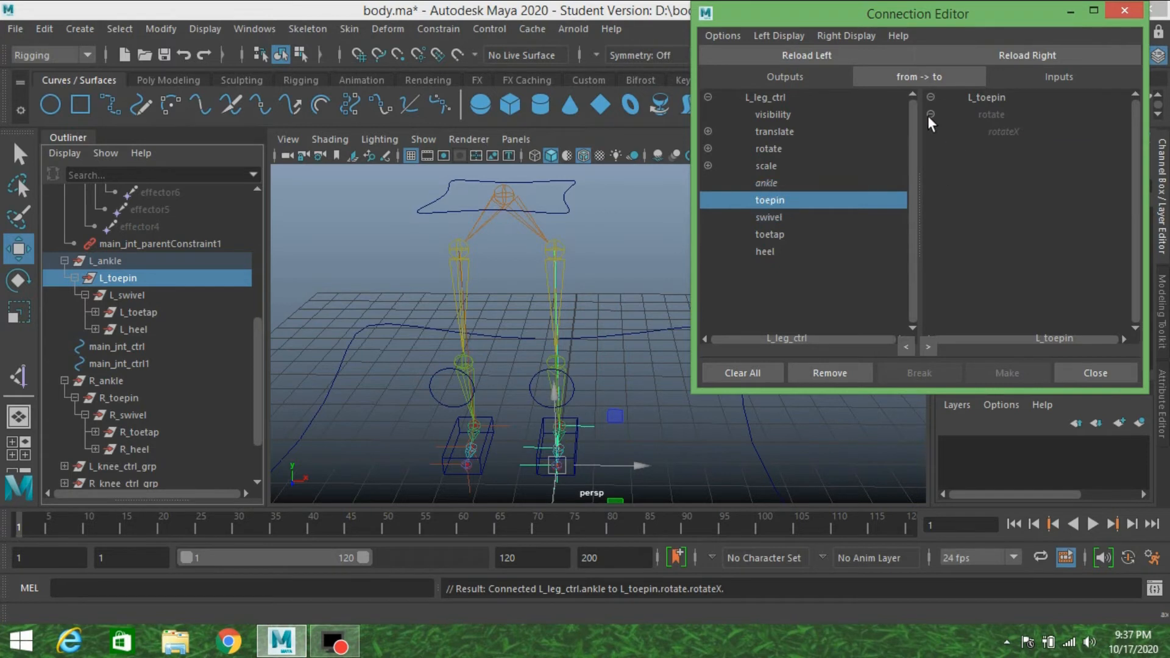
click(790, 182)
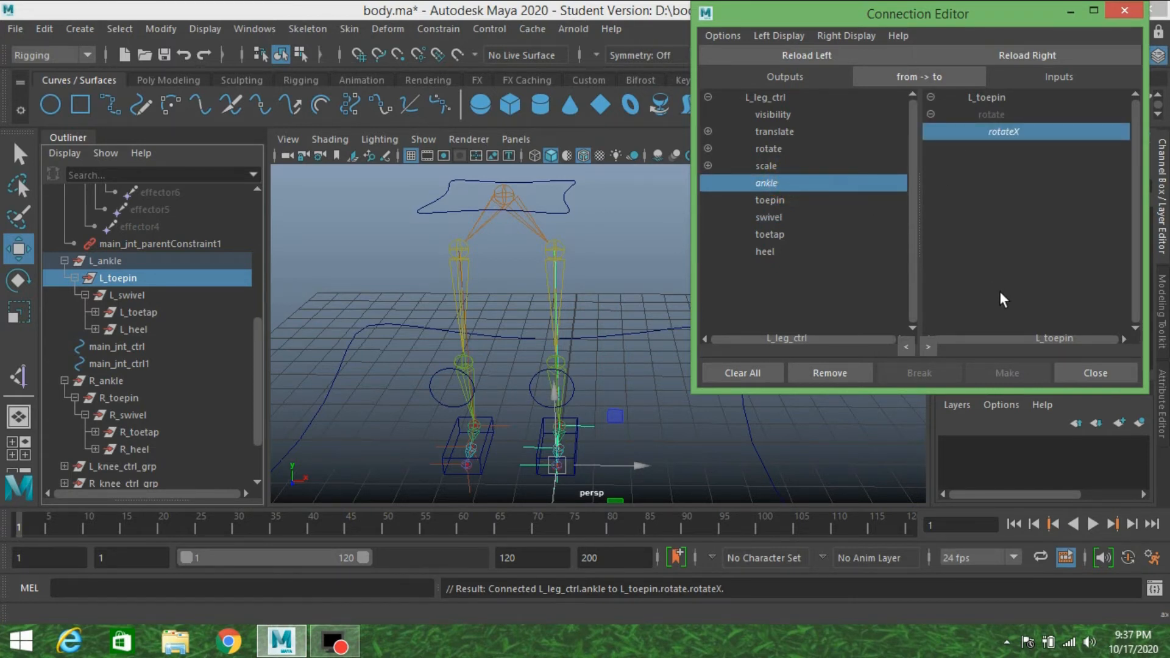
click(995, 129)
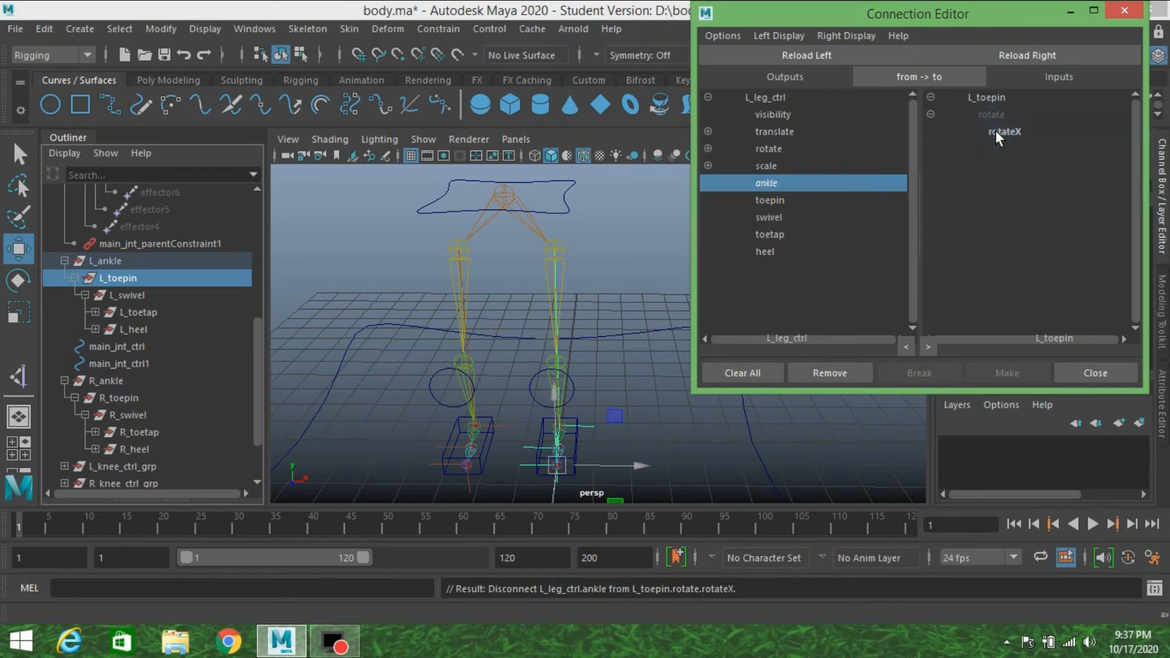
Connect L_leg_ctrl's toepin attribute to rotateX of the L_toepin group
click(781, 199)
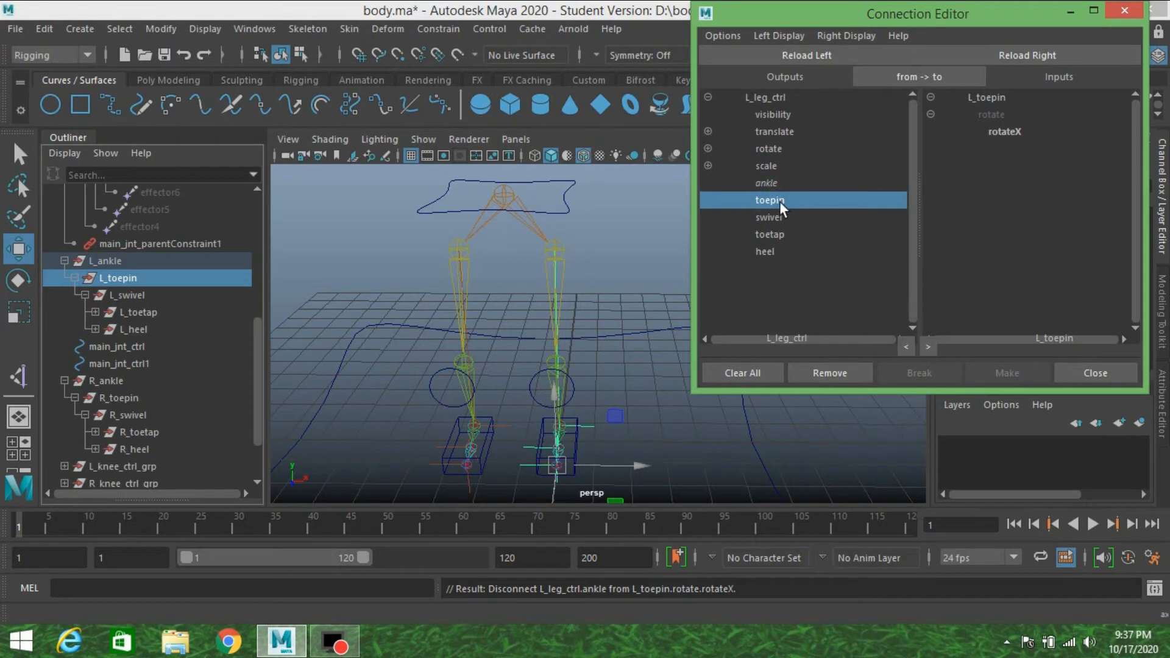
click(1002, 134)
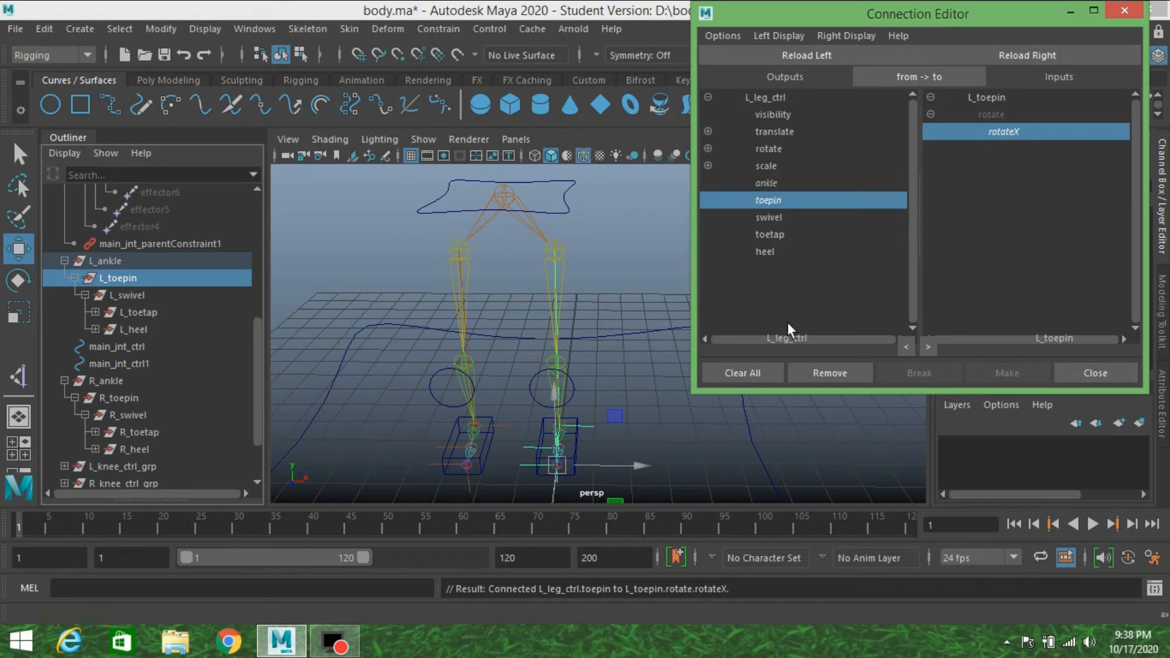
Load the L_swivel group as the connection target and connect L_leg_ctrl's swivel attribute to its rotateY
click(125, 297)
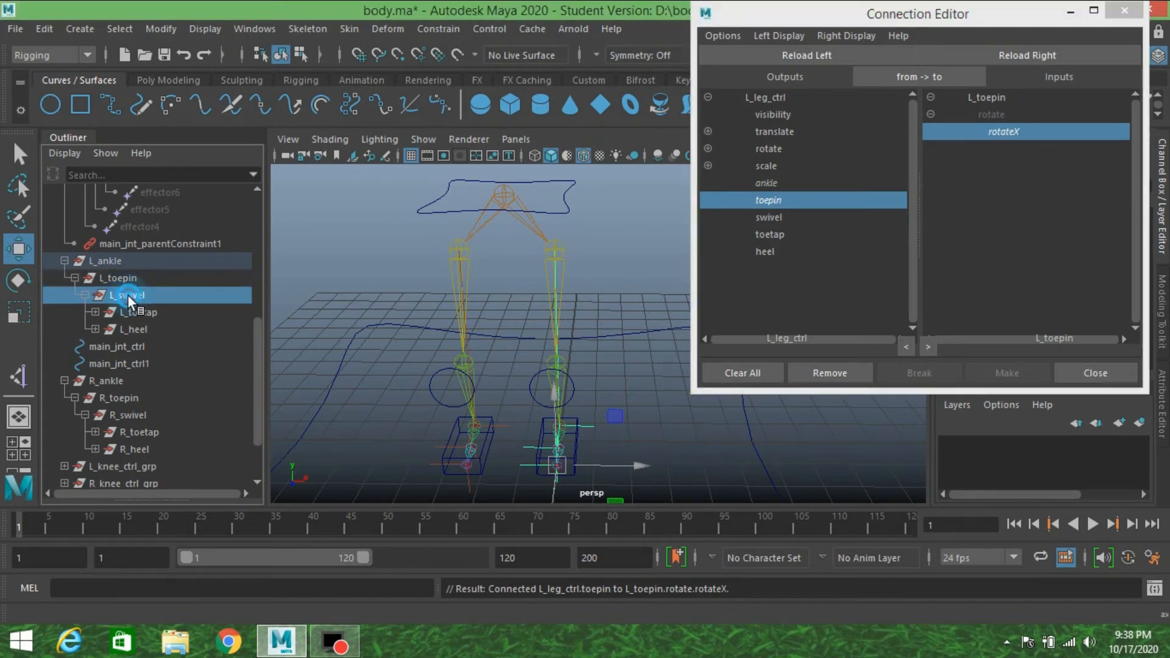
click(1040, 54)
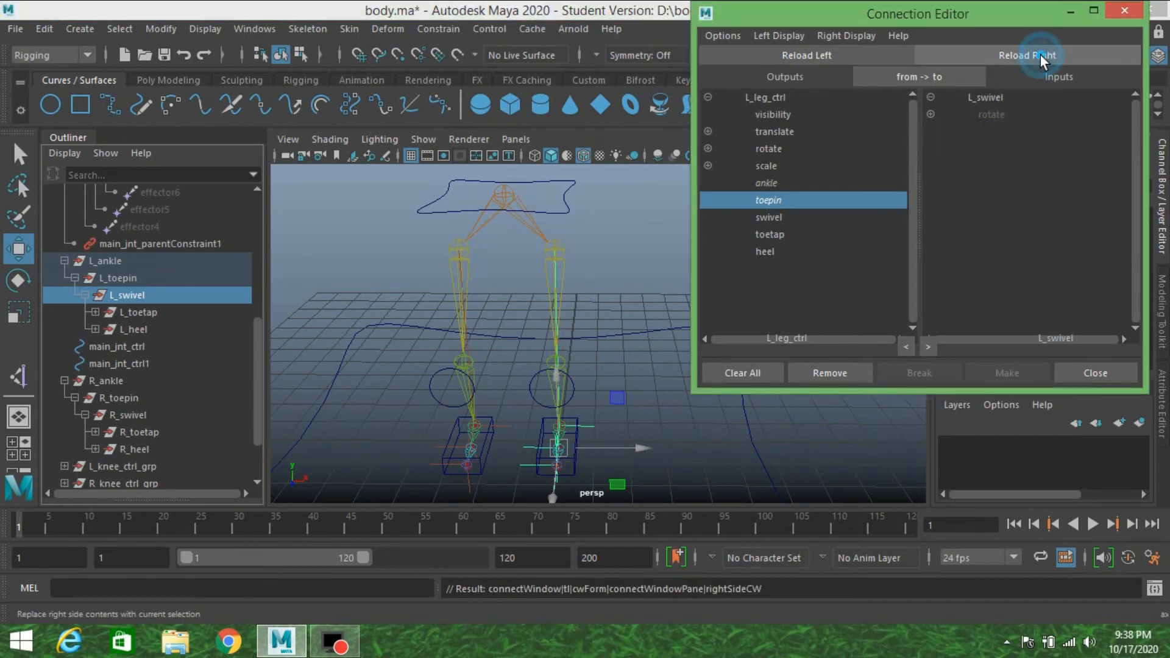
click(774, 218)
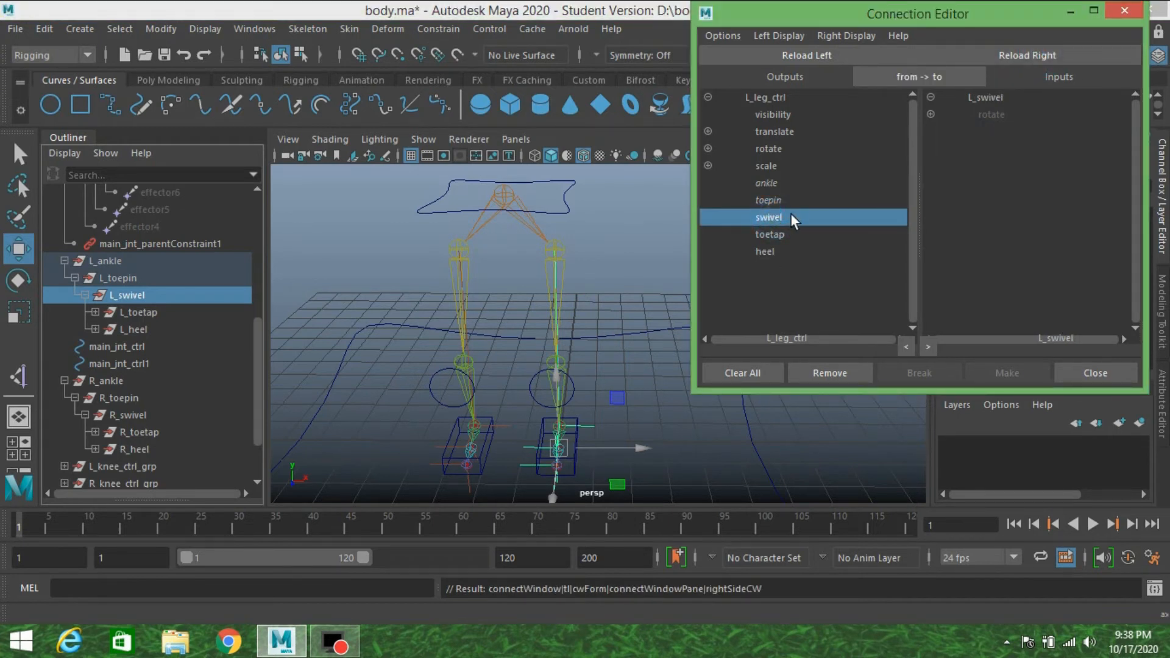
click(930, 115)
click(999, 131)
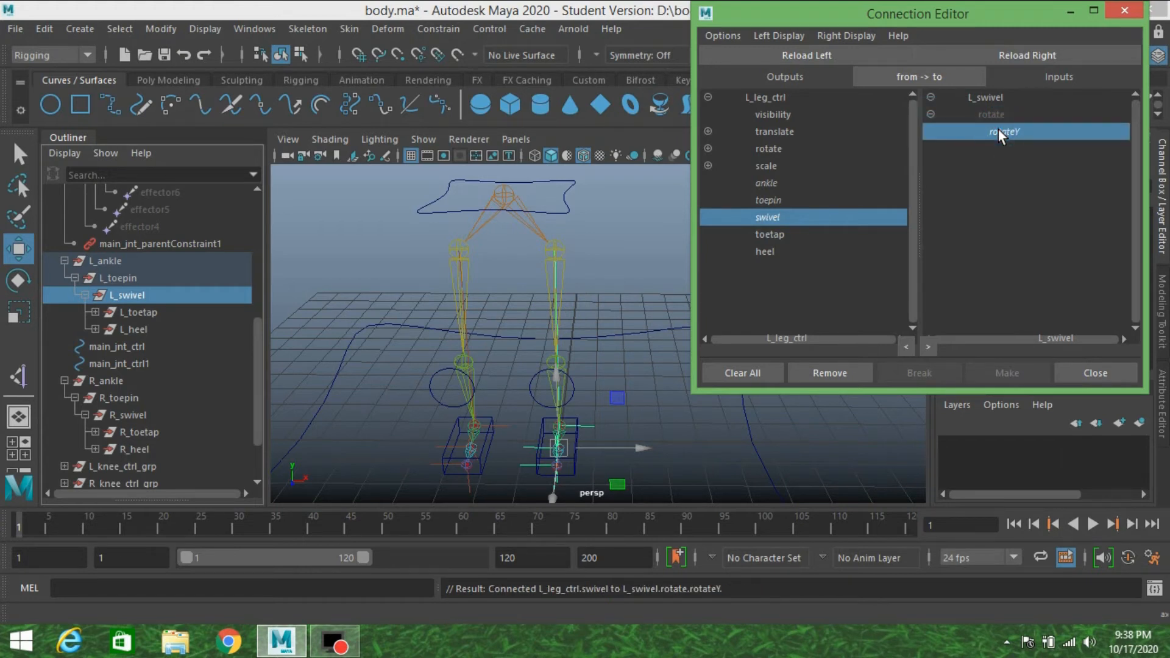
Load the L_toetap group as the connection target and connect L_leg_ctrl's toetap attribute to its rotateX
click(142, 312)
click(1023, 56)
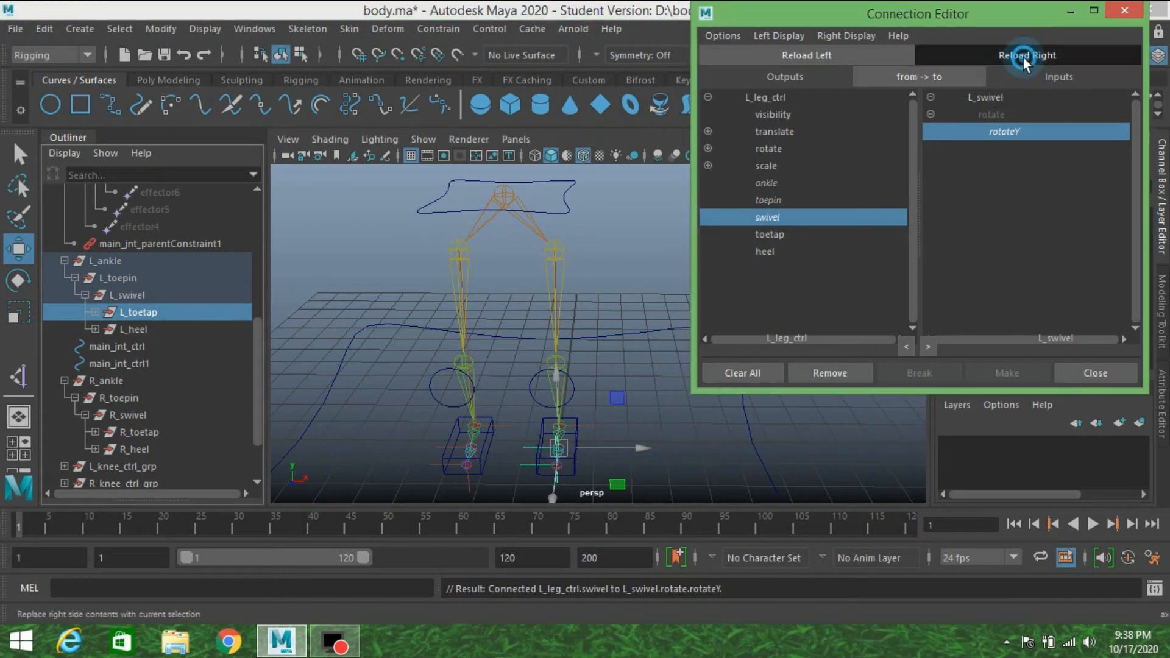
click(769, 238)
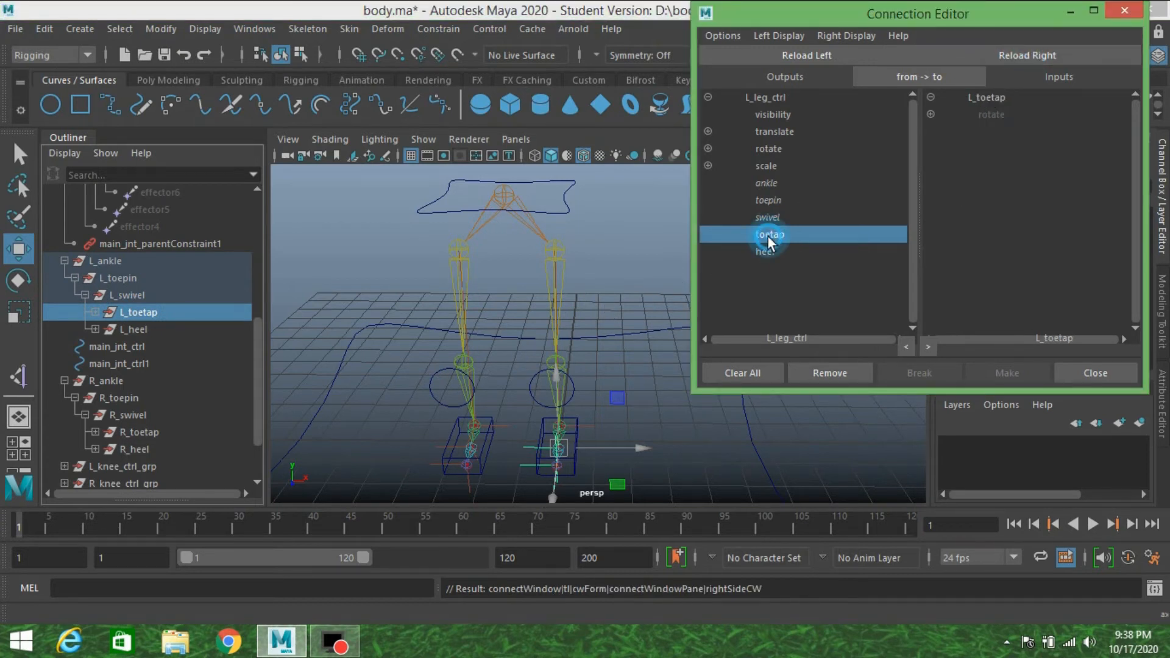
click(932, 114)
click(1004, 133)
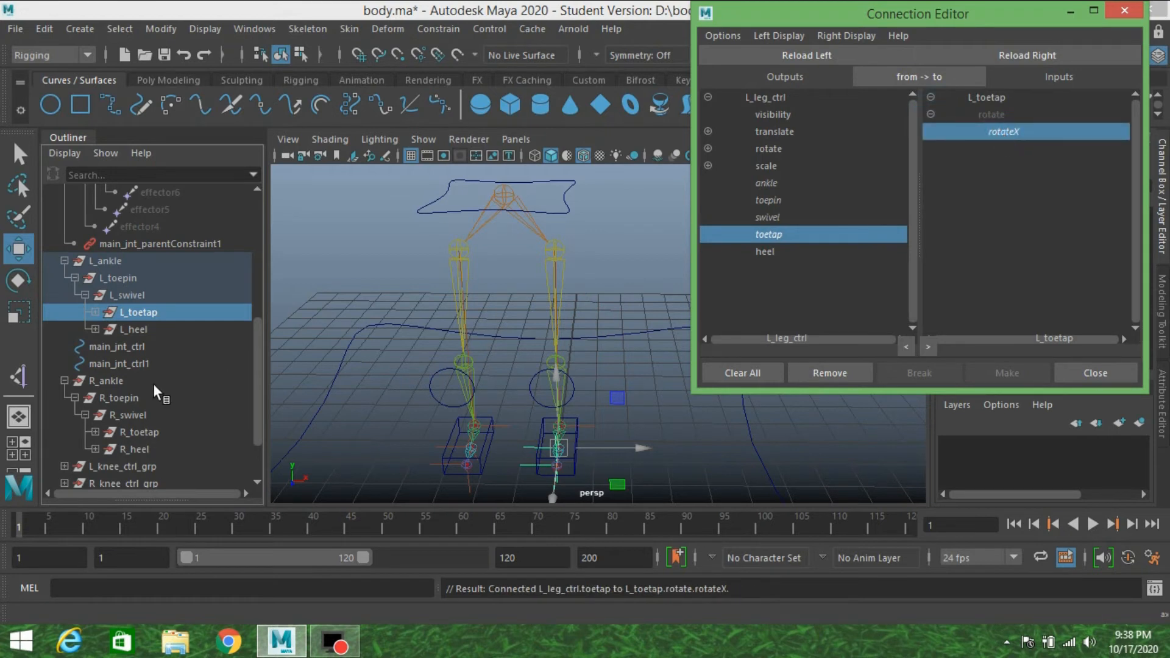
Load the L_heel group as the connection target and connect L_leg_ctrl's heel attribute to its rotateX
click(137, 330)
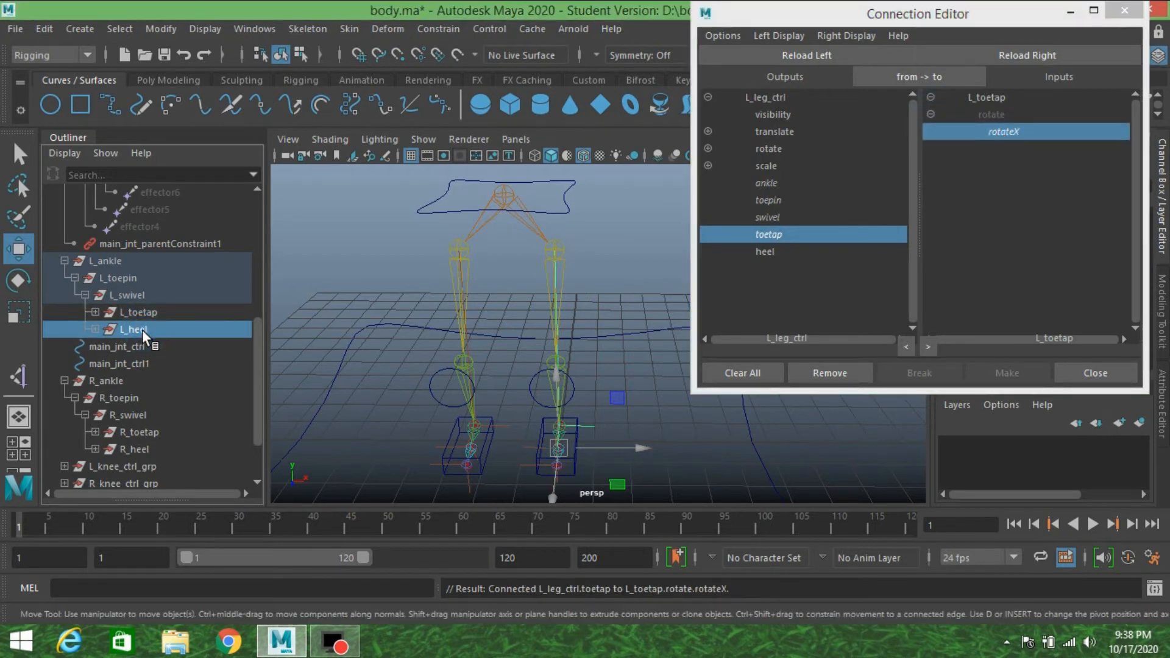
click(978, 58)
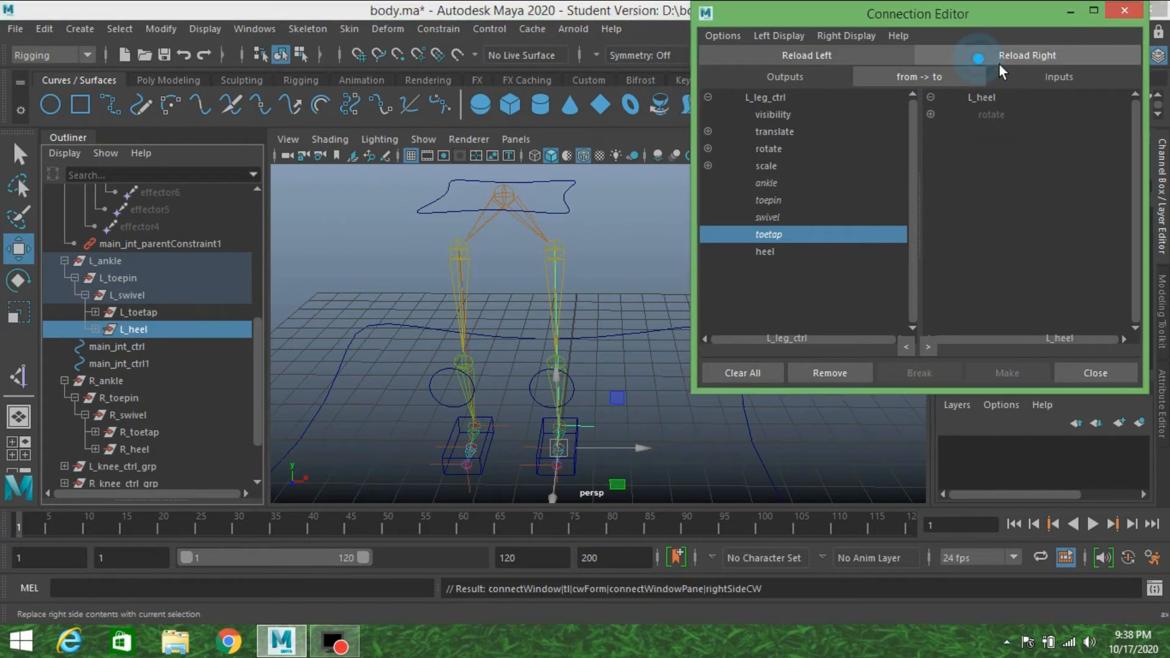
click(760, 252)
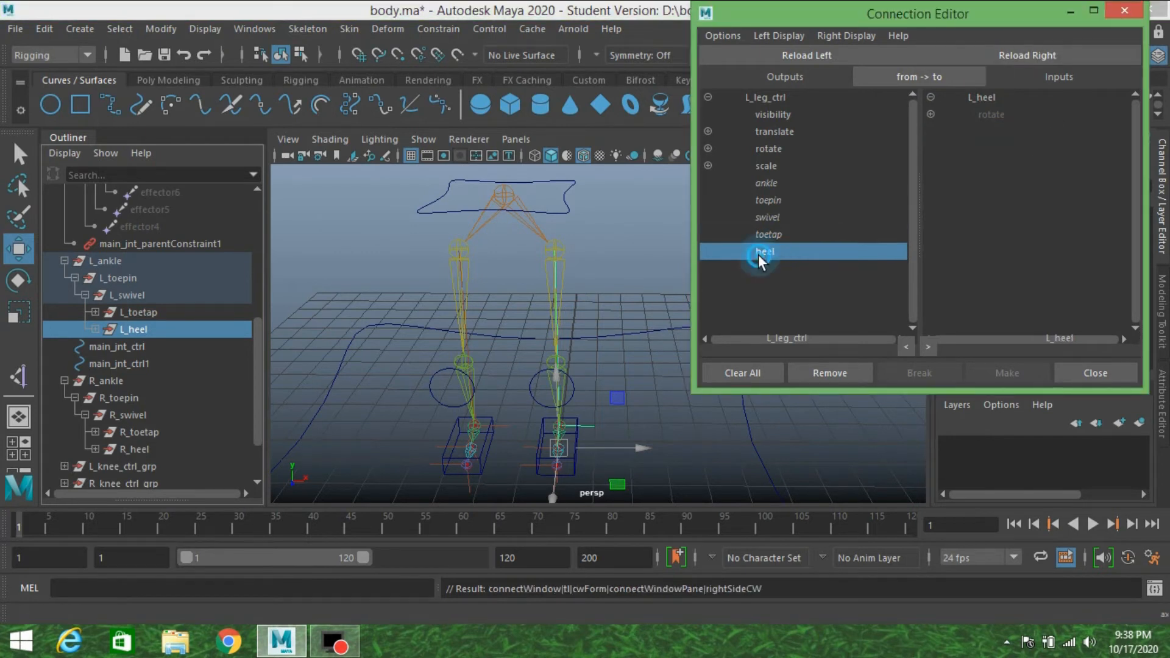
click(930, 114)
click(1001, 130)
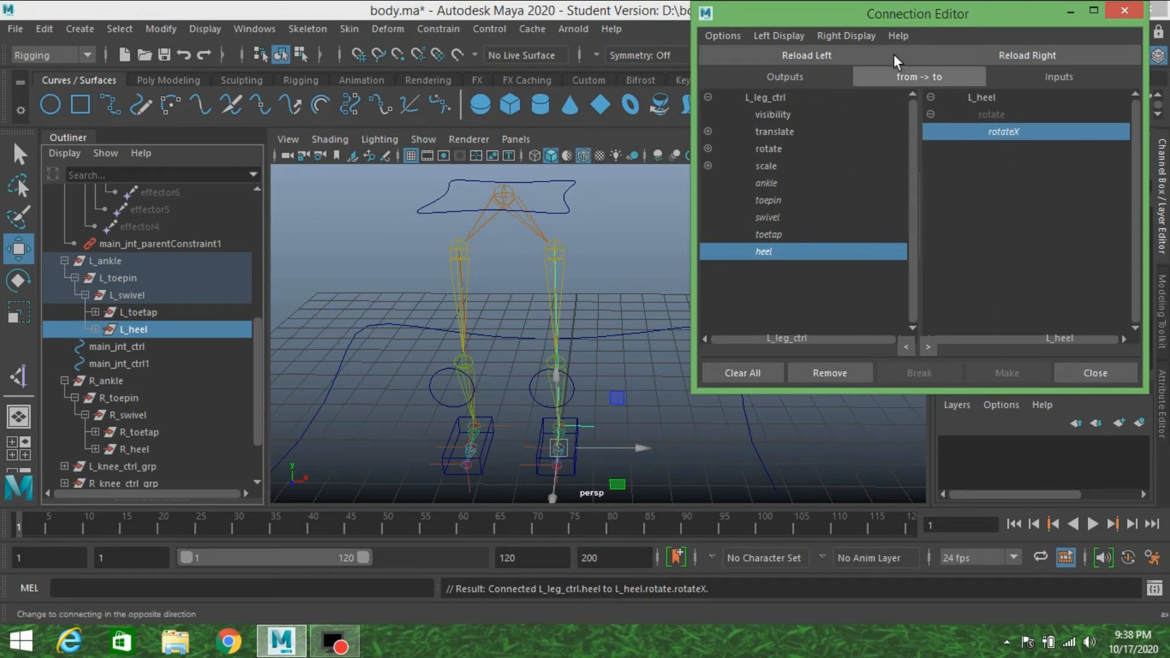
Minimize the Connection Editor and show the polygon meshes again in a close perspective view of the feet
click(1073, 15)
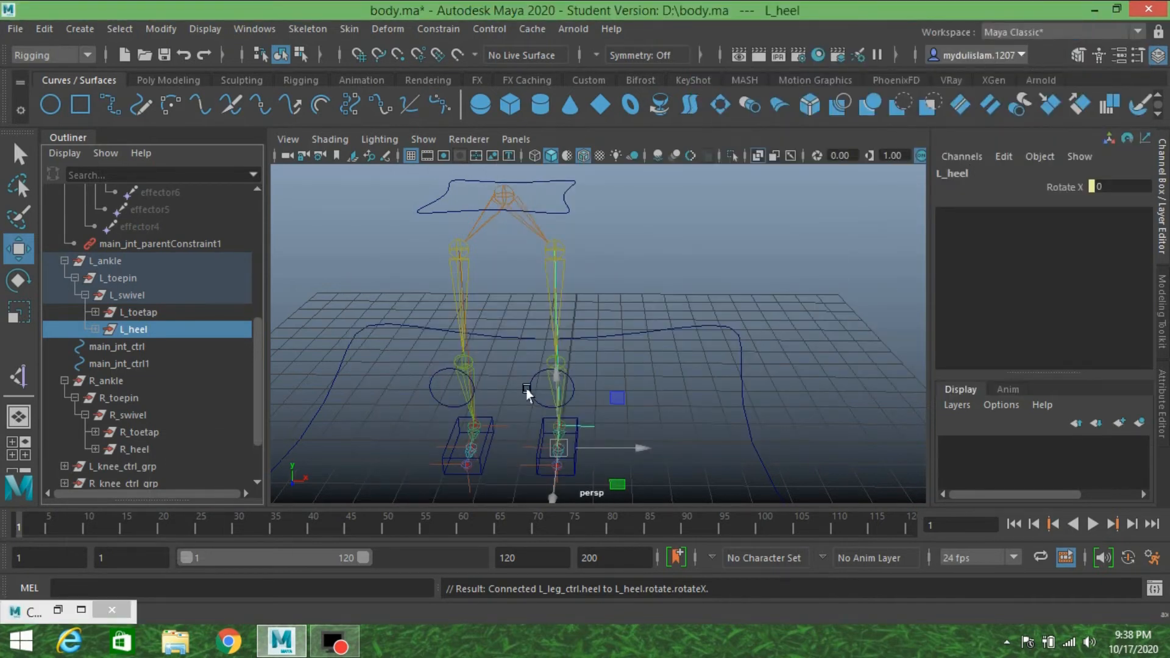
alt+middle_drag(611, 425, 627, 333)
scroll(657, 364, up, 4)
alt+drag(685, 370, 602, 357)
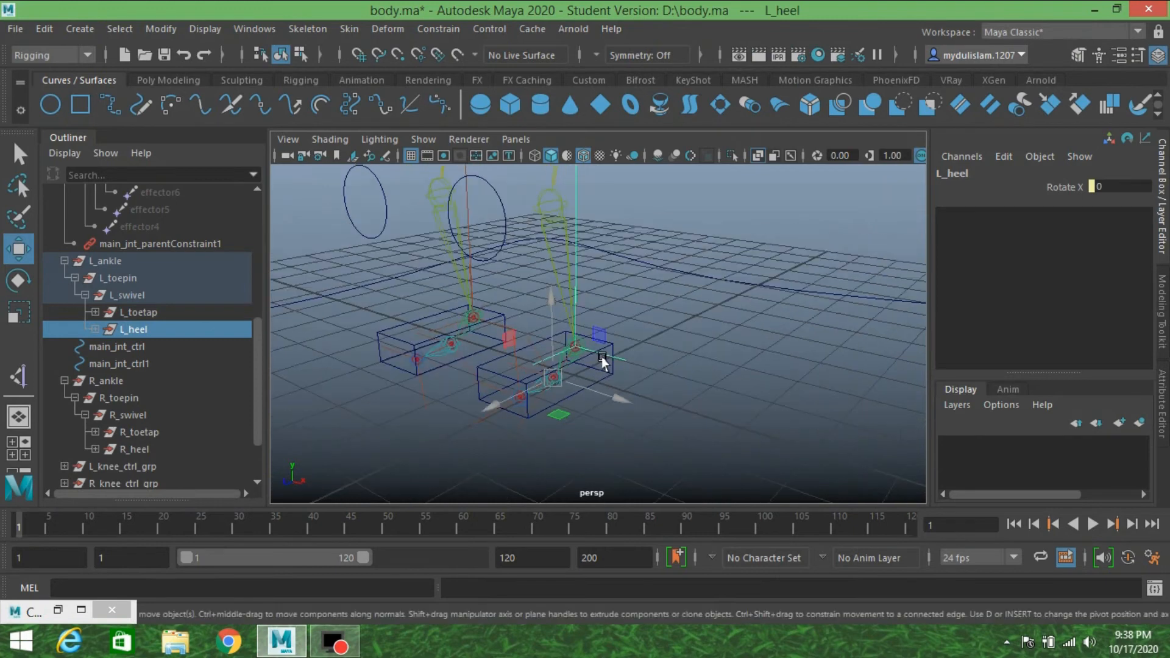
alt+middle_drag(602, 357, 655, 358)
scroll(655, 357, up, 3)
click(430, 141)
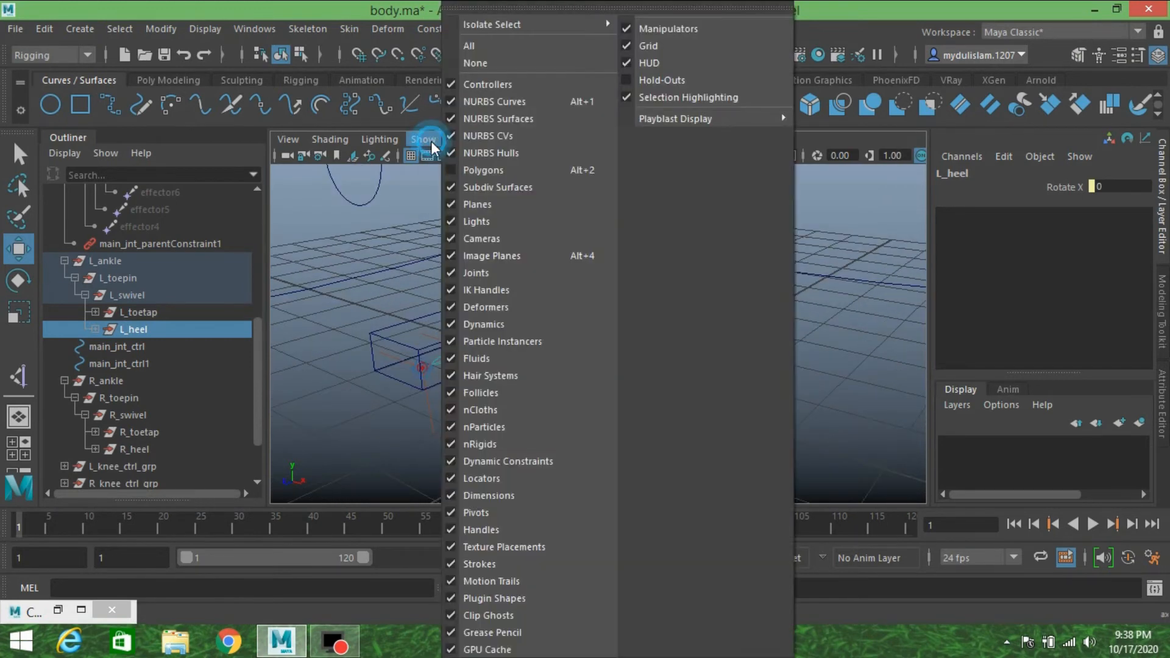
click(466, 172)
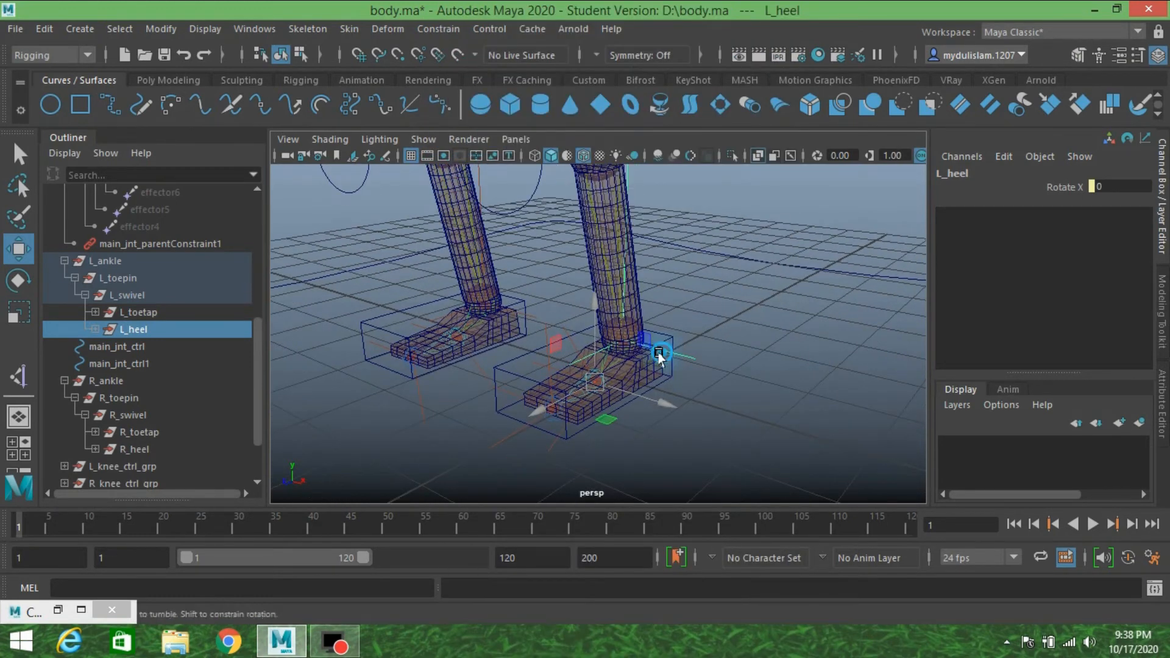
alt+drag(661, 352, 591, 375)
Try L_leg_ctrl's Ankle attribute at about -11.6 on the left foot, and undo the change
click(516, 357)
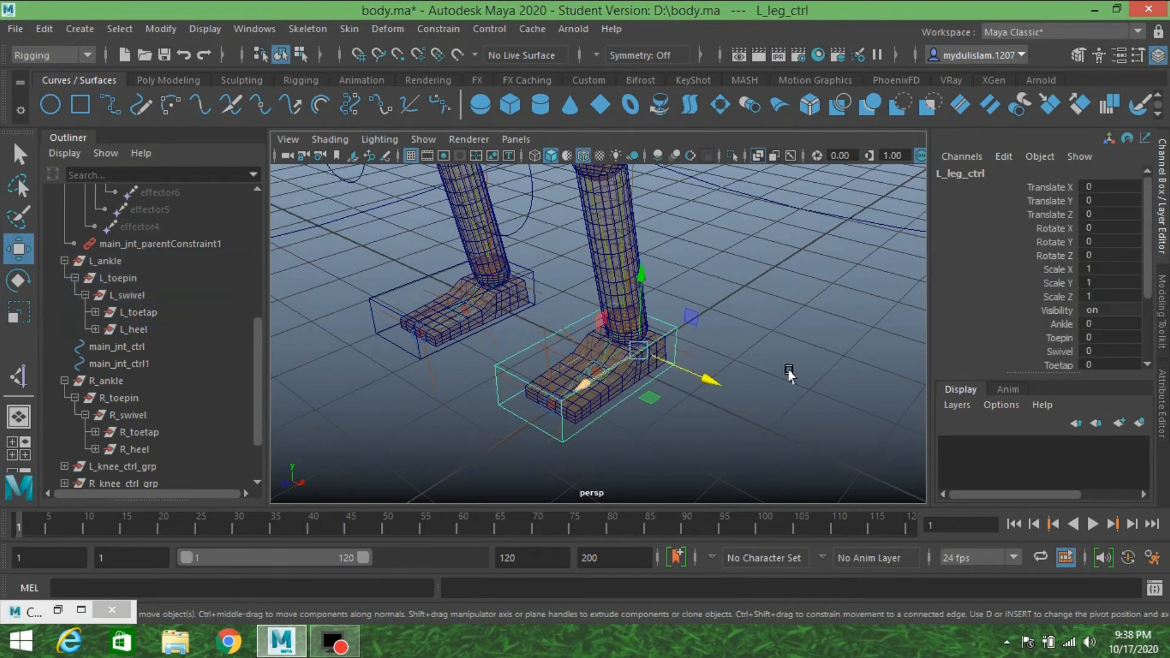
scroll(971, 327, down, 3)
click(1061, 246)
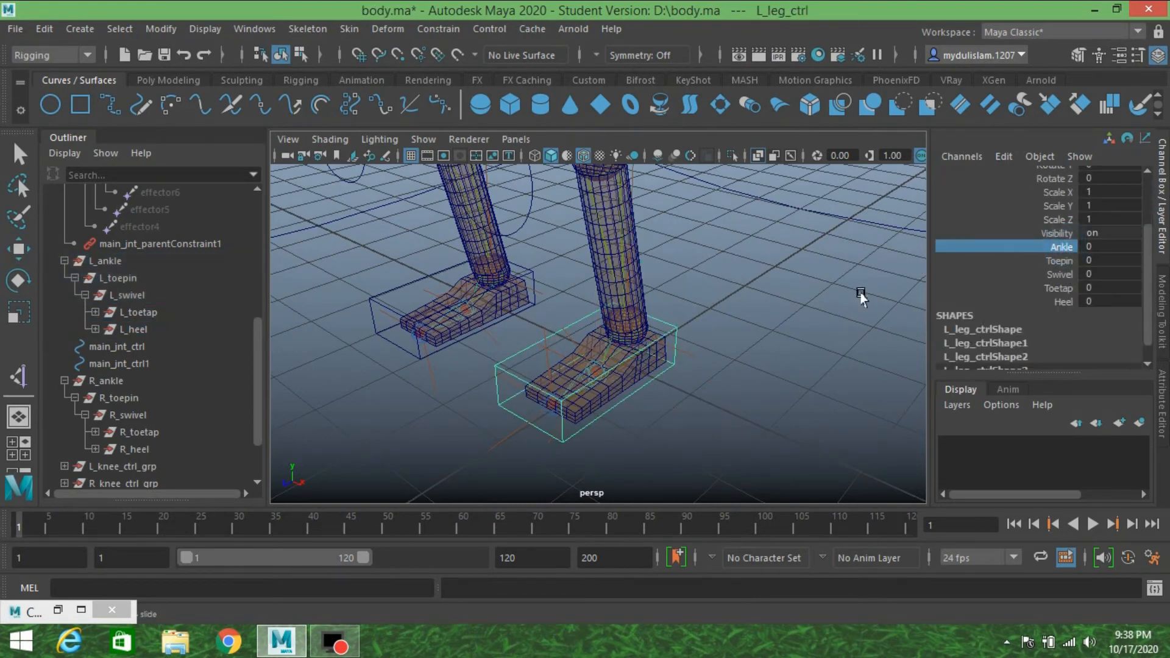
middle_drag(847, 252, 750, 263)
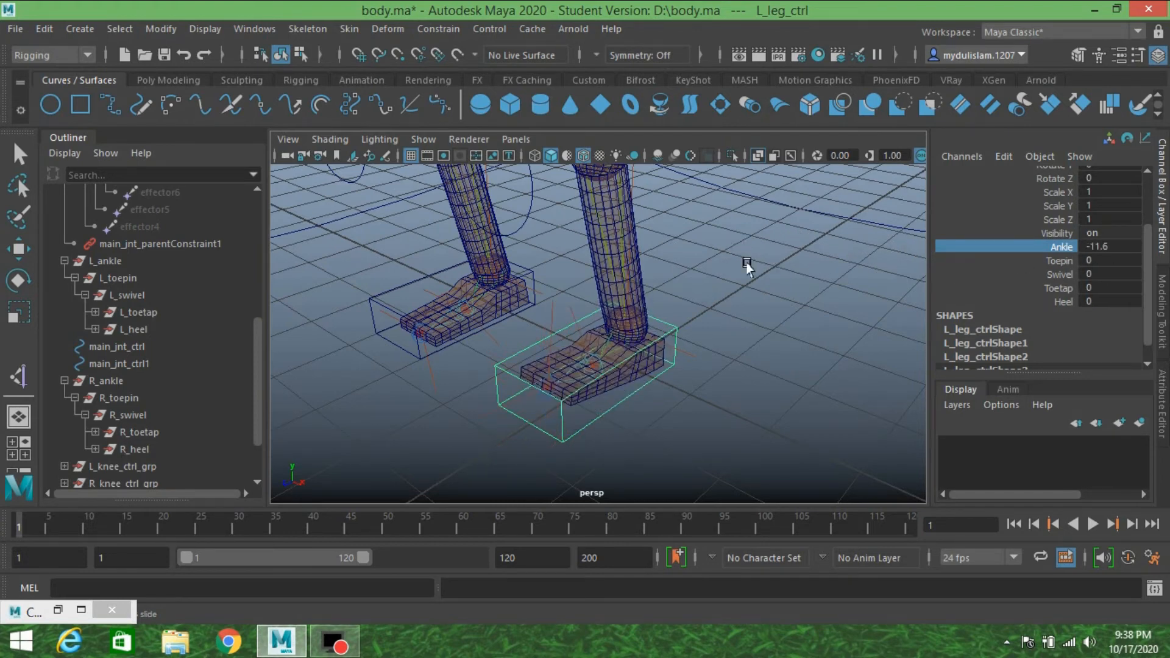
key(ctrl+z)
Try out L_leg_ctrl's Toepin and Swivel attributes on the left foot, undoing each change
click(1044, 261)
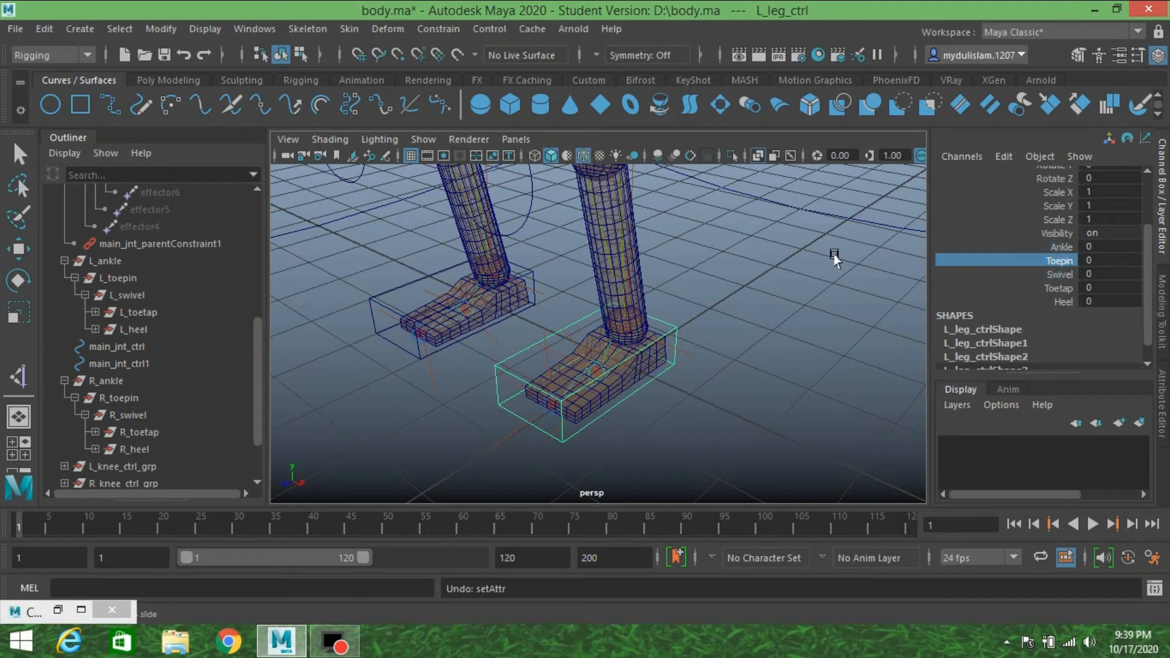
middle_drag(838, 255, 695, 317)
key(ctrl+z)
click(1036, 275)
key(ctrl+z)
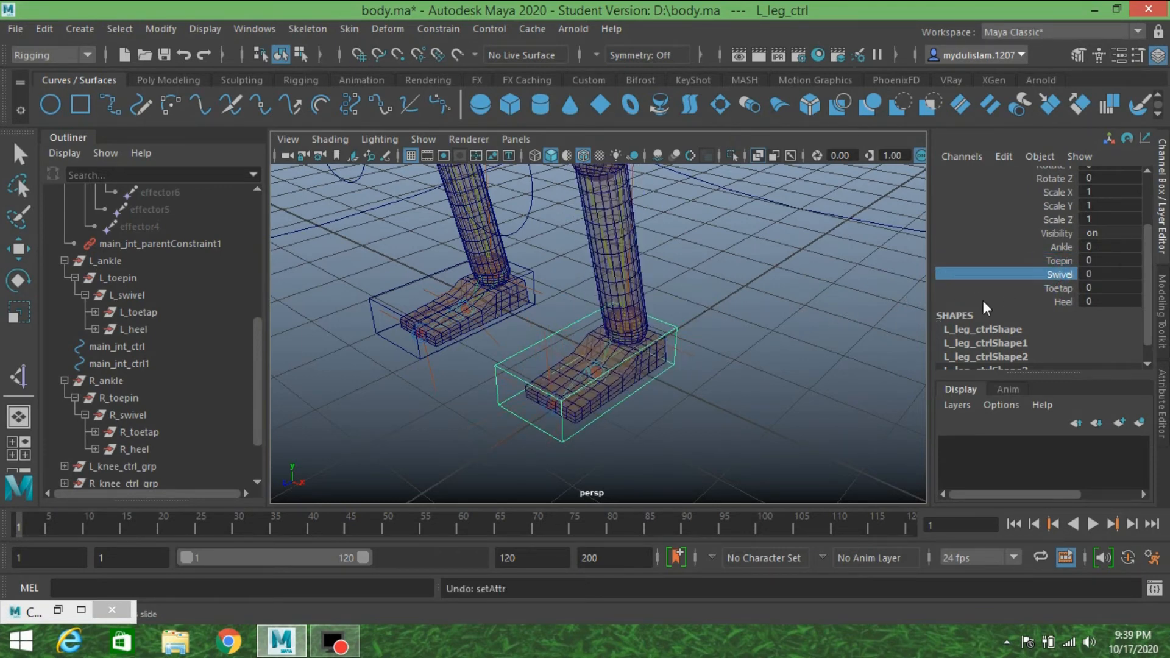
Try out L_leg_ctrl's Toetap and Heel attributes on the left foot, undoing each change
click(1018, 289)
middle_drag(875, 291, 889, 337)
key(ctrl+z)
click(1039, 302)
key(ctrl+z)
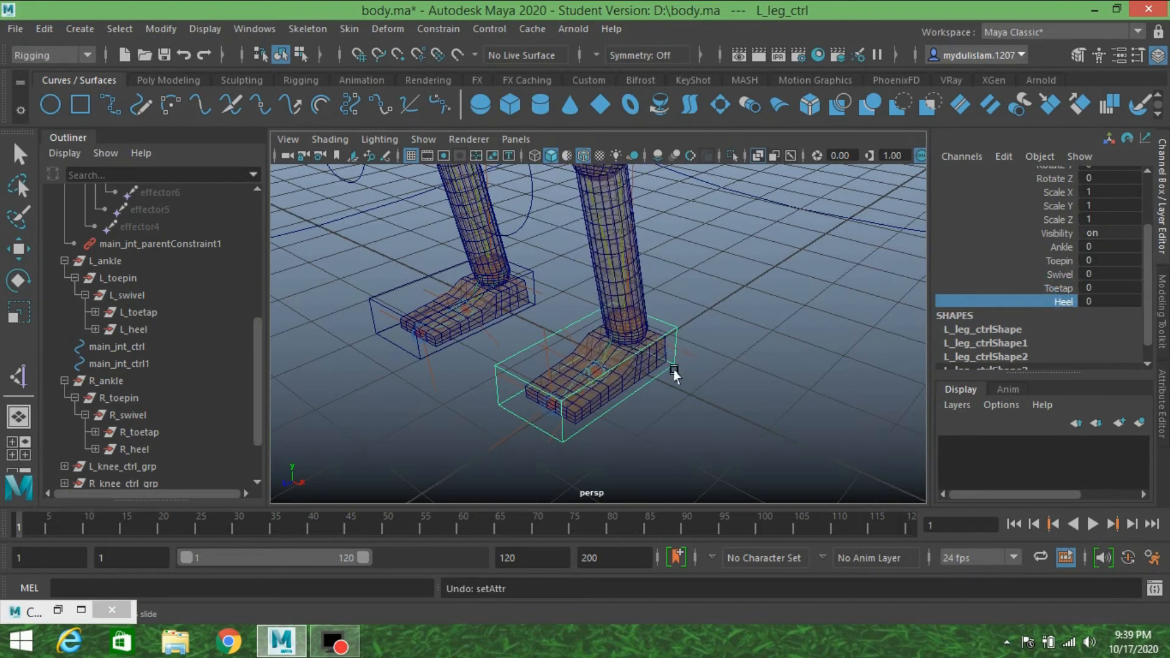
Restore the Connection Editor and load the right foot control R_leg_ctrl1 as its source object
scroll(674, 369, down, 3)
scroll(659, 366, up, 5)
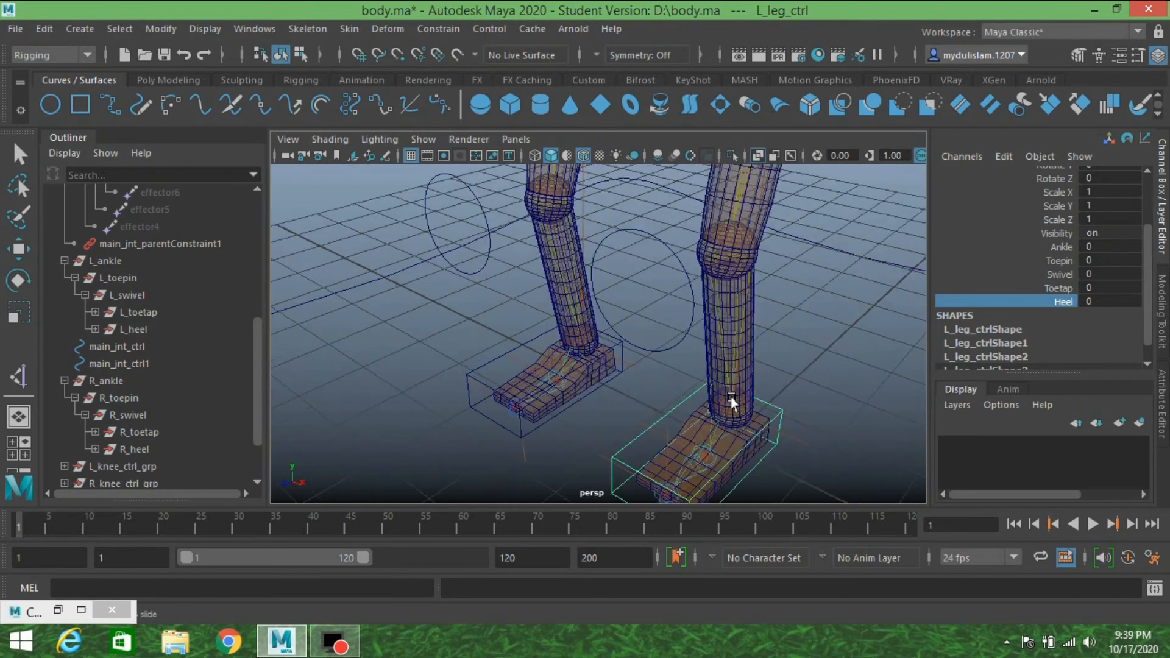
click(489, 363)
key(w)
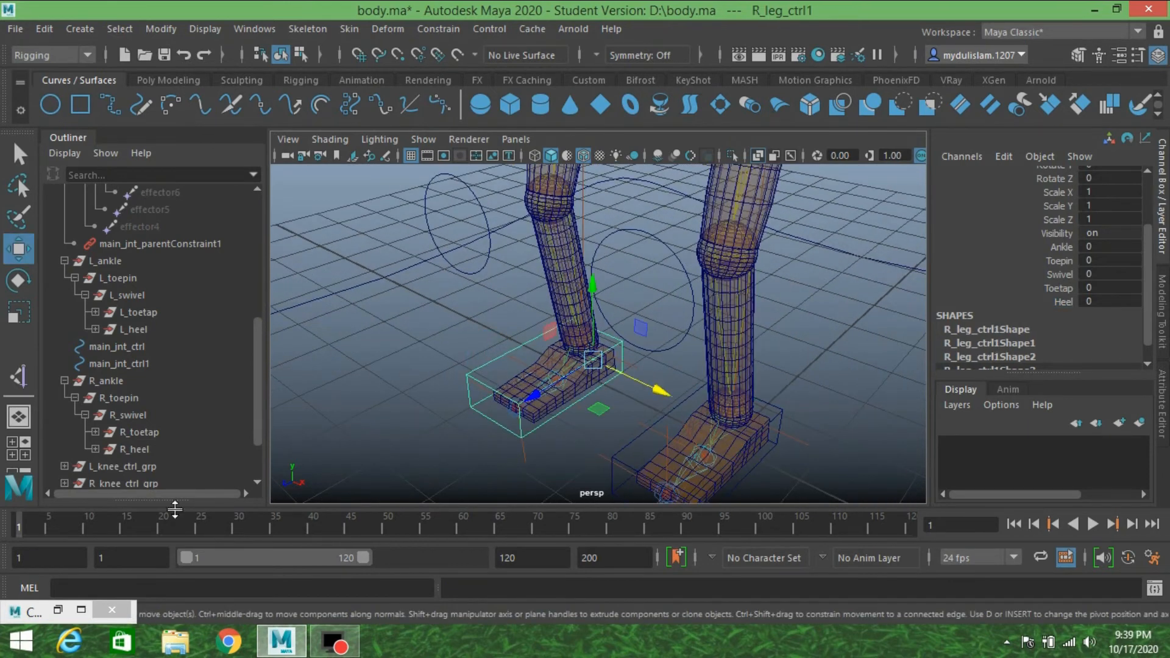
click(55, 609)
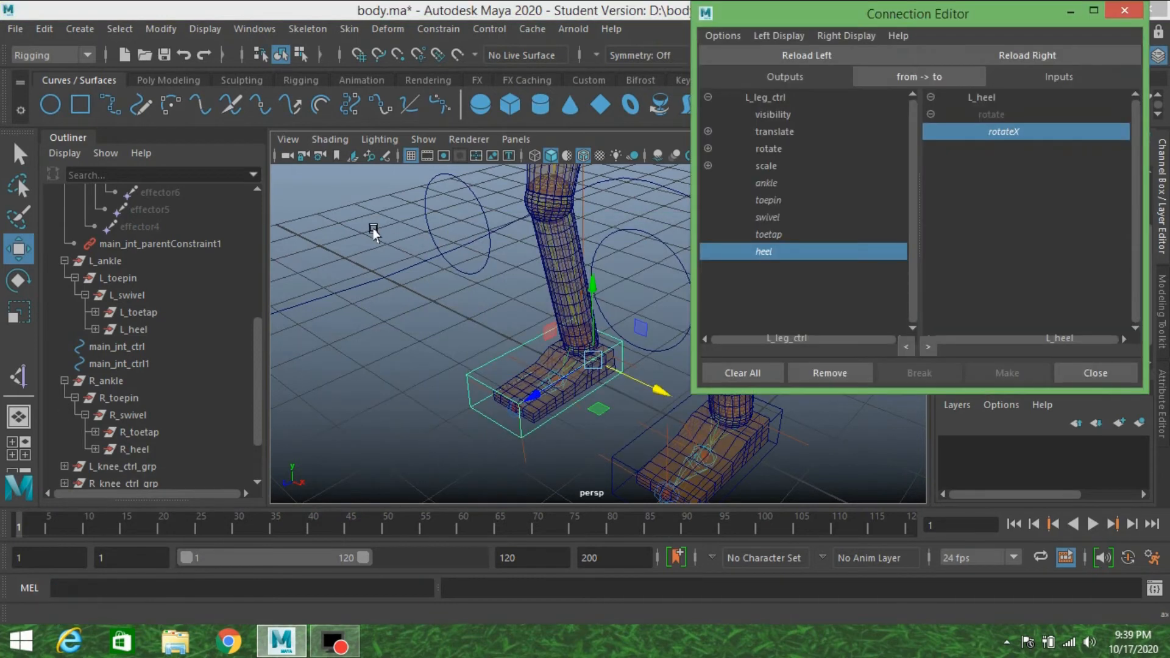
click(774, 55)
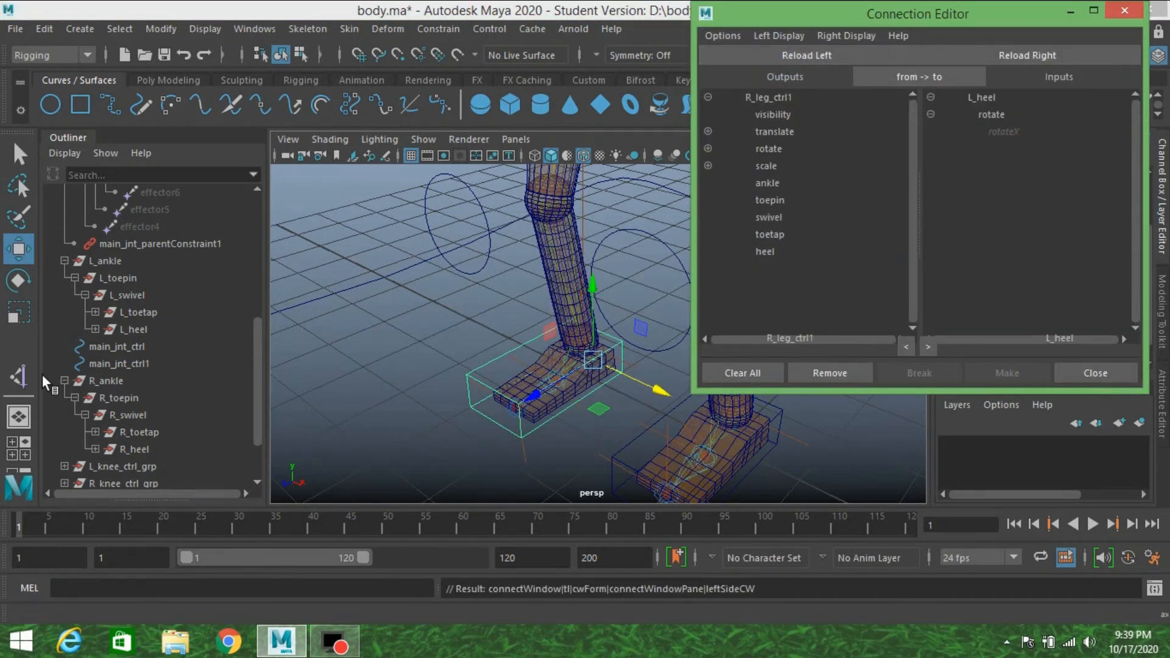
Collapse the L_ankle hierarchy, load R_ankle as the target, and connect R_leg_ctrl1's ankle attribute to its rotateX
click(62, 259)
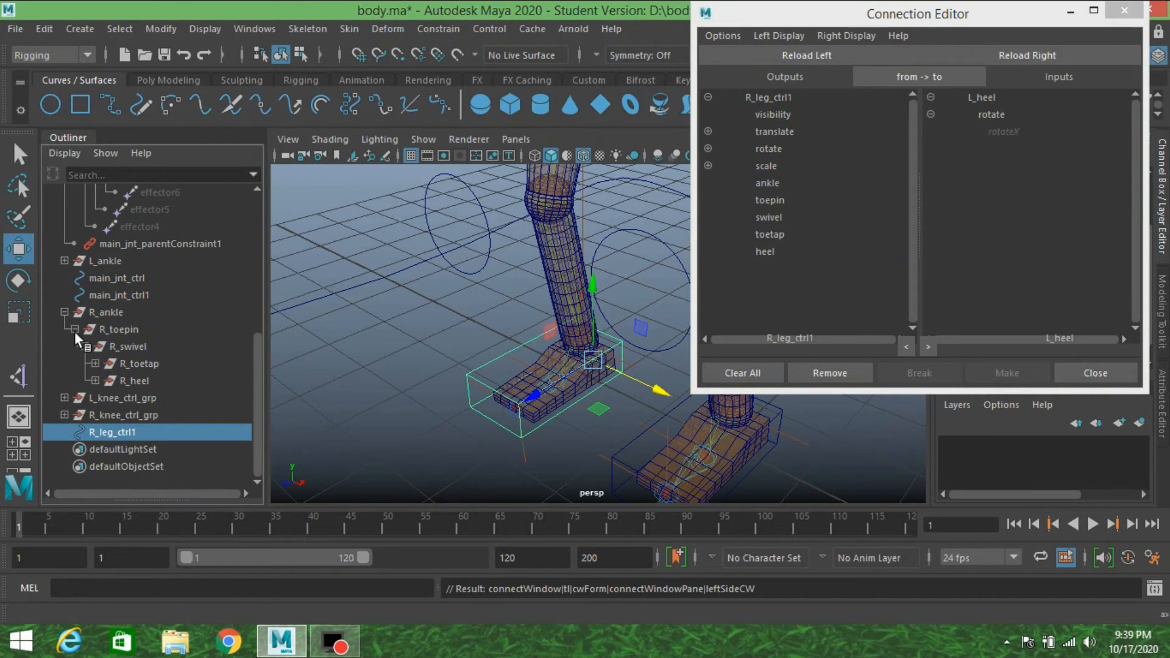
click(100, 311)
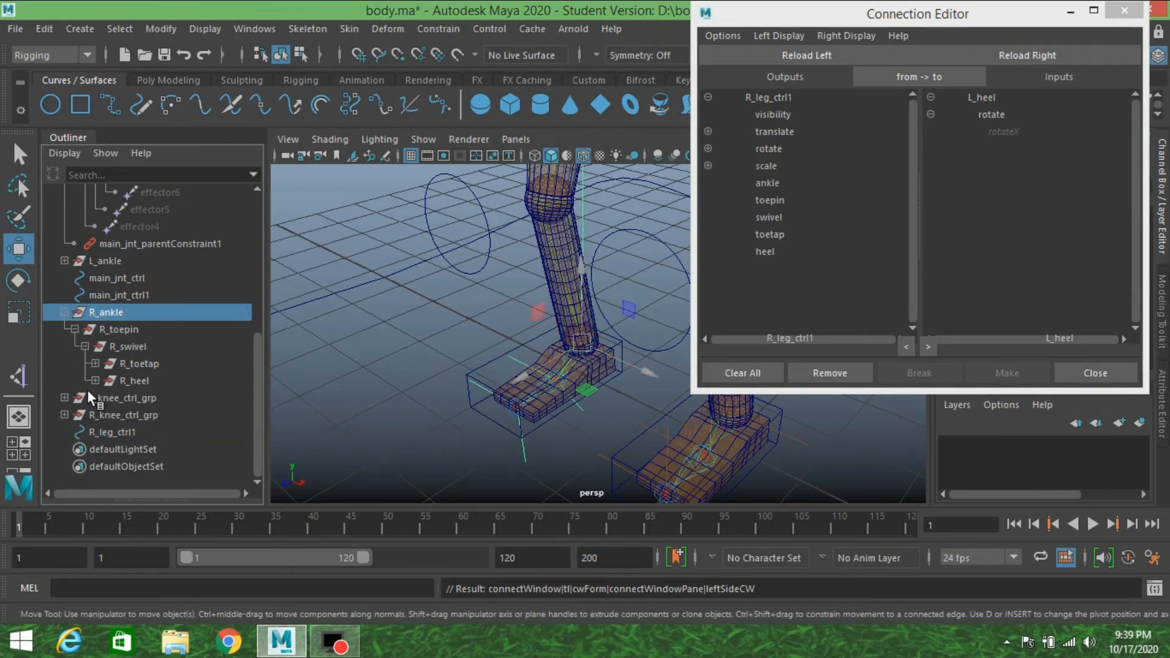
click(1020, 53)
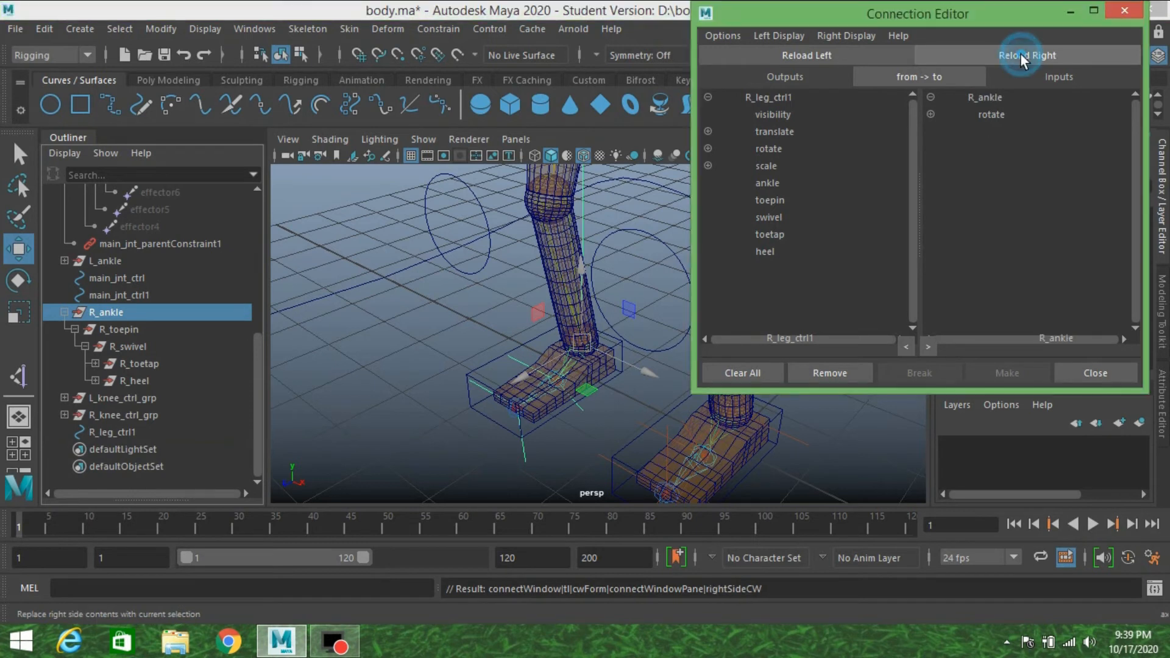
click(771, 184)
click(931, 115)
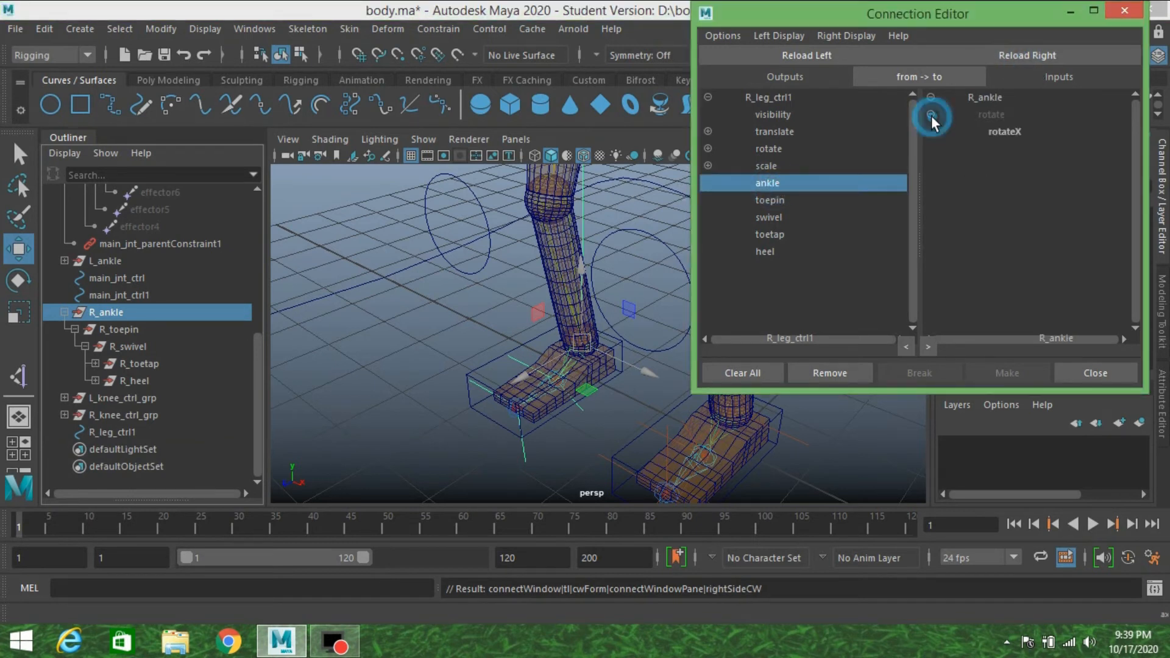
click(1006, 130)
Load R_toepin as the target and connect R_leg_ctrl1's toepin attribute to its rotateX
click(134, 330)
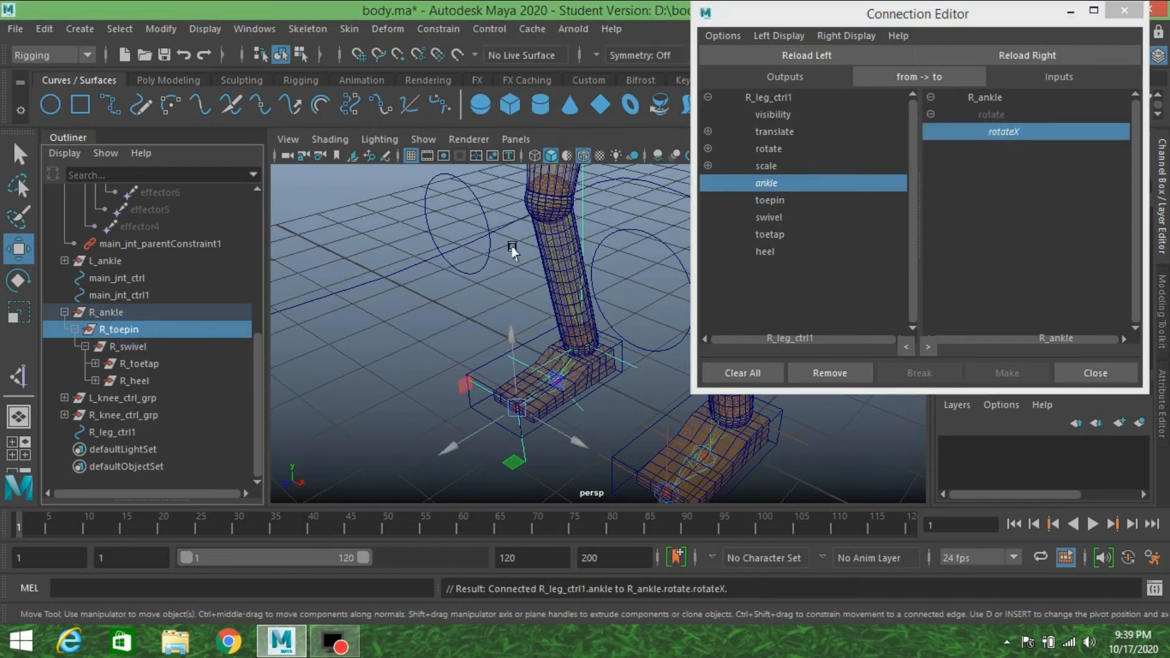
click(1053, 59)
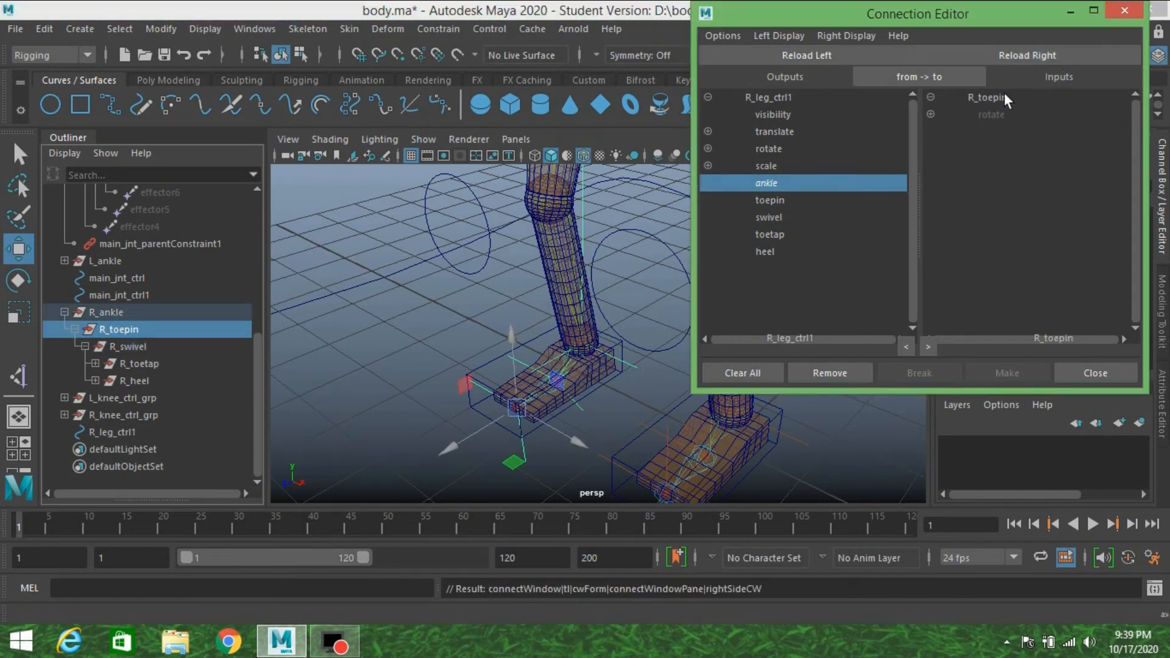
click(777, 201)
click(930, 115)
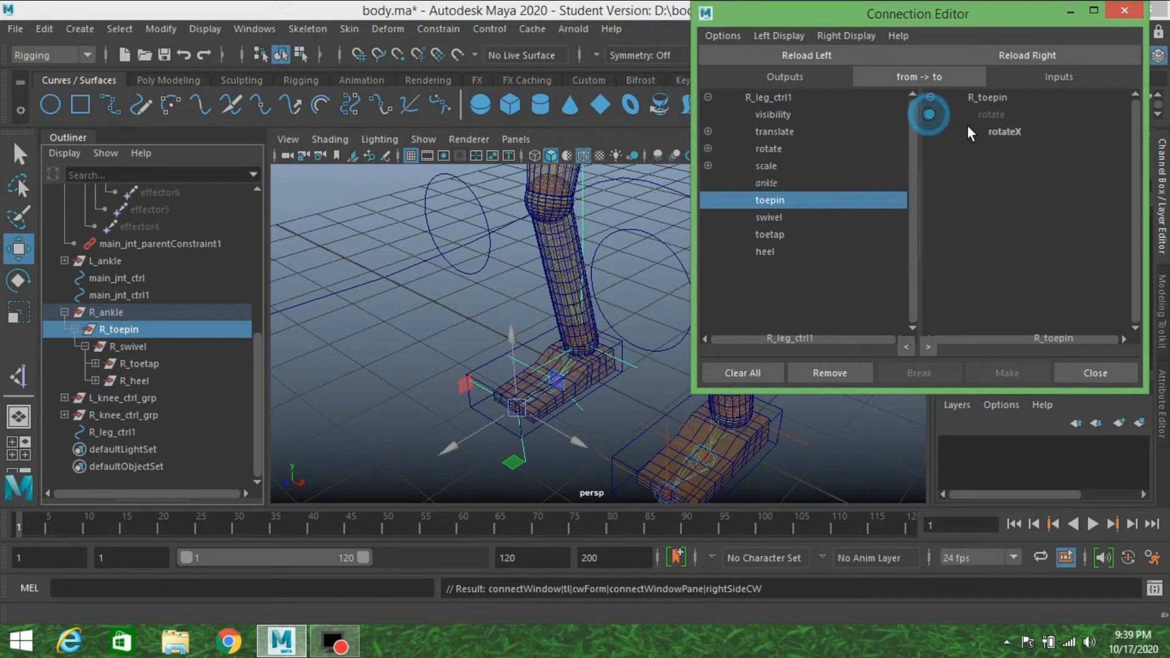
click(1000, 133)
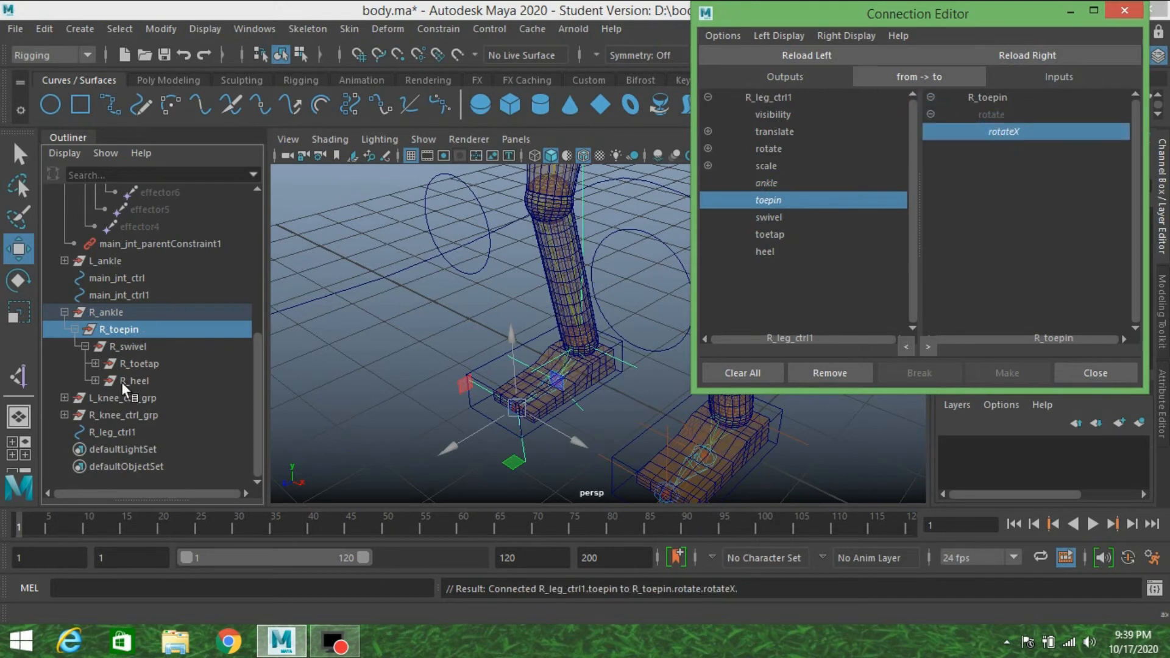
Load R_swivel as the target and connect R_leg_ctrl1's swivel attribute to its rotateY
click(130, 347)
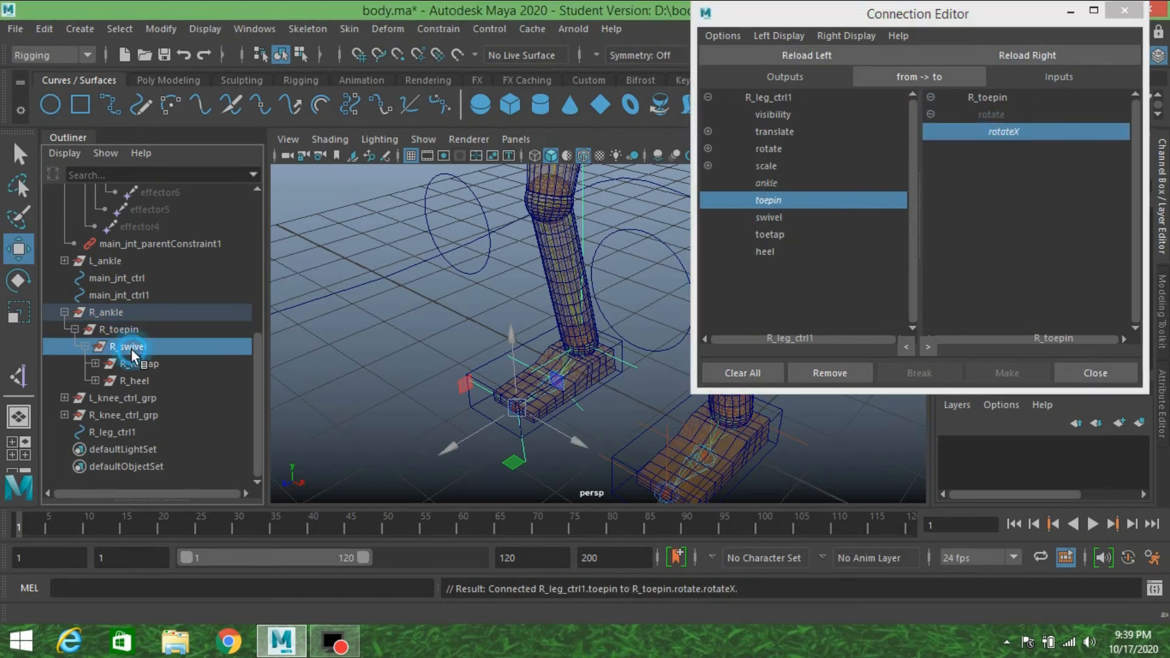
click(1051, 58)
click(767, 217)
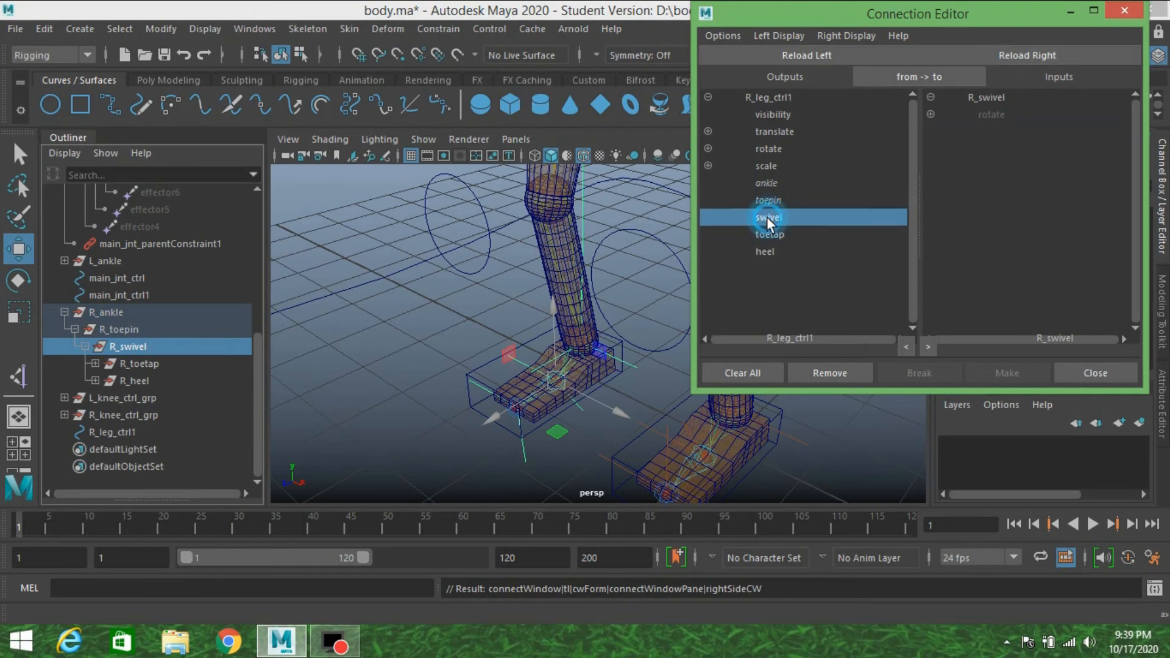
click(931, 113)
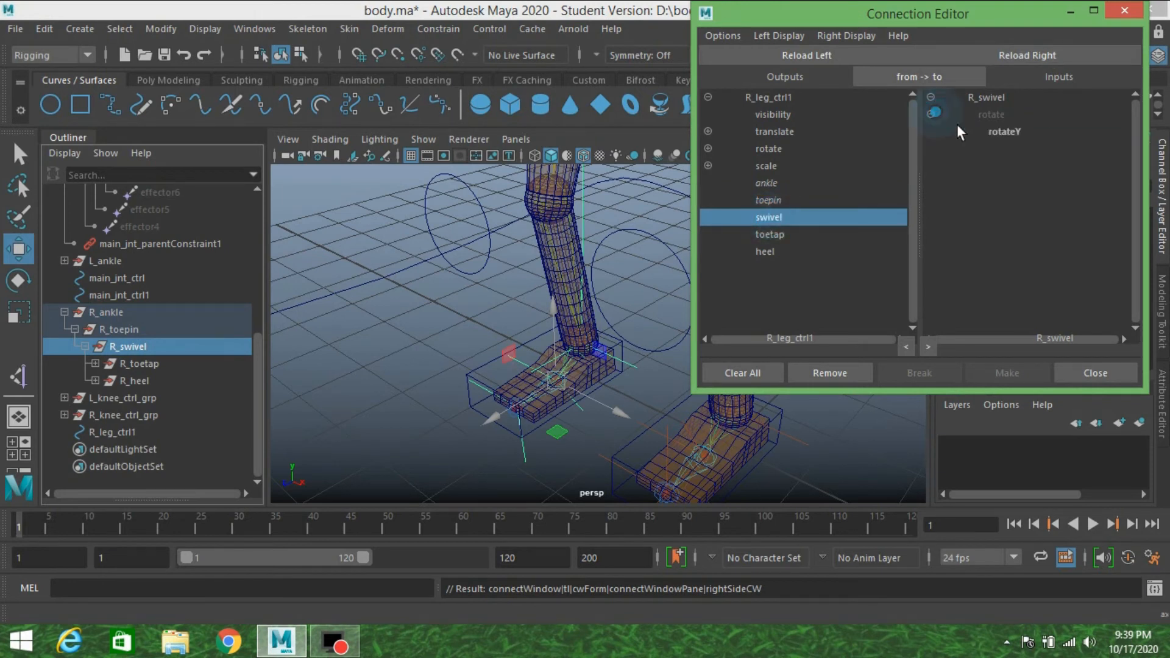
click(1011, 134)
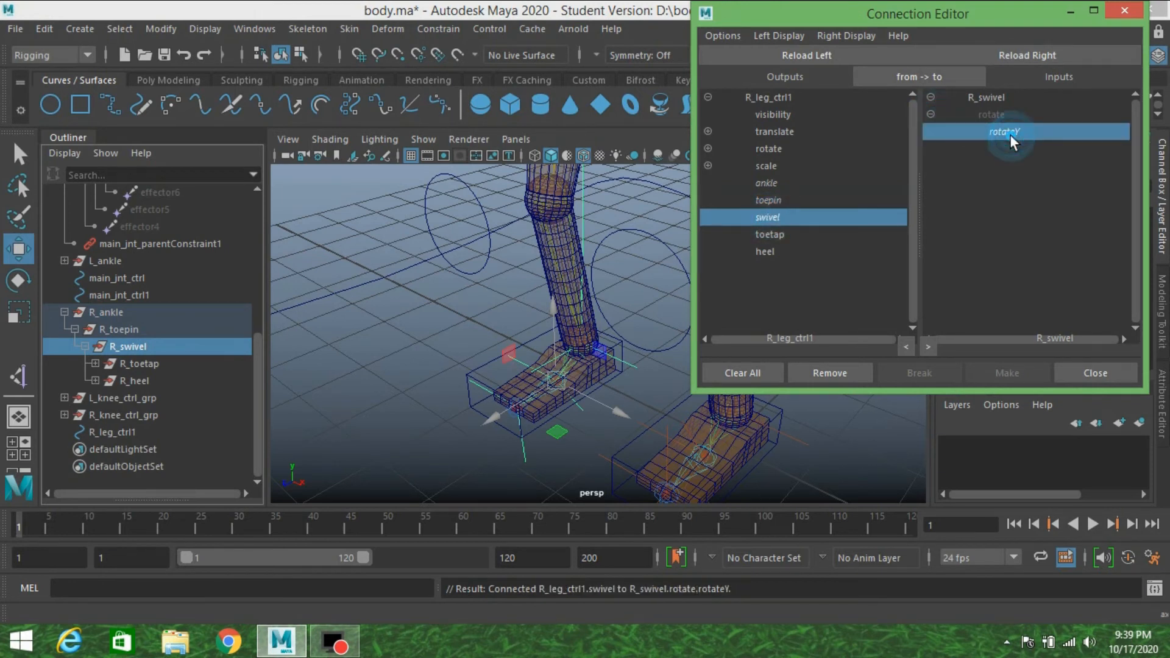
Load R_toetap as the target and connect R_leg_ctrl1's toetap attribute to its rotateX
click(140, 364)
click(1022, 55)
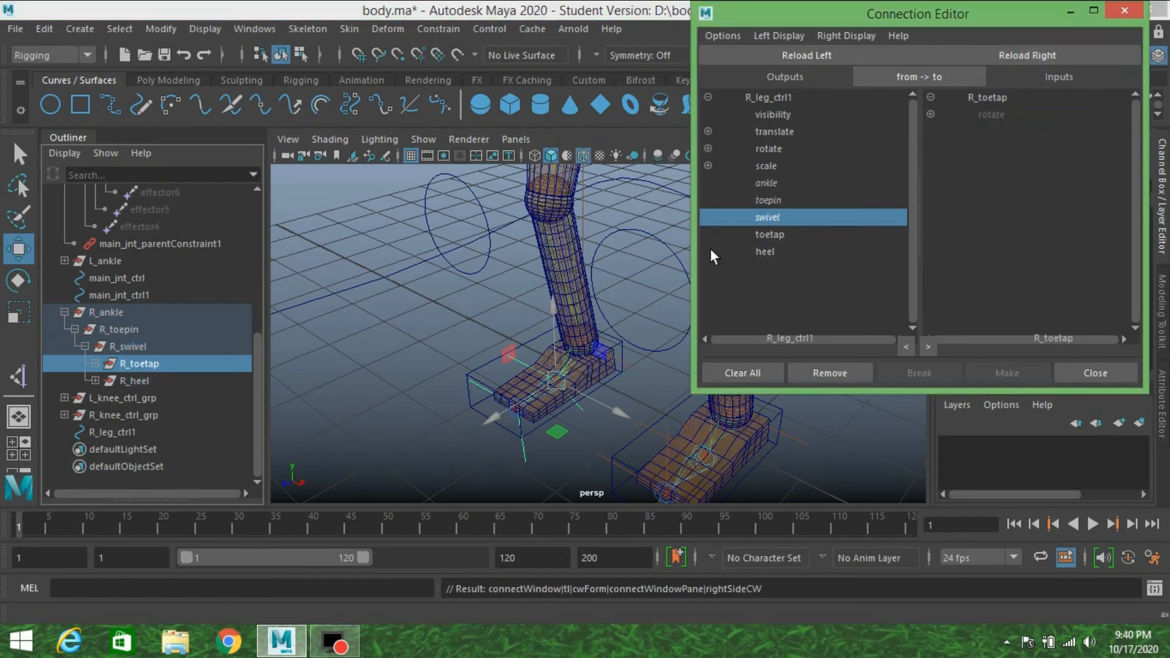
click(769, 236)
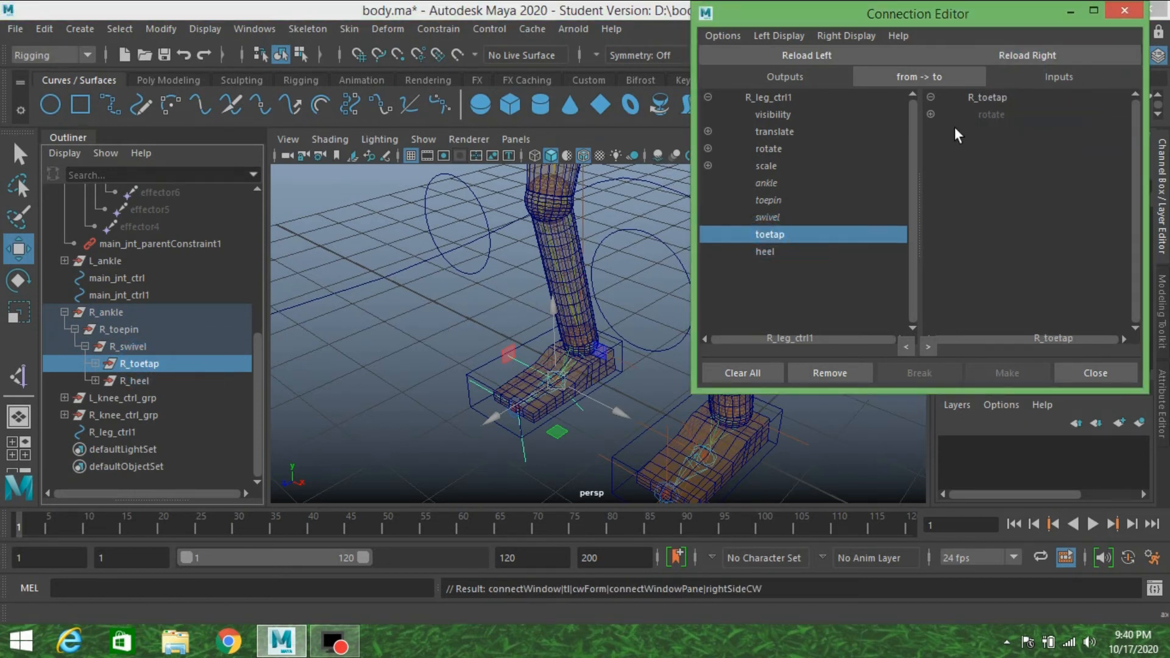
click(932, 115)
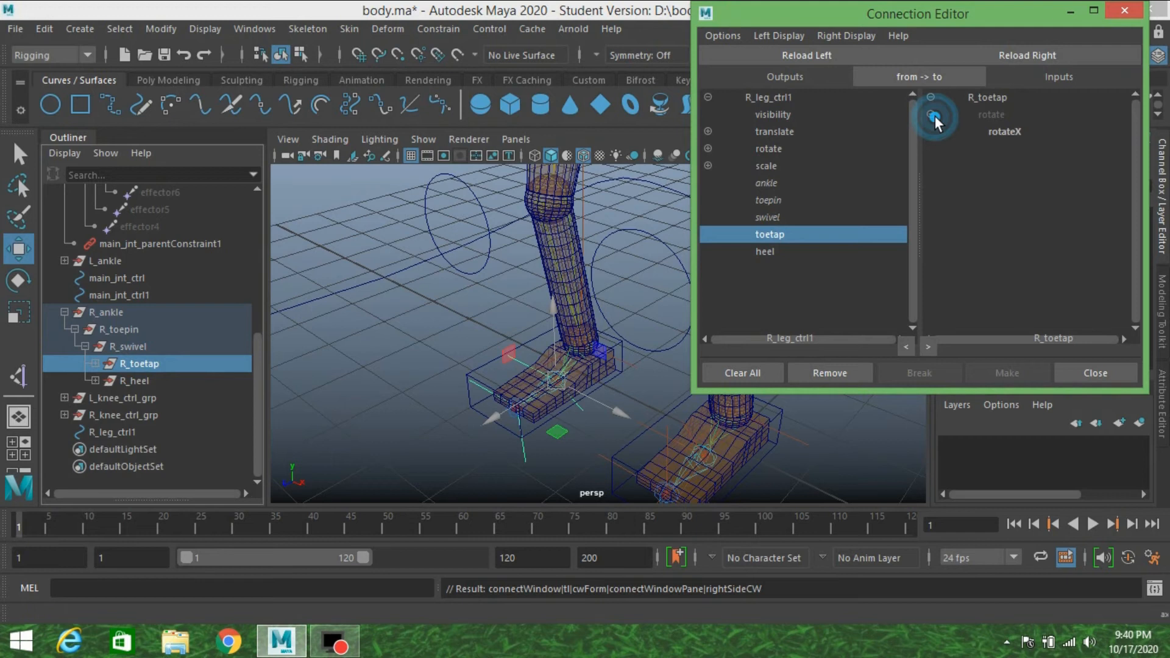
click(1005, 130)
Load R_heel as the target, connect R_leg_ctrl1's heel attribute to its rotateX, and close the Connection Editor
click(134, 383)
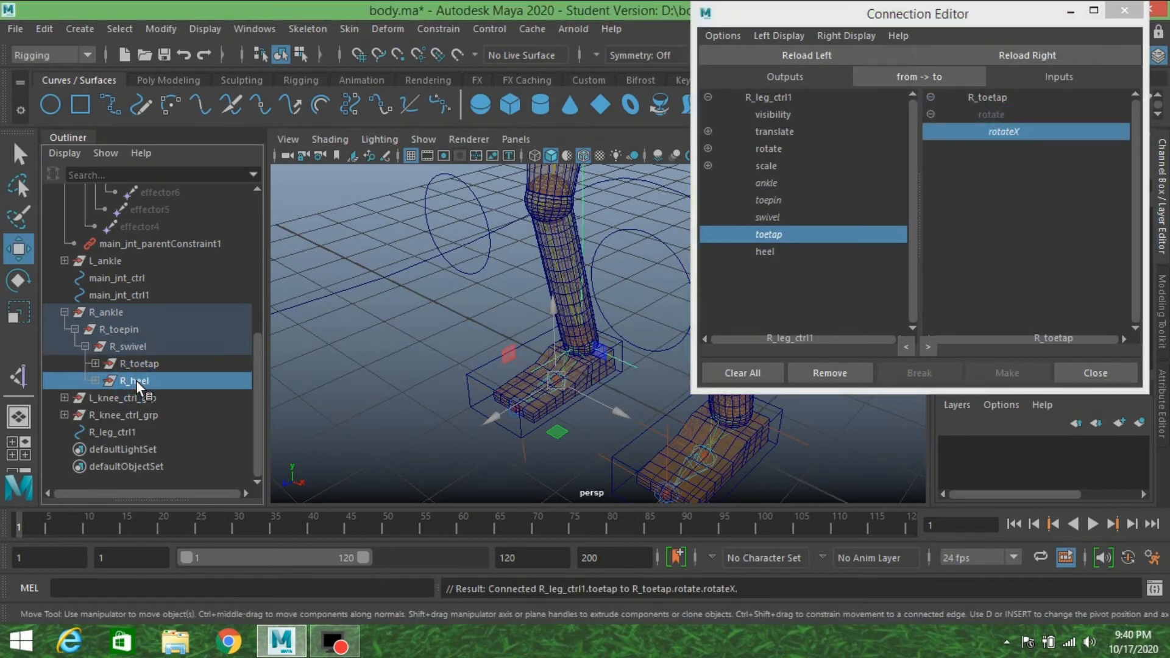
click(1030, 54)
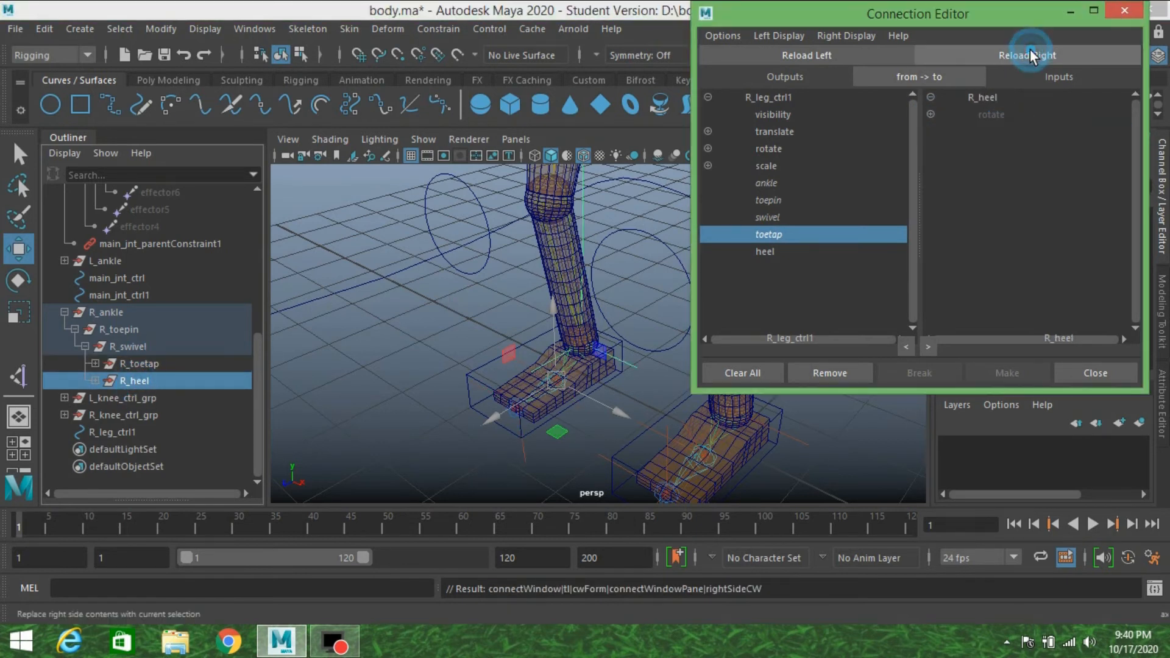
click(765, 252)
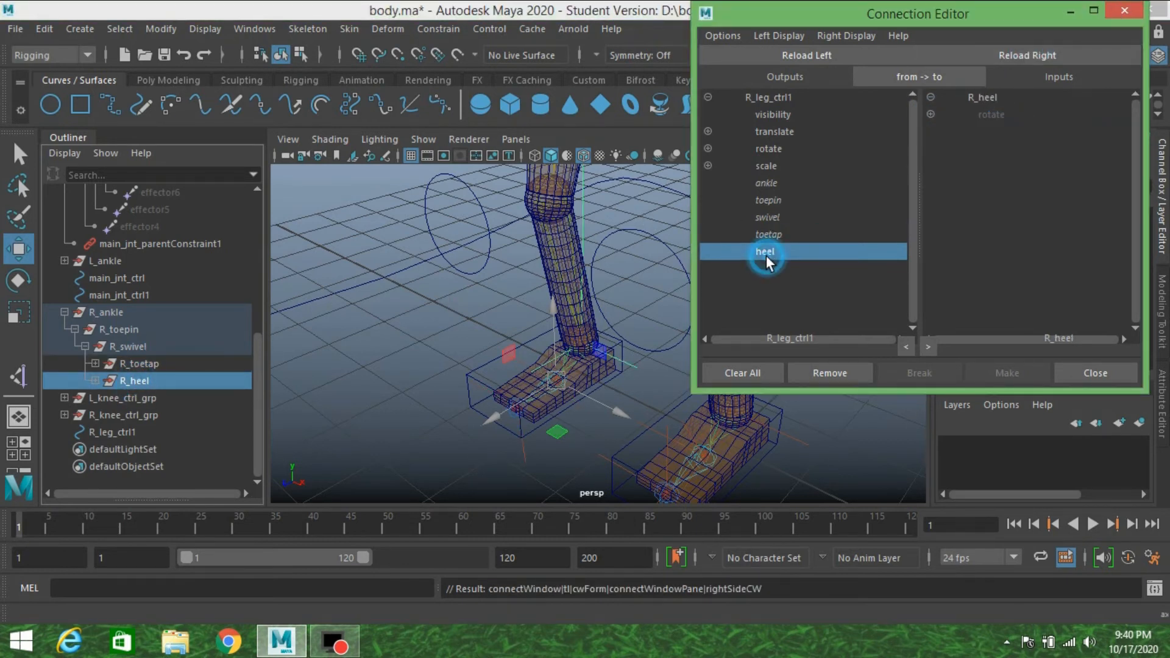
click(932, 115)
click(1003, 131)
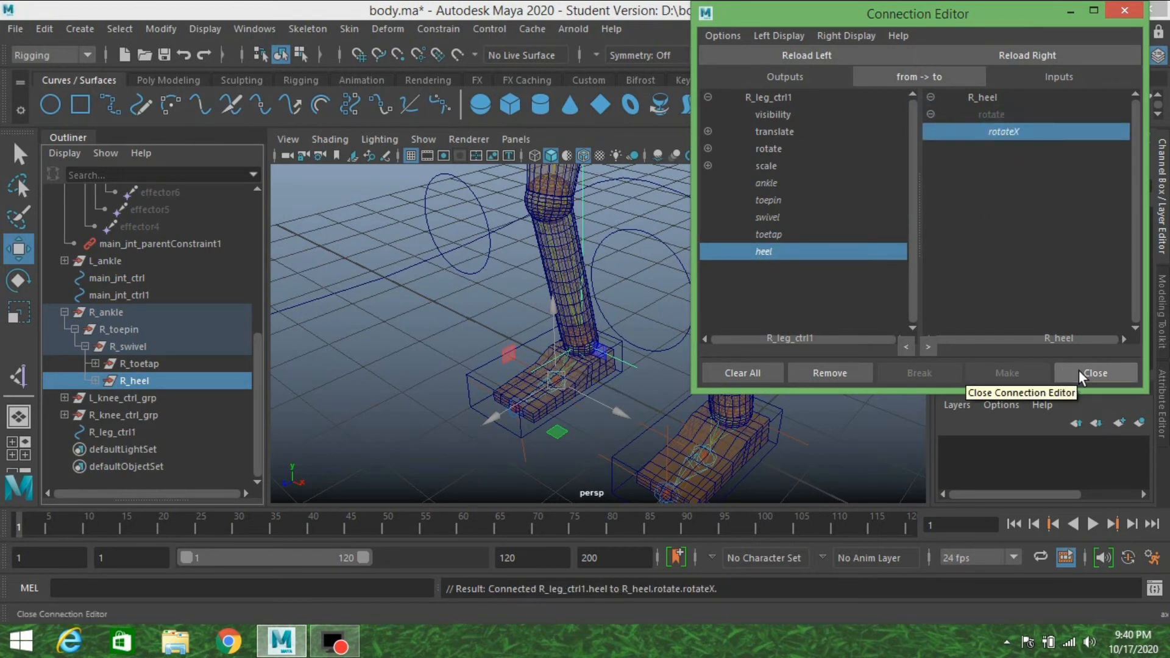
click(1124, 12)
Try R_leg_ctrl1's Swivel attribute at about -8 on the right foot, and undo the change
scroll(647, 310, down, 6)
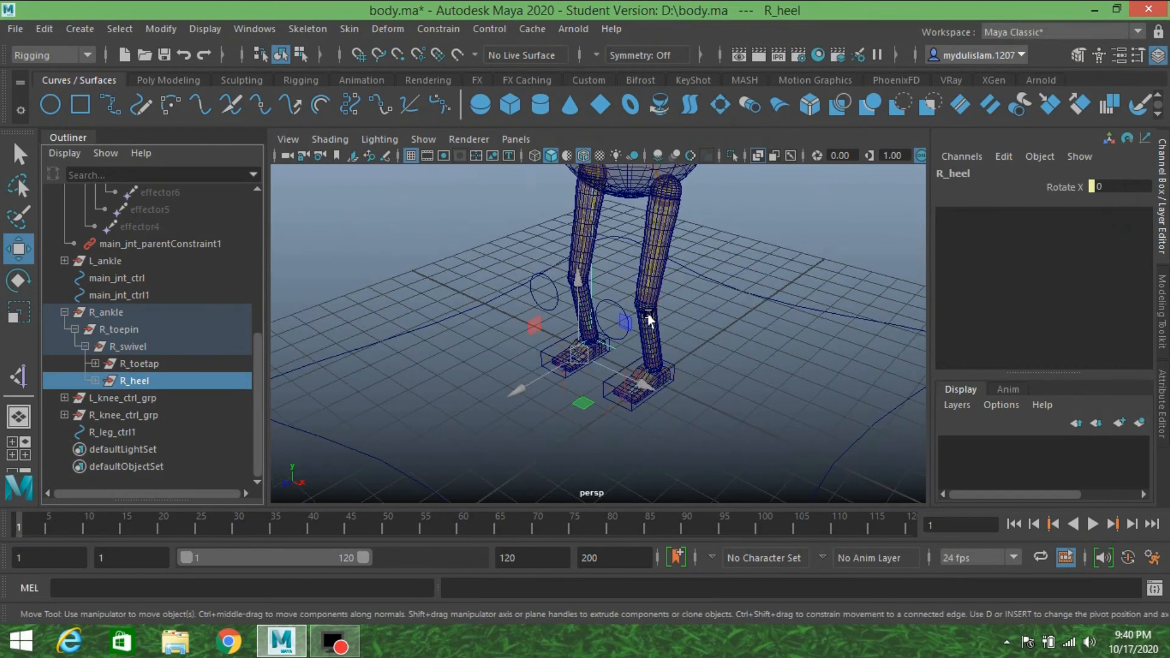
scroll(642, 335, down, 3)
scroll(634, 311, up, 6)
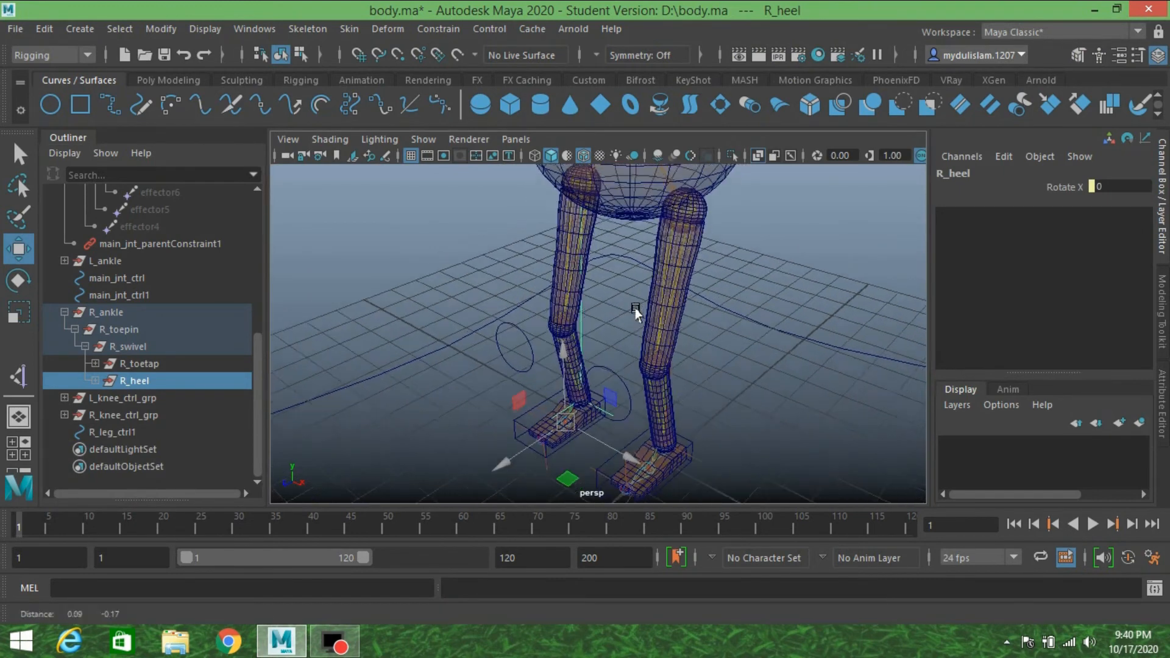
alt+drag(620, 287, 646, 270)
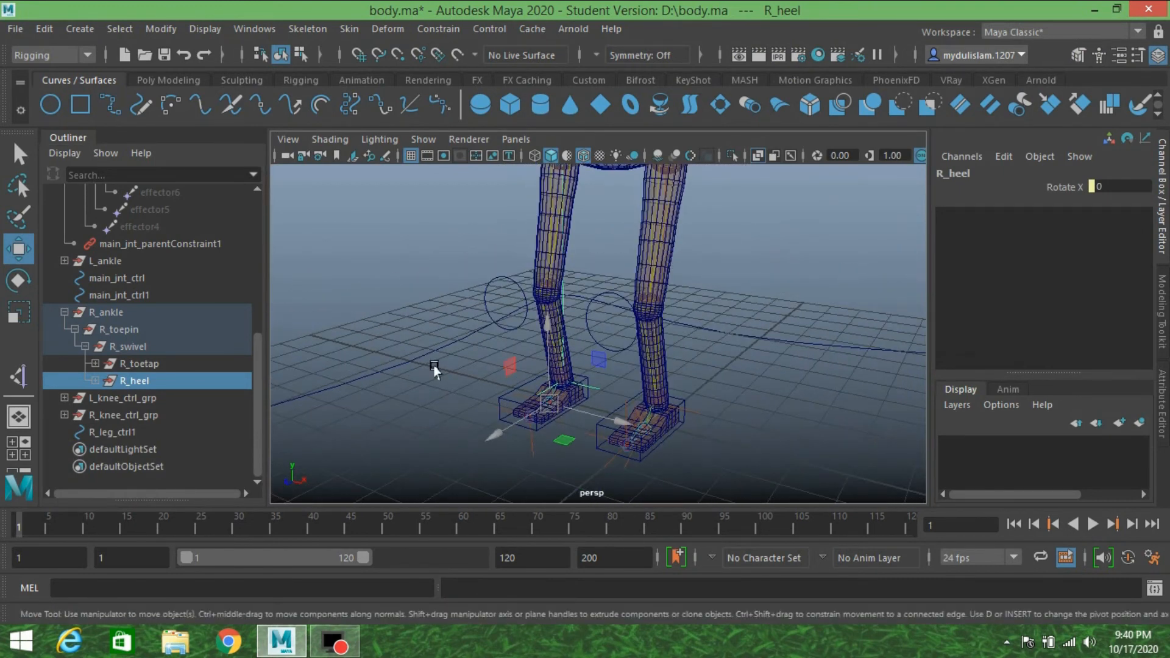
click(495, 398)
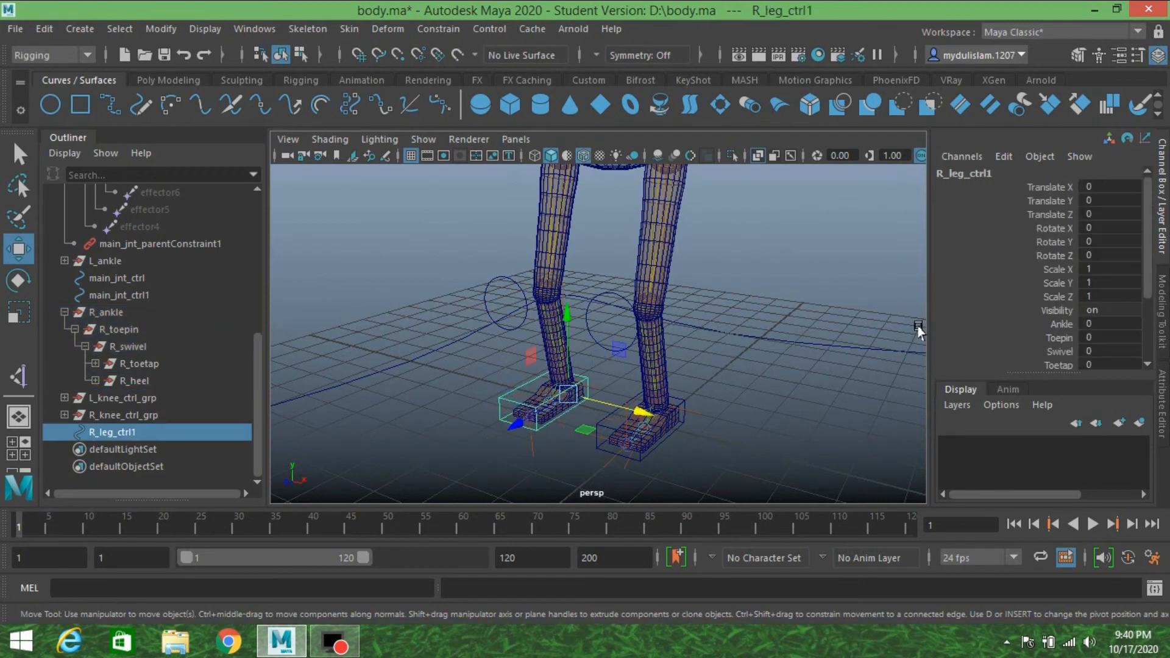
scroll(1044, 293, down, 3)
scroll(1031, 305, down, 3)
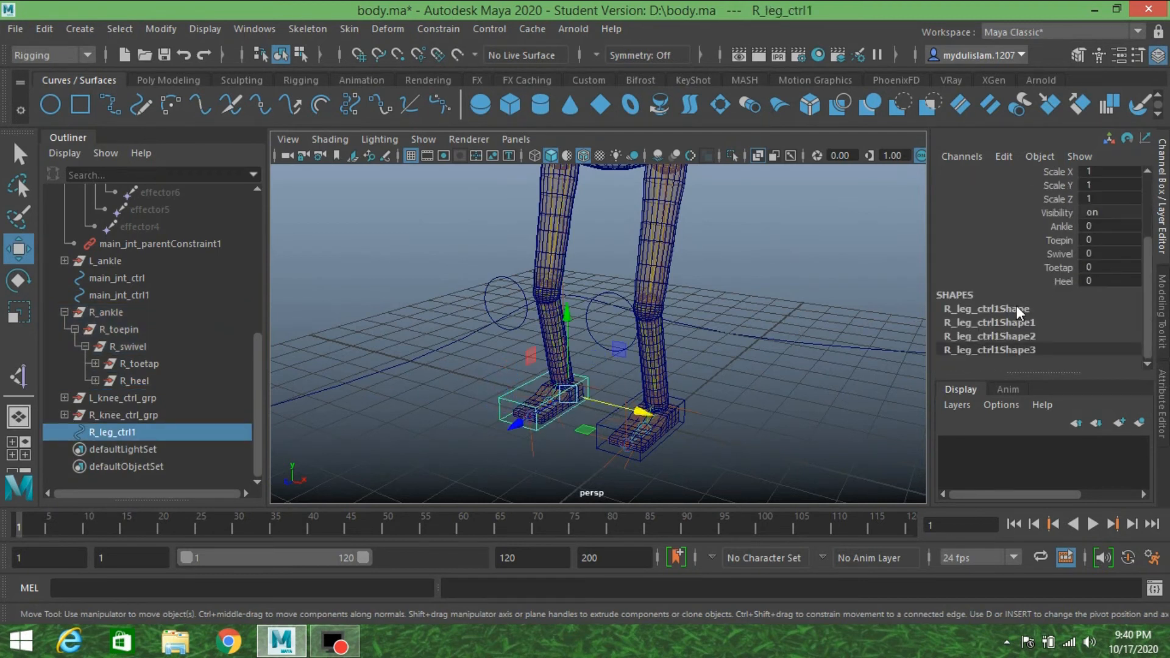
click(1048, 254)
middle_drag(884, 253, 812, 291)
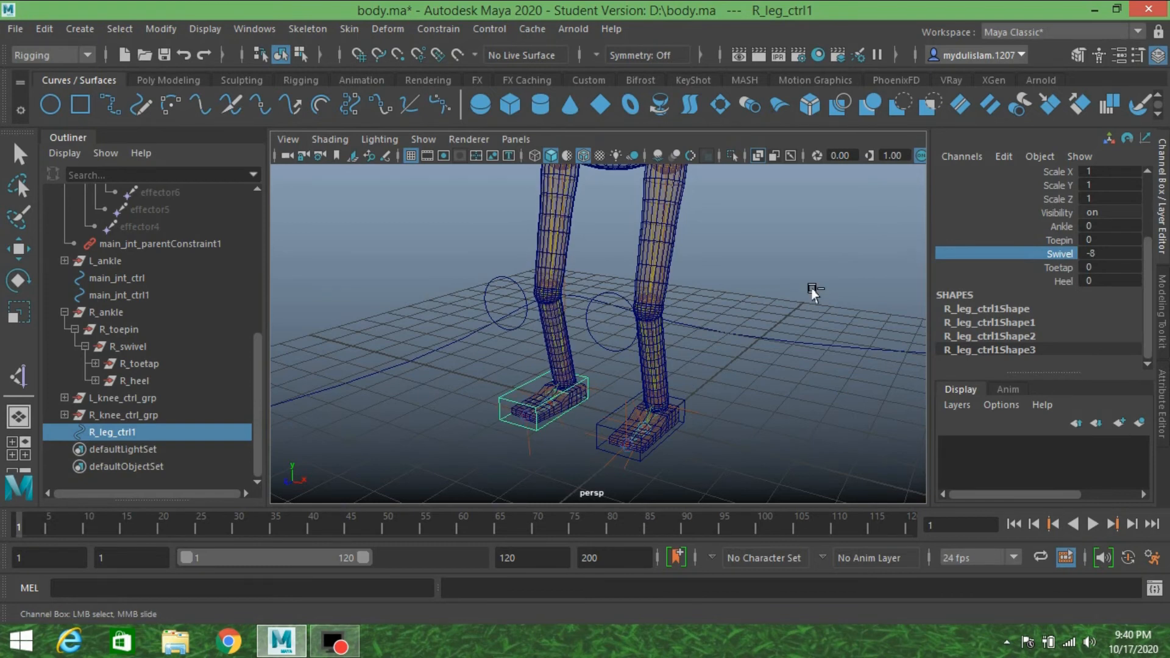
key(ctrl+z)
Select the R_ankle group and collapse its hierarchy in the Outliner
scroll(738, 289, down, 4)
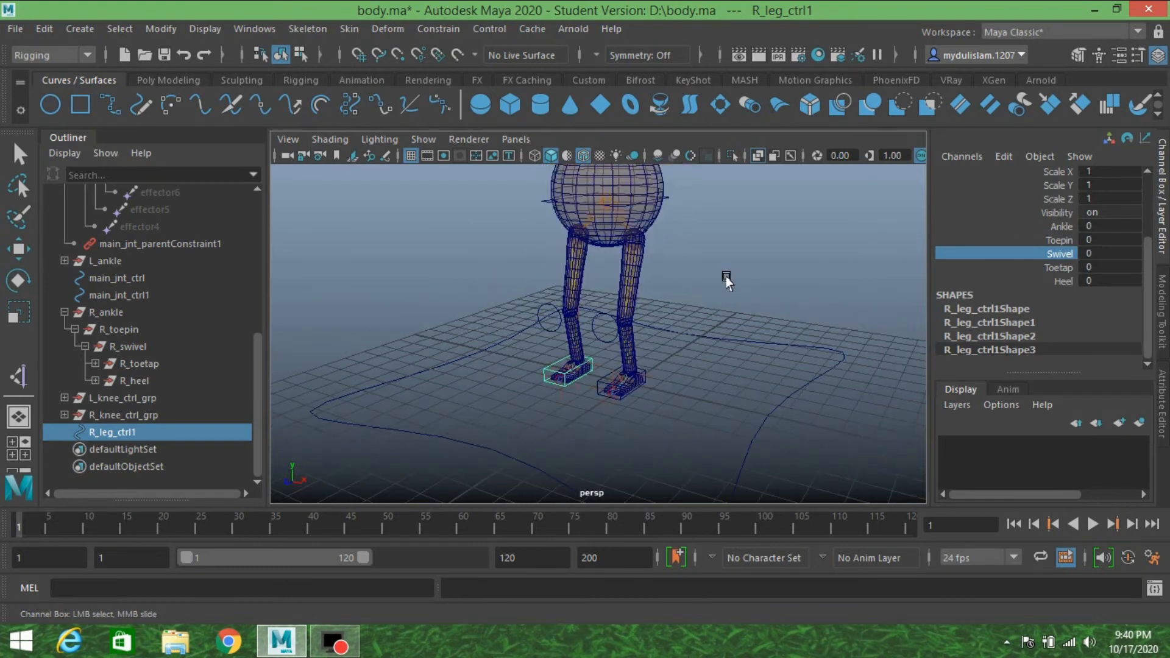
alt+middle_drag(718, 277, 739, 294)
scroll(739, 325, up, 3)
mouse_move(730, 294)
alt+mouse_down()
mouse_move(770, 307)
mouse_move(739, 297)
alt+mouse_up()
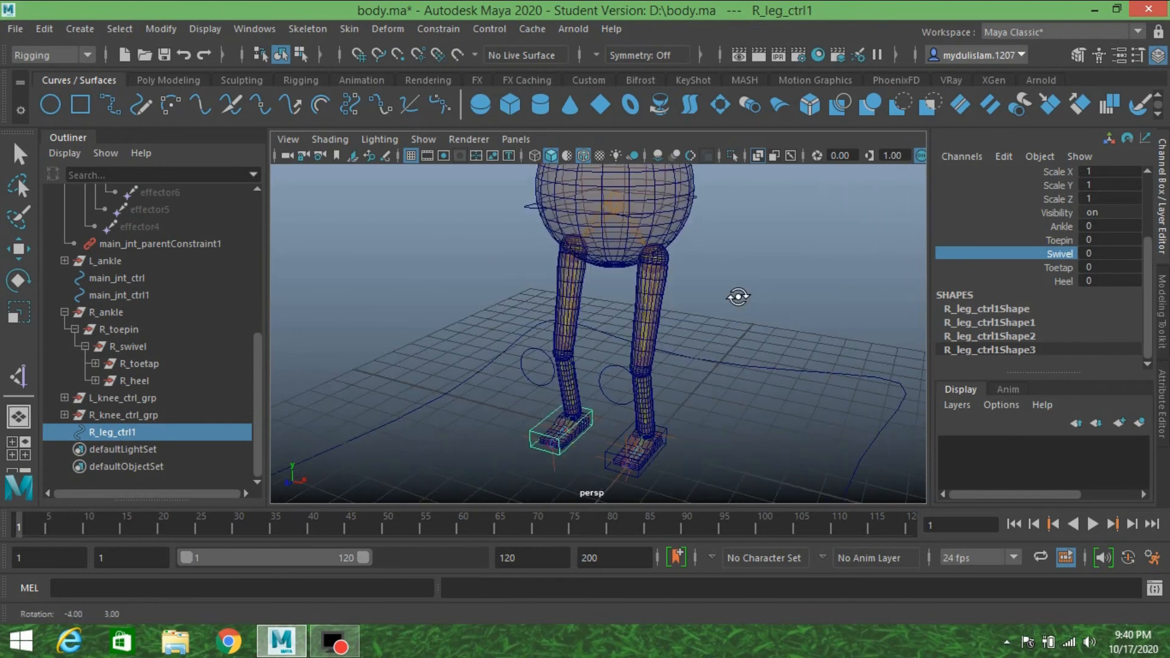
click(95, 309)
key(w)
alt+middle_drag(525, 360, 524, 342)
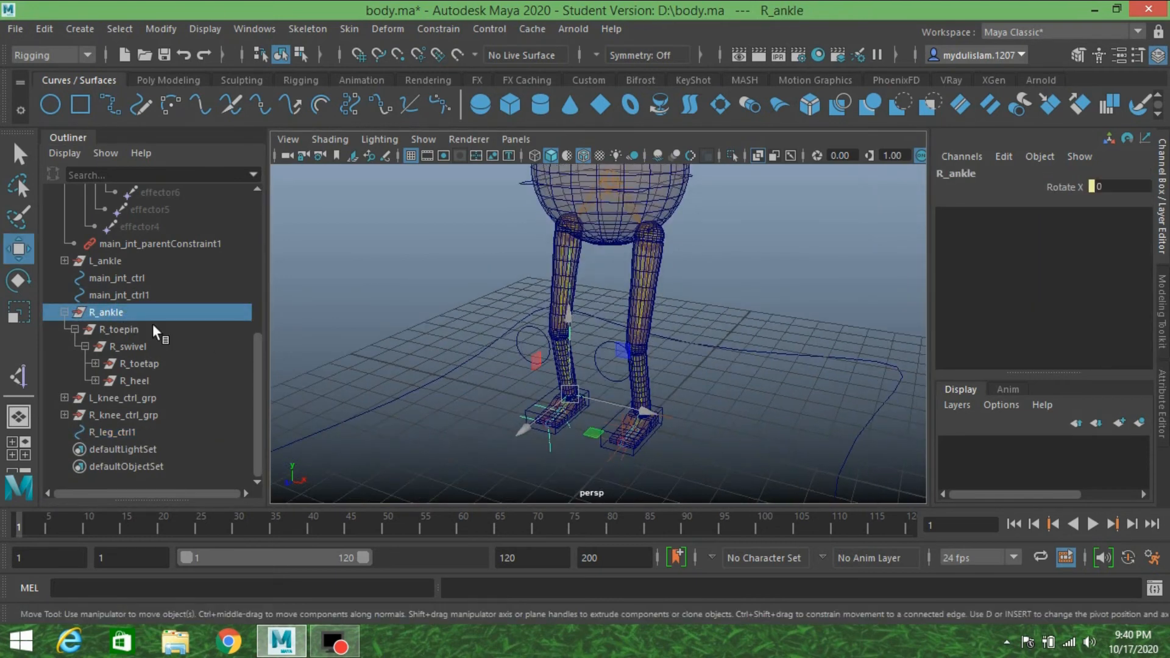
click(65, 313)
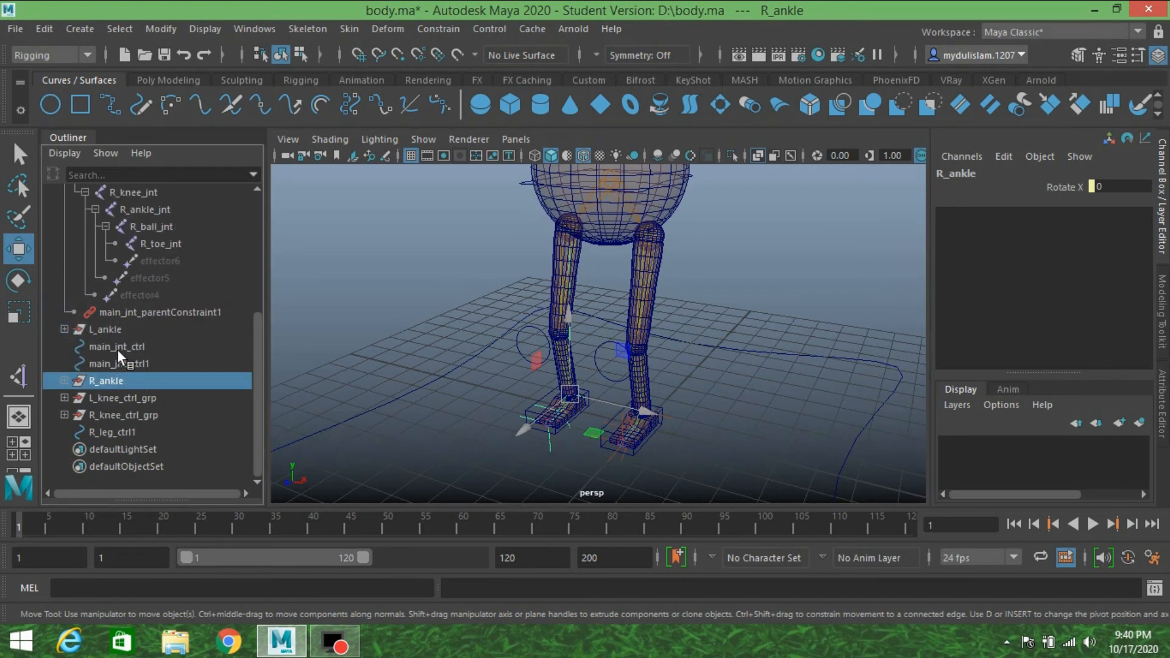
Try moving R_leg_ctrl1 about -2.5 along X without the foot groups attached, and reset its Translate X to 0
click(121, 431)
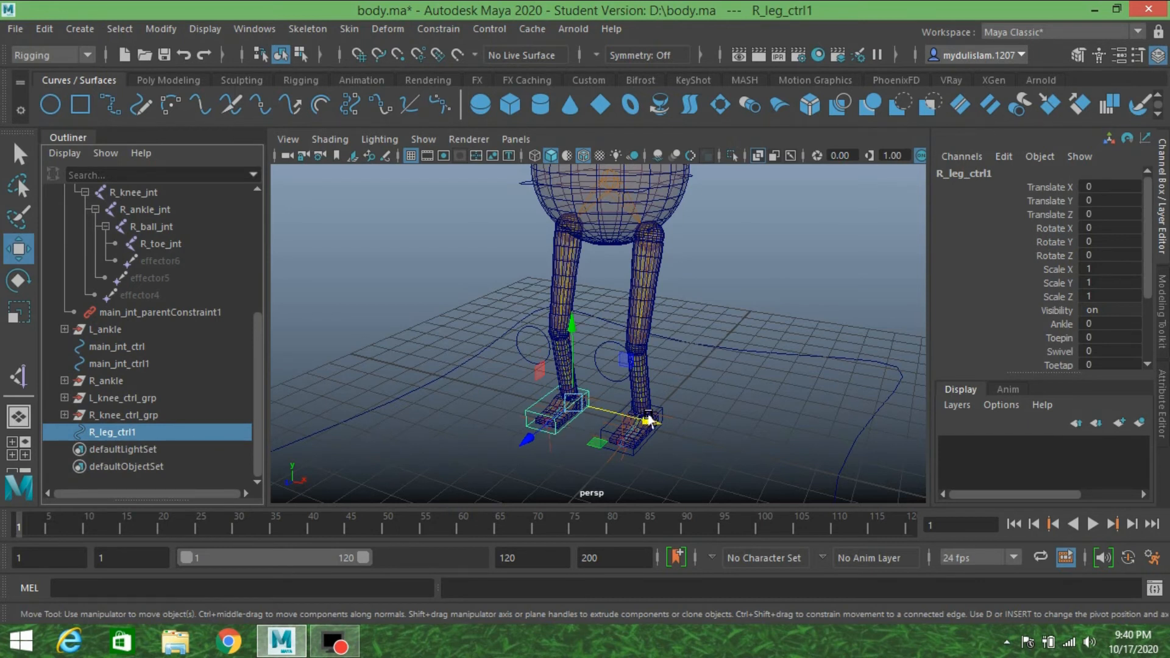
drag(641, 414, 570, 407)
click(625, 426)
click(506, 398)
double_click(1111, 187)
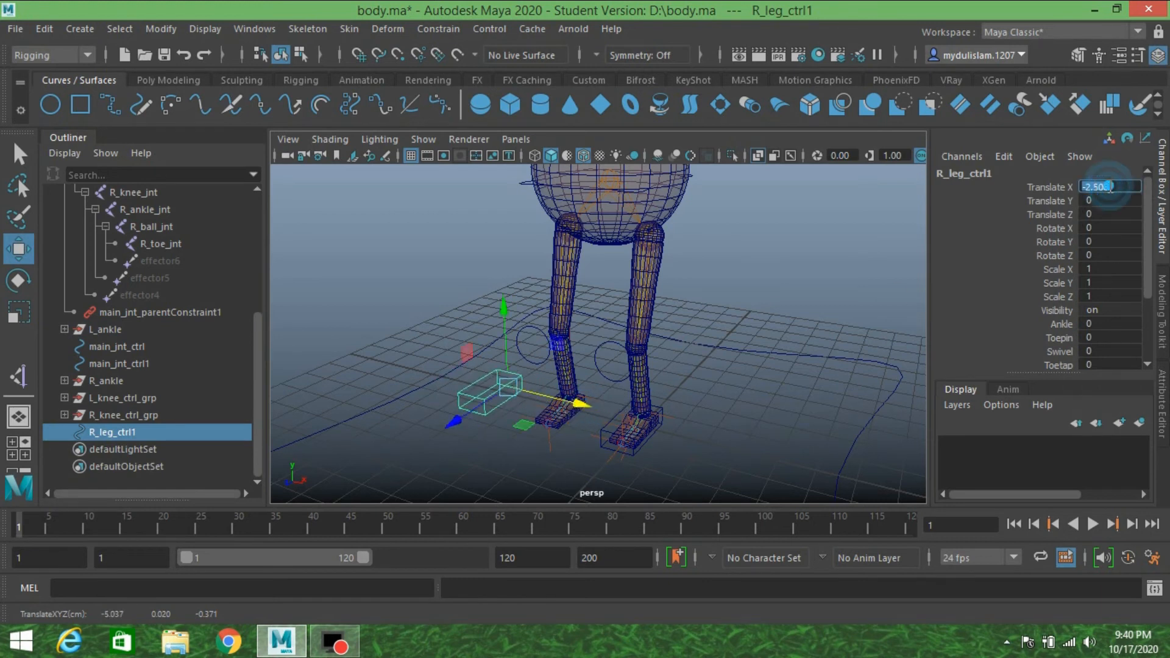
text(0)
key(Return)
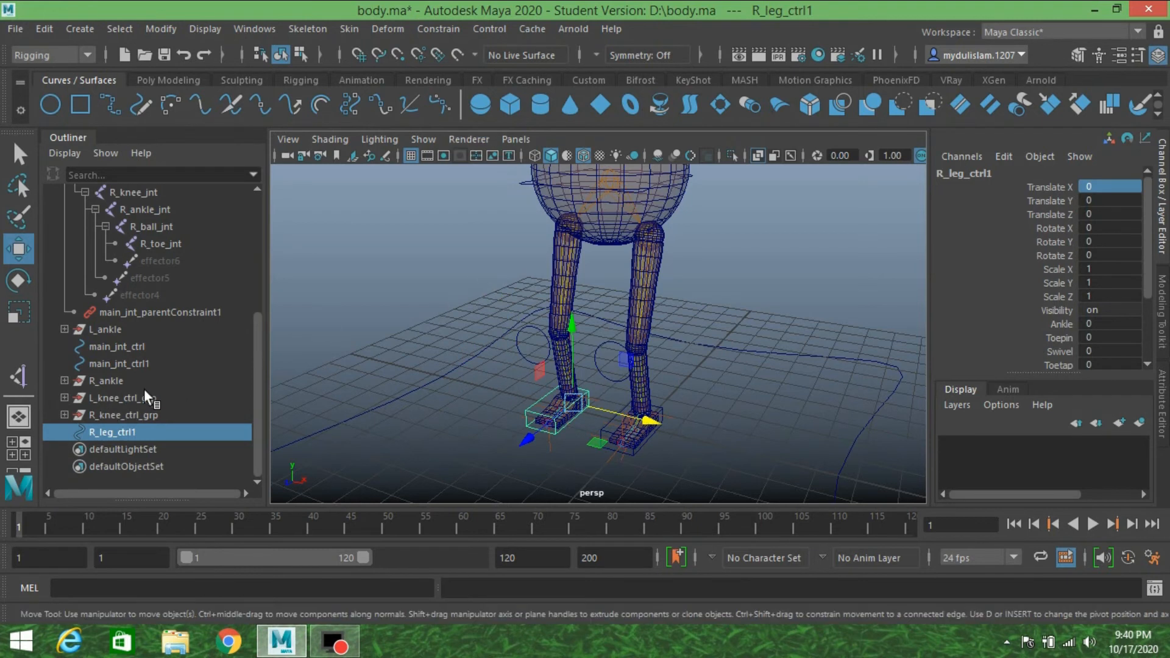
Parent the R_ankle group under the R_leg_ctrl1 curve
click(107, 380)
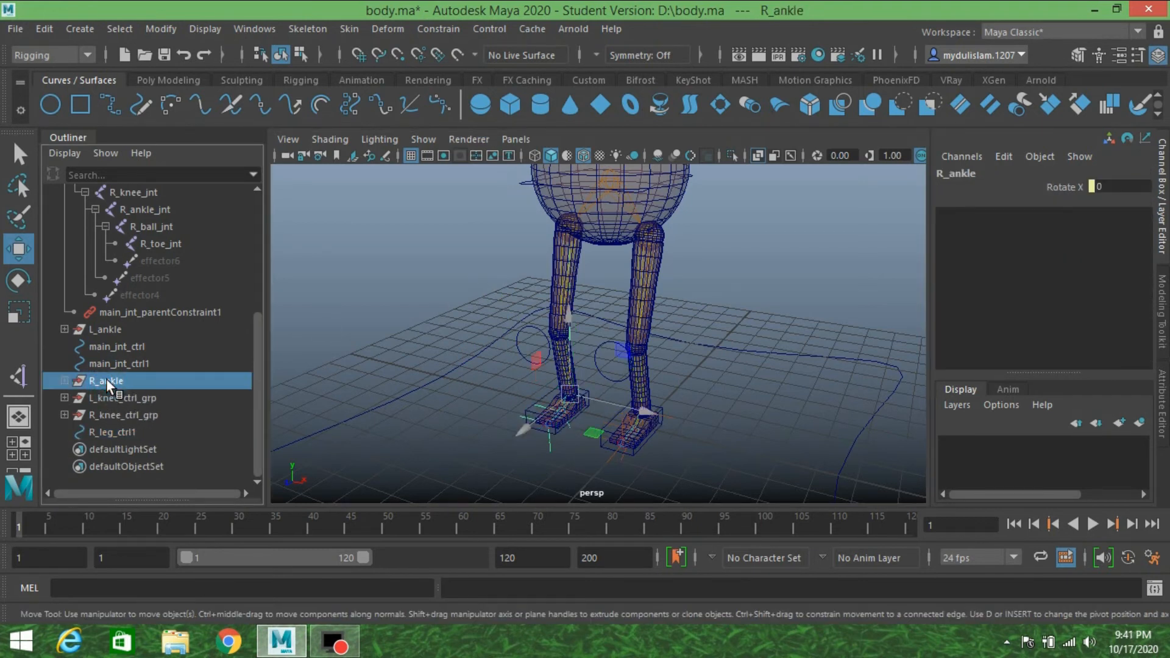
ctrl+click(115, 433)
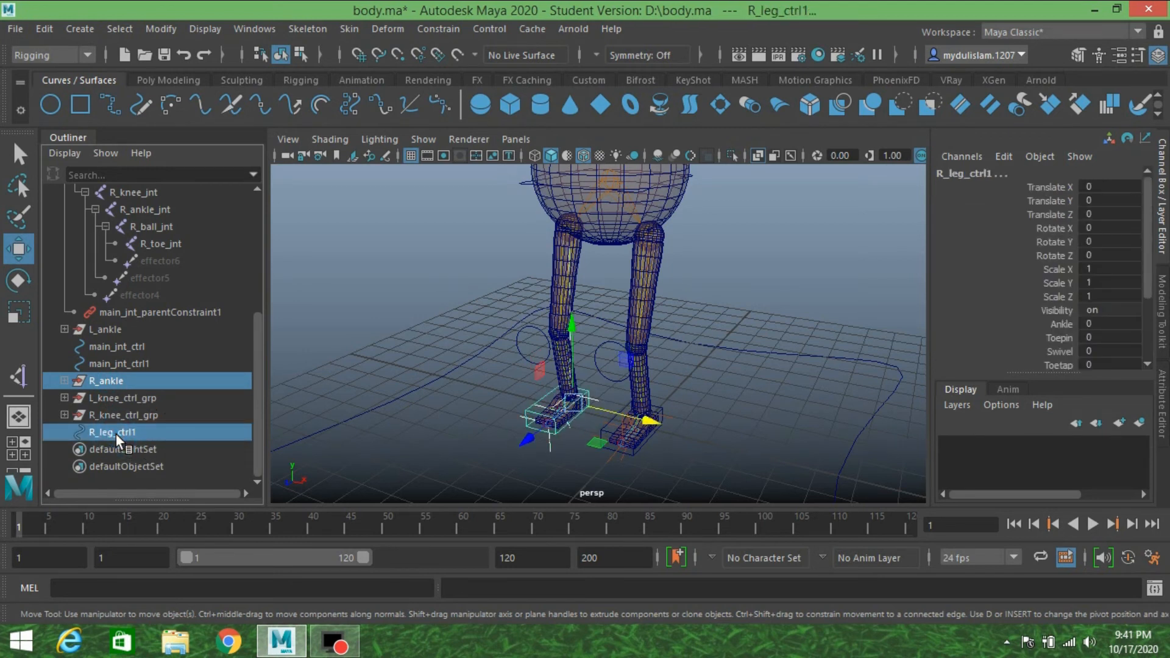
key(p)
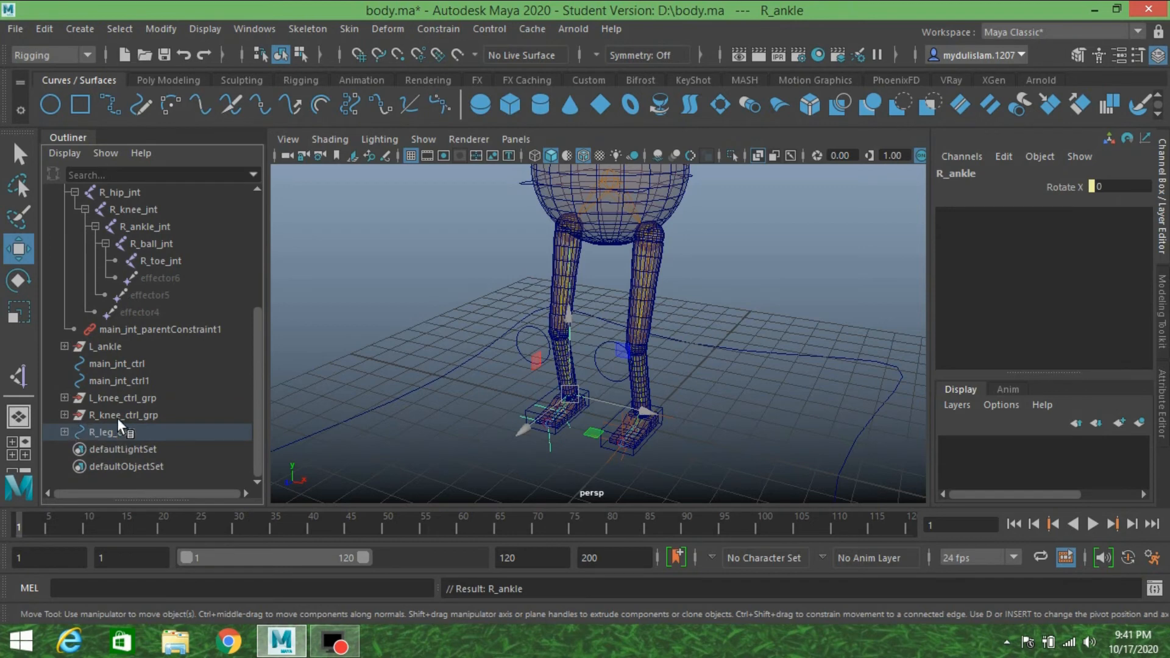
Try raising R_leg_ctrl1 by about 0.69 along Y to check the right leg, and undo the move
click(97, 430)
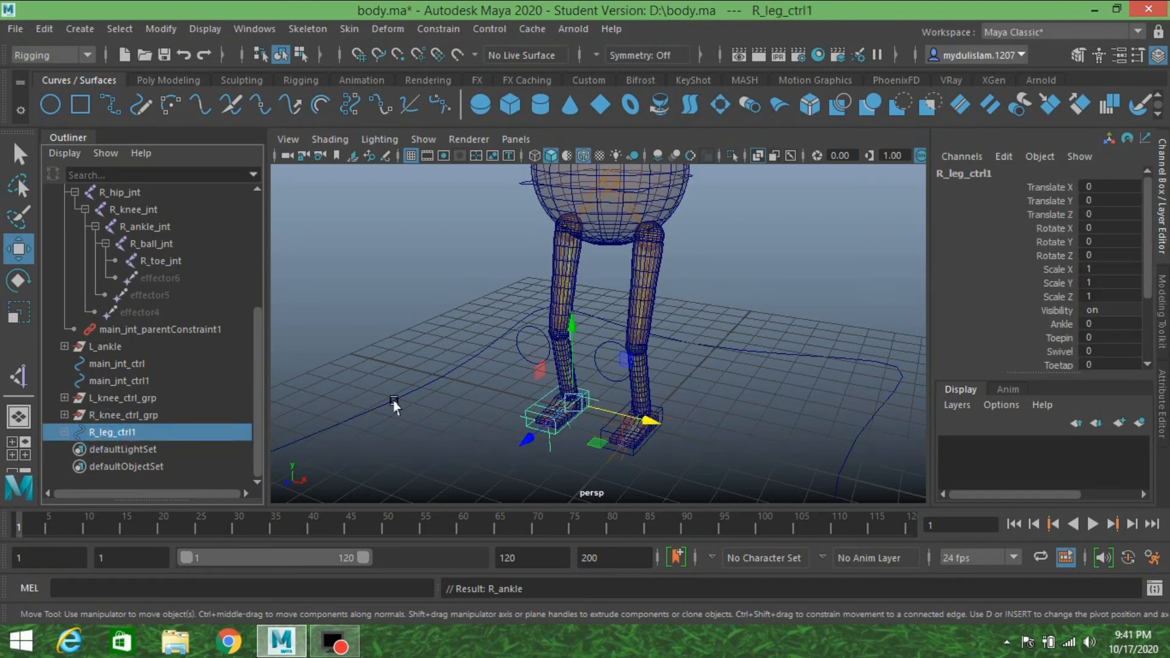
drag(571, 333, 602, 312)
key(ctrl+z)
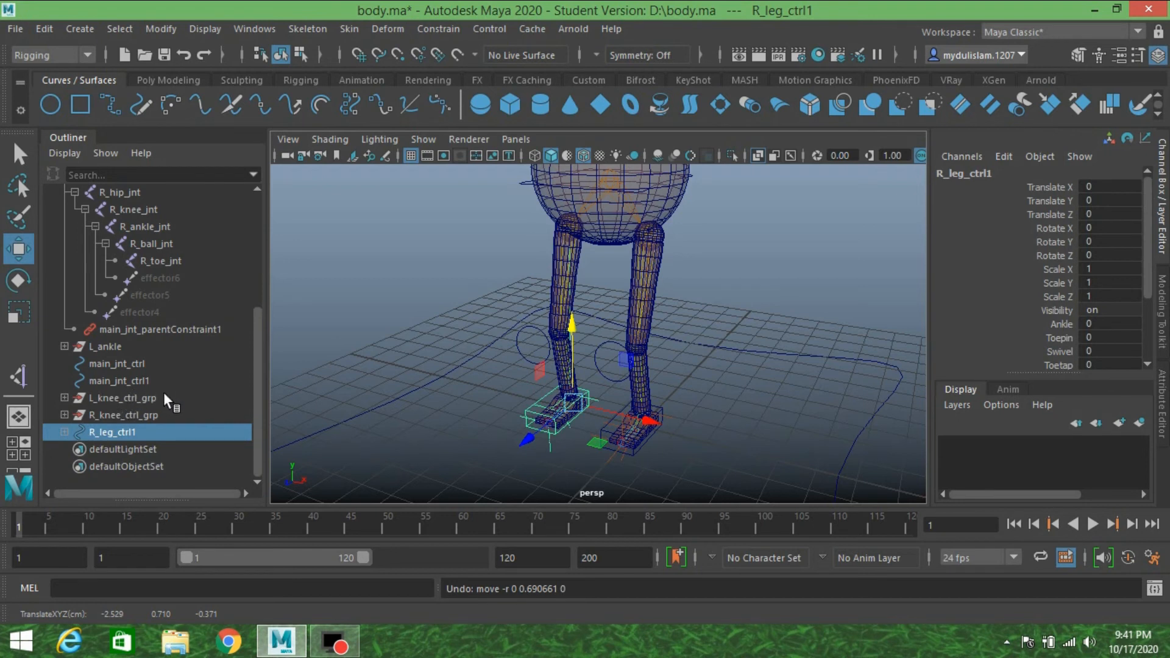
Parent the L_ankle group under the L_leg_ctrl curve
click(110, 346)
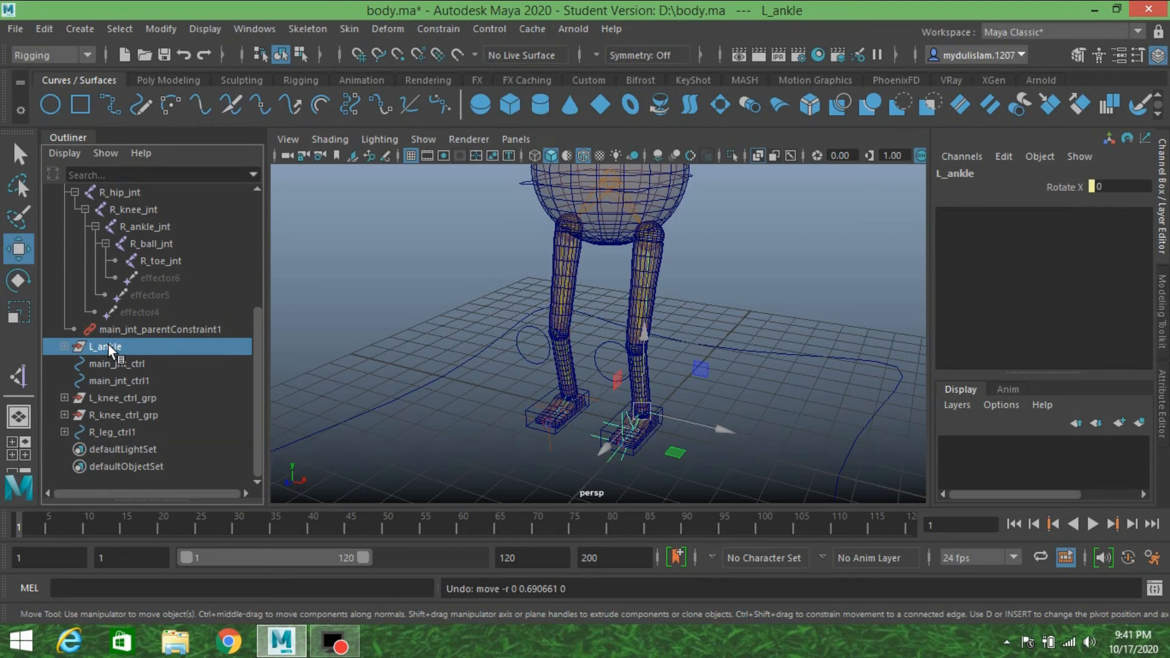
scroll(107, 345, up, 4)
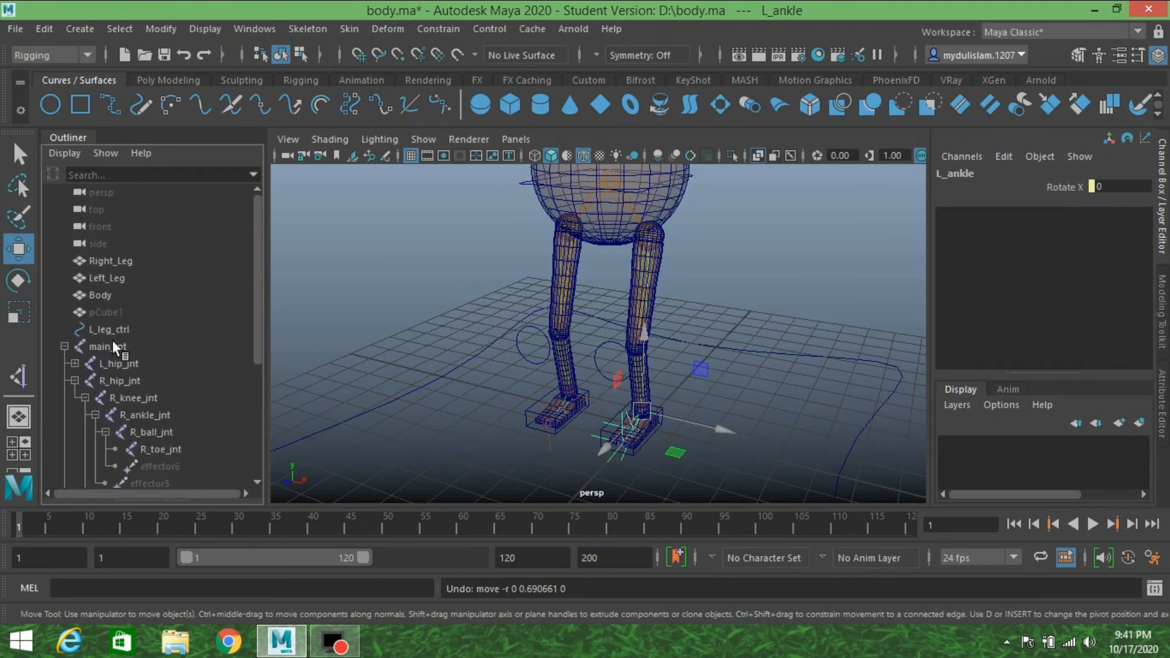
click(113, 330)
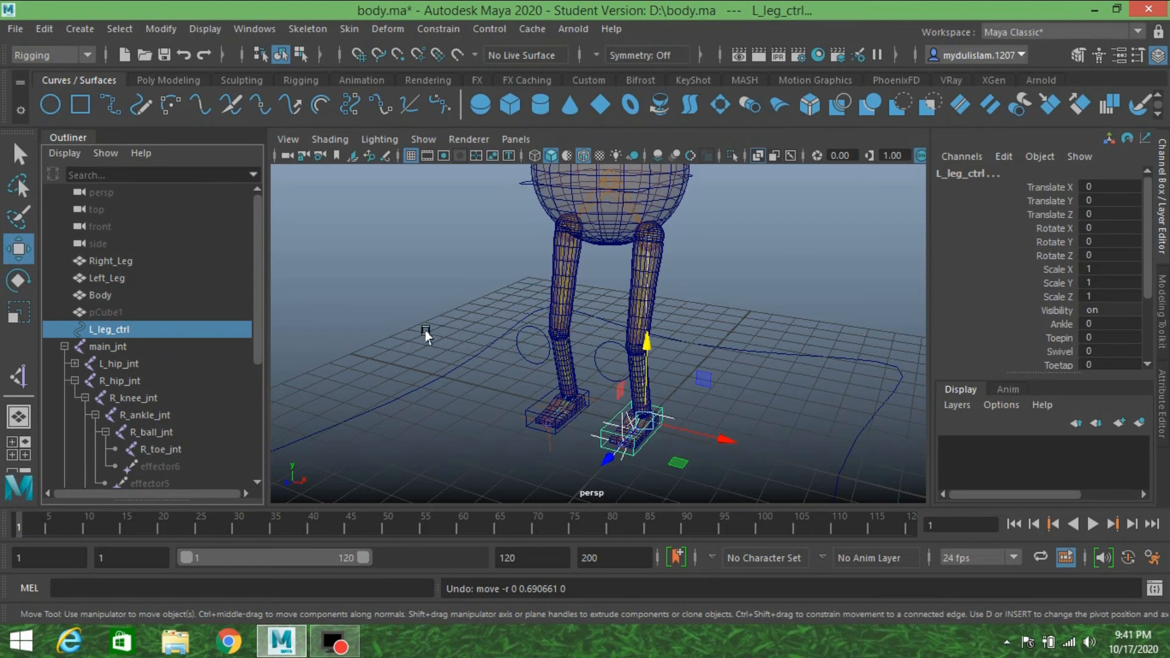
key(p)
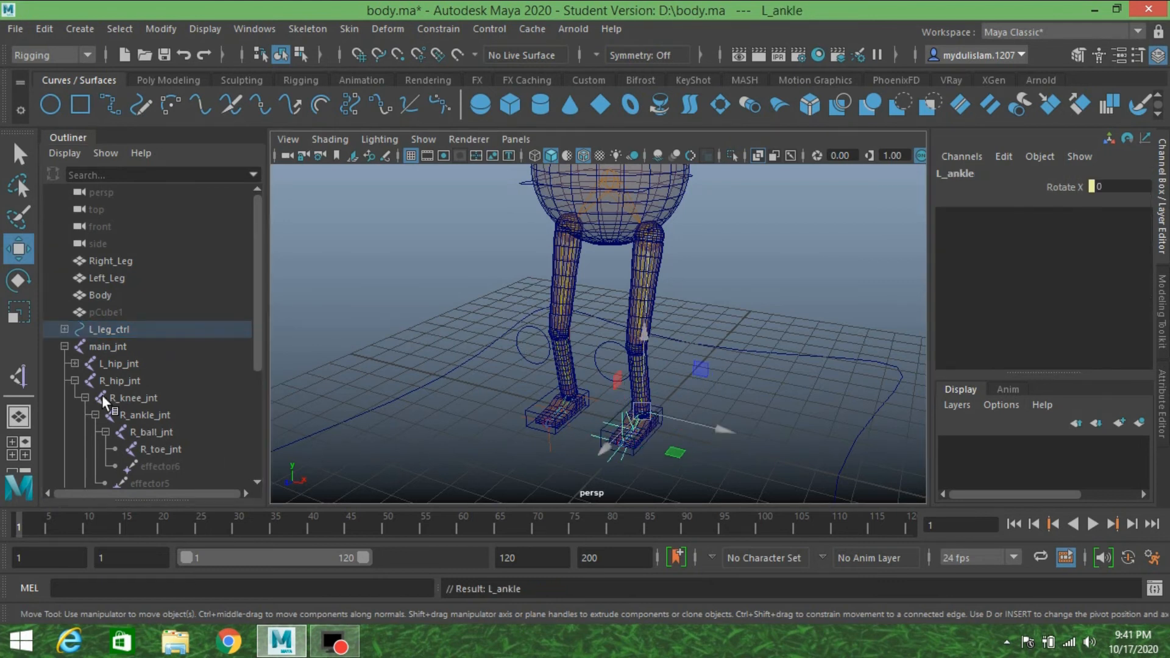
Try raising L_leg_ctrl by about 1.73 along Y to check the left leg, and undo the move
click(115, 330)
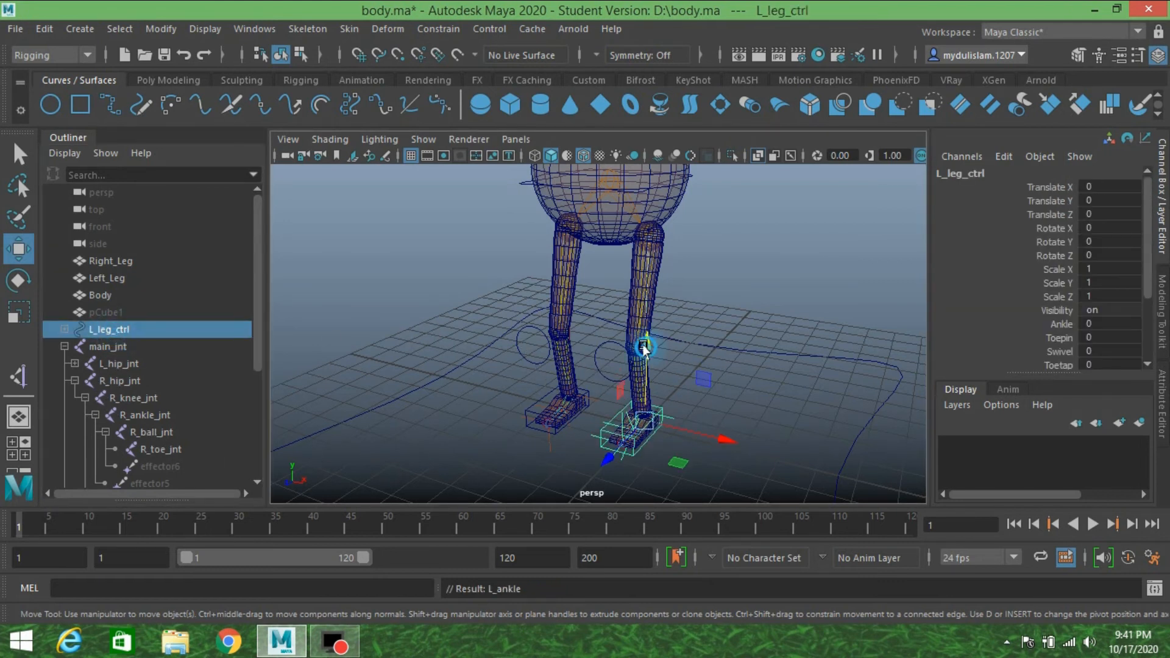
drag(640, 342, 652, 290)
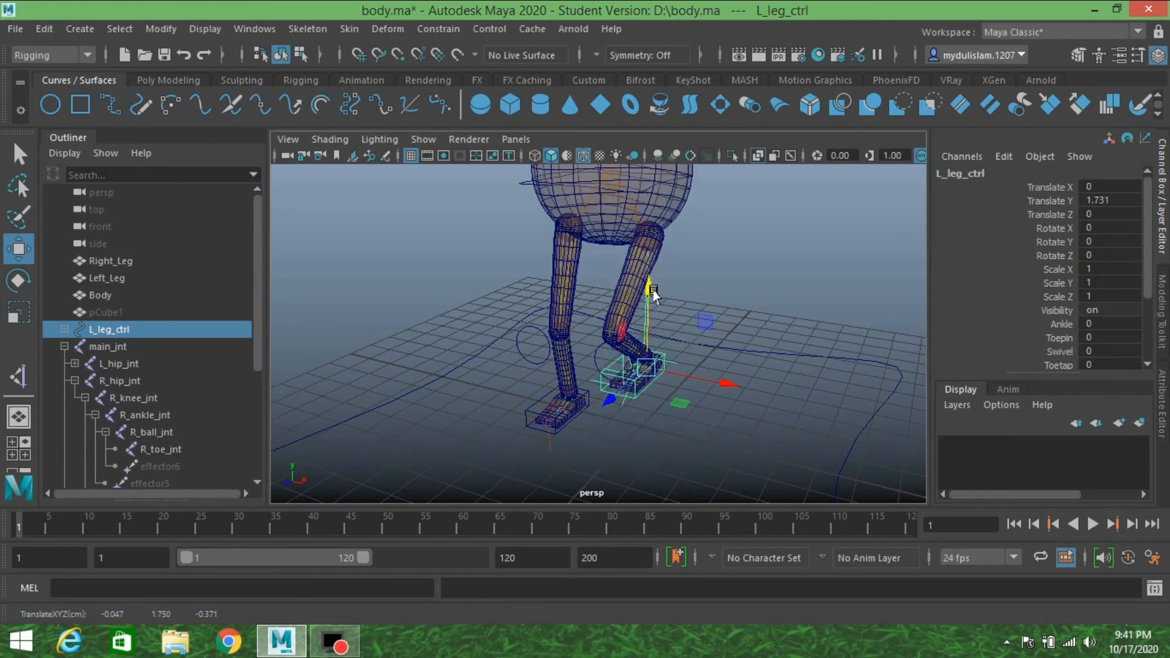
key(ctrl+z)
Select the L_knee_ctrl circle and add L_leg_ctrl to the selection as the last object
alt+drag(712, 312, 625, 332)
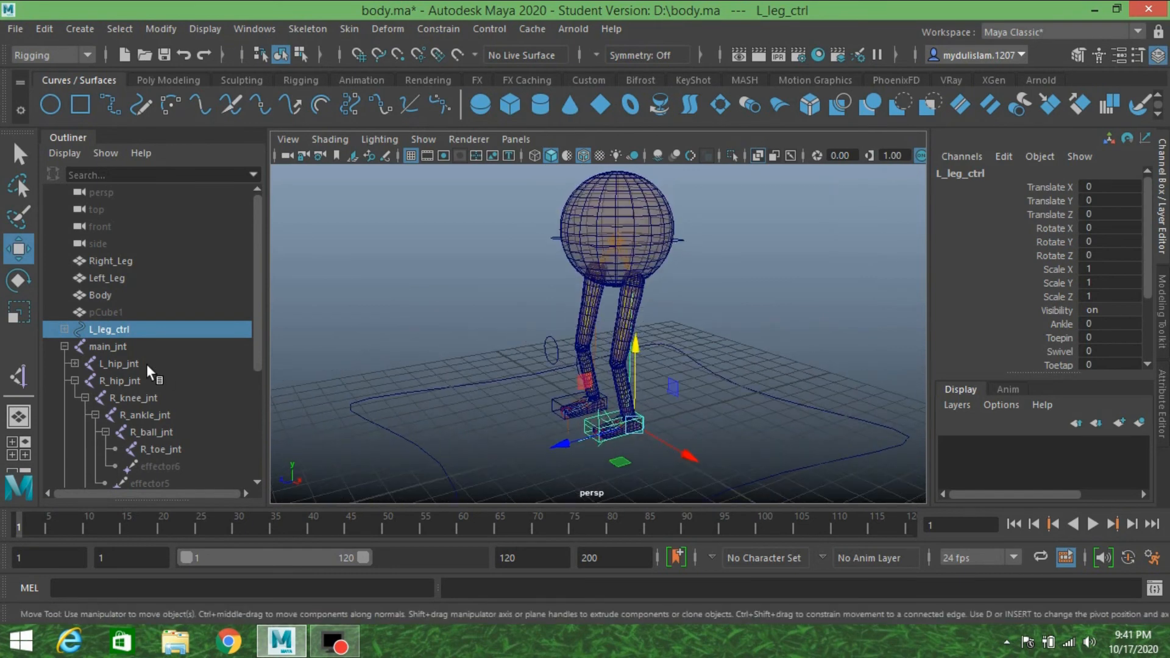
scroll(146, 363, down, 5)
scroll(147, 364, up, 5)
alt+drag(494, 361, 509, 375)
scroll(492, 331, up, 5)
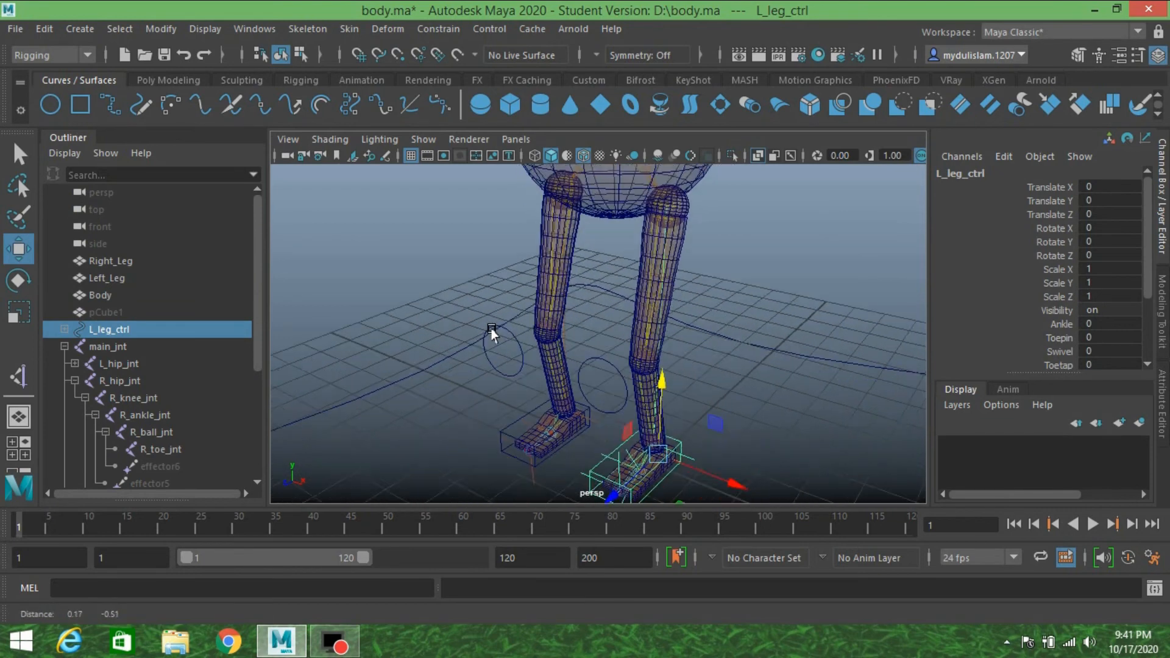
mouse_move(477, 301)
alt+mouse_down()
mouse_move(463, 308)
mouse_move(478, 312)
alt+mouse_up()
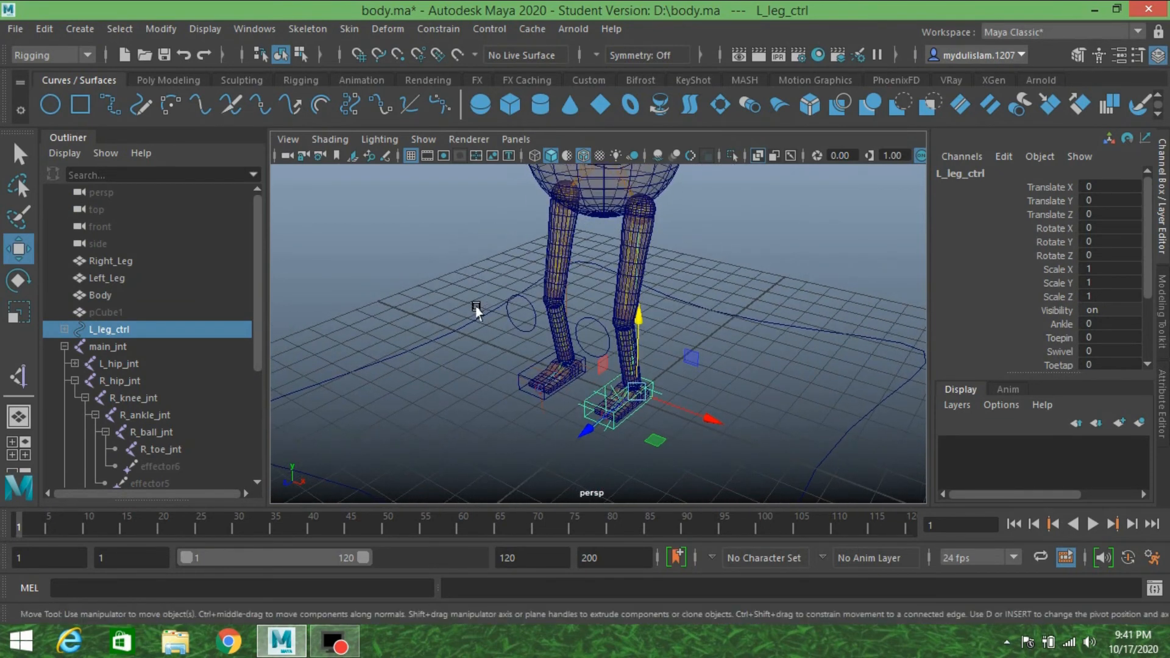
alt+middle_drag(478, 312, 491, 286)
scroll(478, 295, up, 3)
alt+drag(492, 287, 536, 296)
click(536, 282)
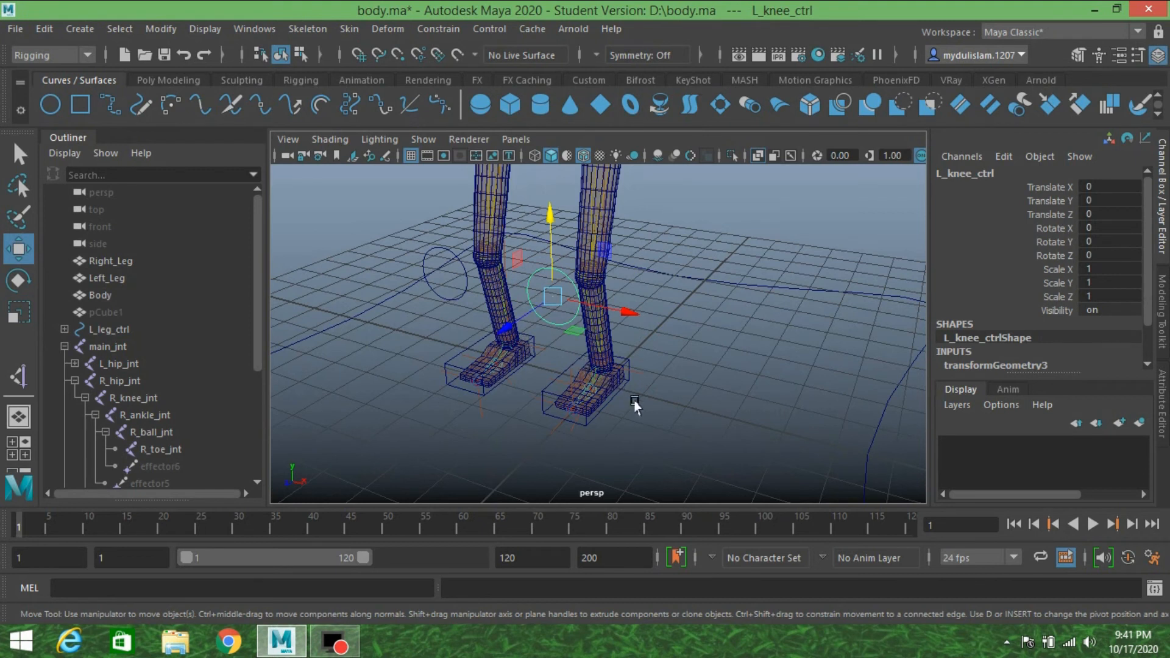
click(103, 329)
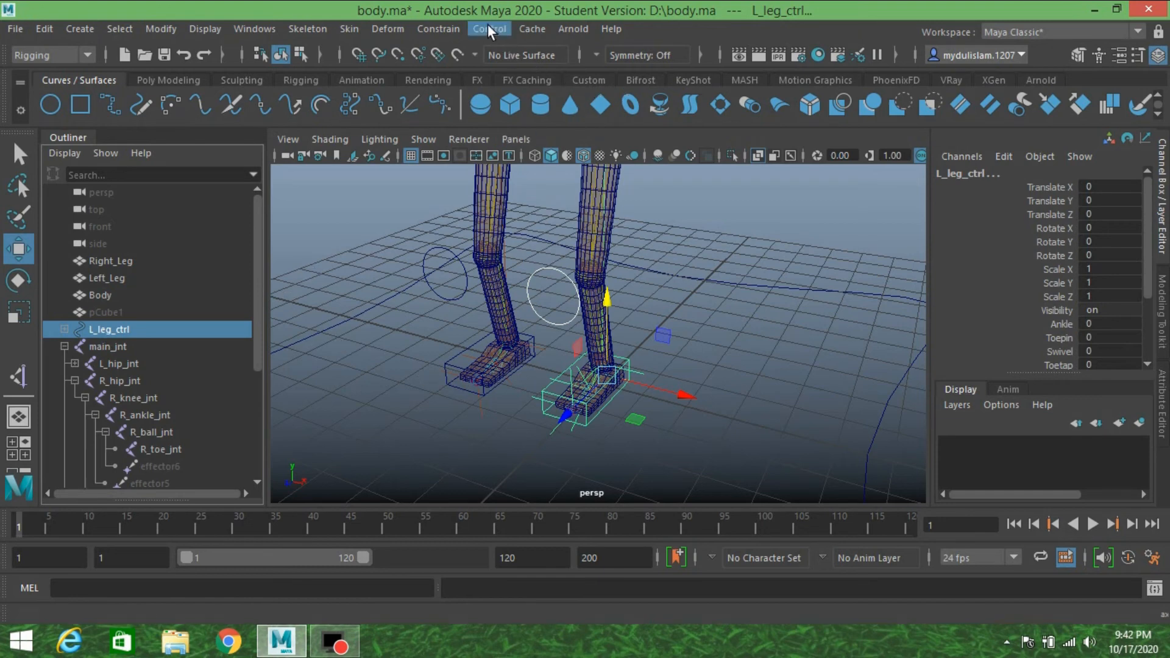
Orient-constrain L_leg_ctrl to L_knee_ctrl with Maintain offset on, all axes and weight 1, and minimize the constraint options
click(438, 27)
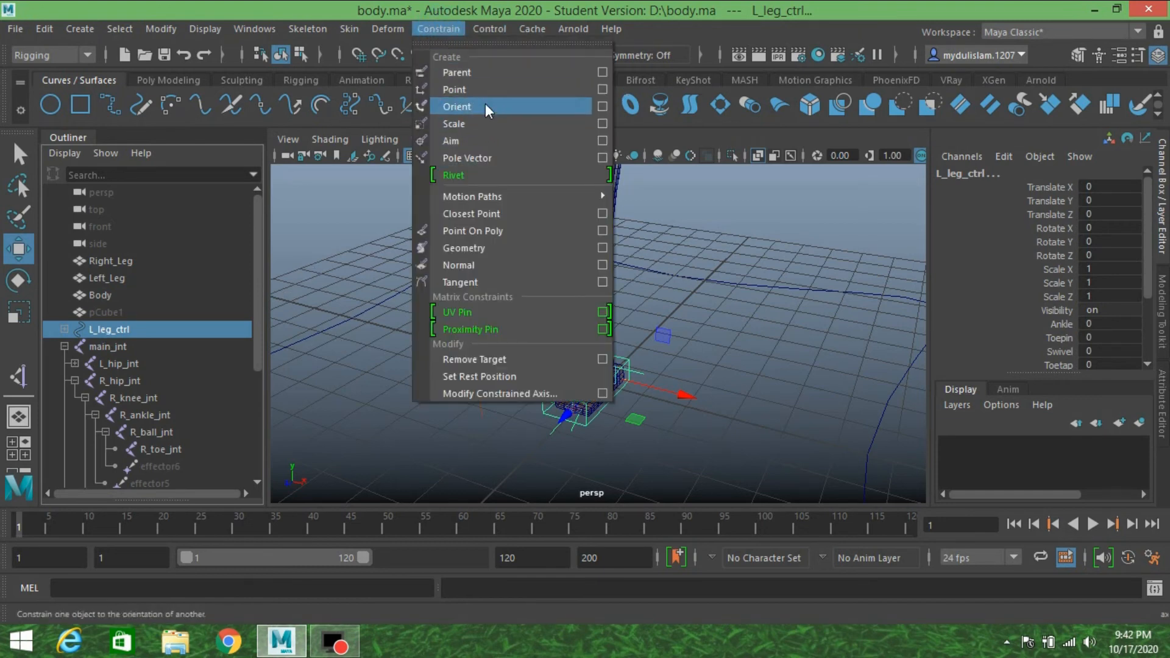
click(602, 107)
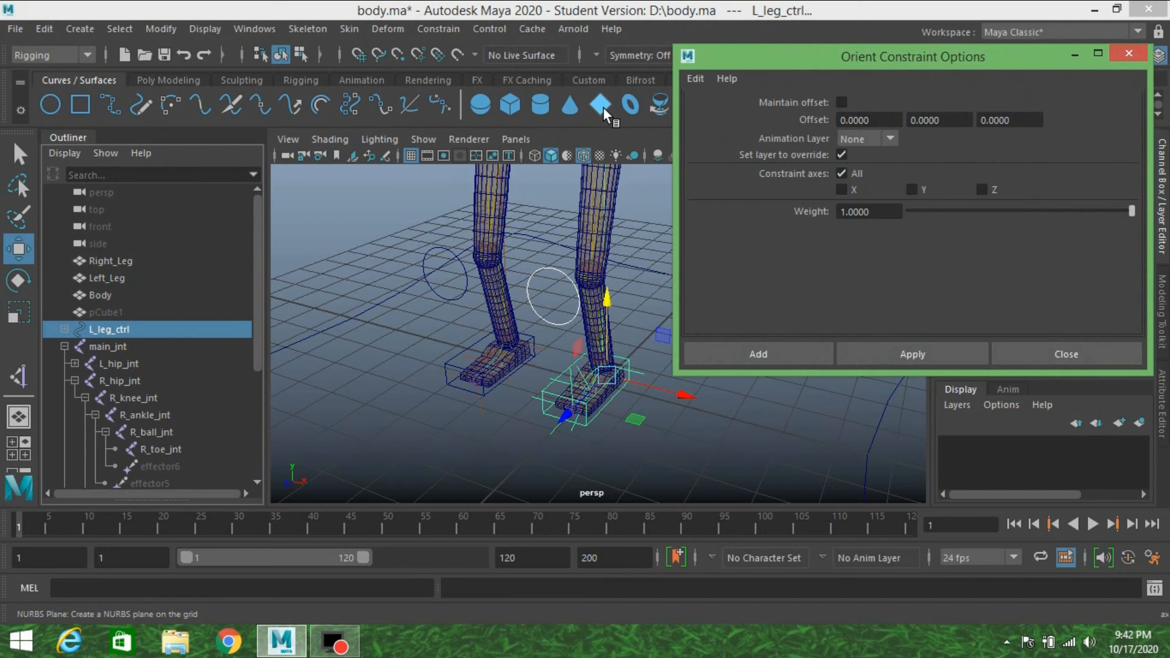
click(693, 78)
click(717, 110)
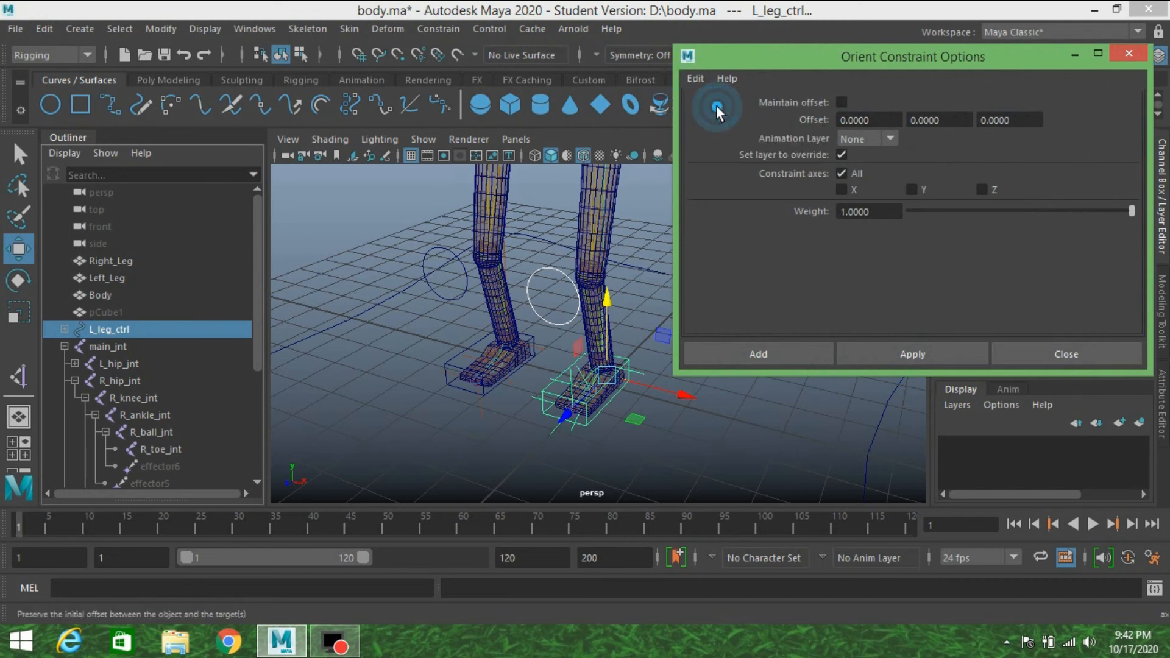
click(838, 106)
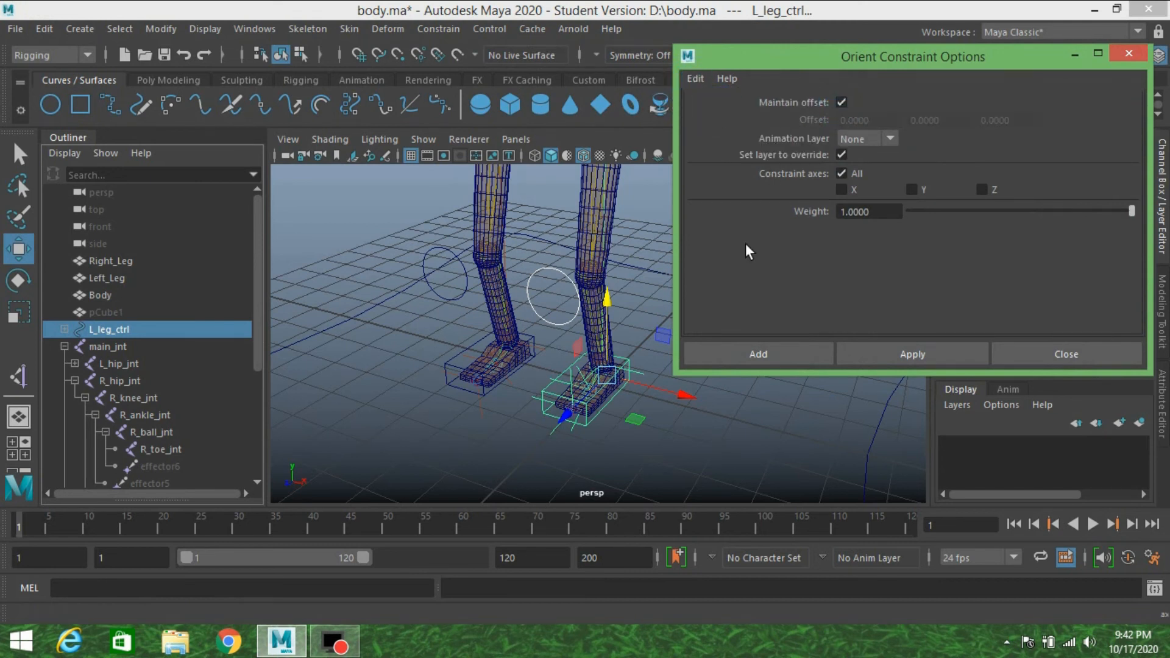
click(877, 355)
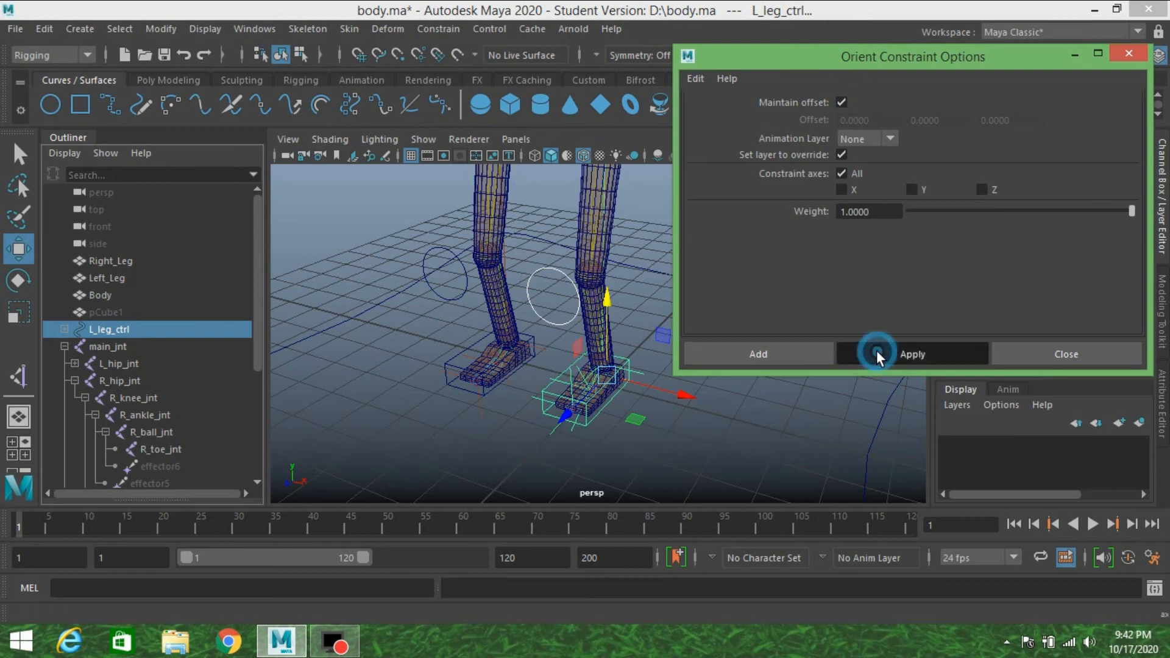
click(1074, 56)
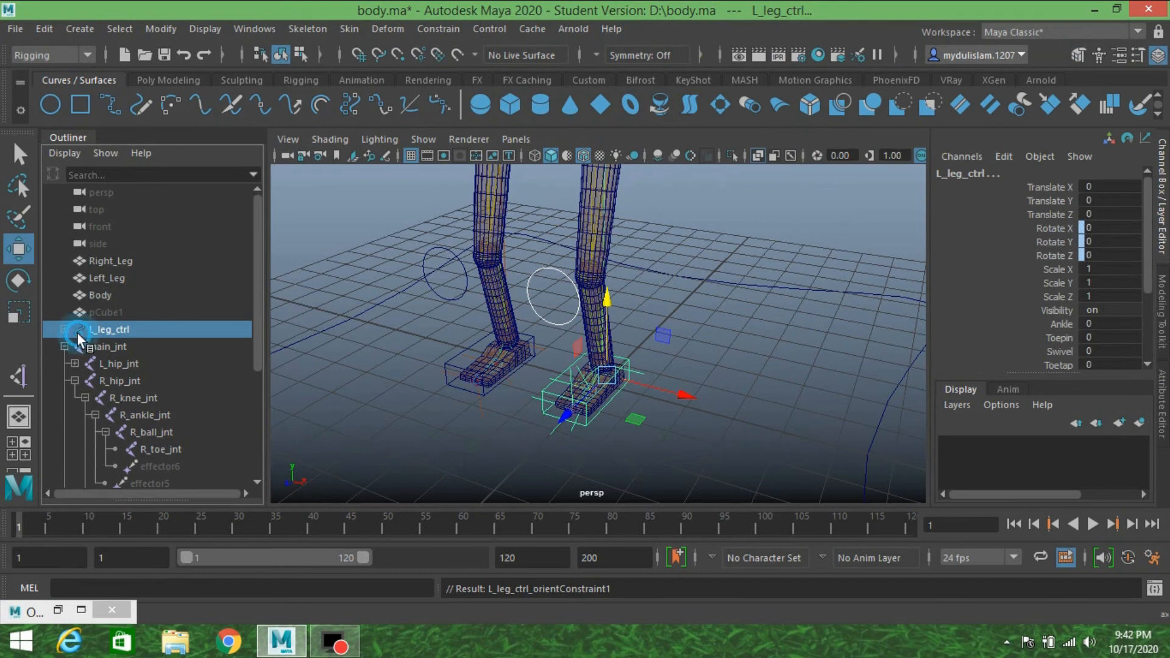
Parent L_knee_ctrl under L_leg_ctrl, and test it by raising L_leg_ctrl about 0.77 along Y and undoing the move
key(p)
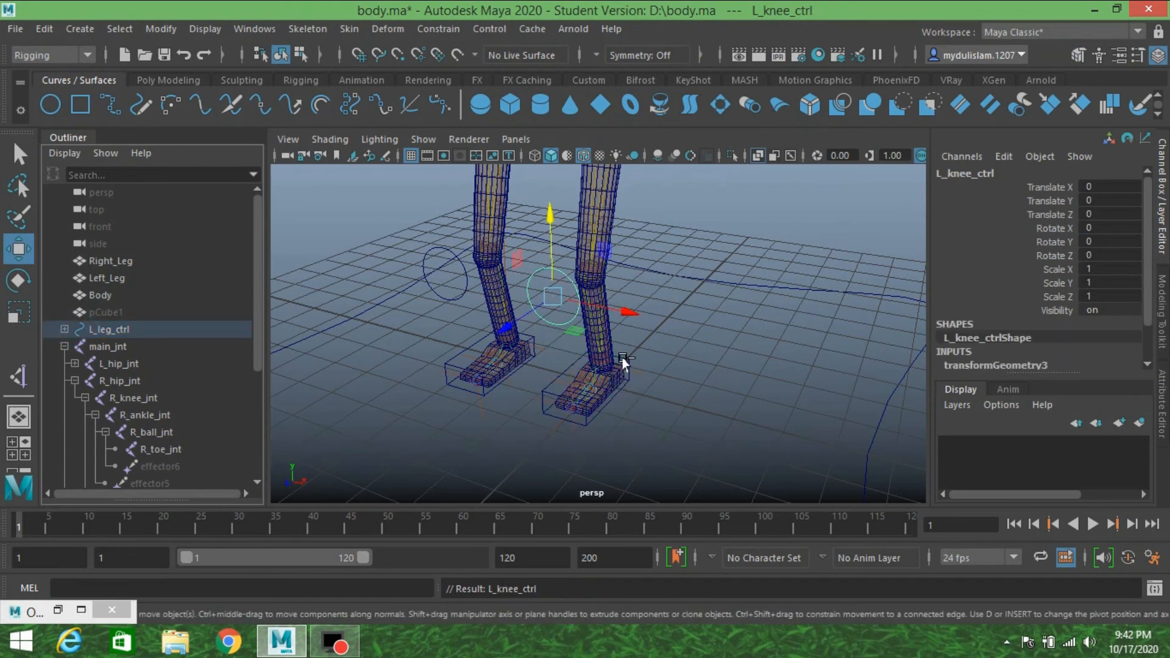
click(617, 363)
drag(603, 309, 618, 275)
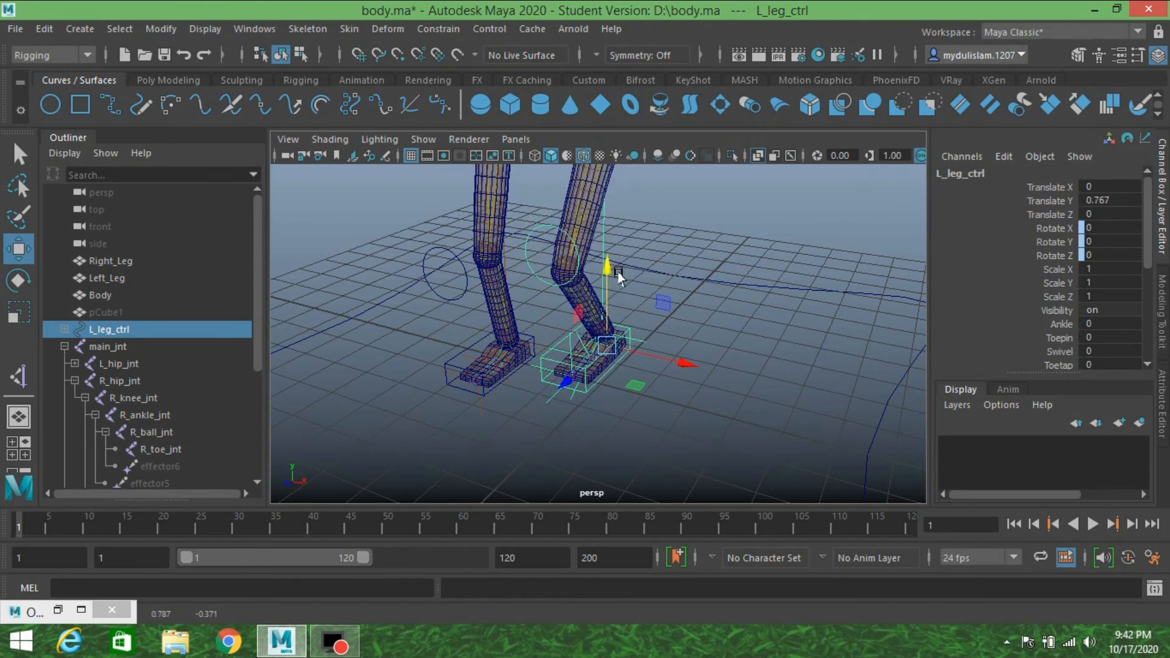
key(ctrl+z)
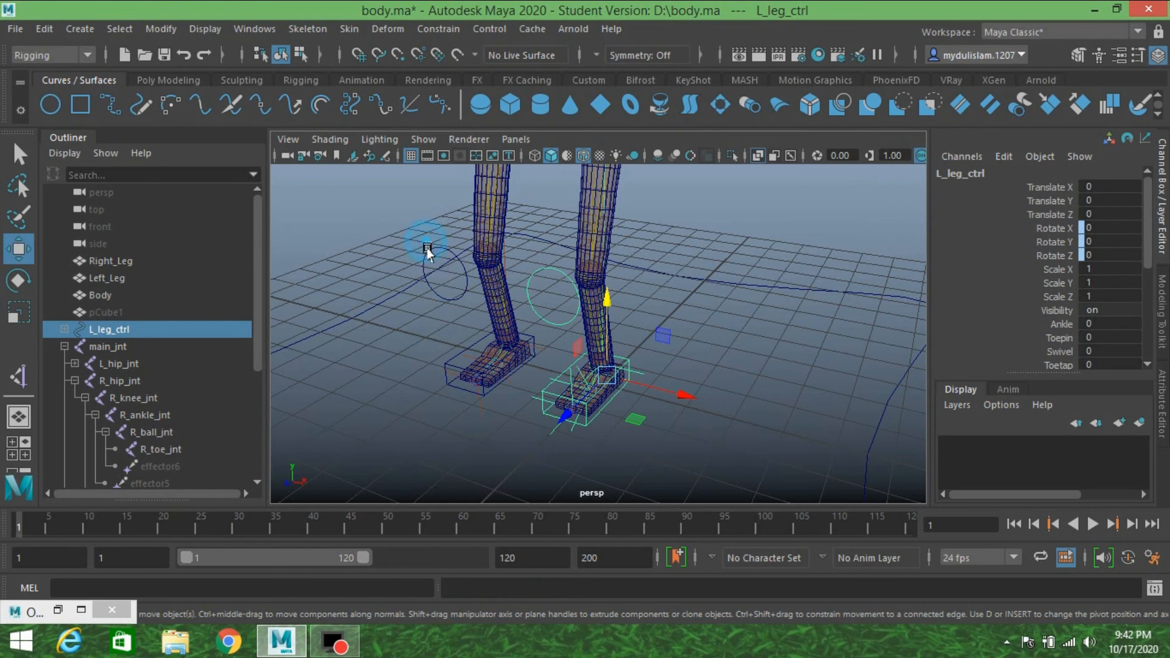
Orient-constrain R_leg_ctrl1 to R_knee_ctrl1 with Maintain offset on, and close the constraint options
click(427, 251)
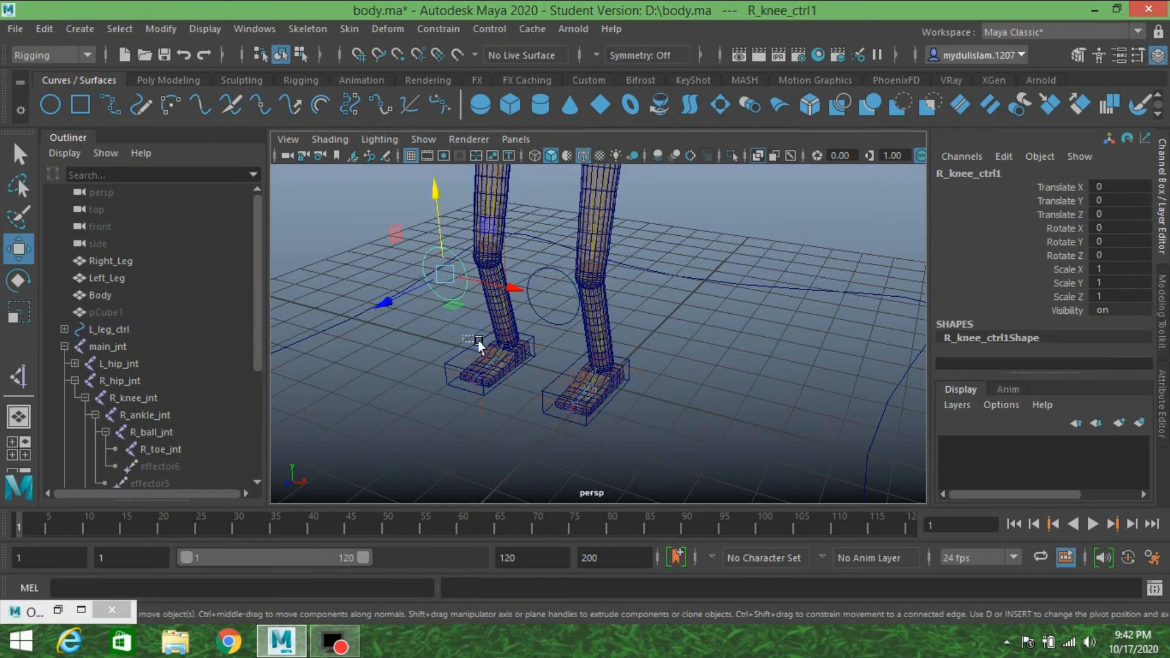
drag(478, 340, 418, 361)
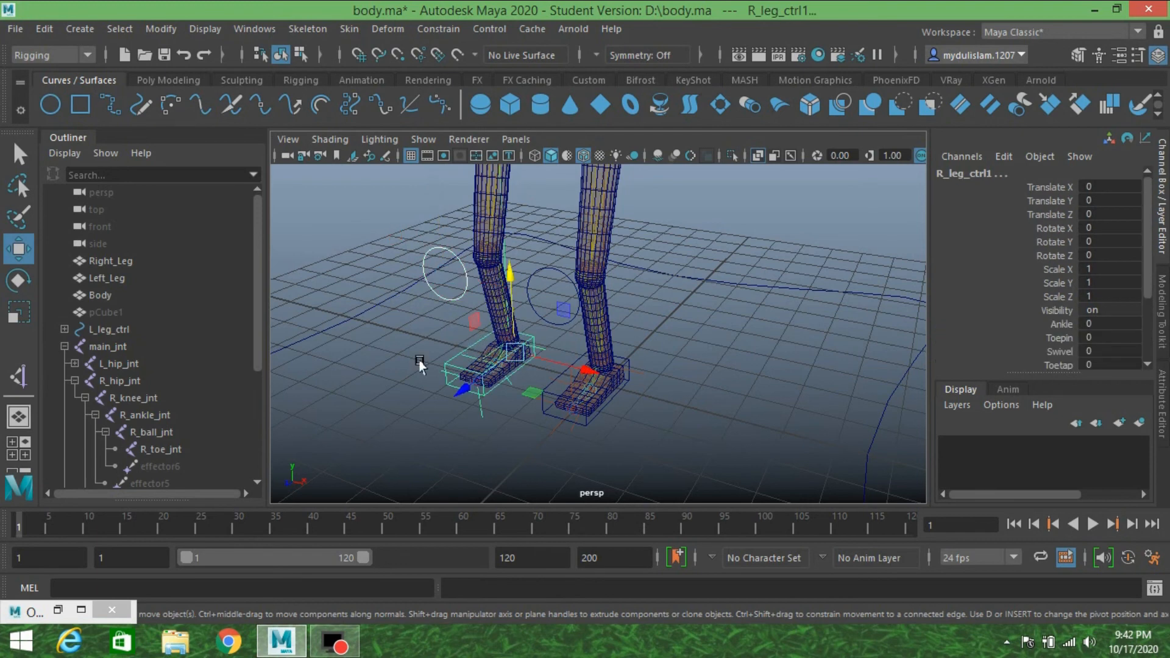
click(57, 609)
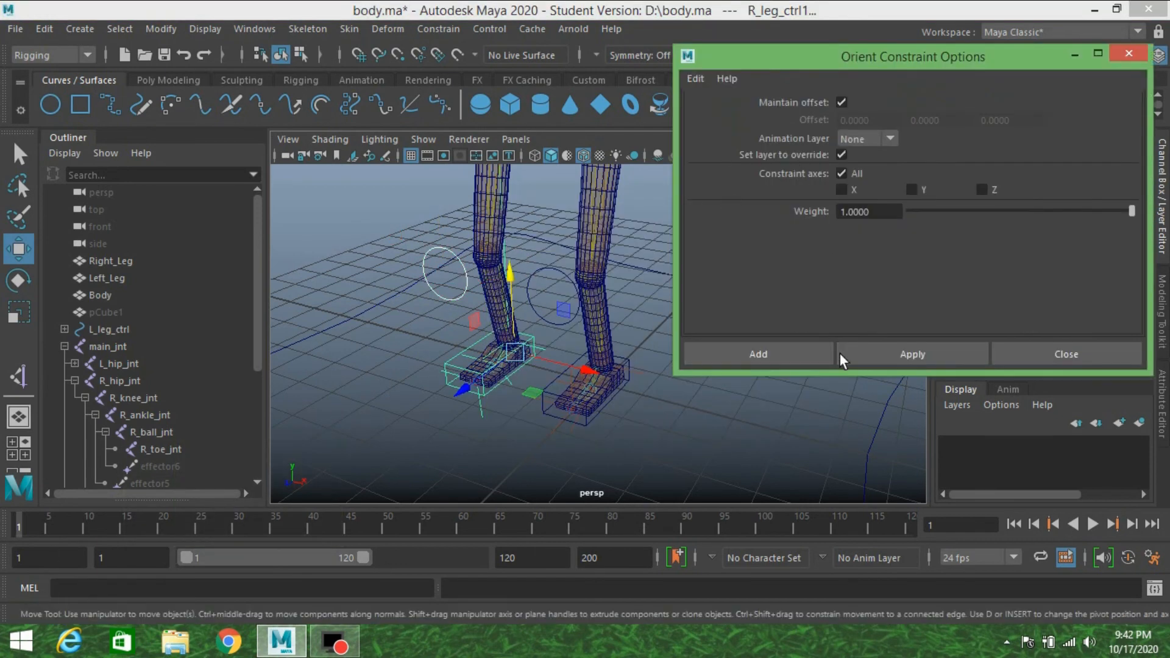
click(876, 353)
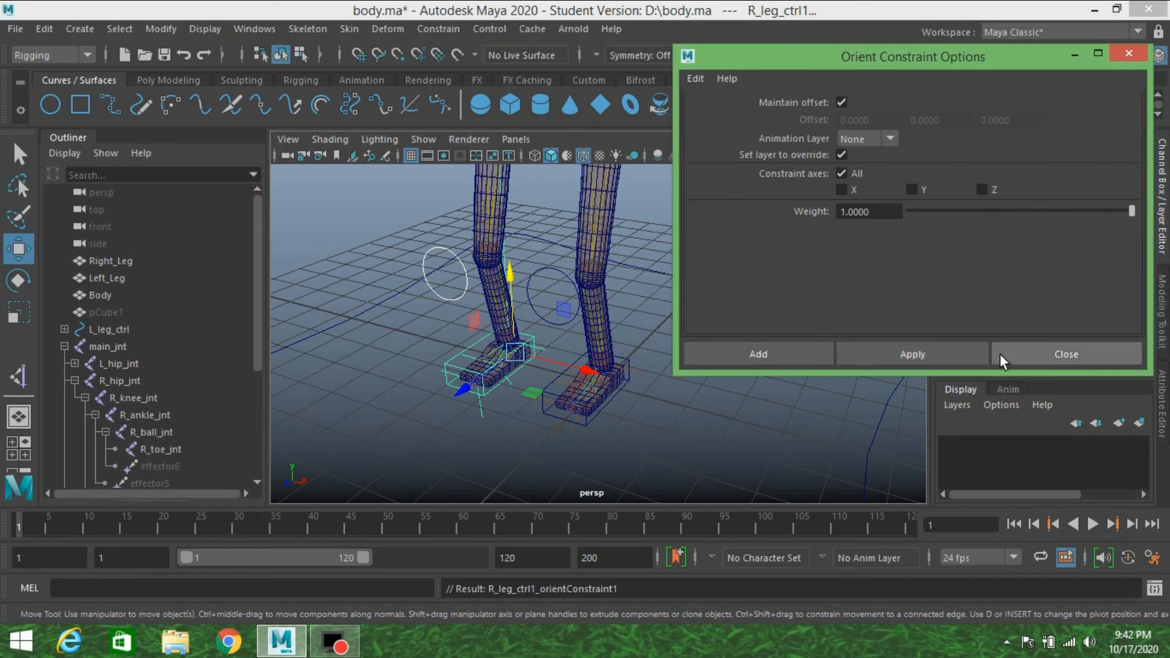
click(1125, 55)
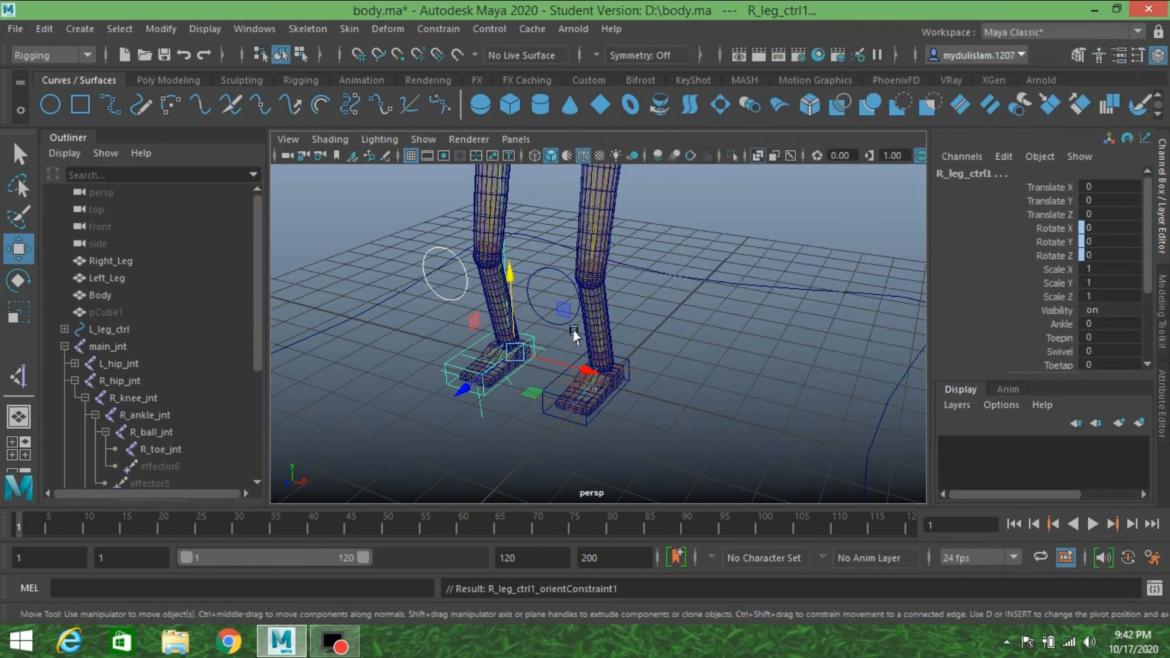
Select R_leg_ctrl1 alone, test it by raising it about 0.07 along Y, and undo the move
click(448, 364)
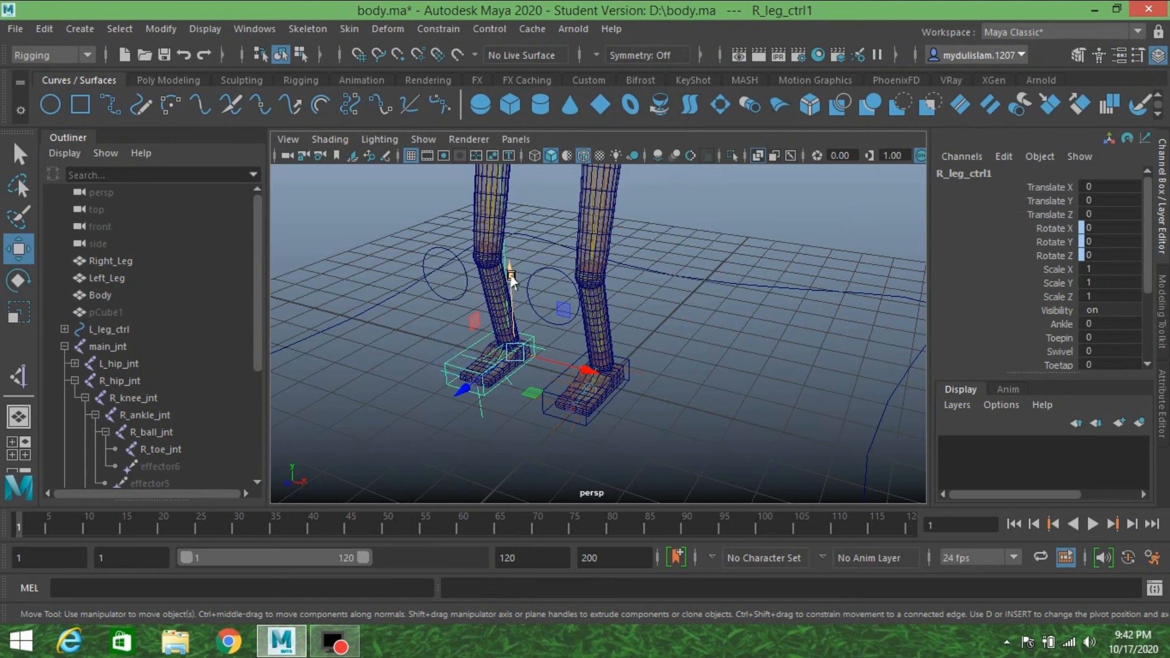
mouse_move(512, 279)
mouse_down()
mouse_move(528, 292)
mouse_move(519, 279)
mouse_up()
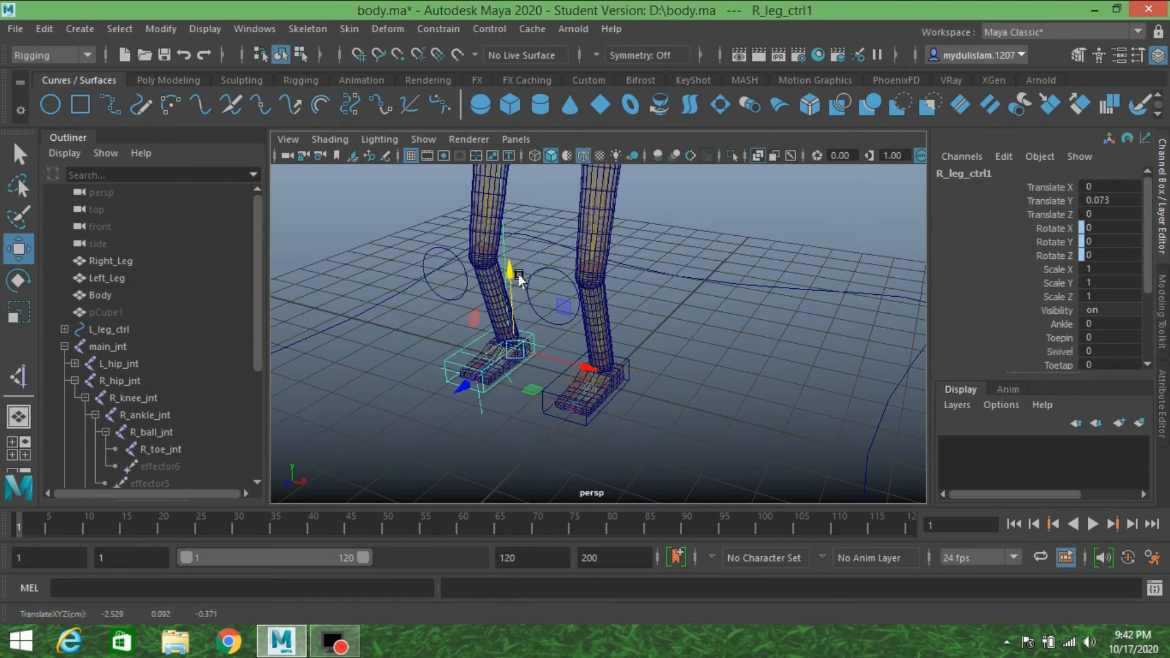
key(ctrl+z)
Select the R_knee_ctrl1 circle and add R_leg_ctrl1 to the selection as the last object
alt+drag(444, 343, 530, 357)
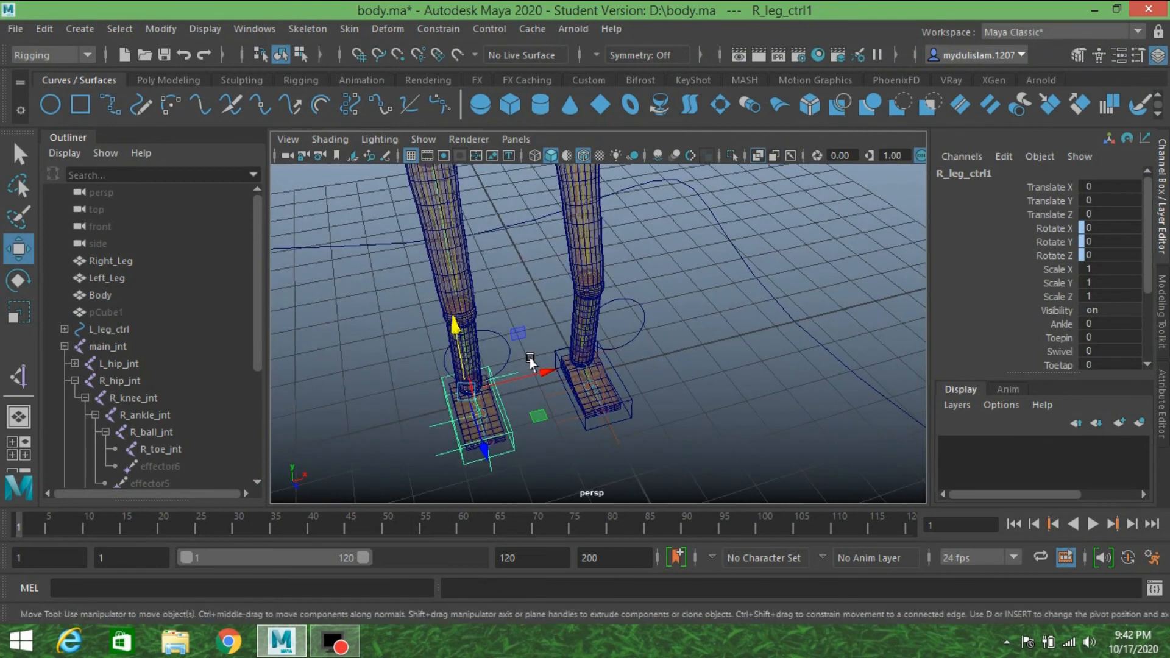
alt+middle_drag(530, 357, 564, 312)
scroll(566, 319, up, 5)
alt+drag(566, 319, 535, 280)
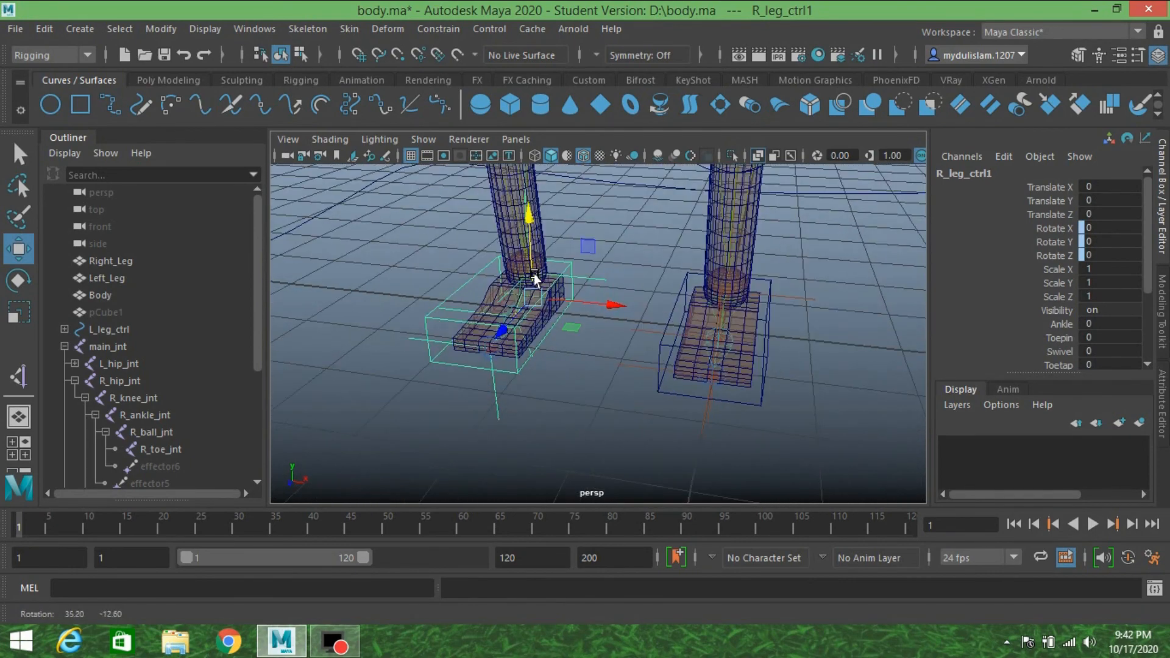
scroll(540, 280, up, 3)
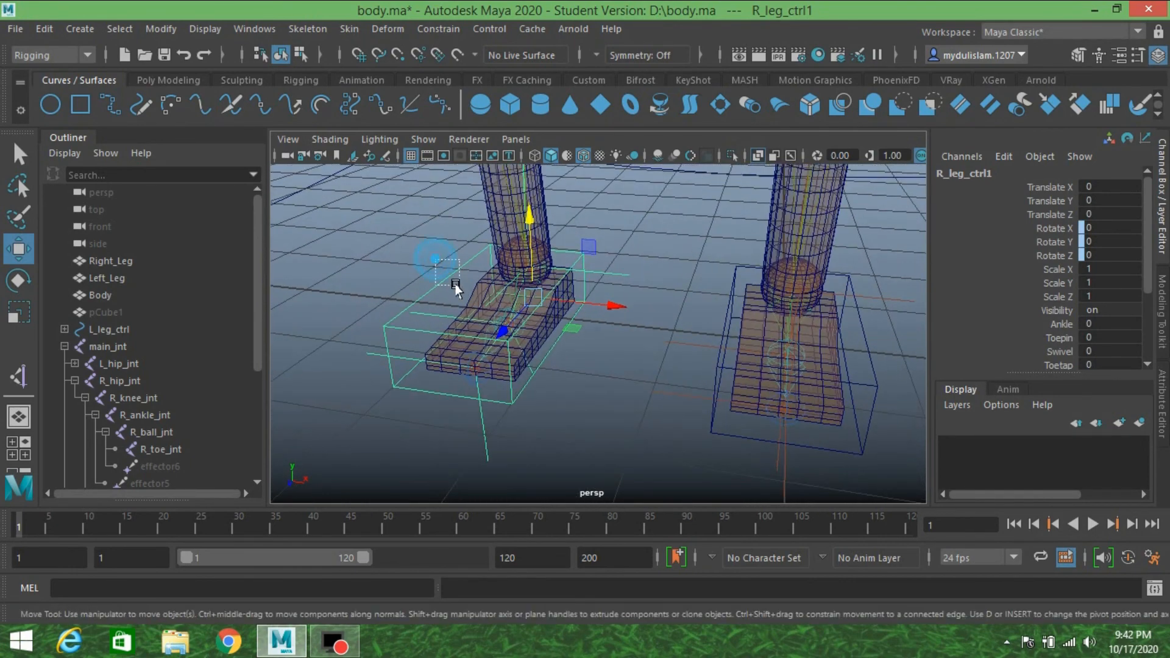
scroll(456, 289, down, 4)
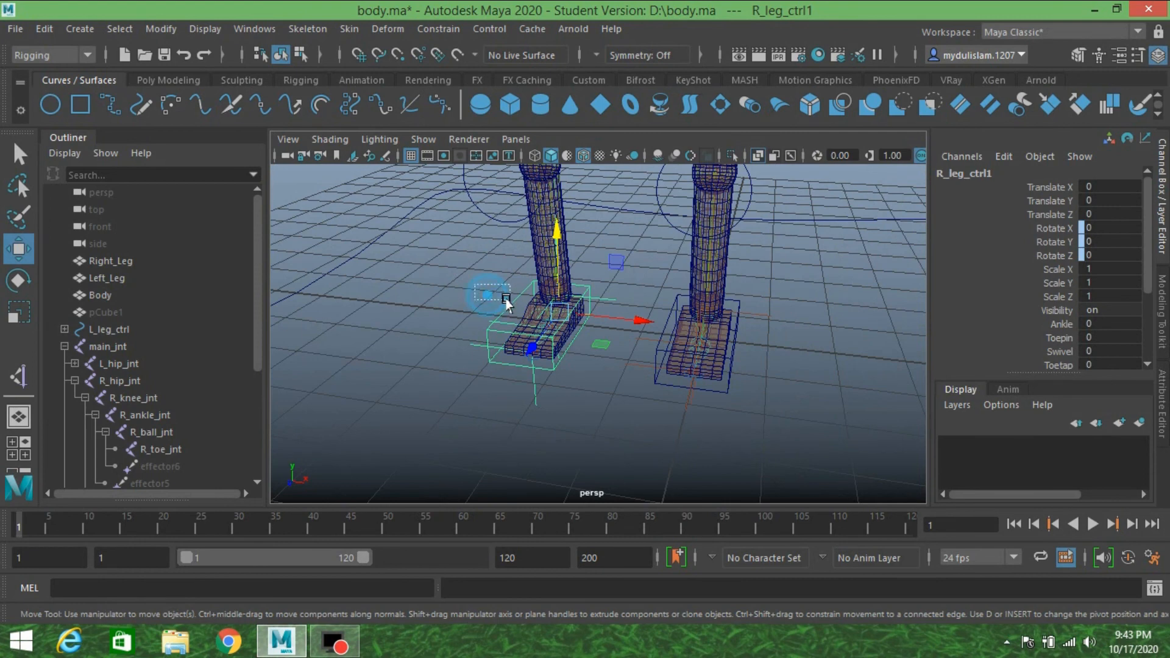
scroll(532, 280, down, 3)
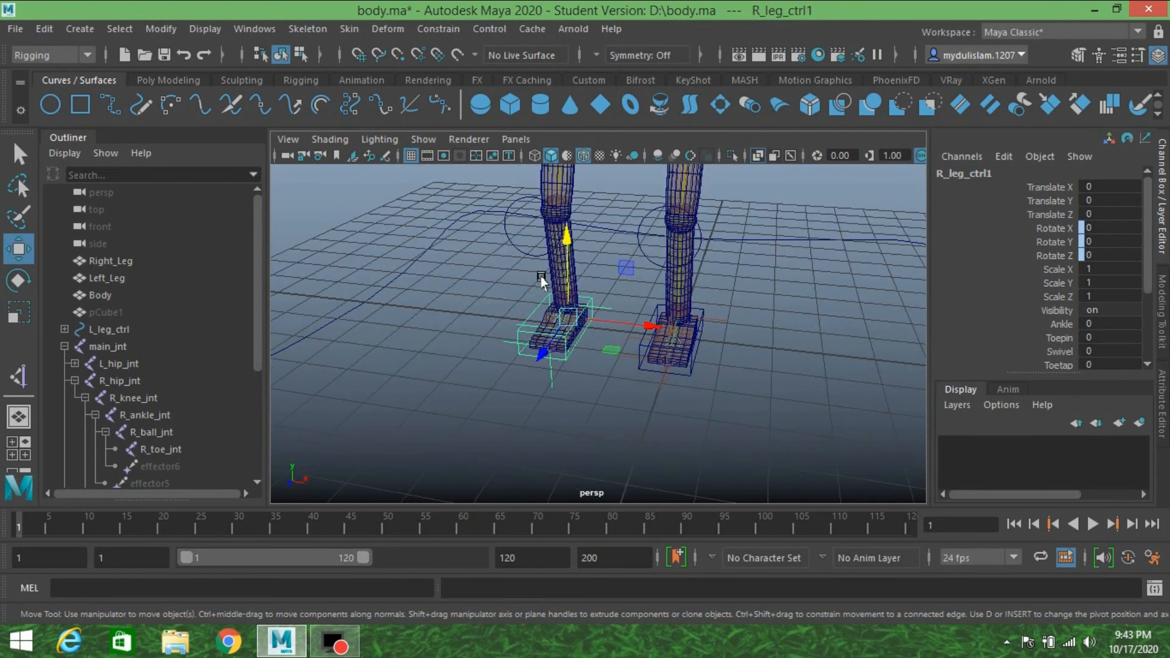
alt+middle_drag(542, 278, 531, 318)
scroll(531, 318, up, 3)
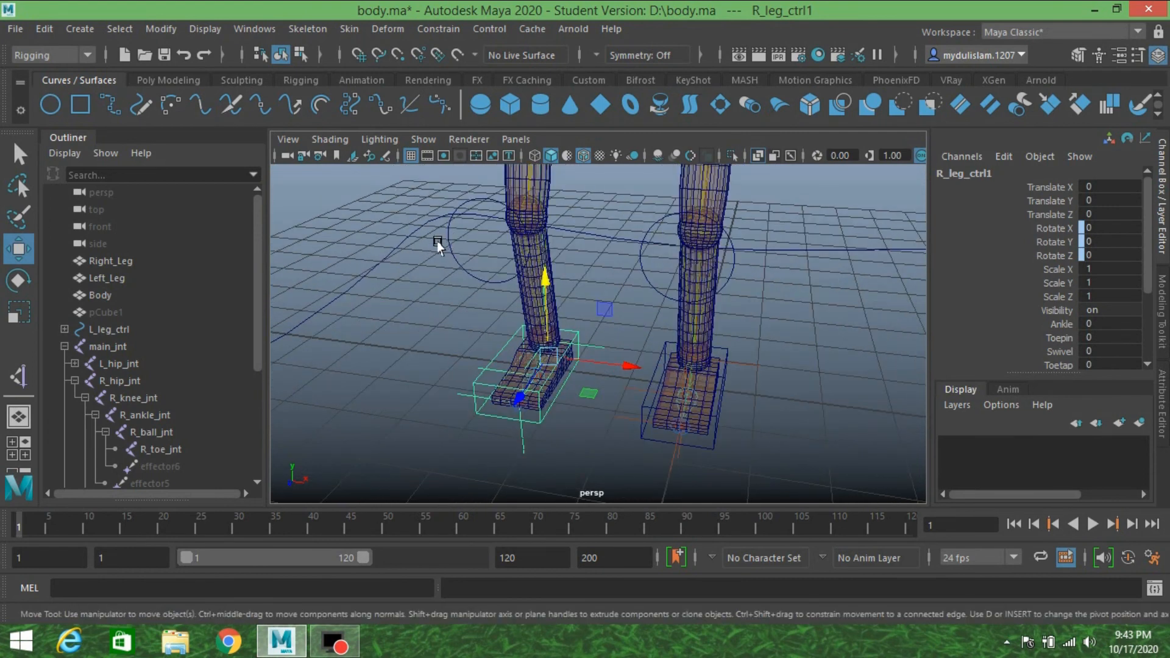
click(462, 244)
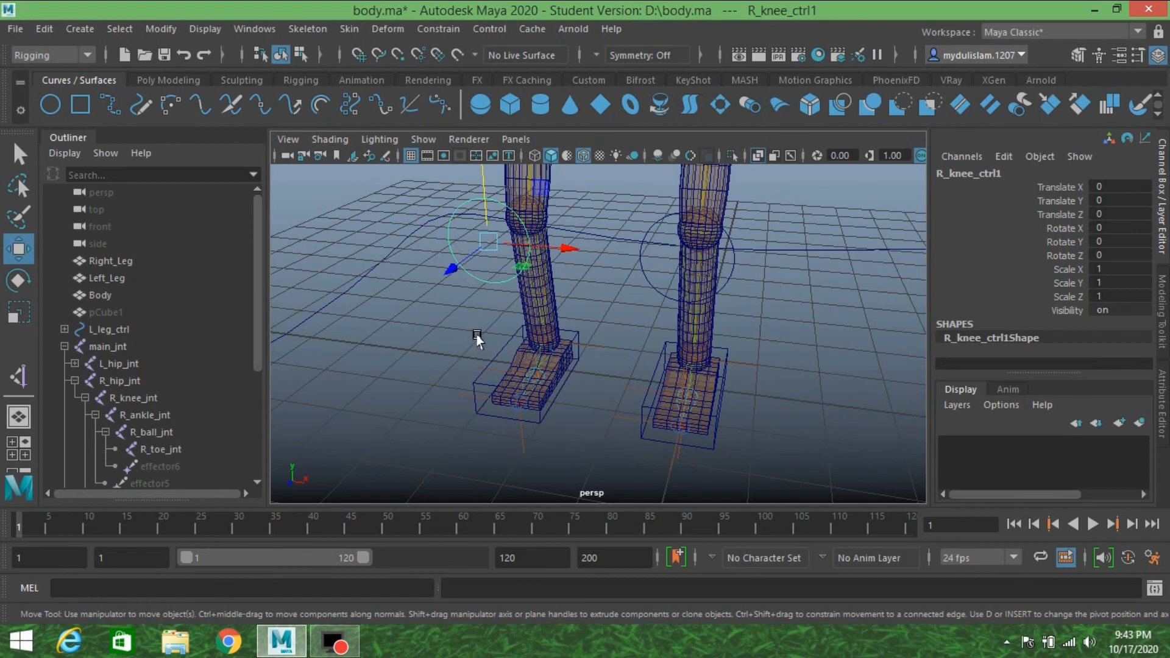
click(497, 361)
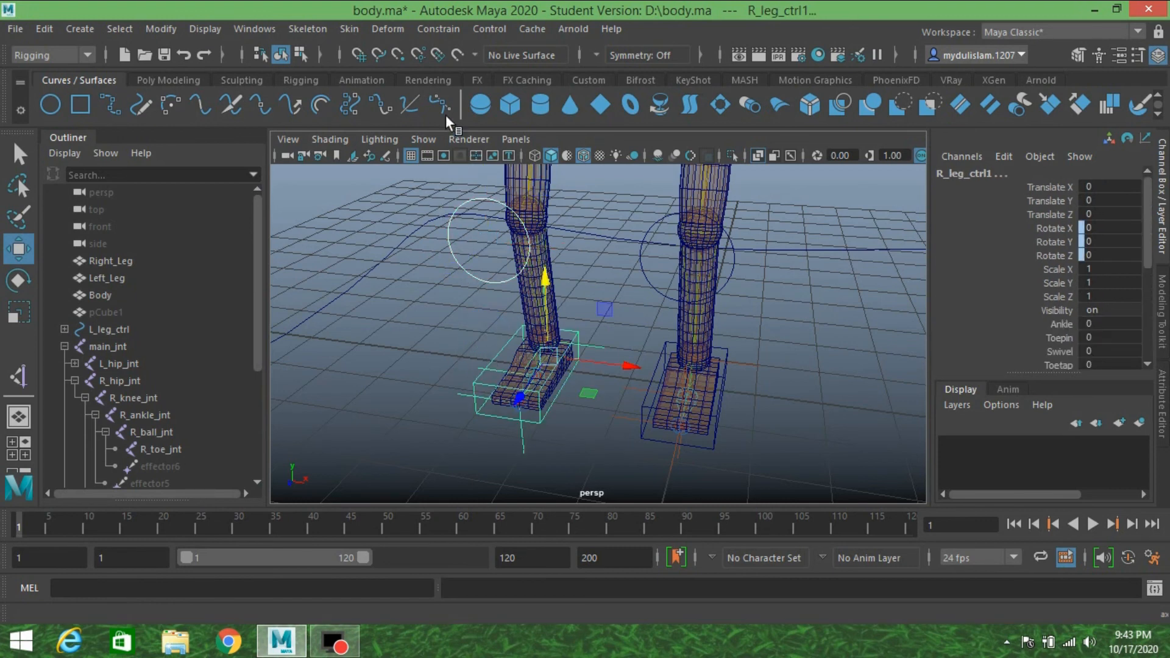
Reset the orient constraint options, turn Maintain offset on, constrain R_leg_ctrl1 to R_knee_ctrl1 again, and close the options
click(430, 28)
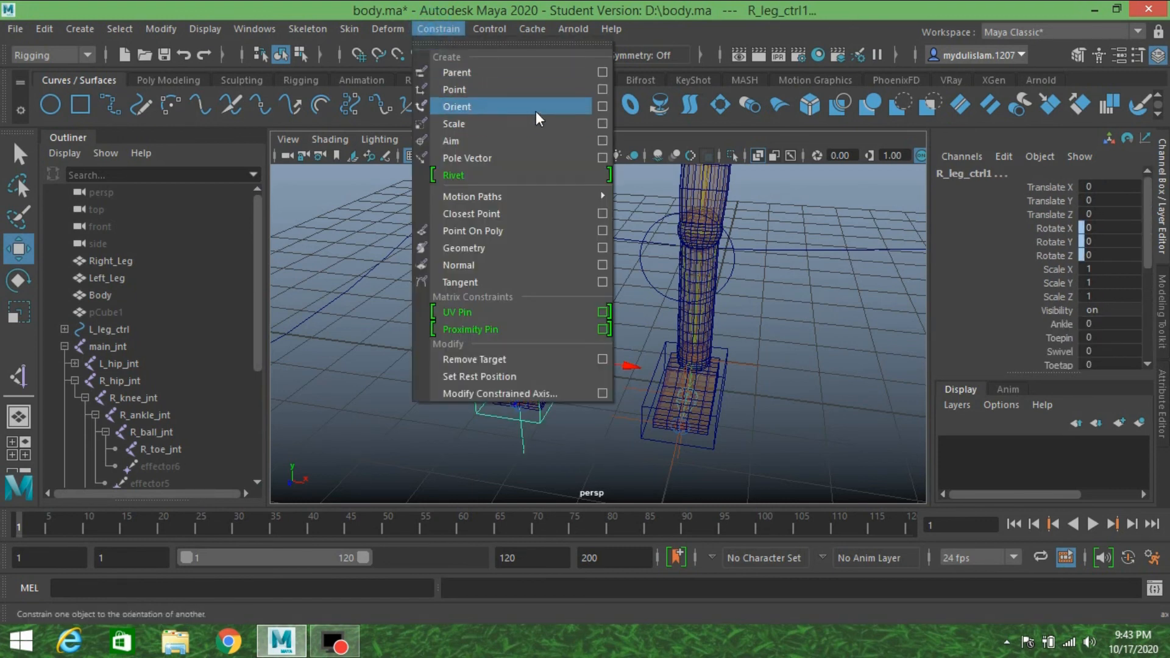
click(602, 107)
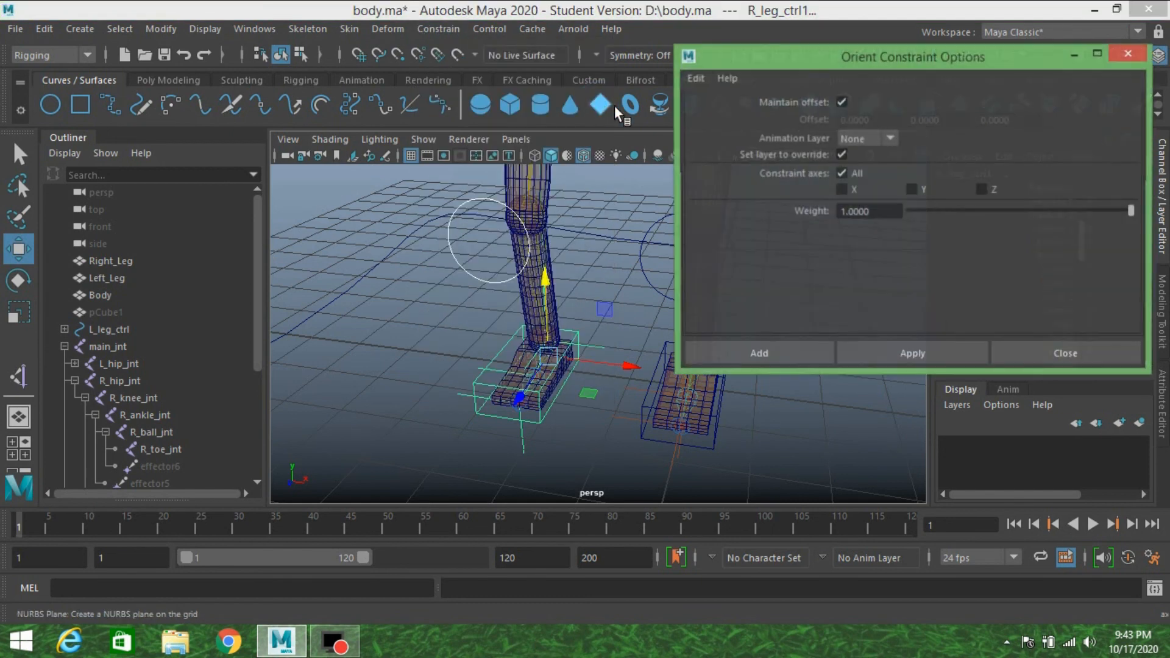
click(689, 80)
click(704, 112)
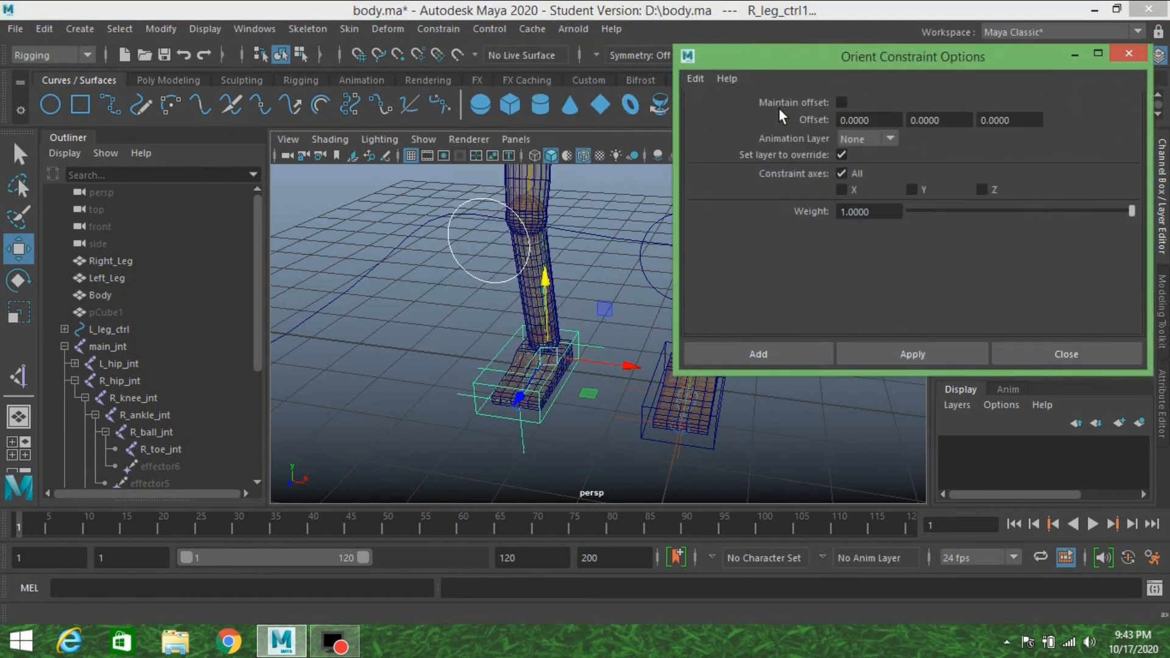
click(842, 102)
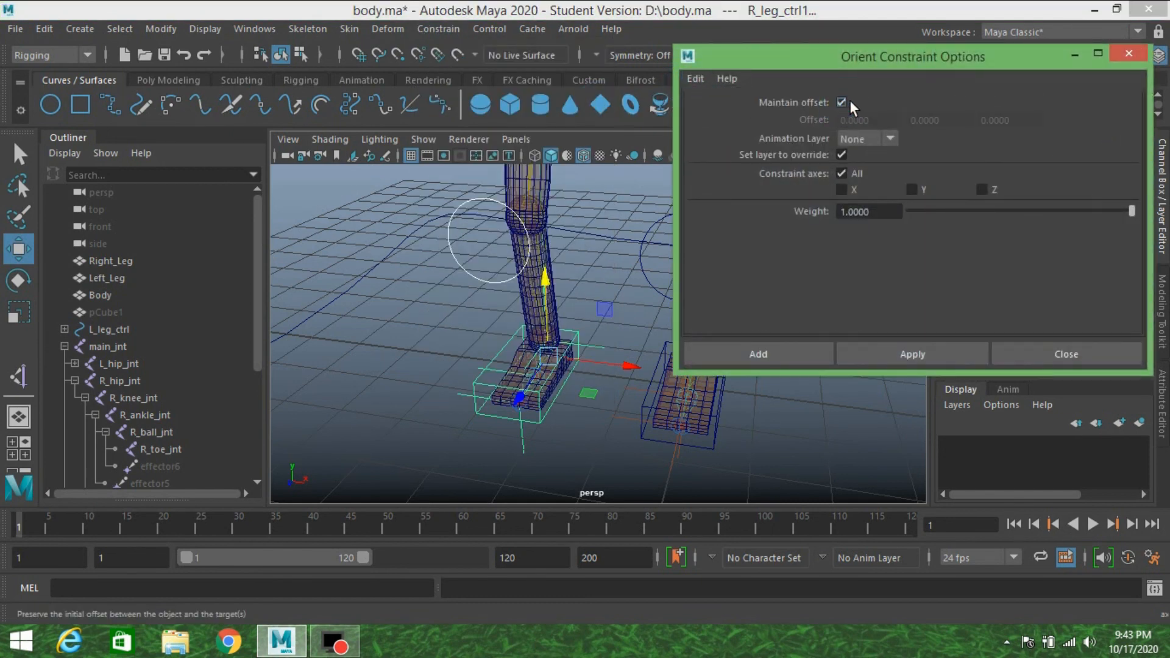
click(892, 349)
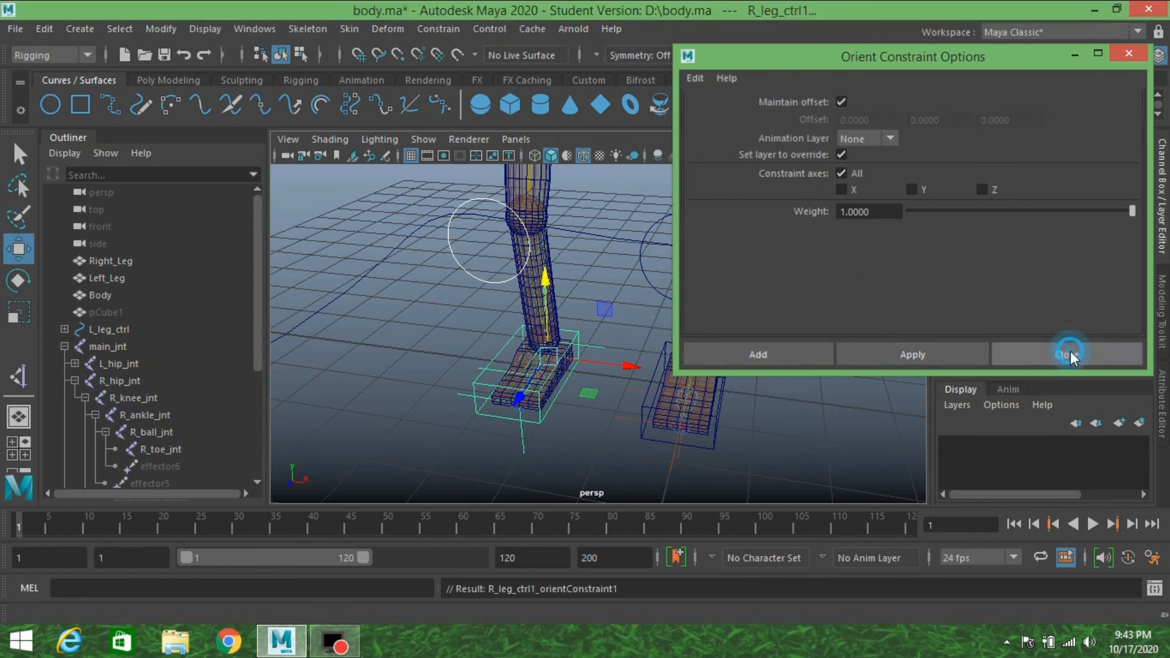
click(1071, 352)
Test the right leg by raising R_leg_ctrl1 about 0.81 along Y, and undo the move
drag(543, 303, 540, 253)
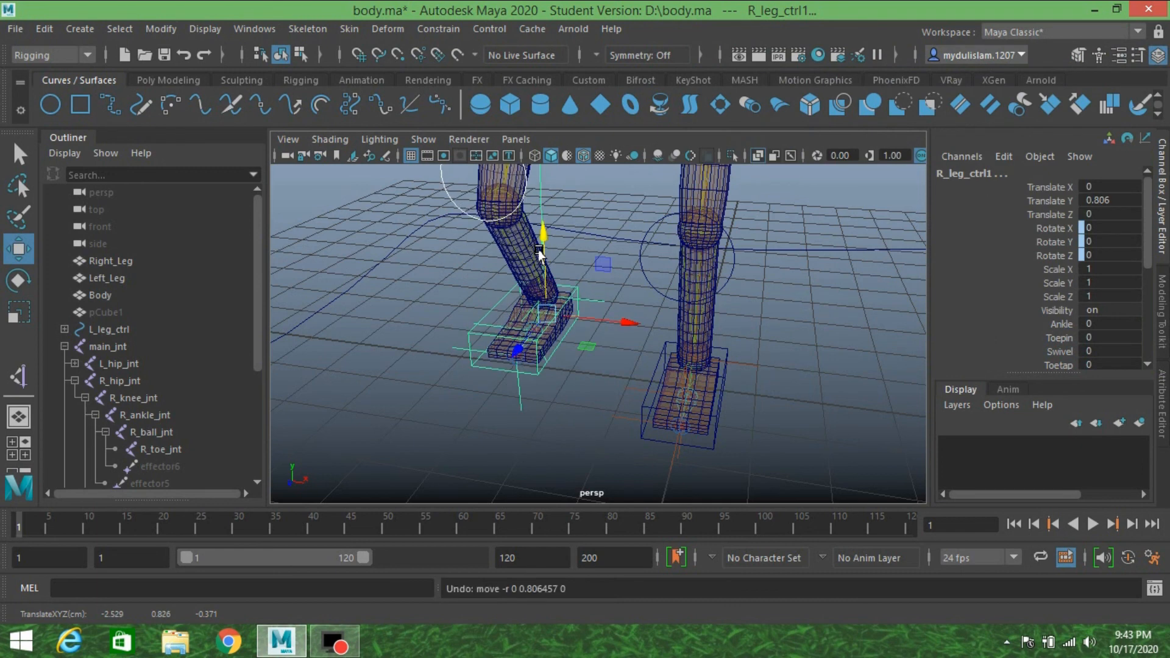
key(ctrl+z)
scroll(573, 289, down, 7)
alt+middle_drag(581, 282, 559, 336)
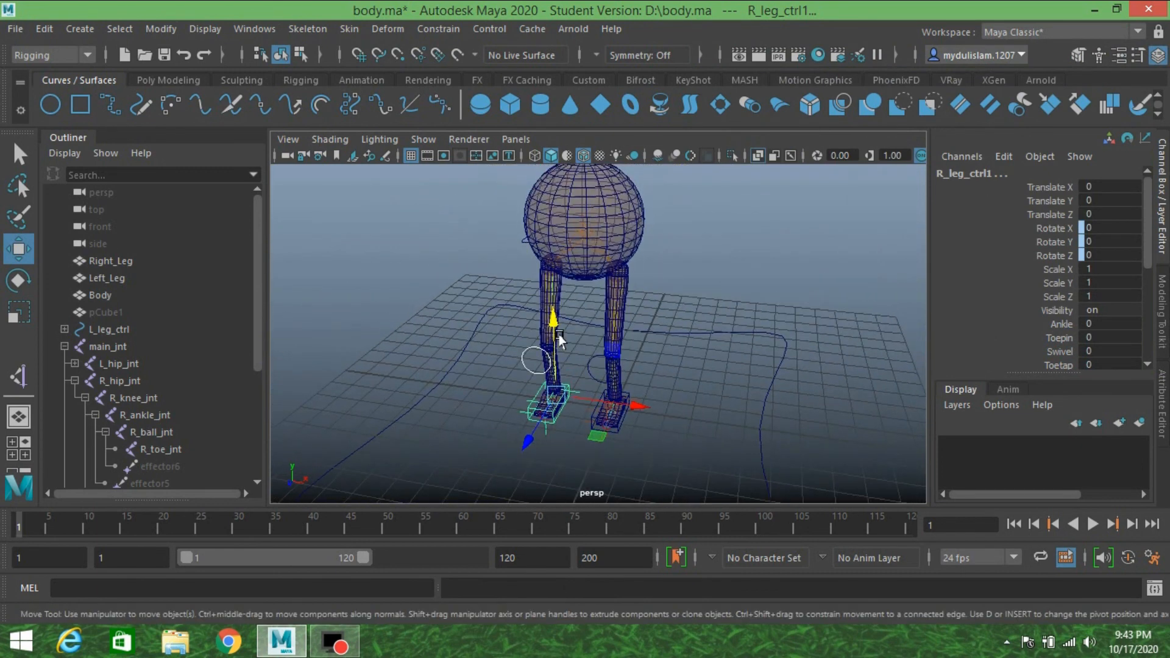
mouse_move(560, 337)
alt+mouse_down()
mouse_move(523, 327)
mouse_move(586, 313)
mouse_move(604, 330)
mouse_move(544, 343)
mouse_move(553, 335)
alt+mouse_up()
scroll(599, 323, up, 3)
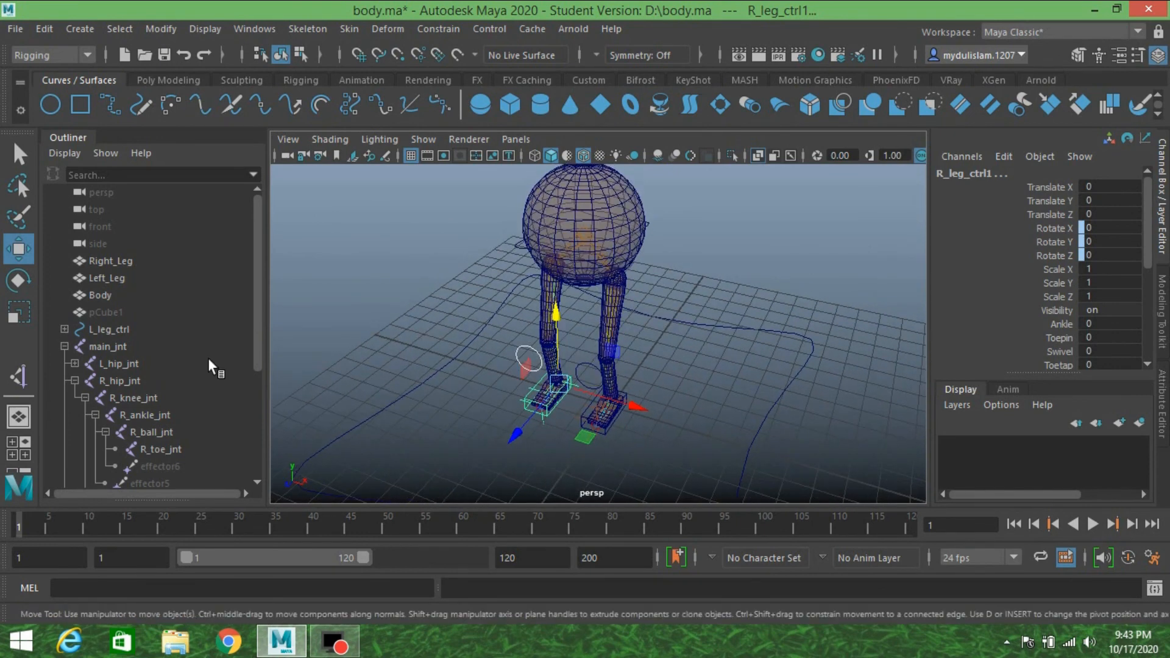
alt+drag(484, 326, 512, 321)
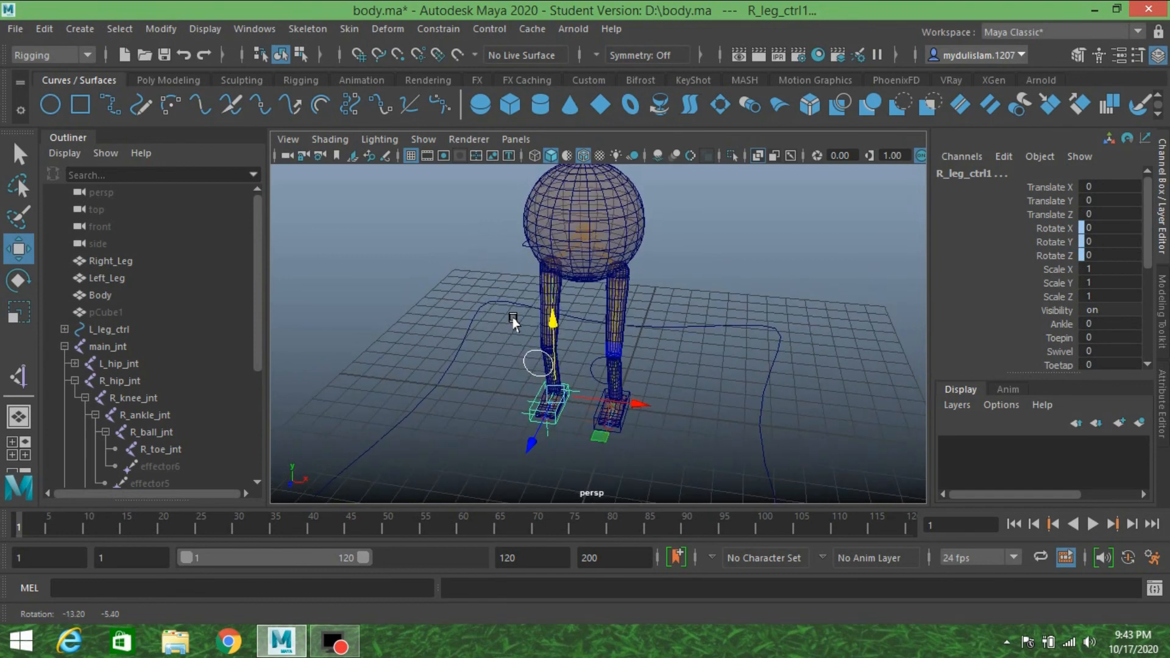
Scale up all control vertices of main_jnt_ctrl so the curve extends well beyond the body, and return to object selection
click(521, 243)
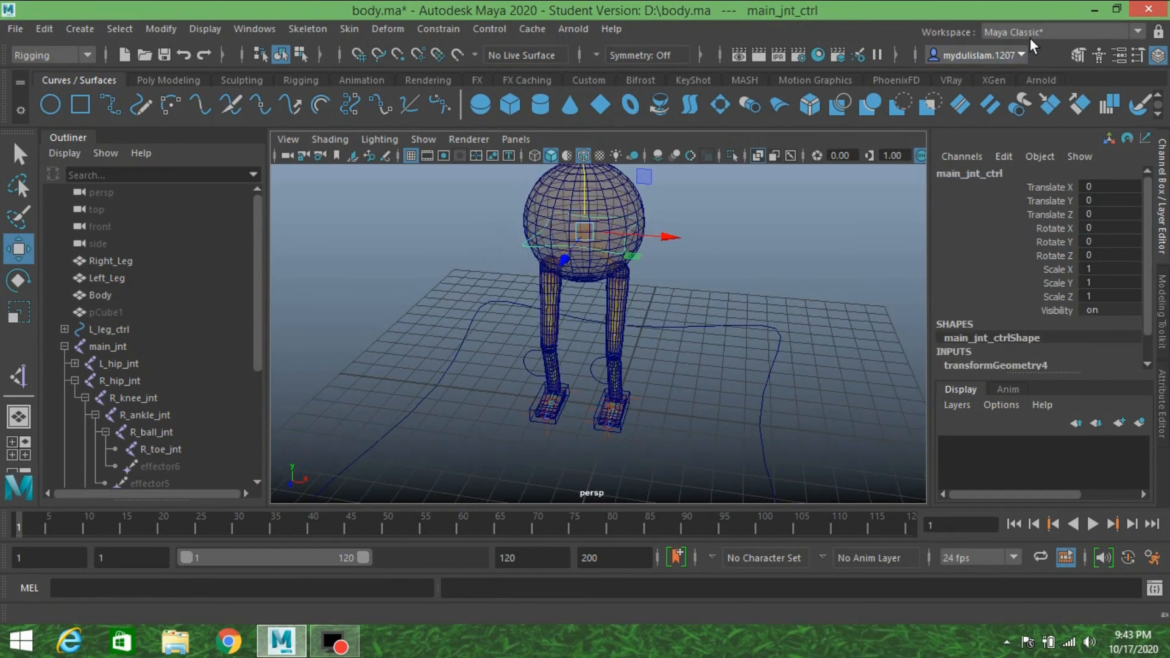
click(1078, 55)
click(1002, 197)
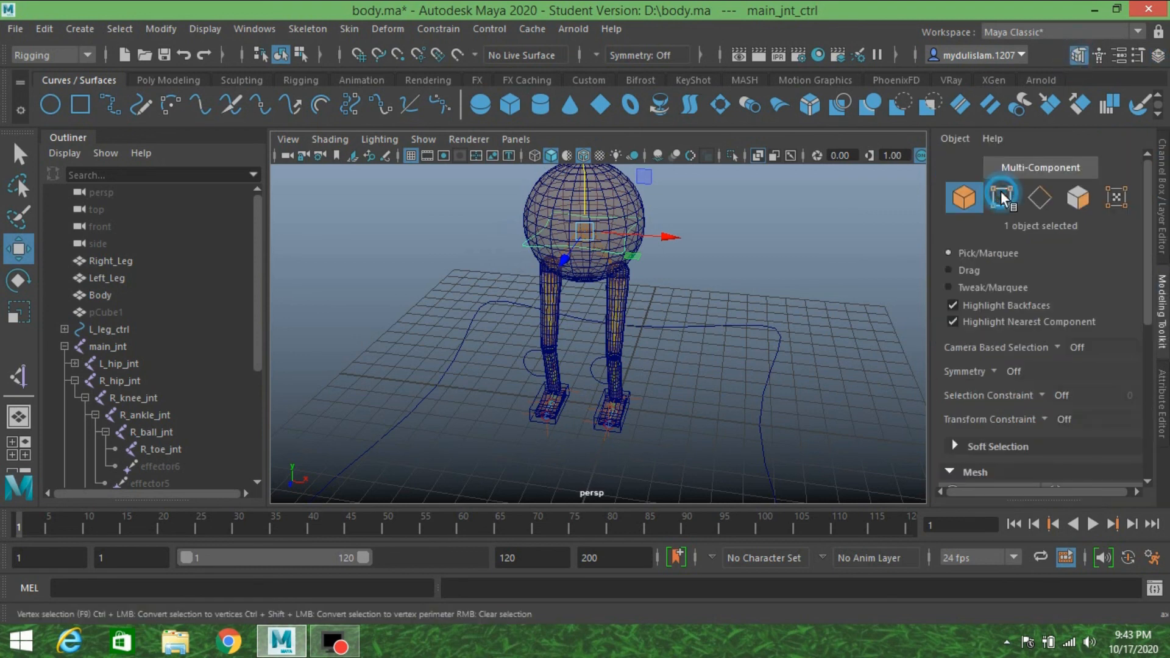
alt+drag(525, 252, 515, 250)
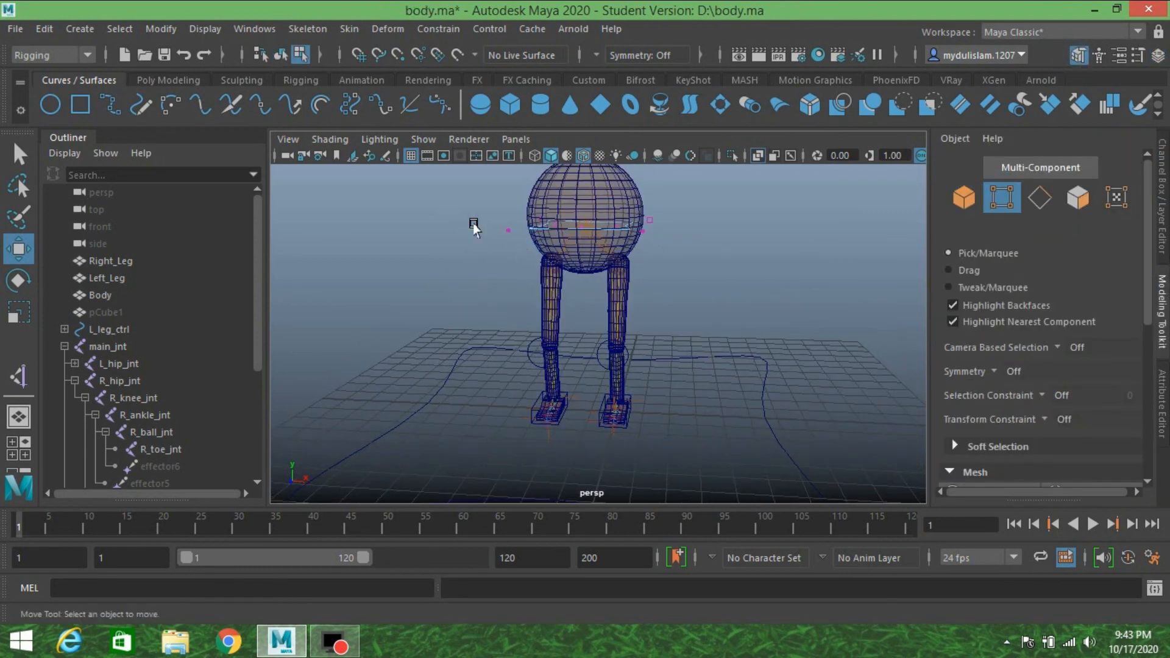
alt+drag(417, 194, 686, 291)
click(28, 311)
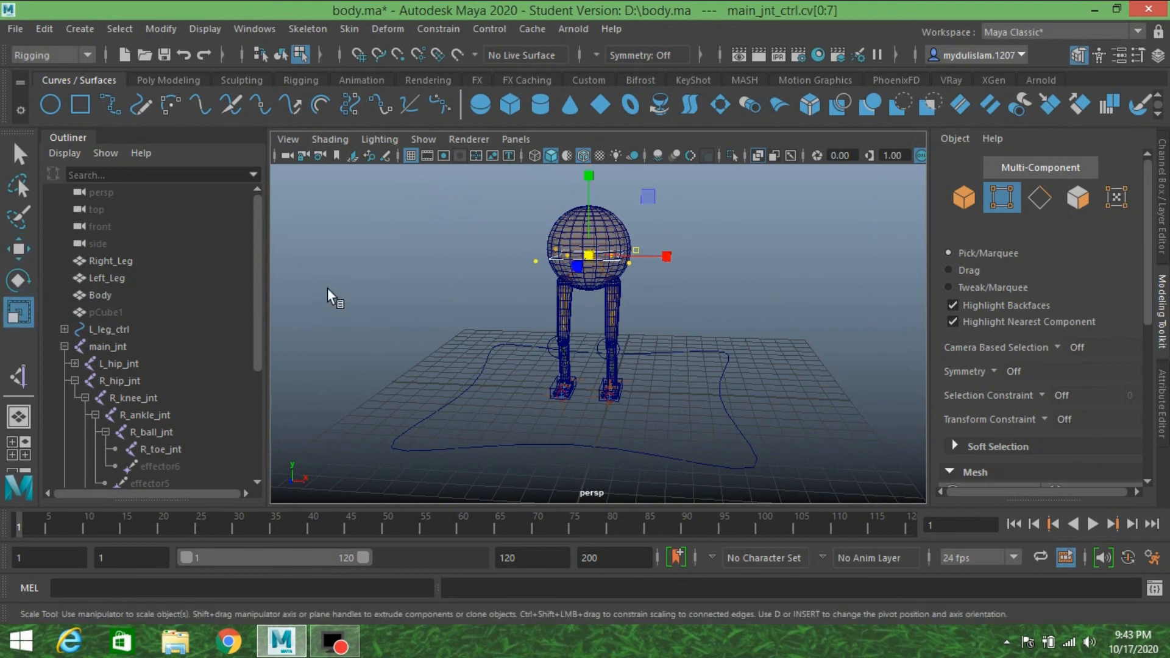
drag(589, 258, 636, 296)
click(961, 191)
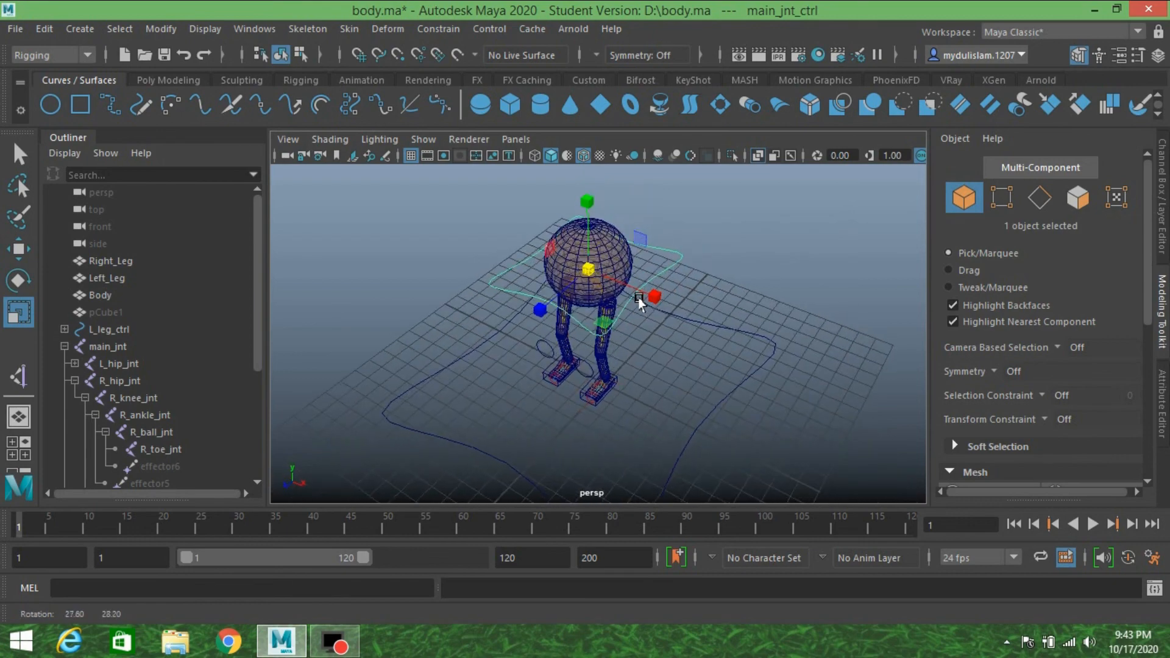
Examine the main_jnt_ctrl curve around the body and the leg controls from several angles
scroll(634, 295, up, 5)
alt+middle_drag(633, 295, 647, 368)
scroll(647, 346, down, 4)
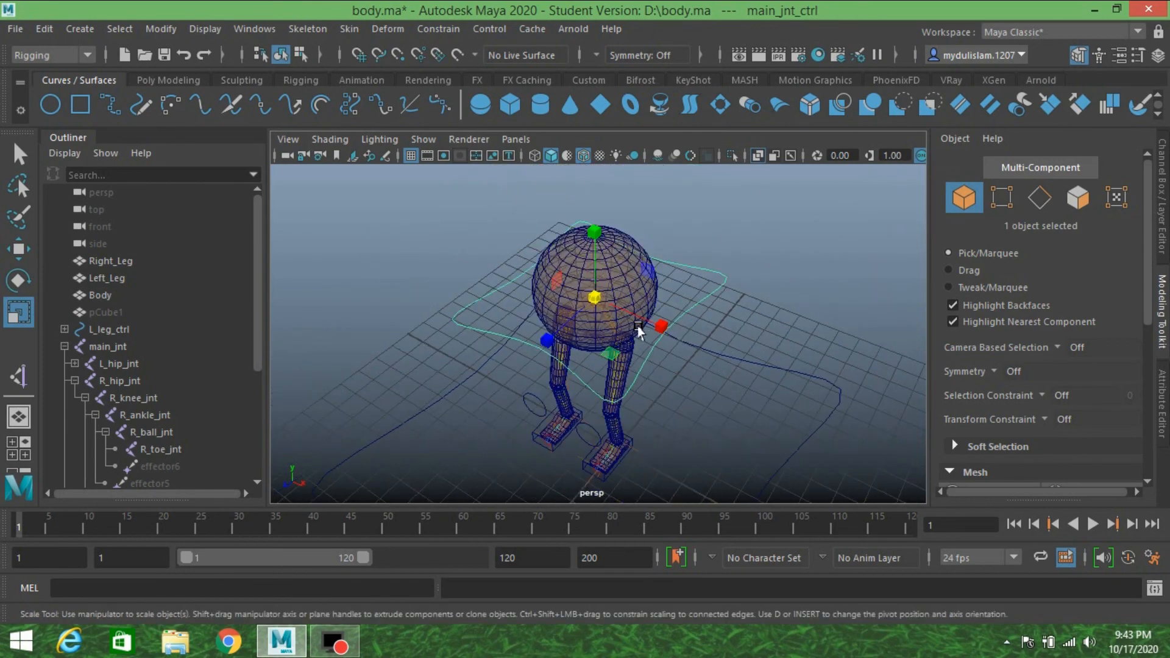
alt+drag(638, 331, 613, 331)
scroll(679, 353, down, 3)
scroll(612, 330, down, 3)
mouse_move(612, 331)
alt+middle_down()
mouse_move(618, 349)
mouse_move(607, 309)
alt+middle_up()
scroll(618, 349, up, 4)
alt+drag(590, 338, 616, 351)
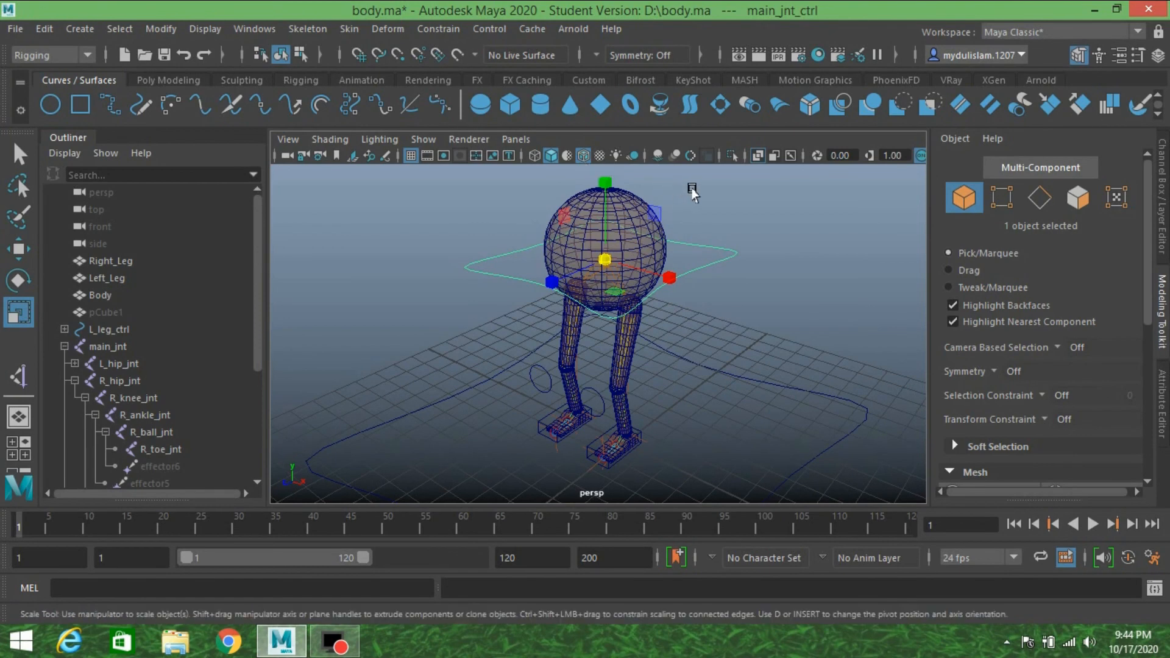
Turn off the X-ray and wireframe-on-shaded display in the perspective view
click(758, 156)
mouse_move(704, 283)
alt+mouse_down()
mouse_move(744, 264)
mouse_move(724, 293)
alt+mouse_up()
click(583, 155)
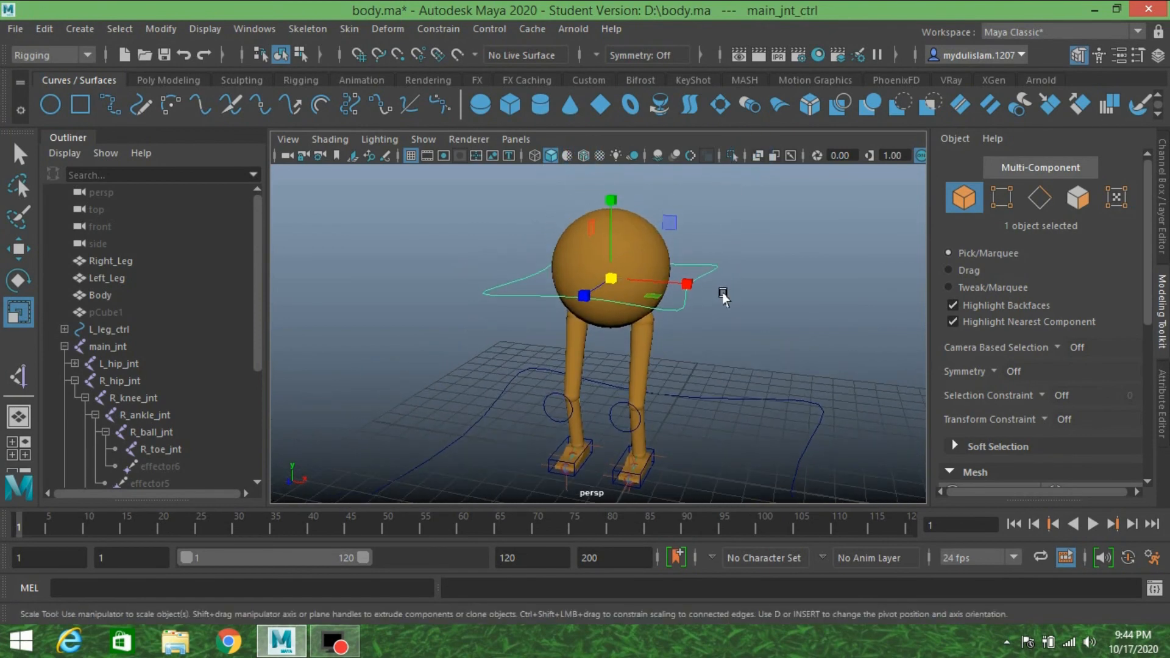
Assign a new Lambert material to the Body sphere
click(635, 261)
right_drag(636, 261, 633, 607)
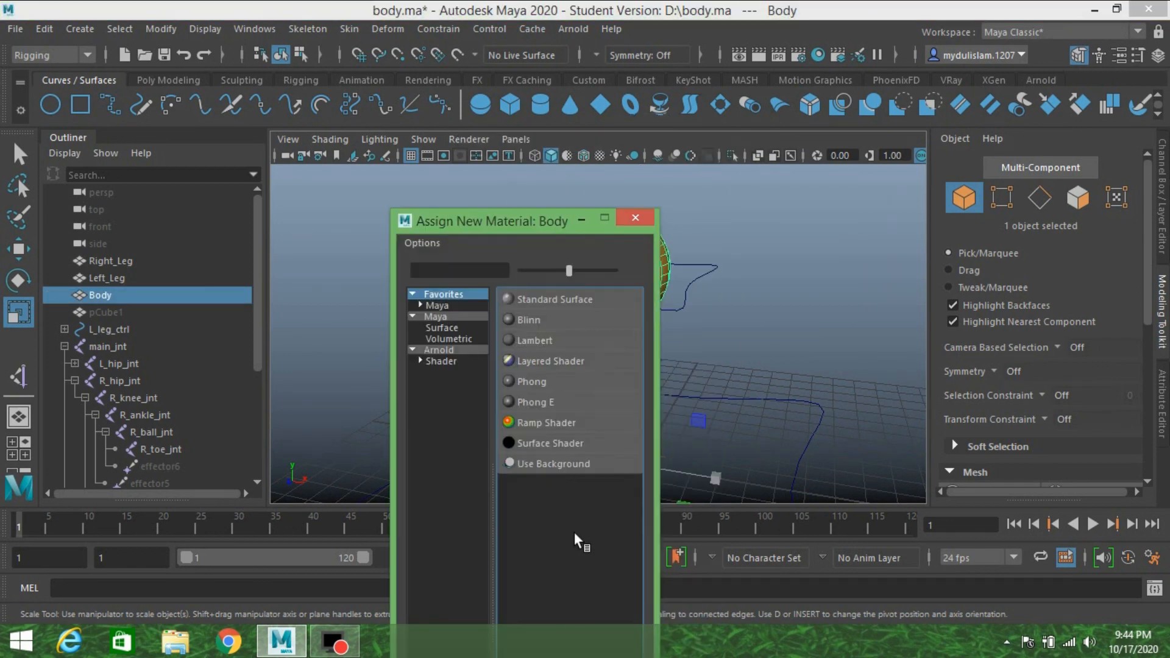
click(540, 340)
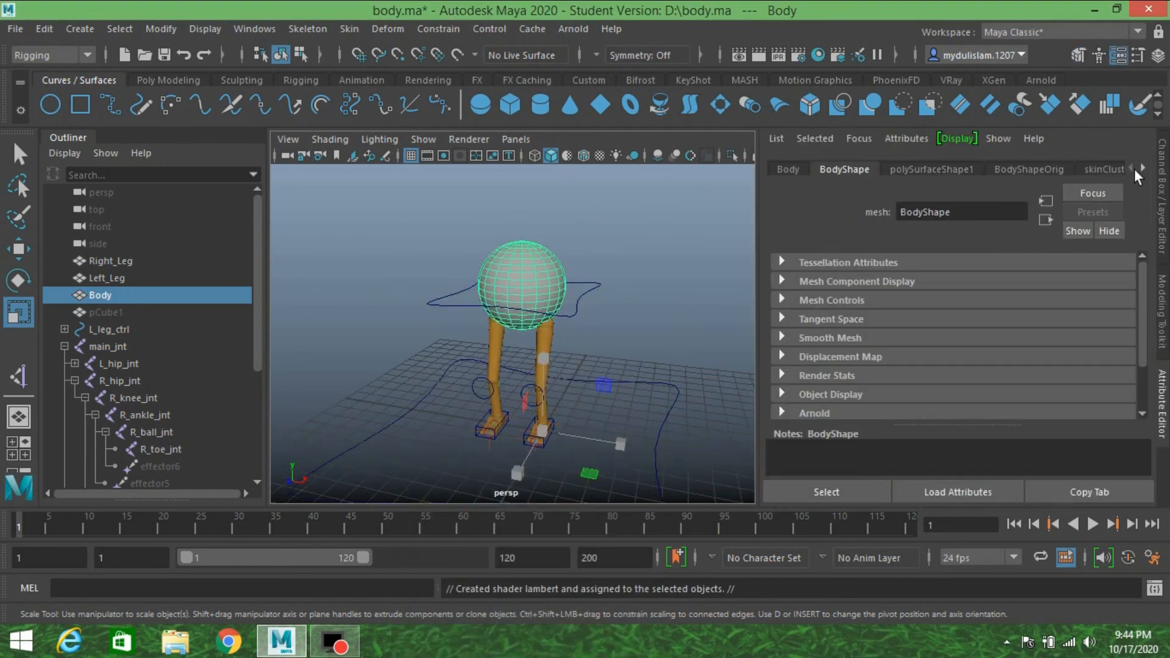
Set the color of the Body's new Lambert material to the blue from the color history, and return to the channel display
click(1141, 166)
click(1141, 166)
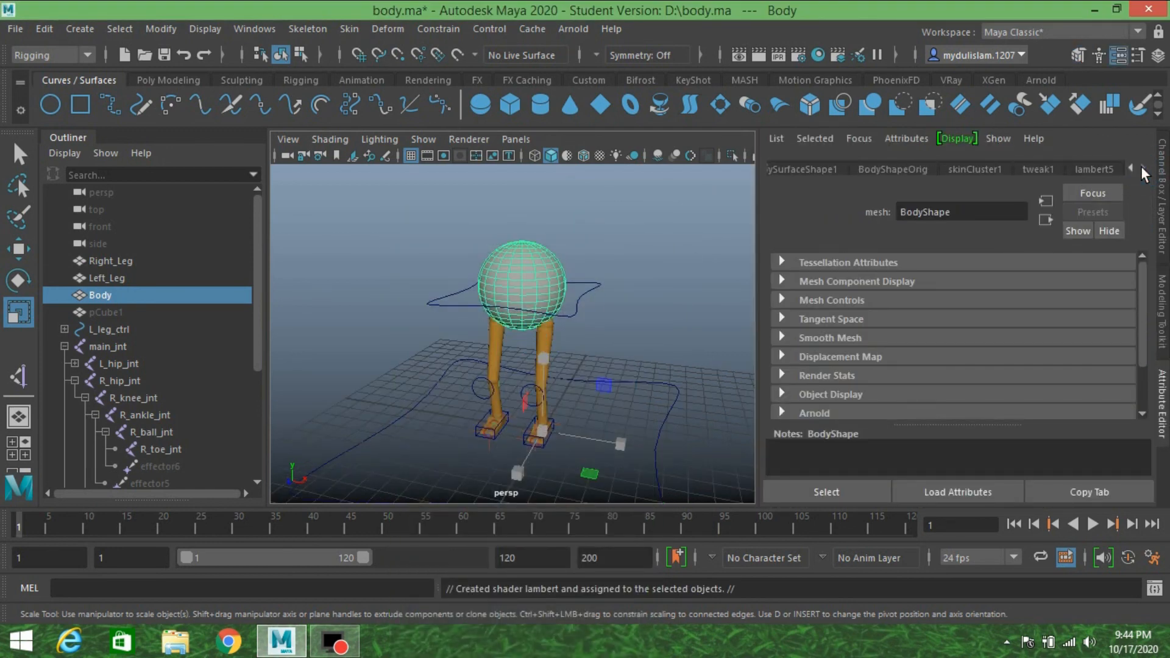
click(1093, 169)
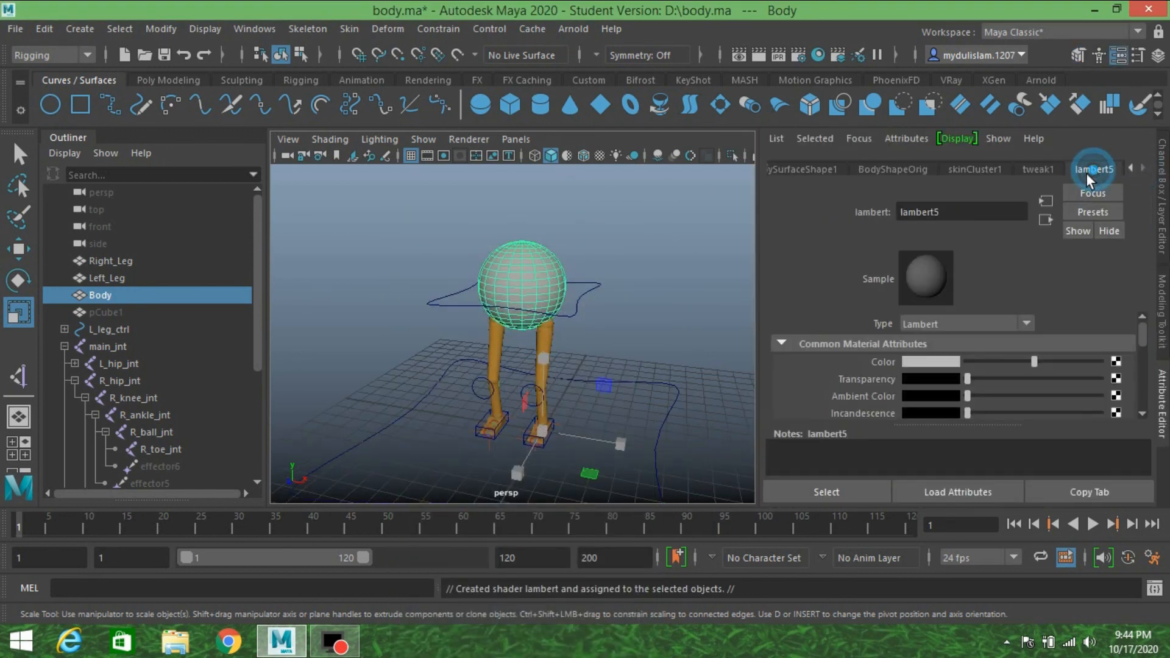
click(925, 364)
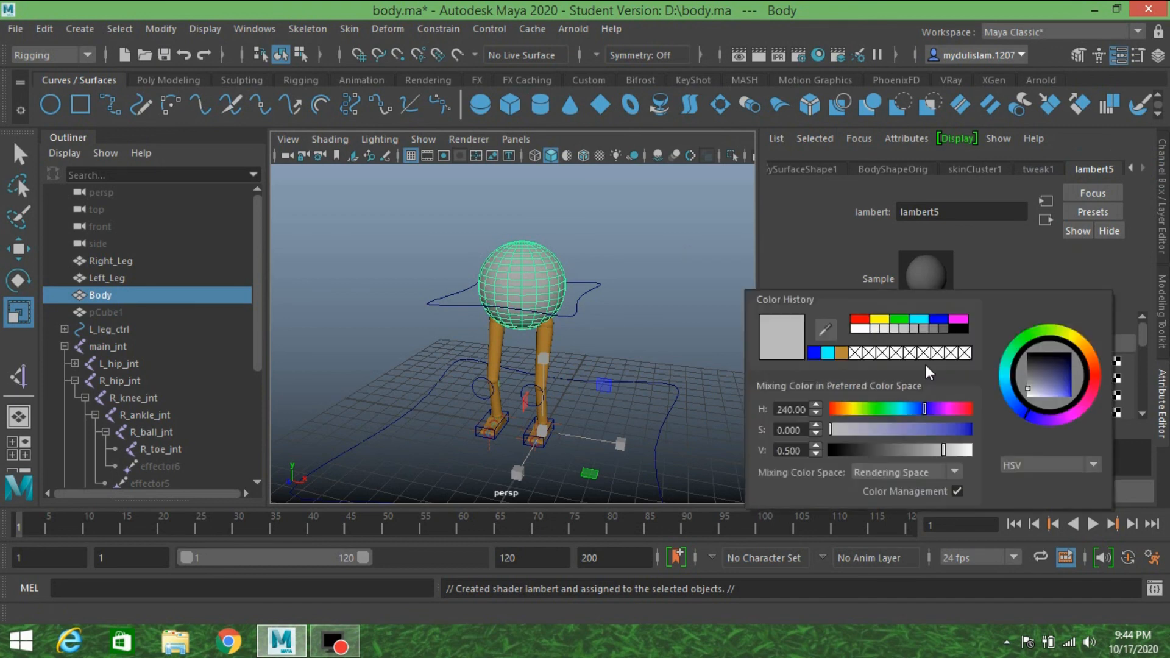
click(813, 353)
key(ctrl+a)
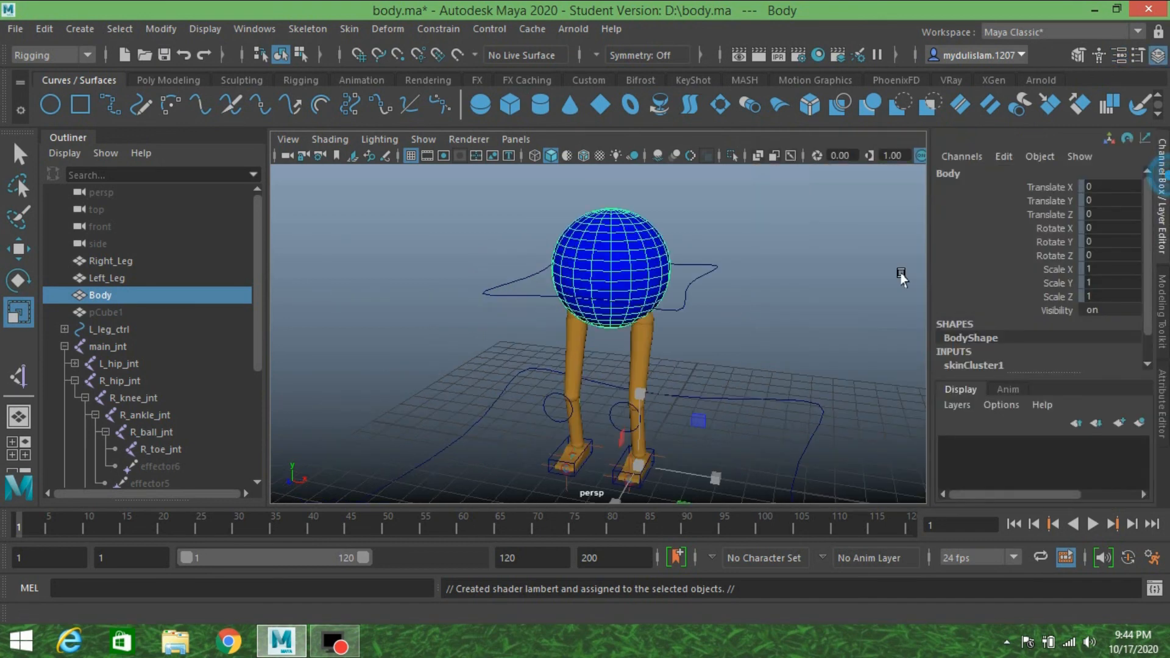
mouse_move(838, 301)
alt+mouse_down()
mouse_move(798, 312)
mouse_move(789, 292)
mouse_move(835, 304)
mouse_move(823, 312)
alt+mouse_up()
alt+middle_drag(810, 311, 793, 295)
scroll(792, 296, down, 3)
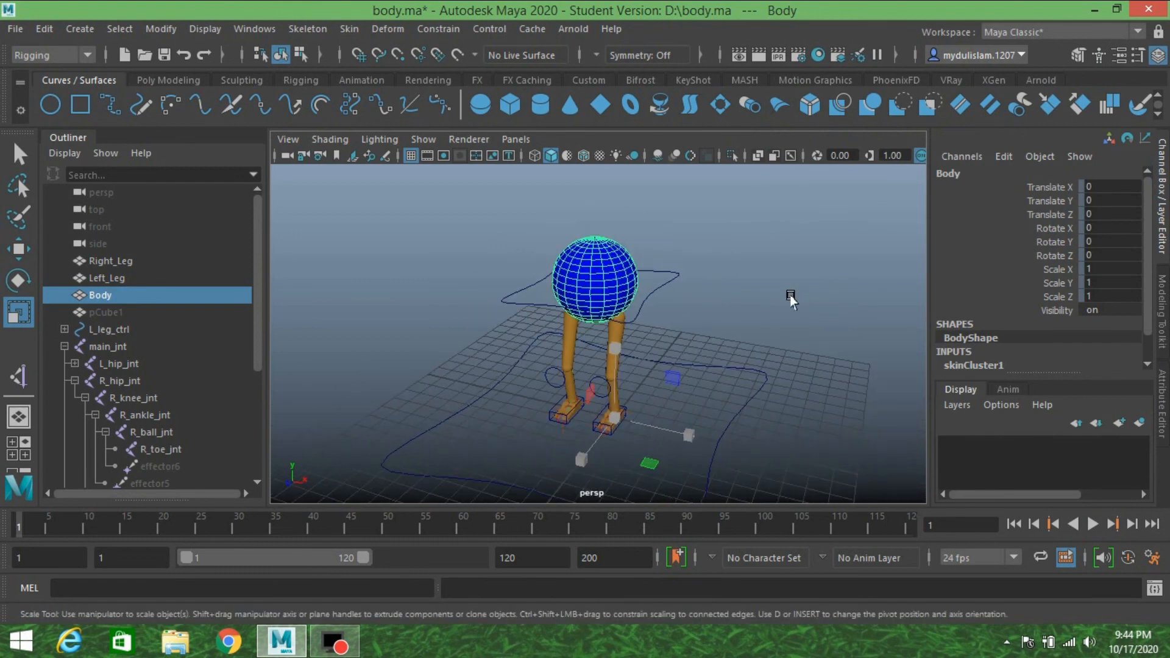
alt+drag(791, 299, 670, 305)
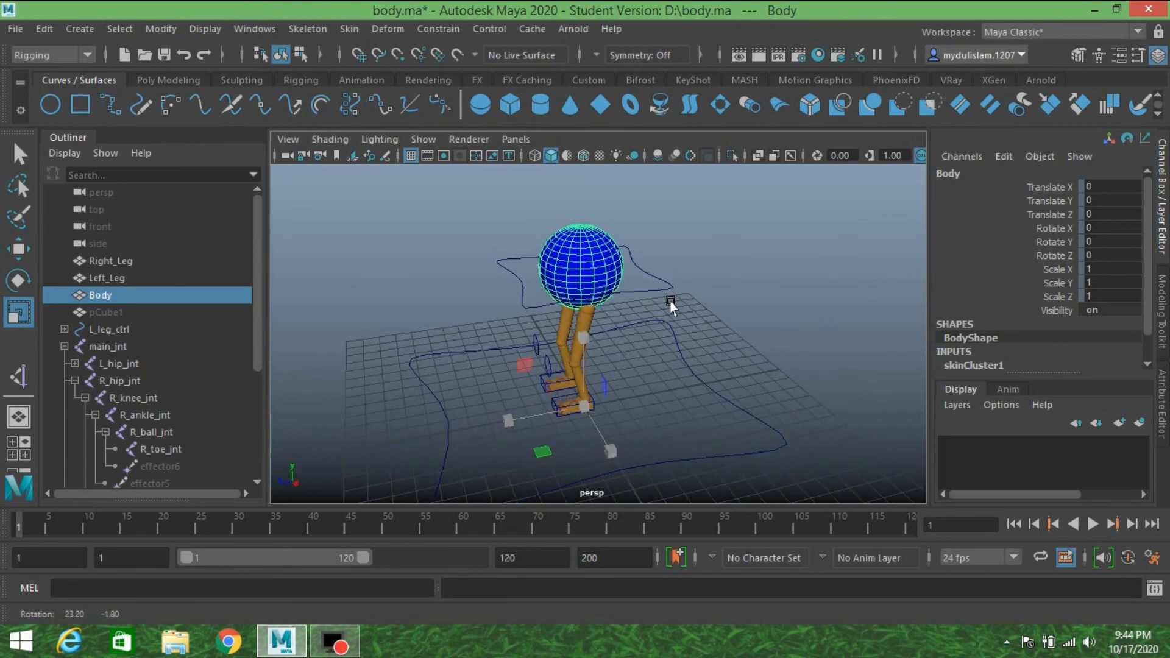